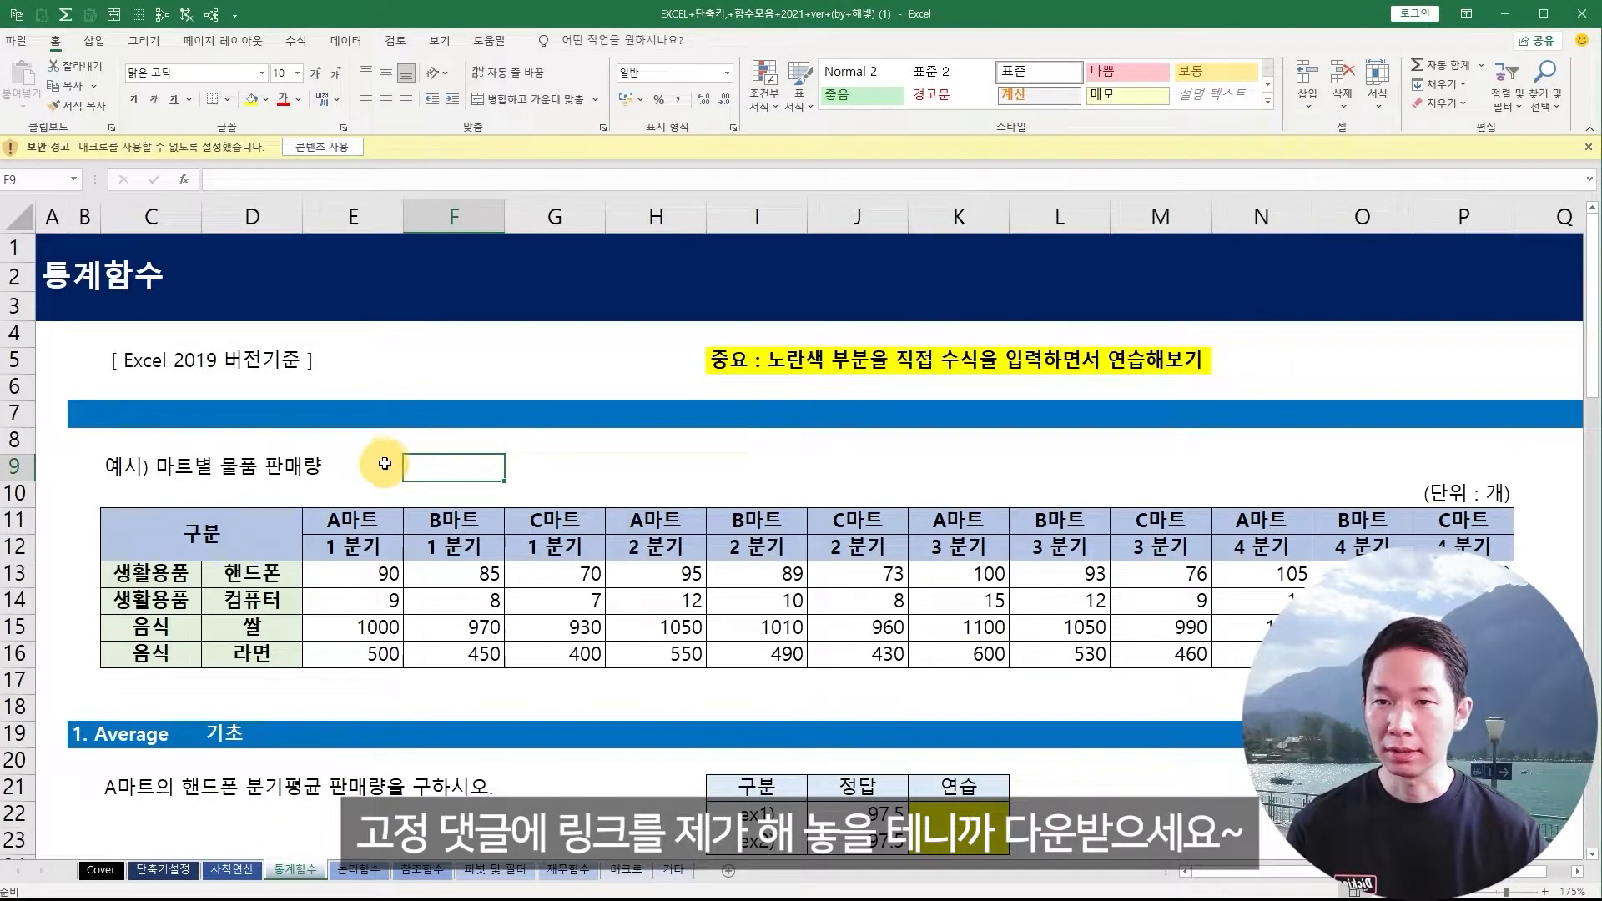
left_click(434, 459)
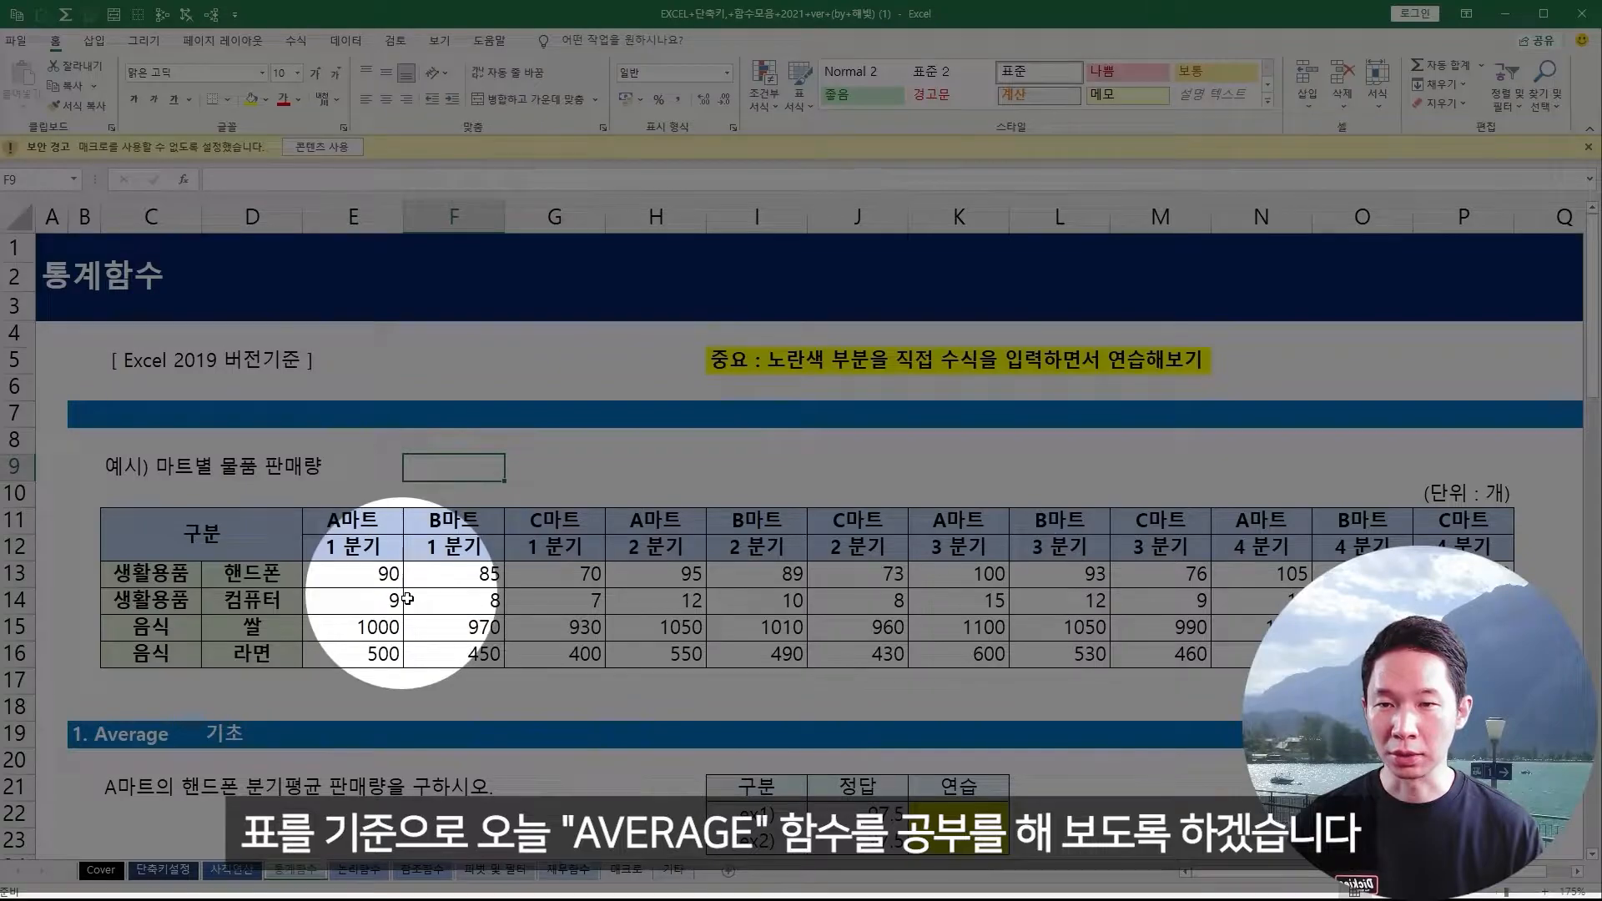
key("Escape")
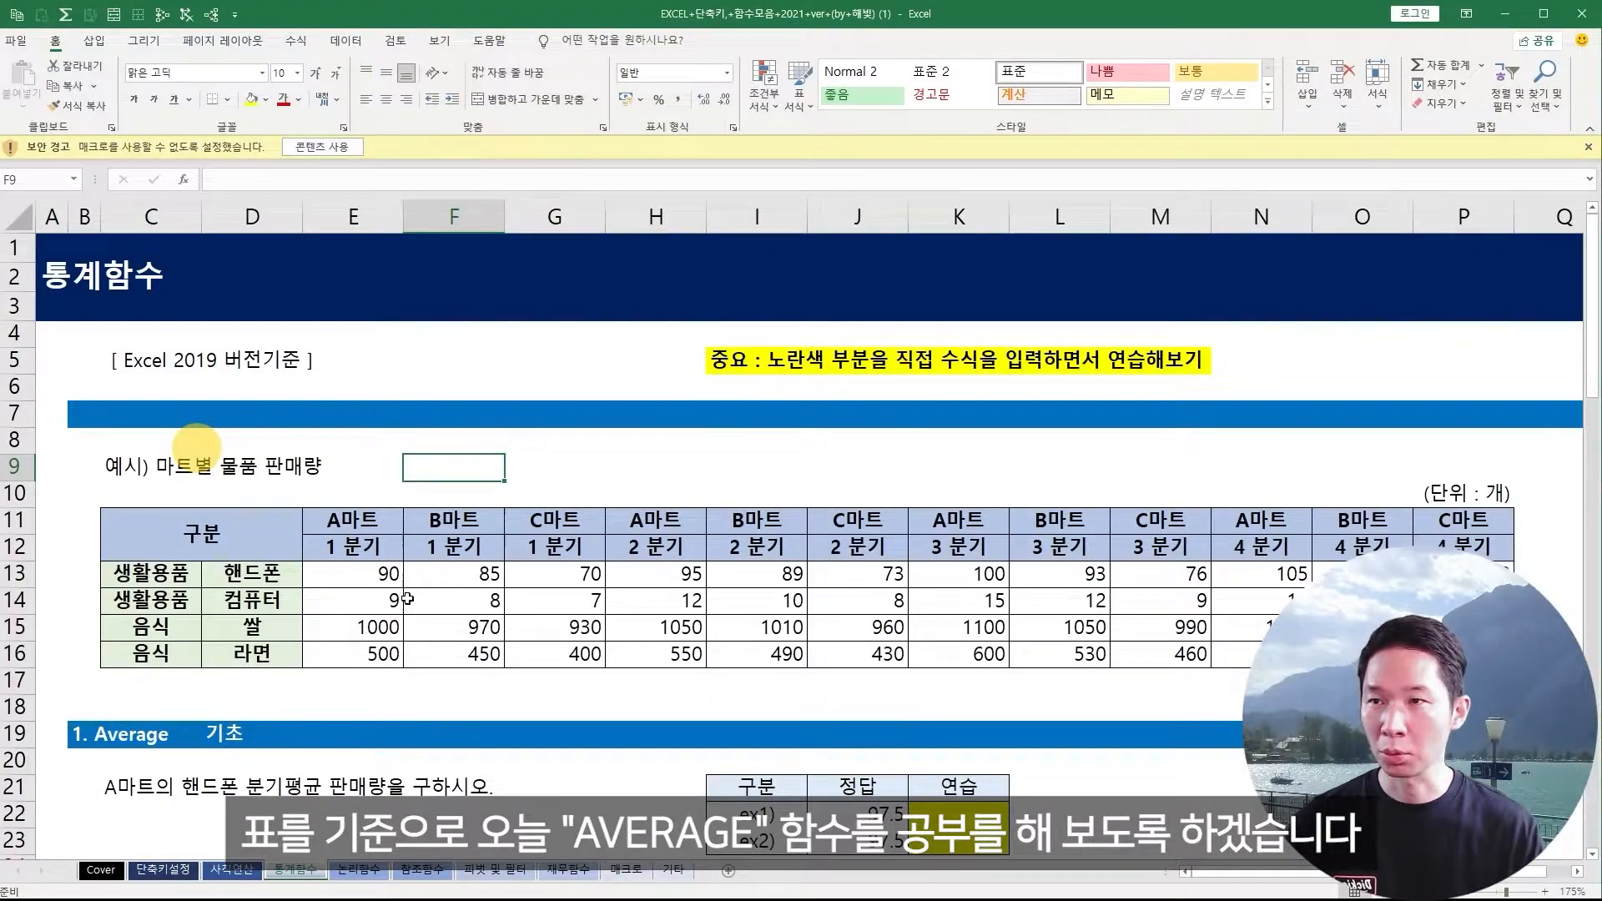
- Calculate A마트's quarterly average 핸드폰 sales in K22 without AVERAGE, using =SUM(E13,H13,K13,N13)/4
scroll(407, 598, "down", 2)
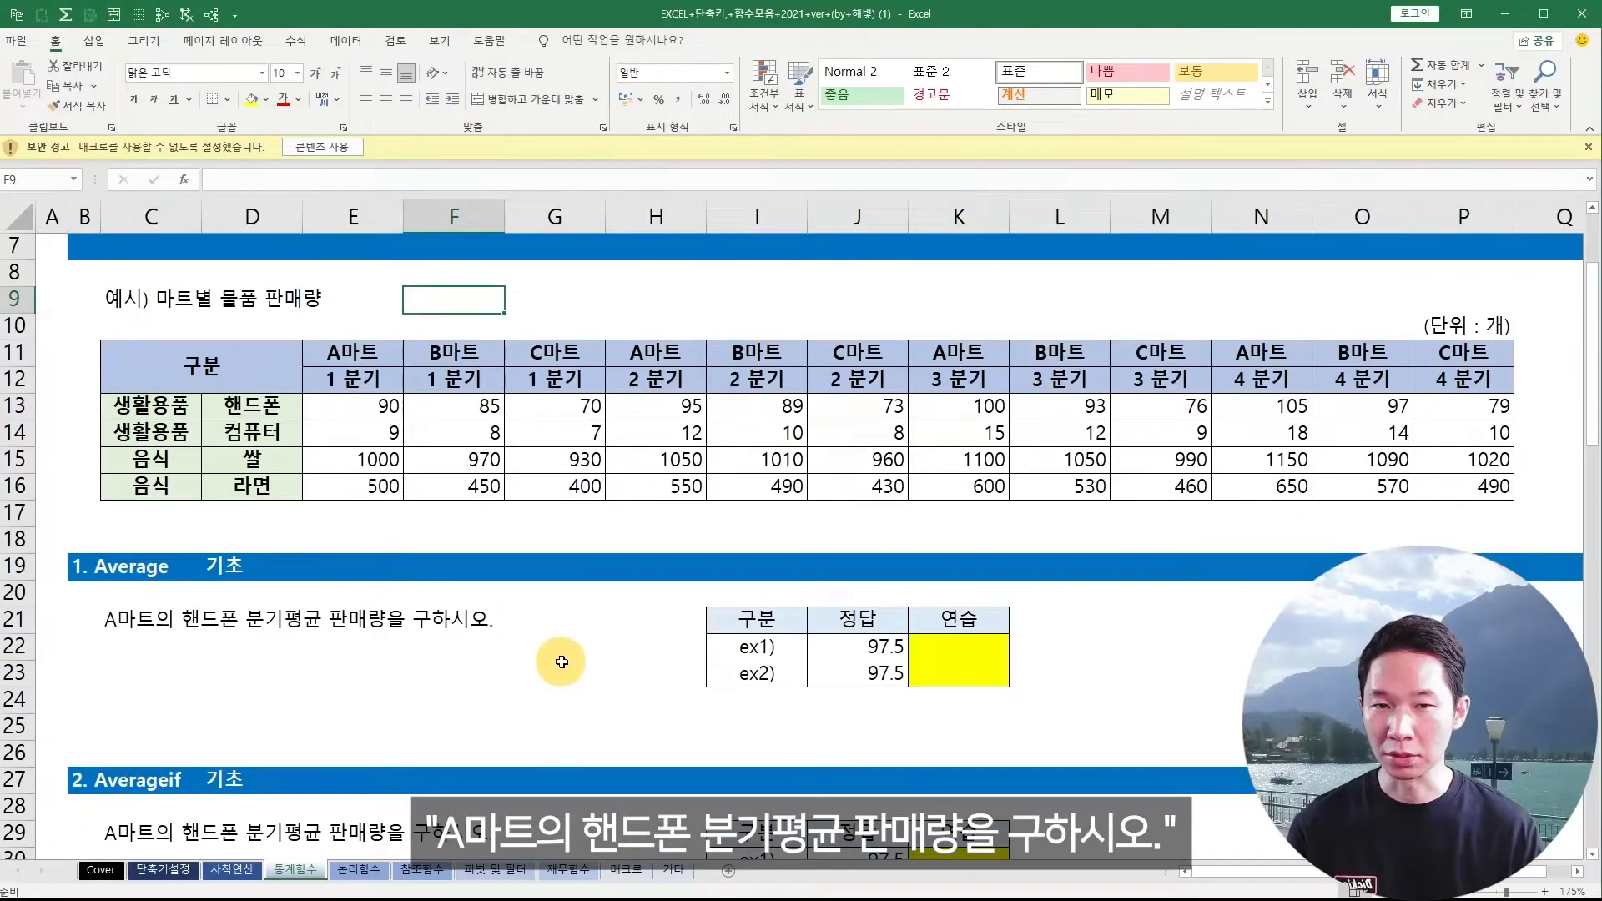
left_click(943, 645)
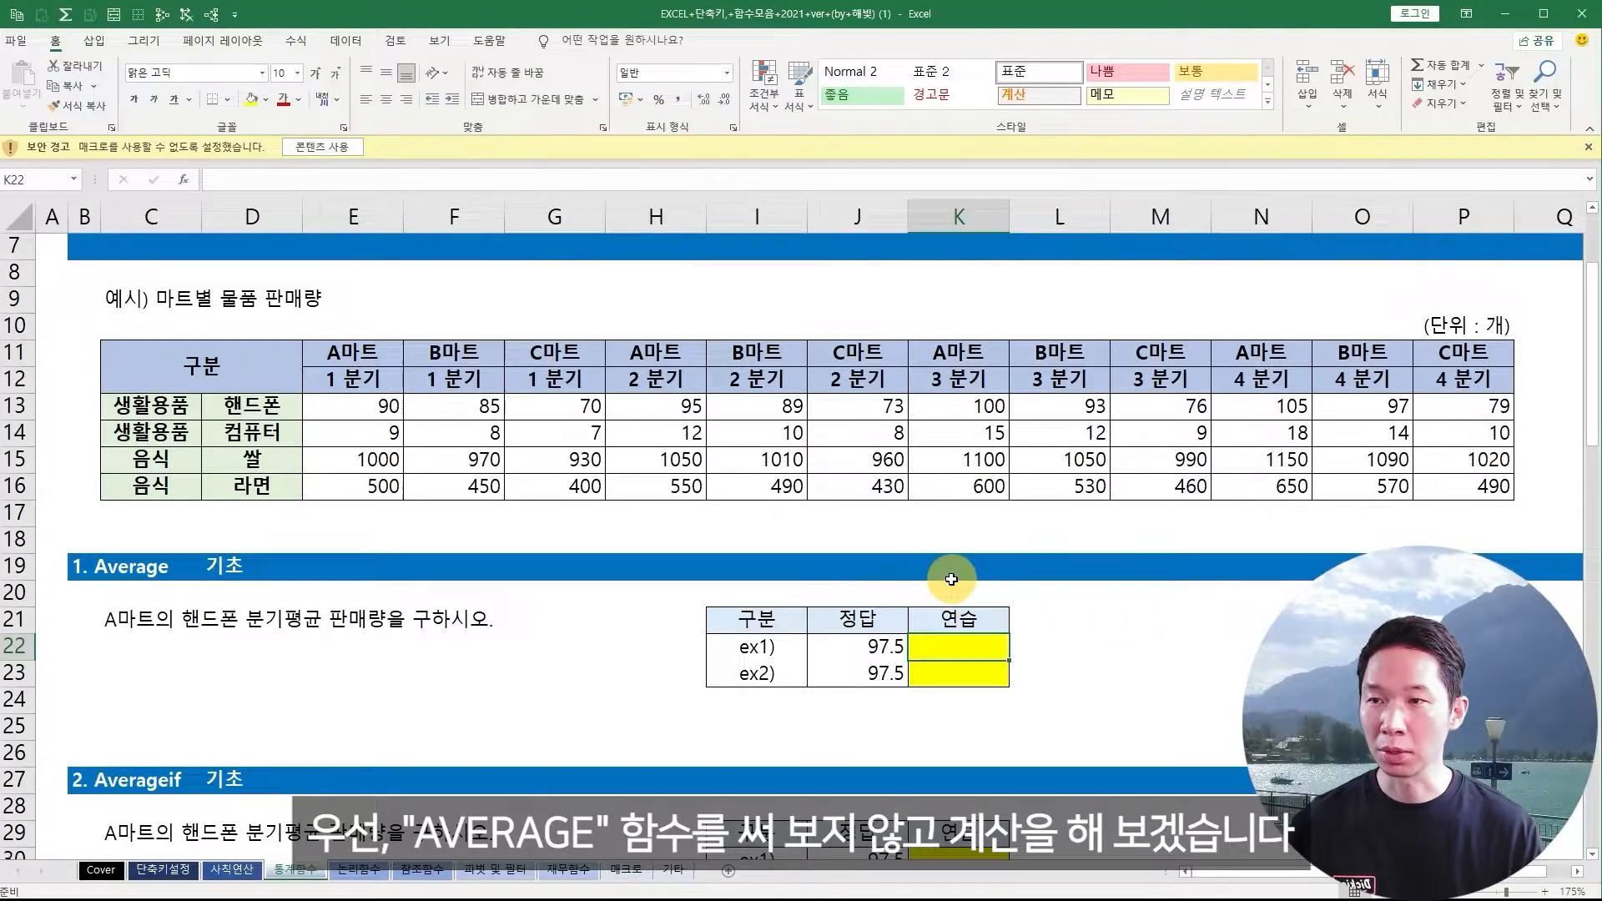
key("alt+equal")
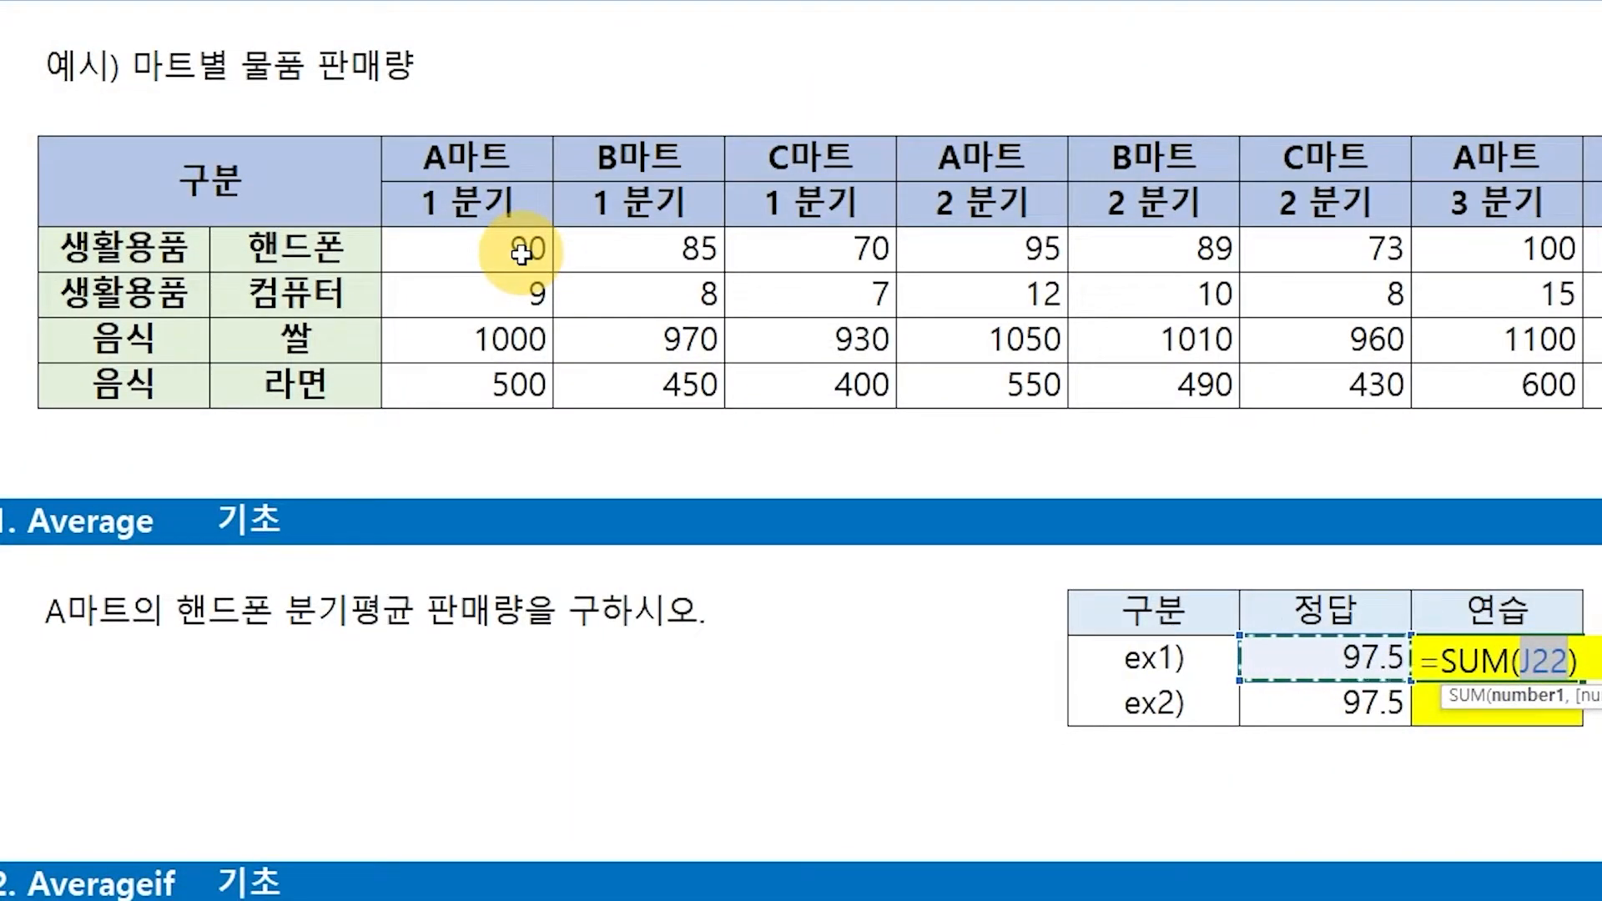
left_click(522, 254)
type(",")
left_click(972, 255)
type(",")
left_click(849, 254)
type(",")
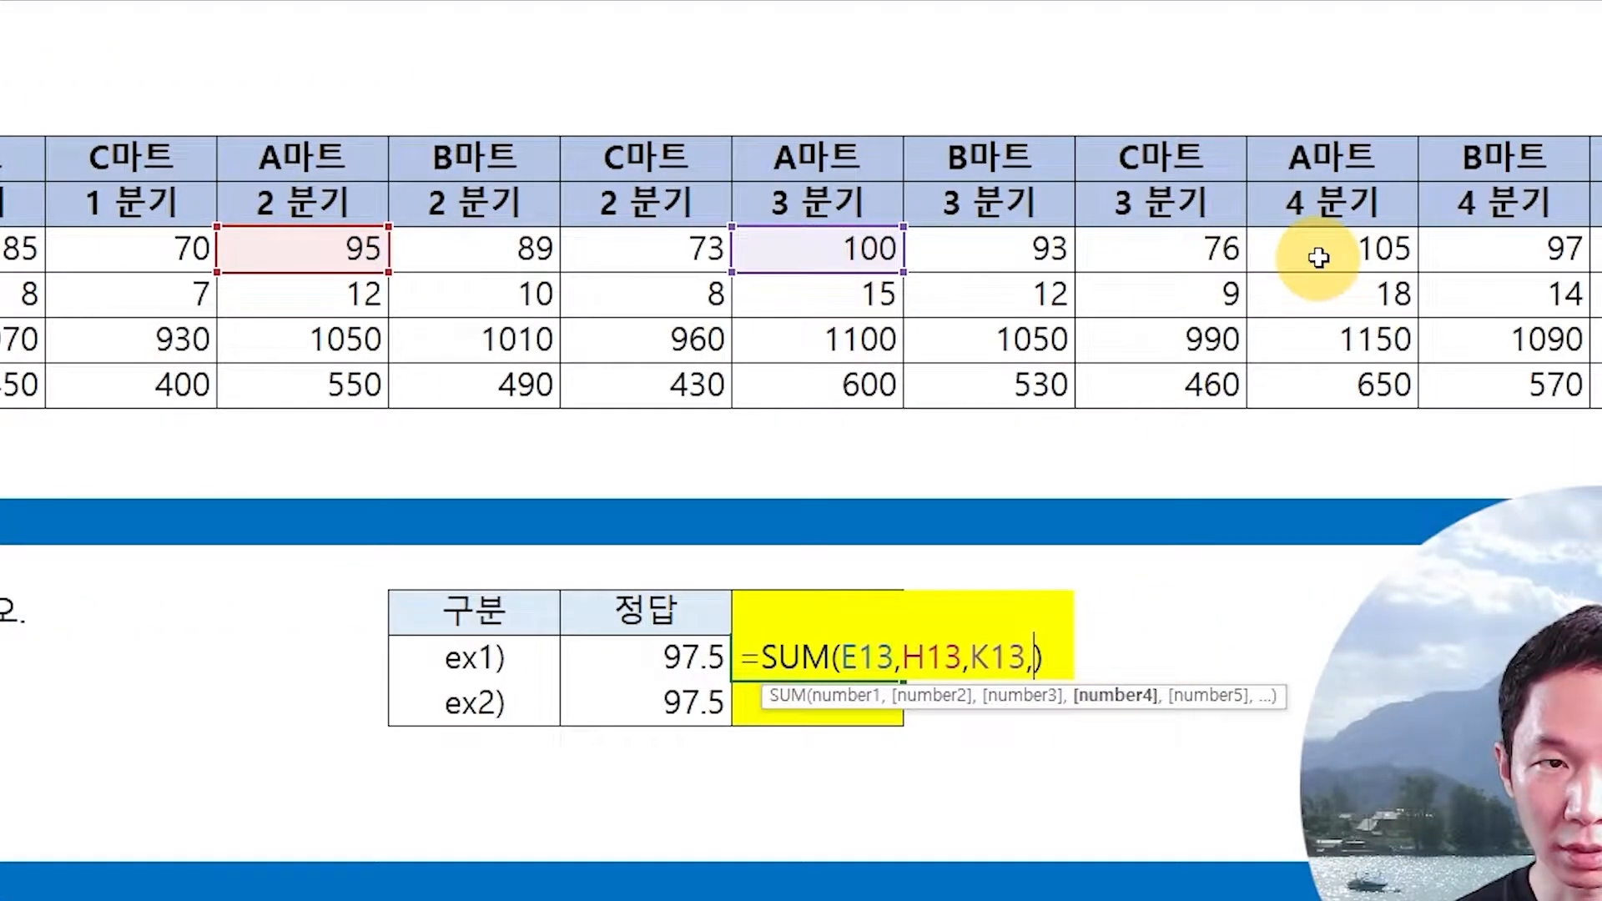
left_click(1315, 257)
key("Right")
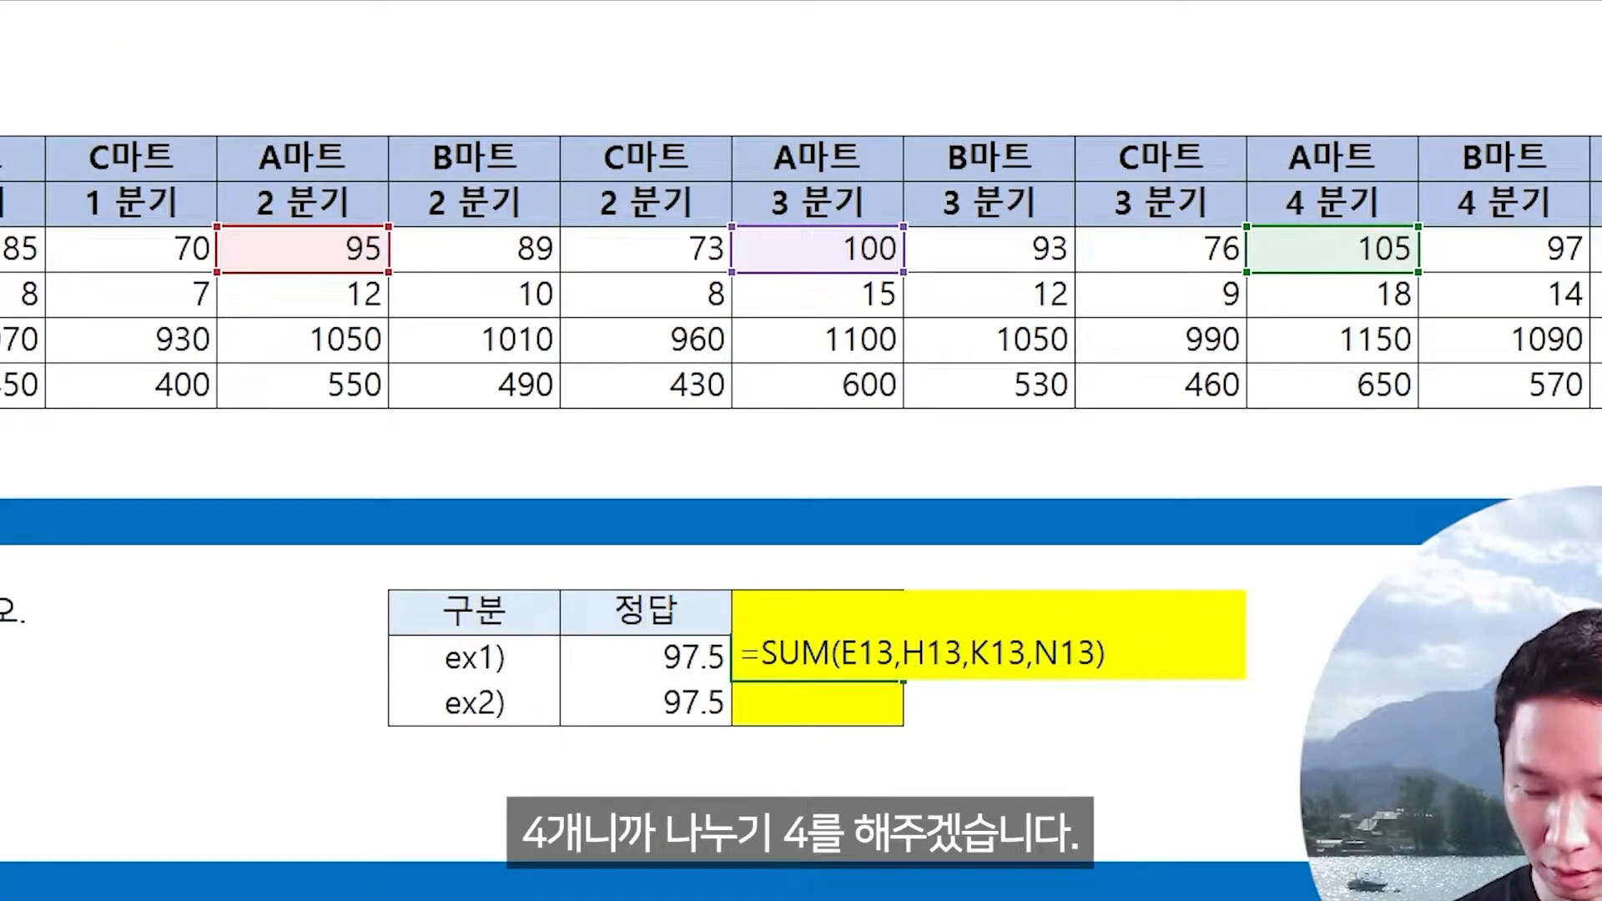
type("/4")
key("Return")
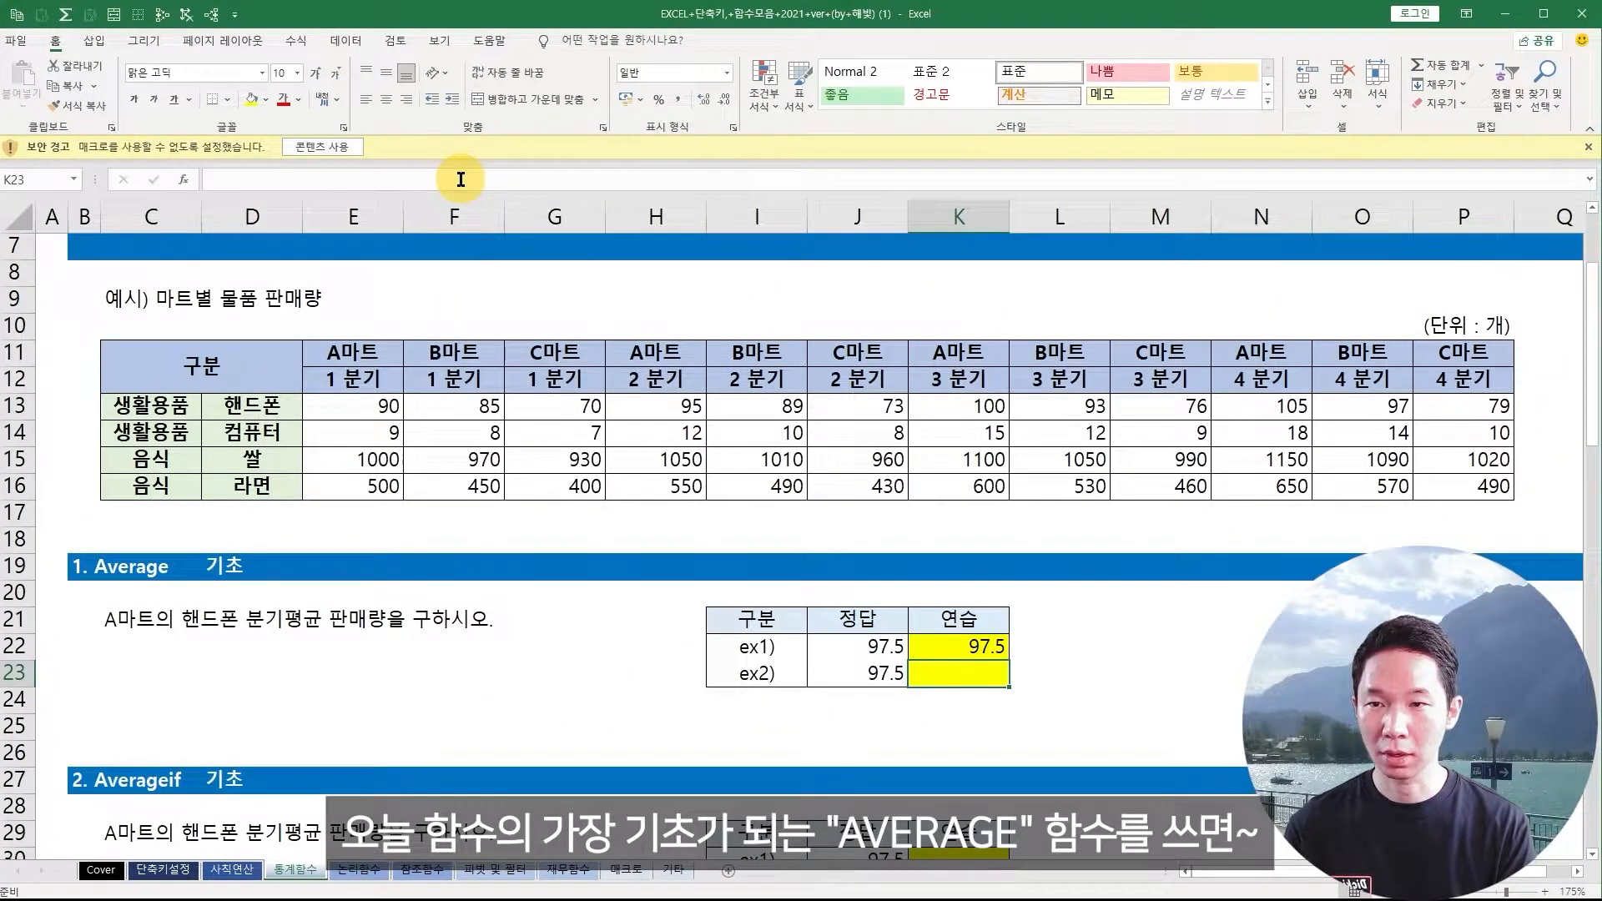
- Calculate the same A마트 핸드폰 quarterly average in K23 with =AVERAGE(E13,H13,K13,N13)
type("=")
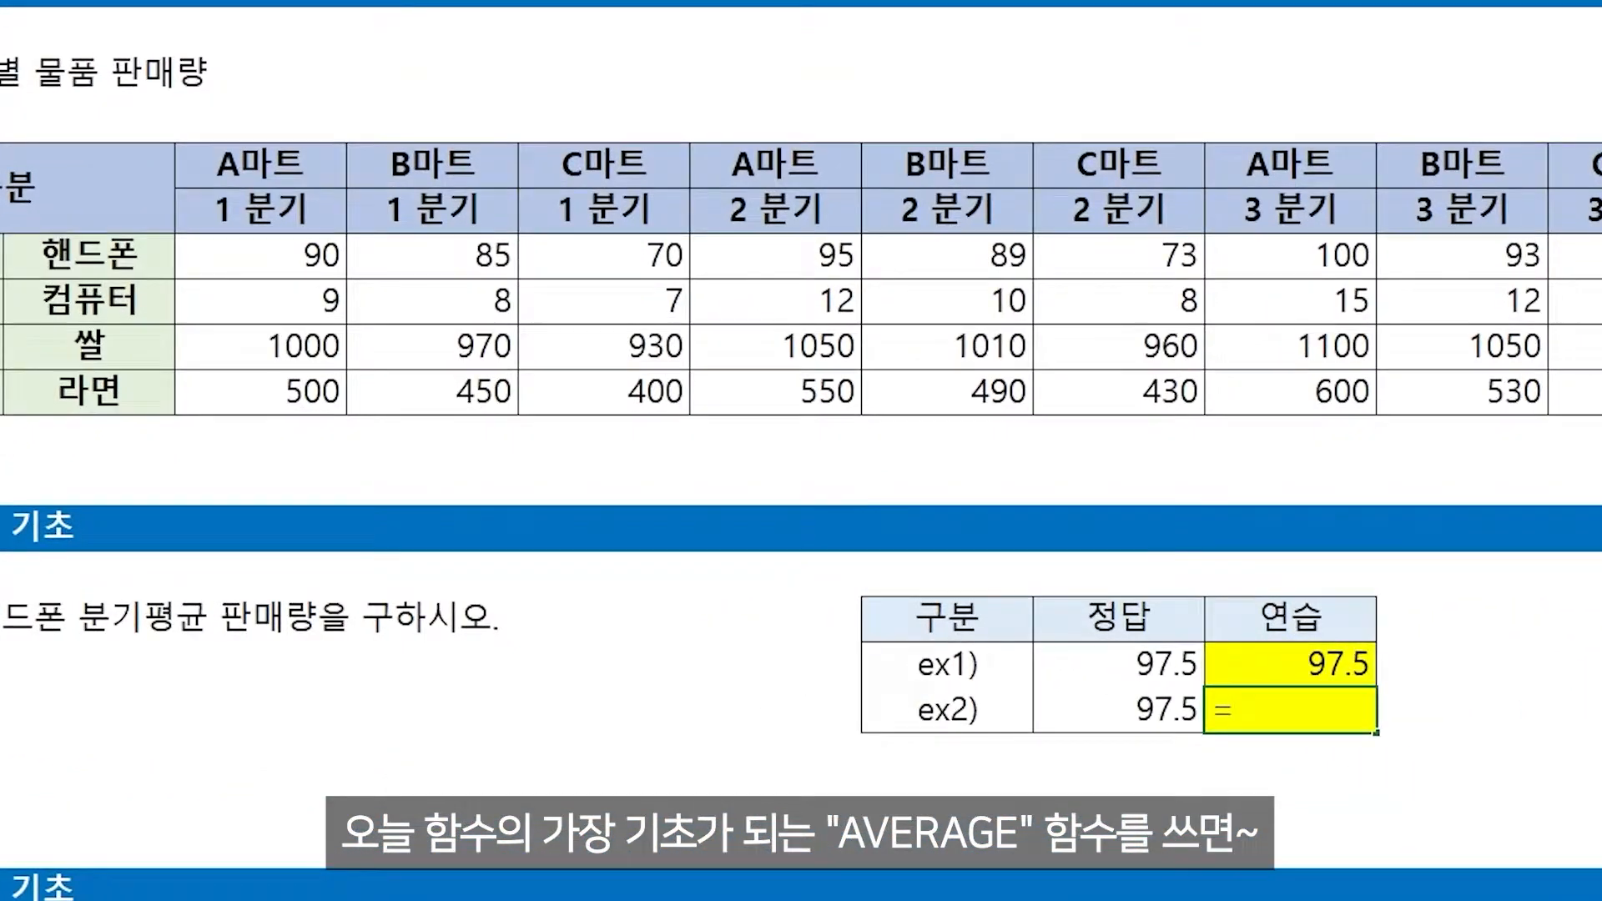
type("ㅁㅍ")
key("BackSpace")
key("BackSpace")
key("Hangul")
type("average(")
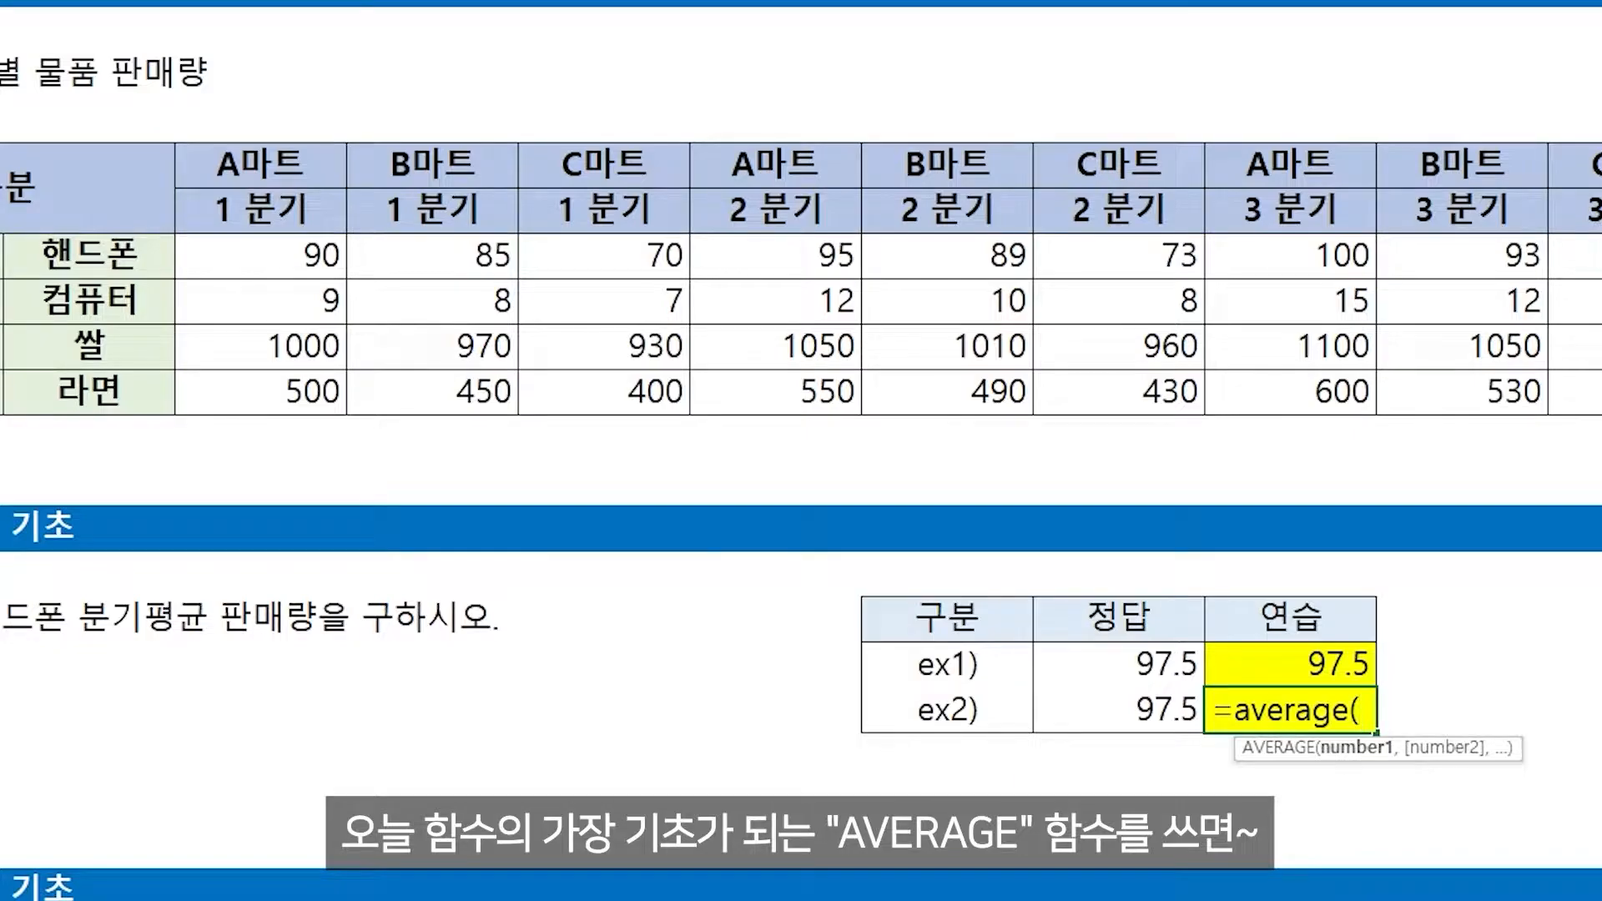
left_click(259, 259)
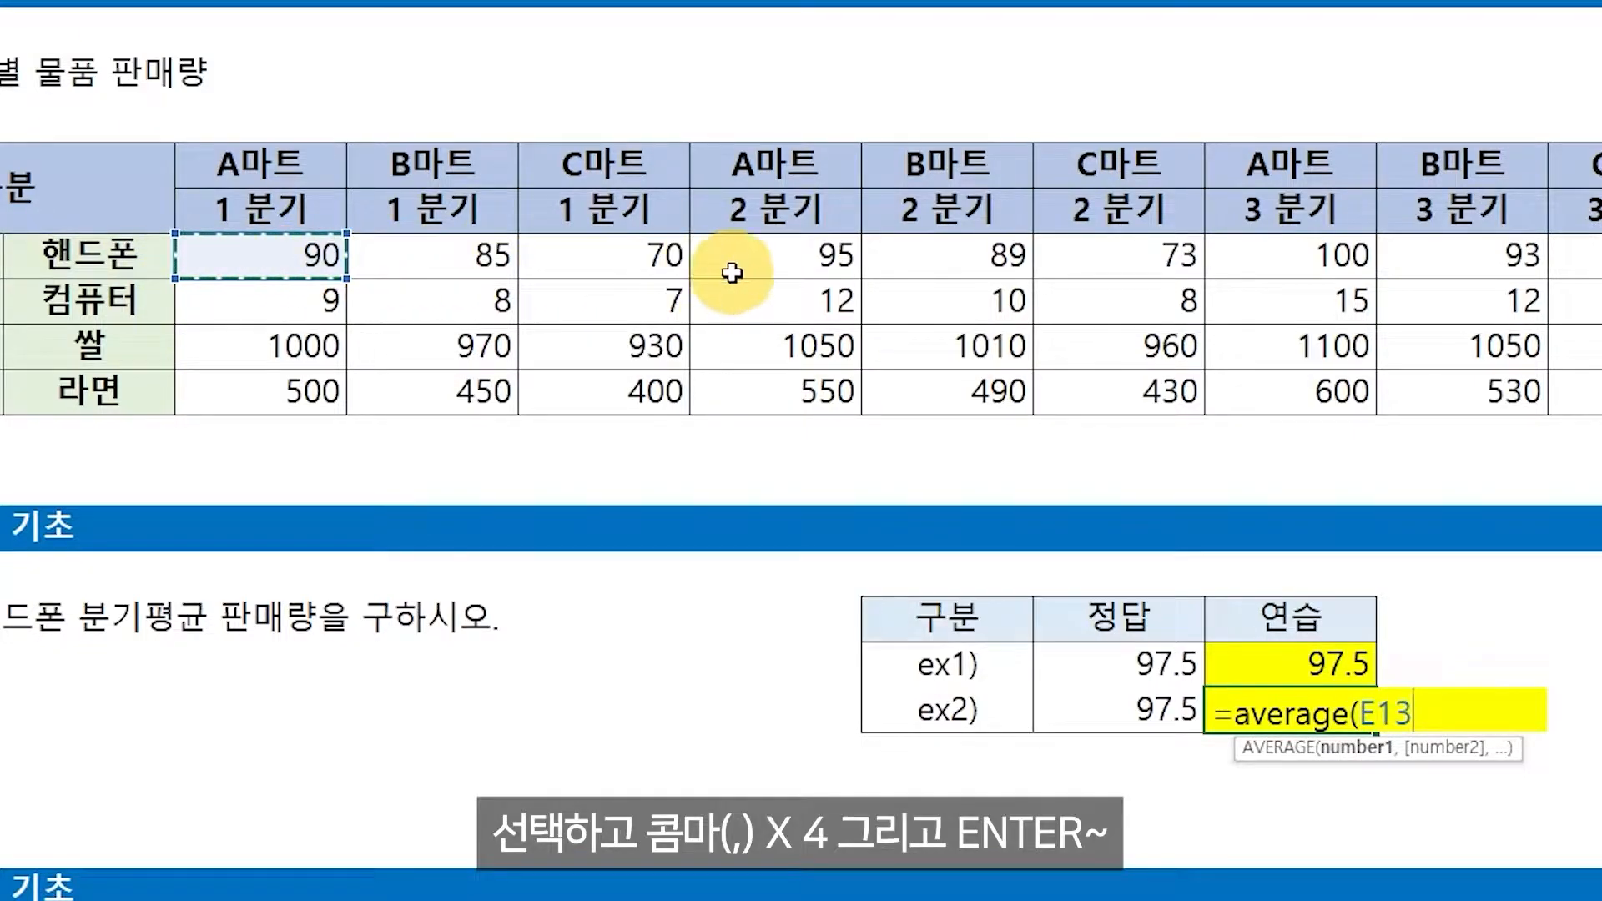
type(",")
left_click(788, 263)
type(",")
left_click(1277, 258)
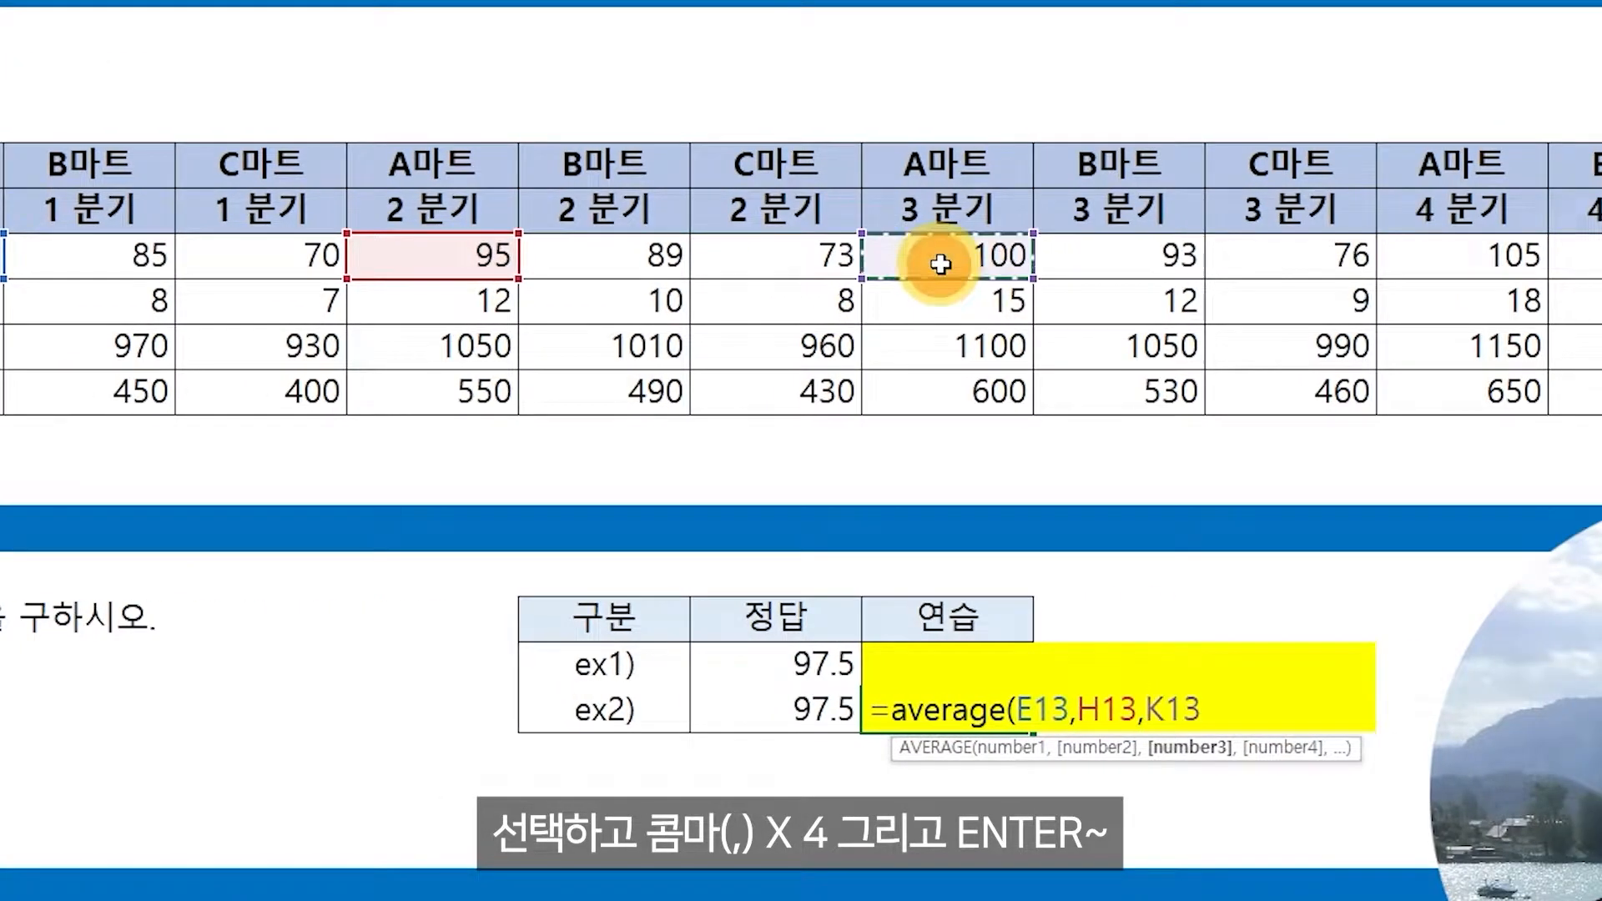
type(",")
left_click(1447, 257)
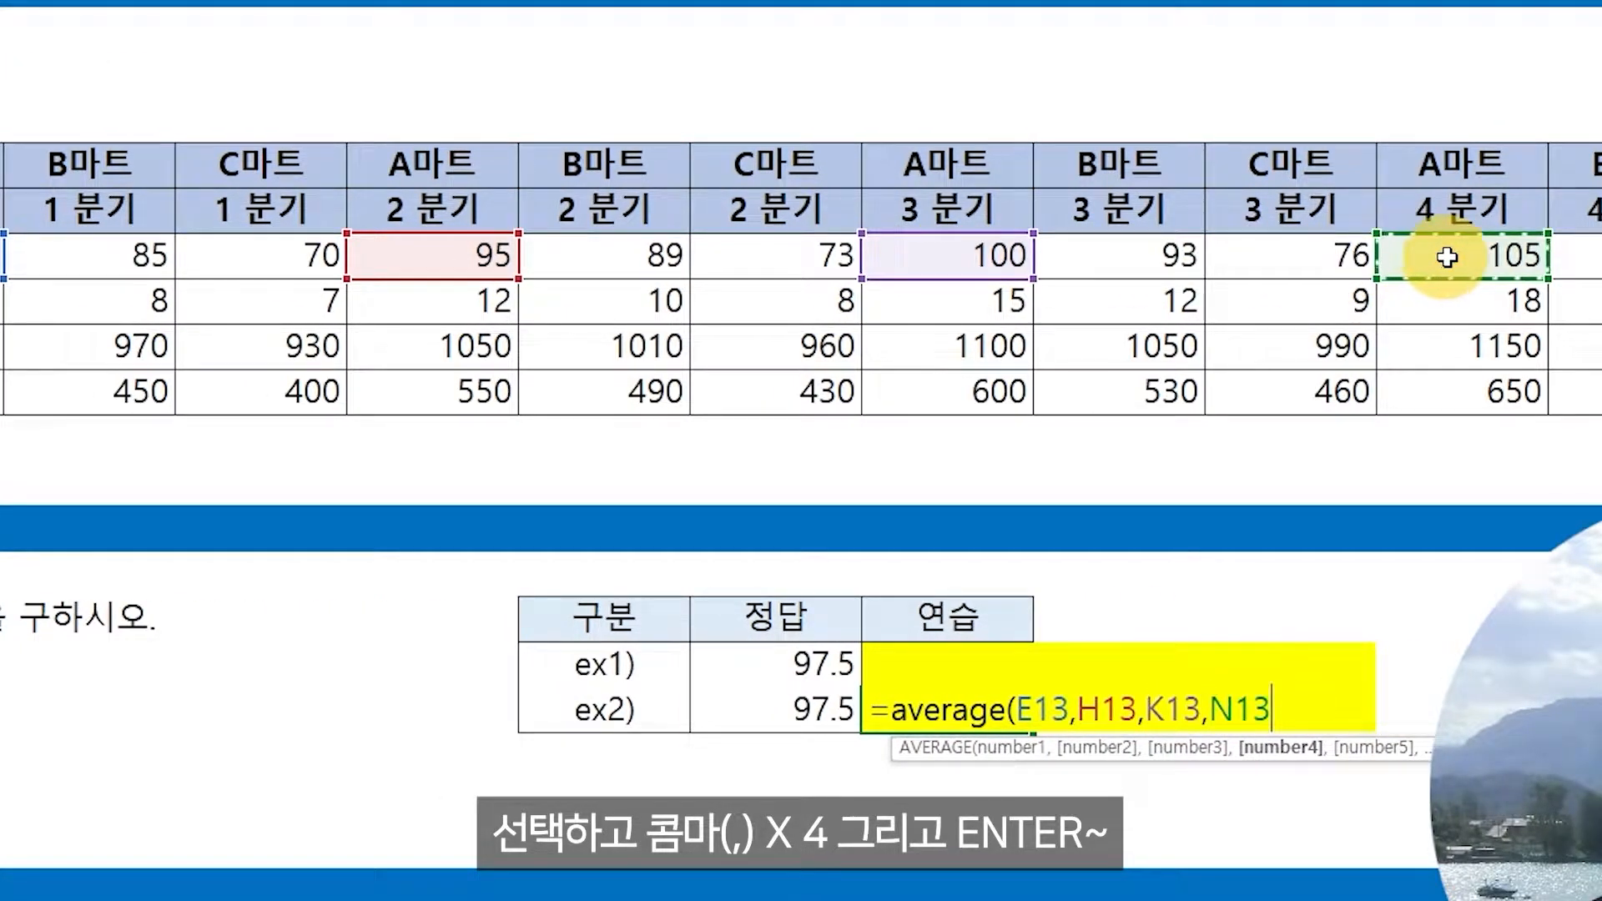
key("Return")
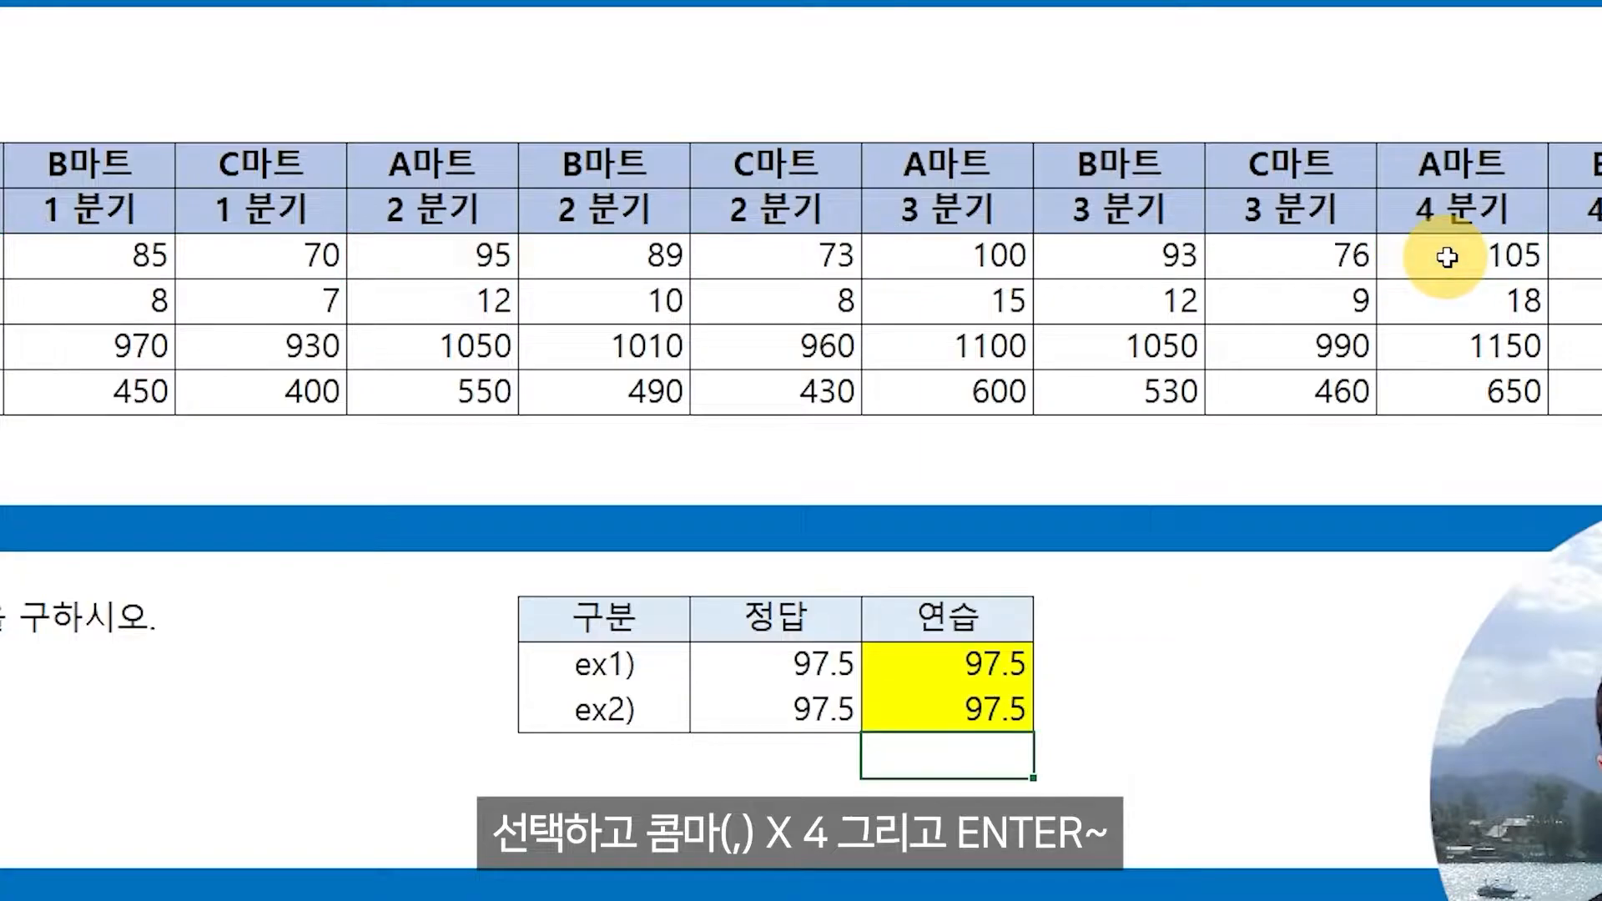
- Compare the SUM-based formula in K22 with the AVERAGE formula in K23, leaving both unedited
key("Up")
key("Up")
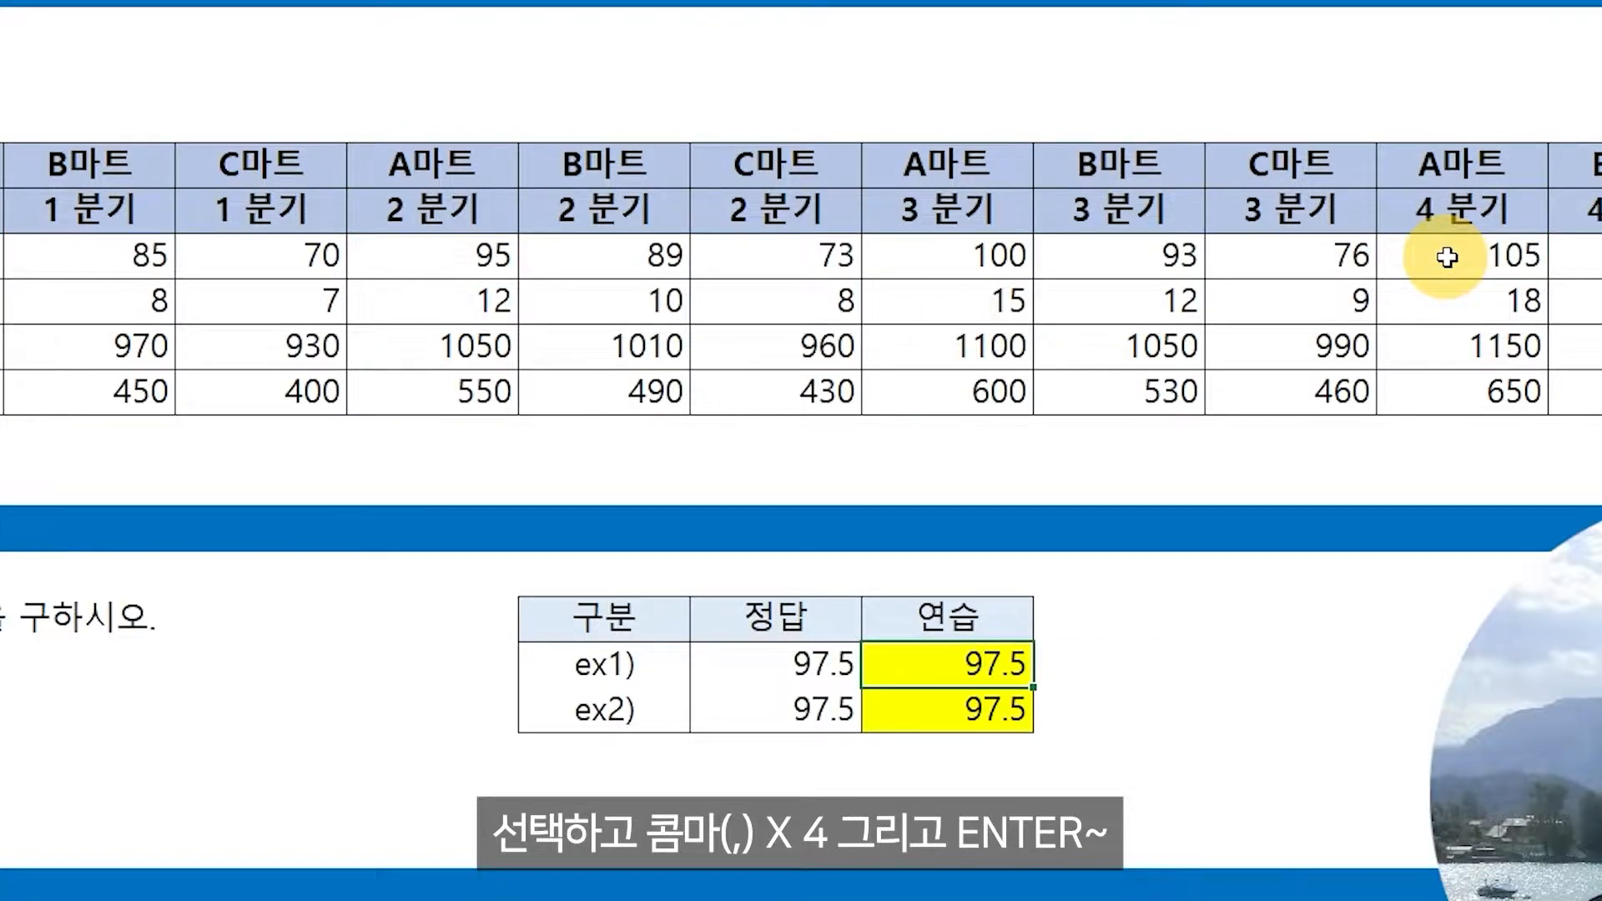
key("F2")
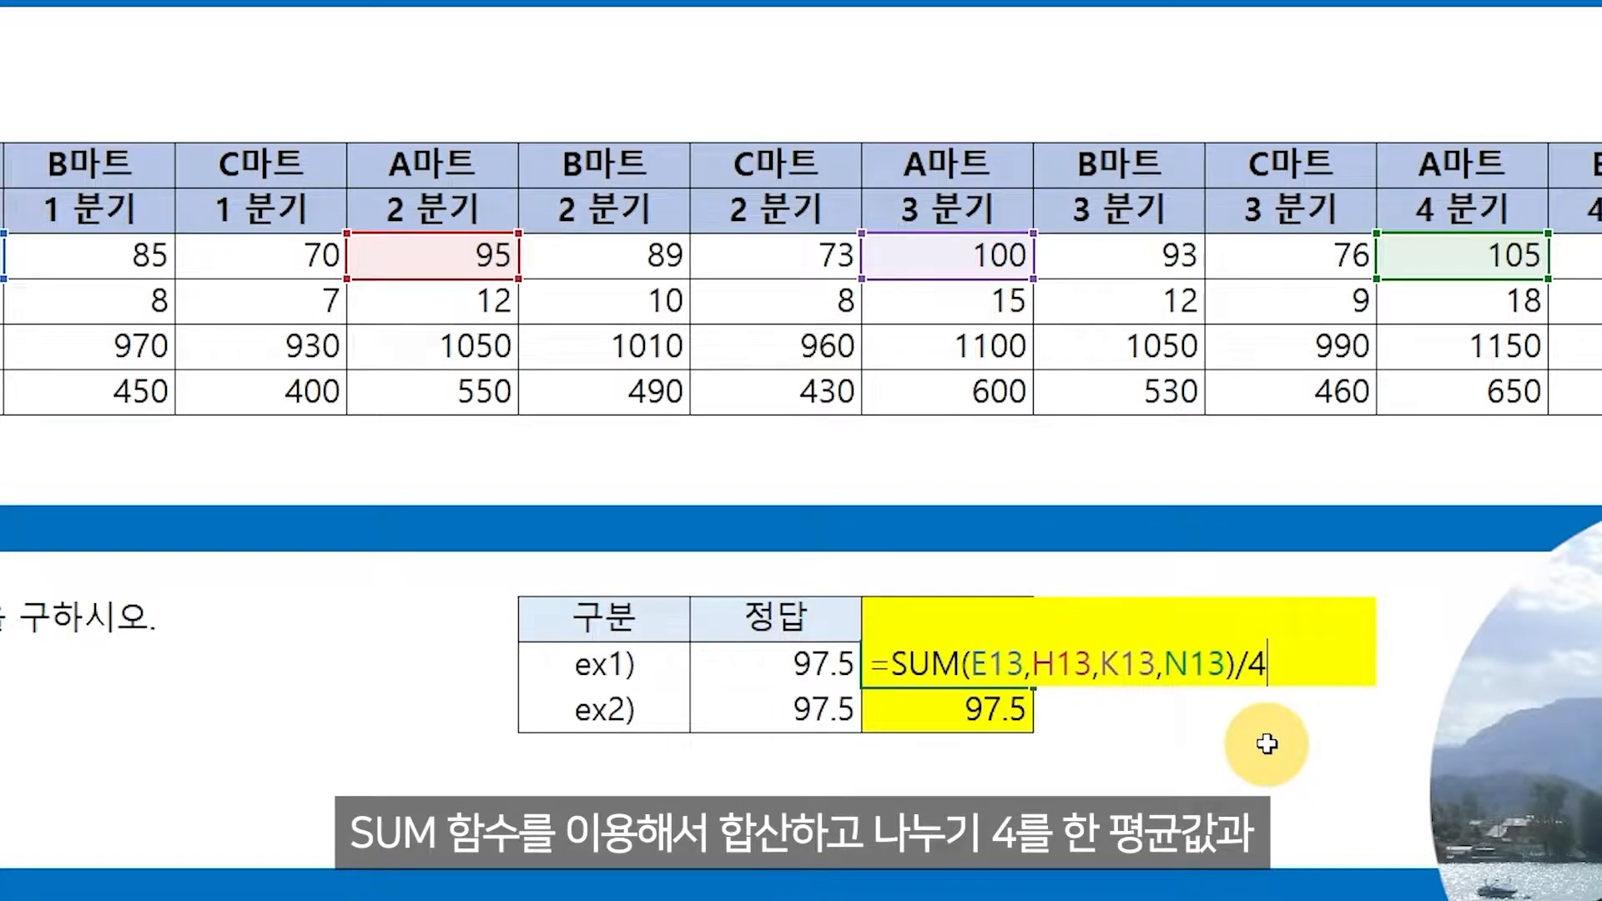
key("Return")
key("F2")
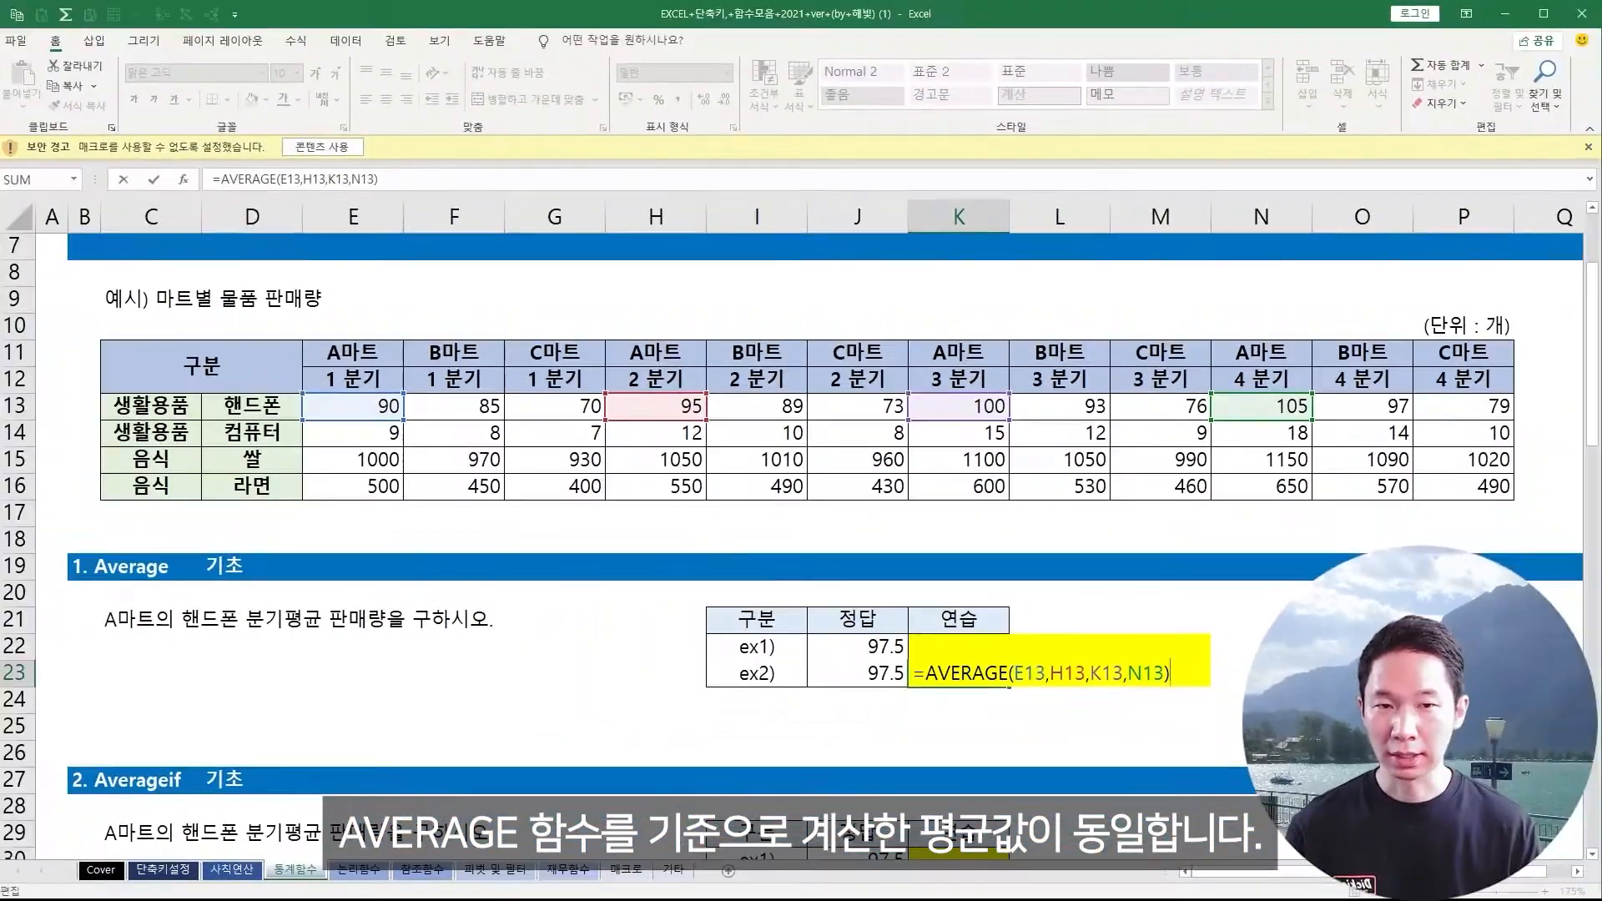
key("Escape")
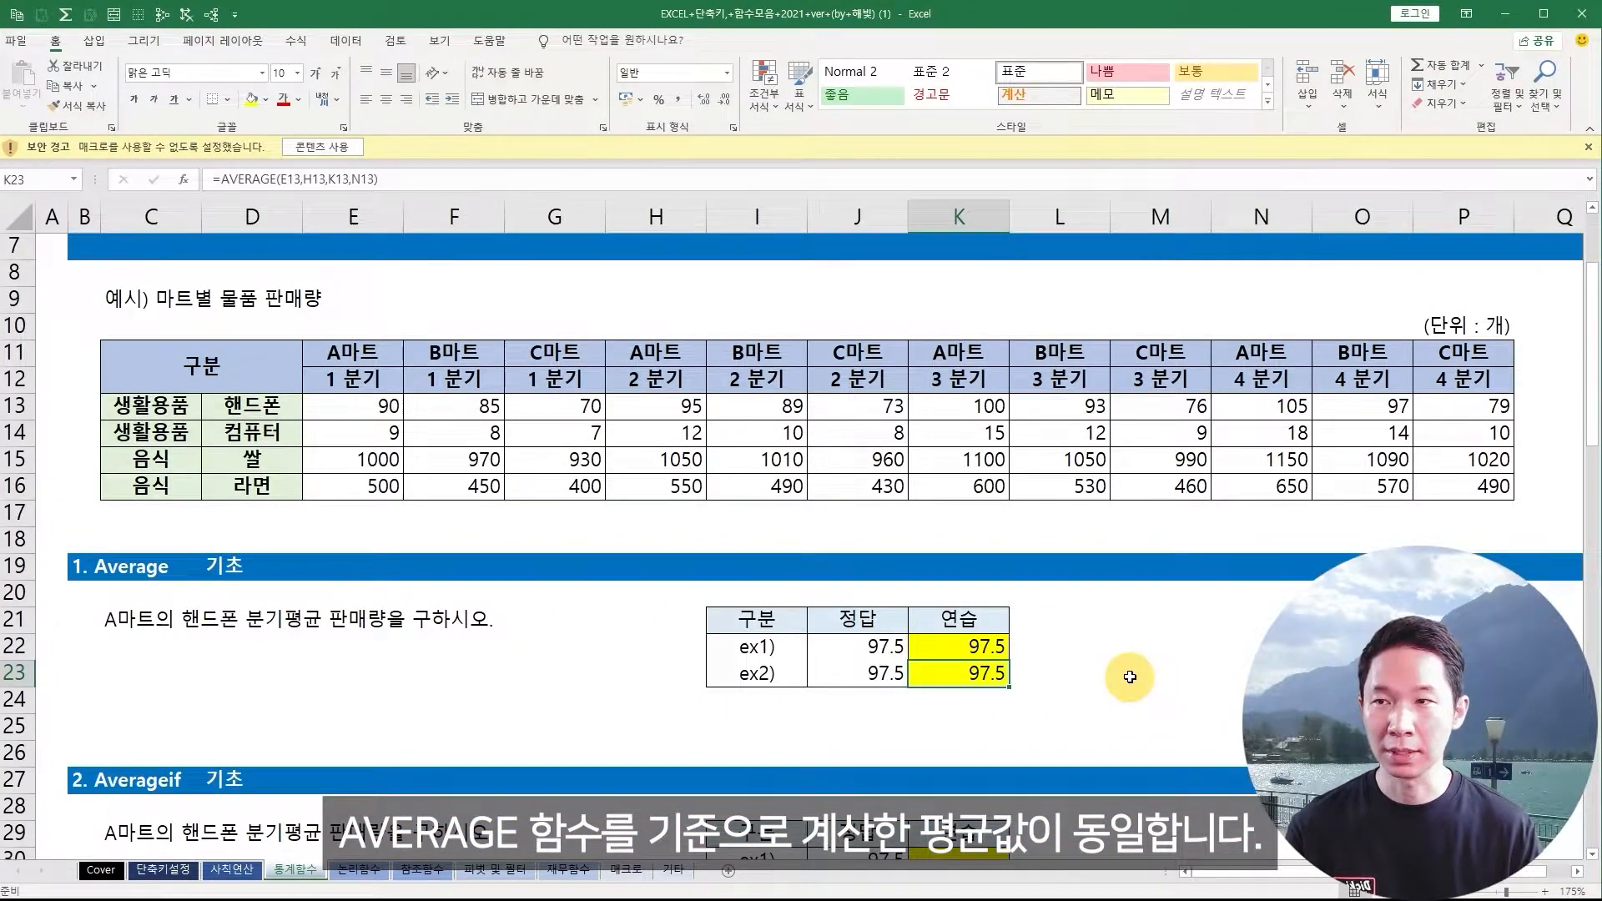
- Enter a trial formula =AVERAGE(E13:F15,H13:H14,K13) in G23 and inspect the ranges it references
left_click(555, 672)
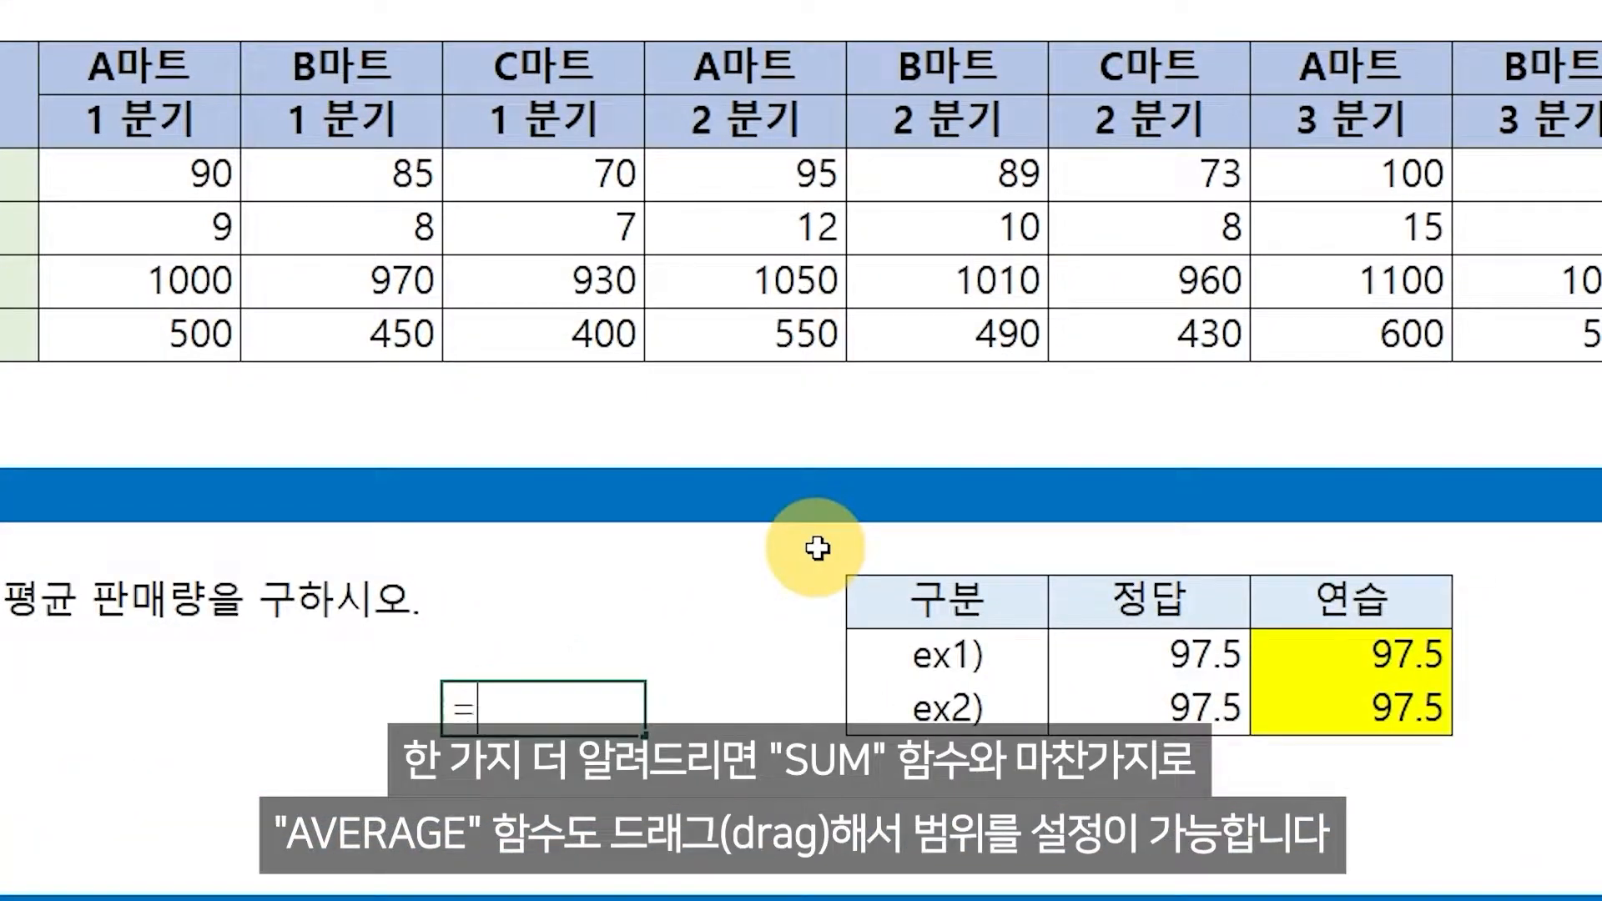
type("=average")
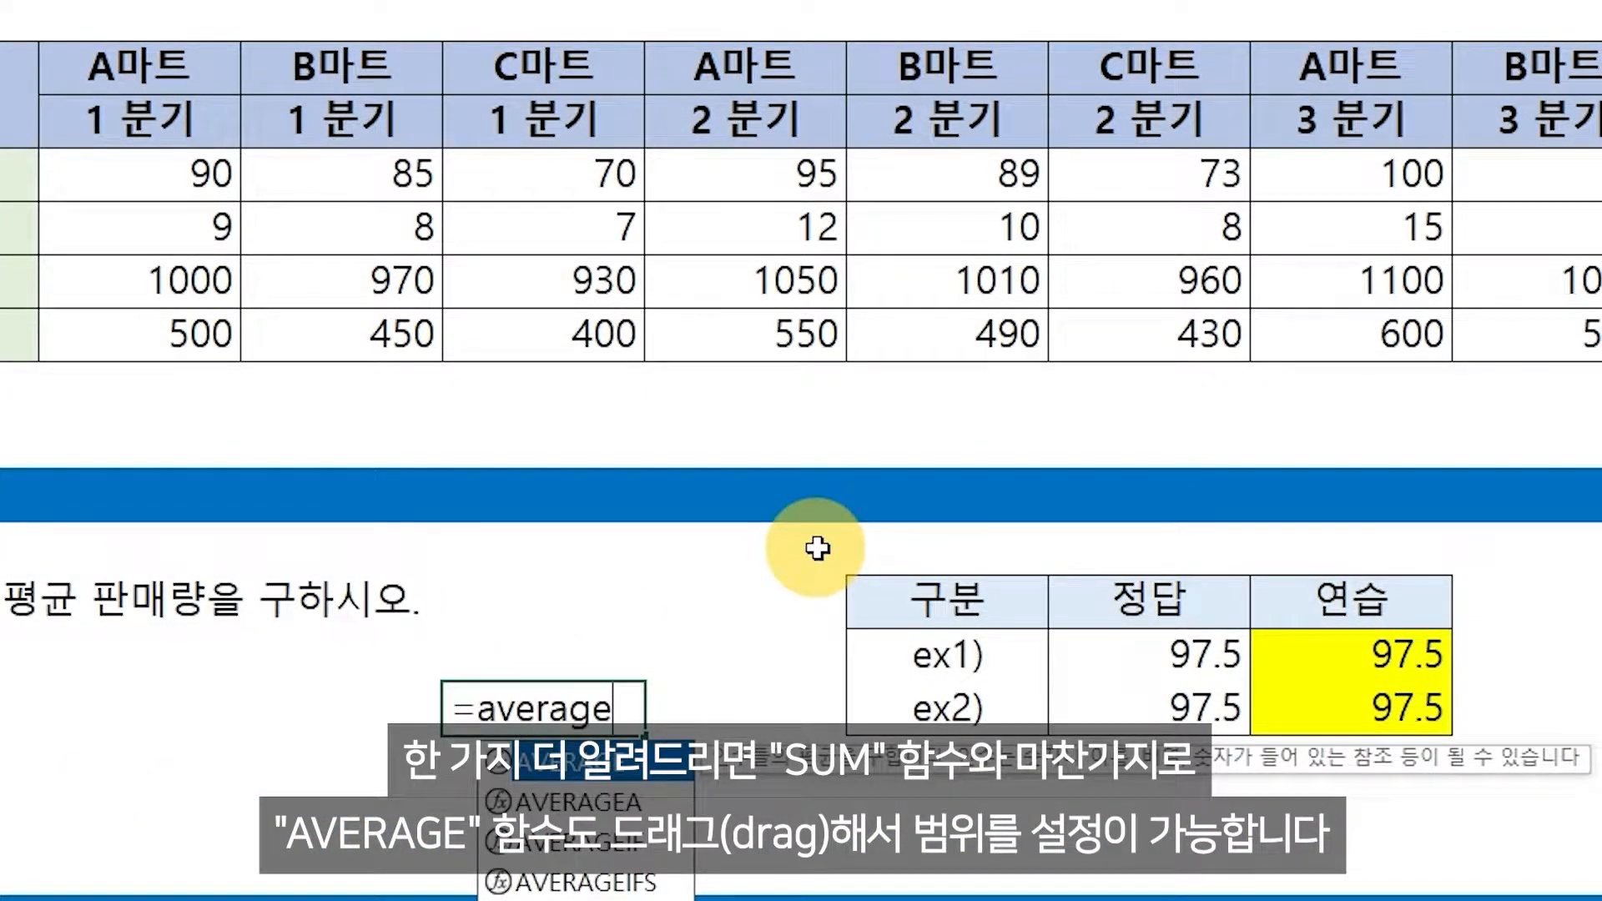
type("(")
left_click_drag(175, 173, 354, 282)
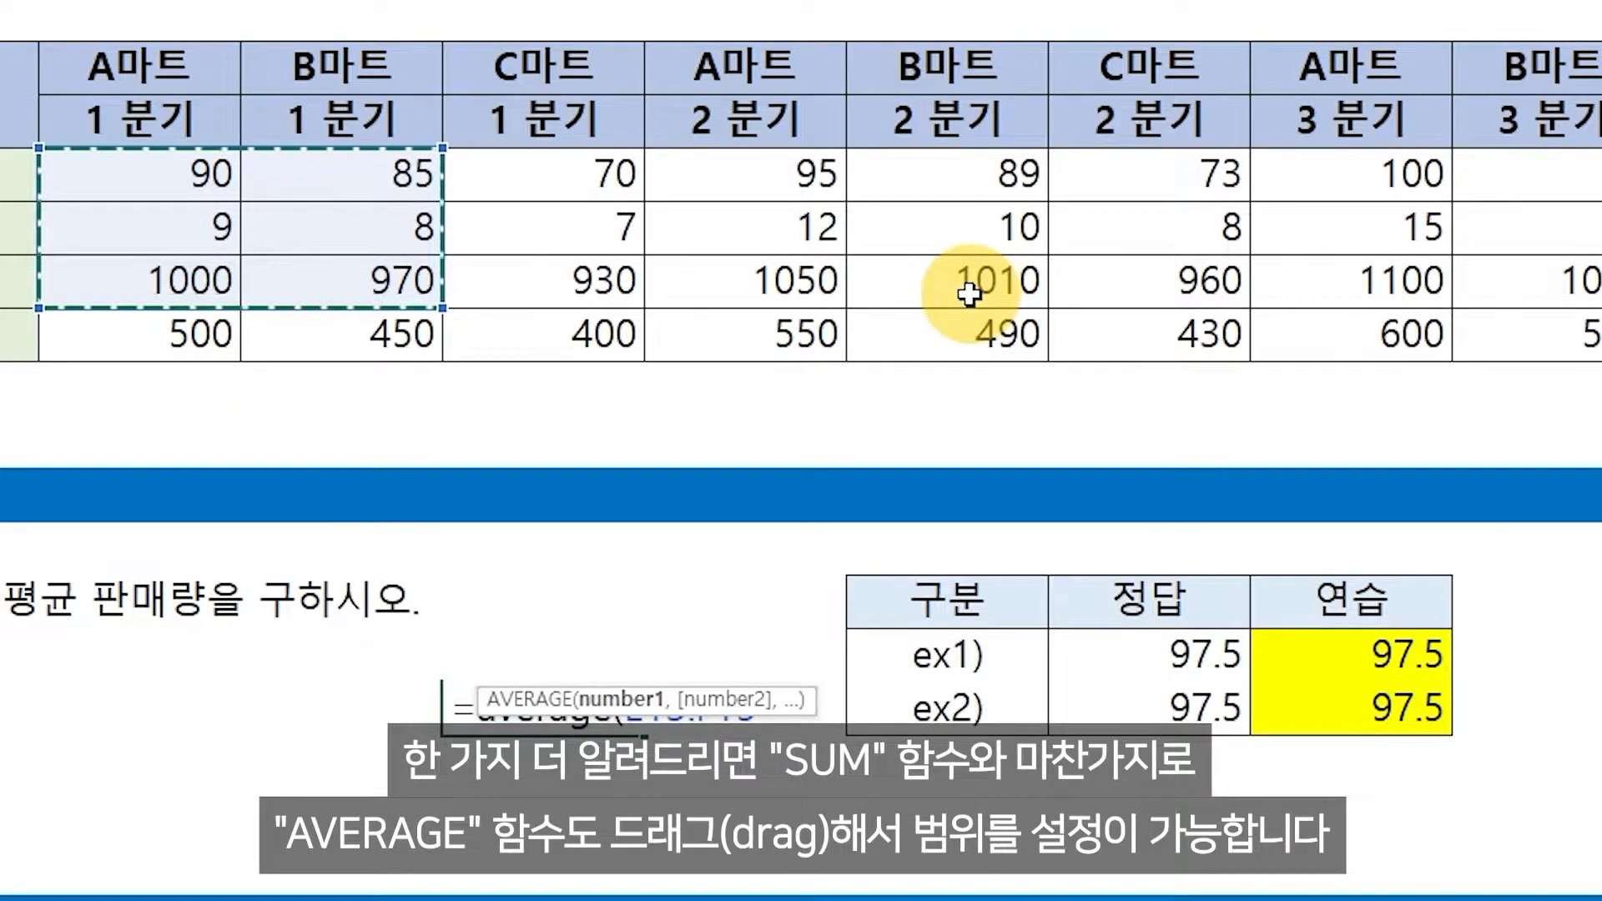
type(",")
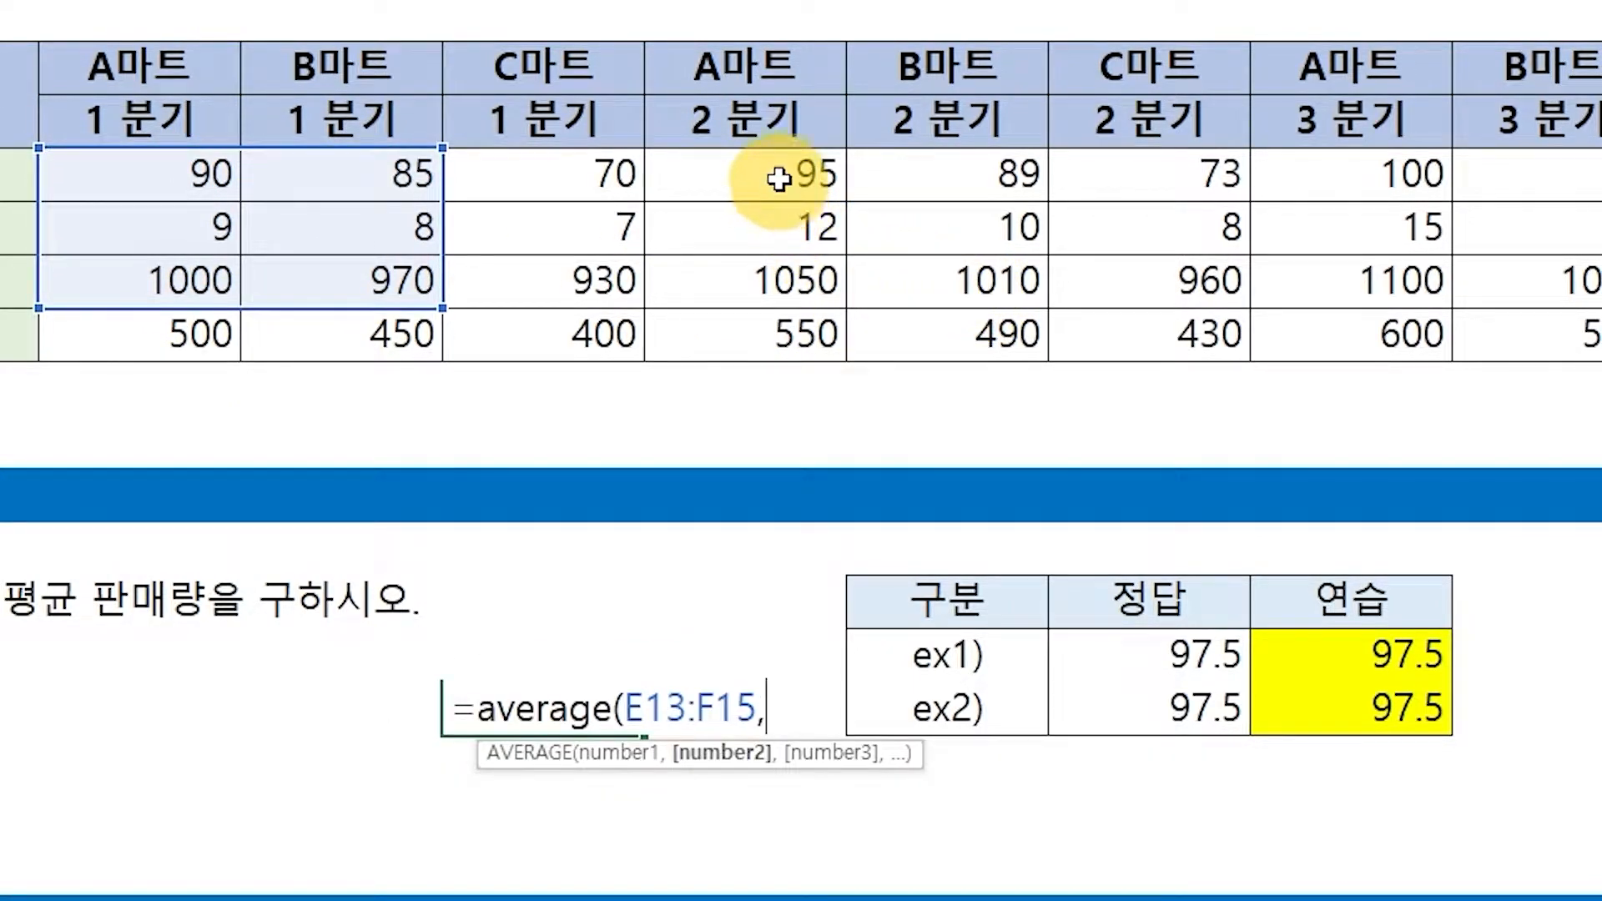
left_click_drag(778, 180, 794, 222)
type(",")
left_click(1344, 168)
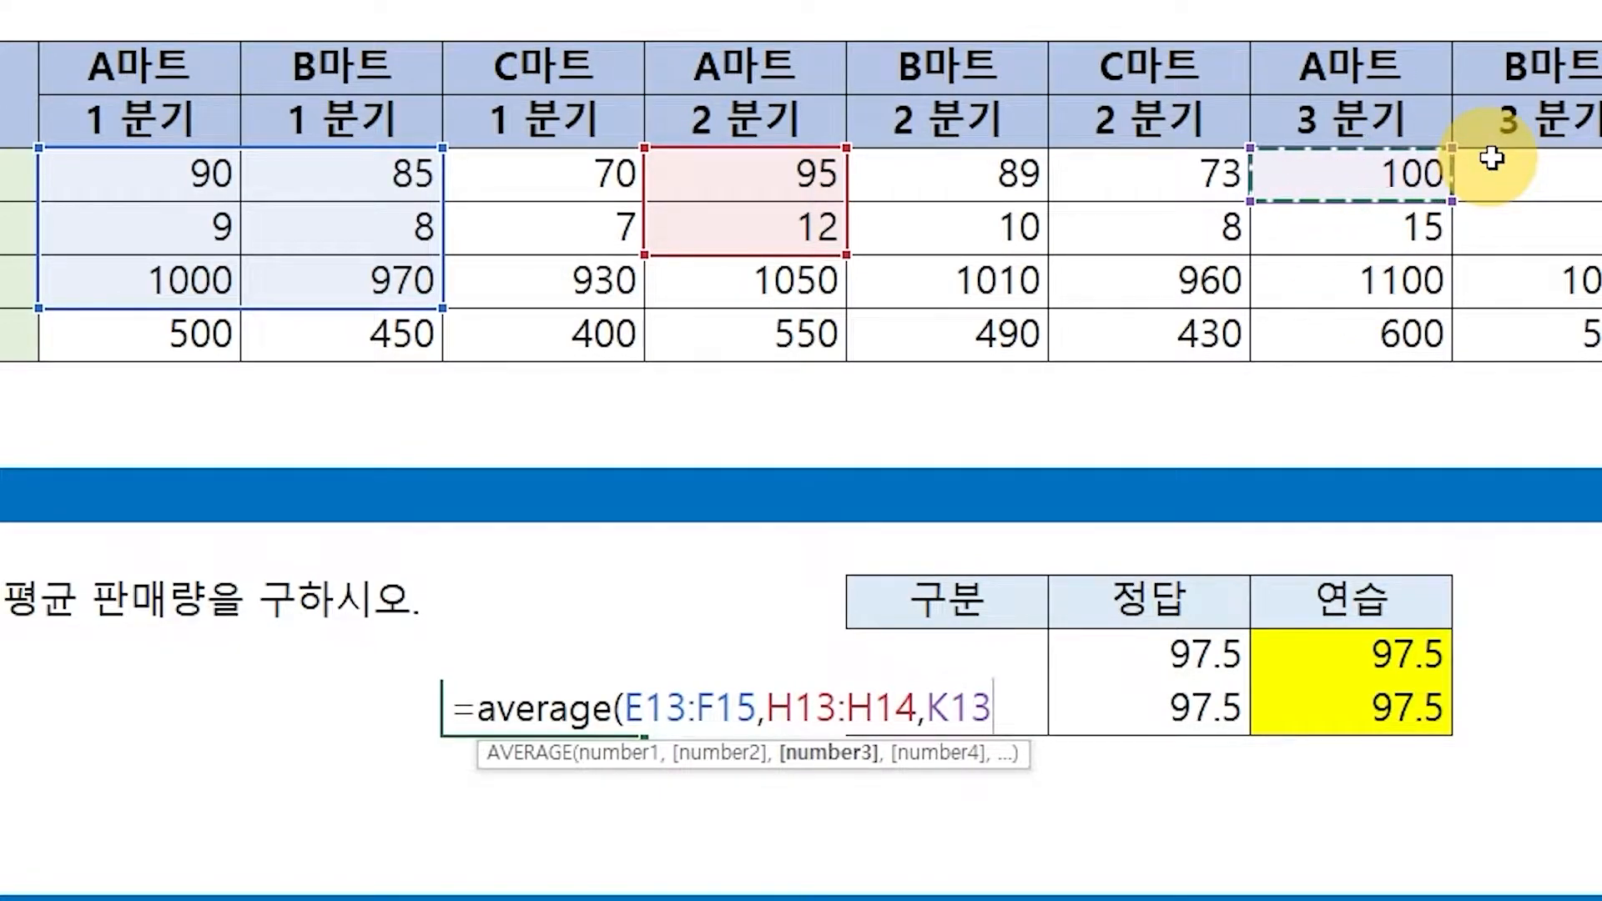
type(")")
key("Return")
key("Up")
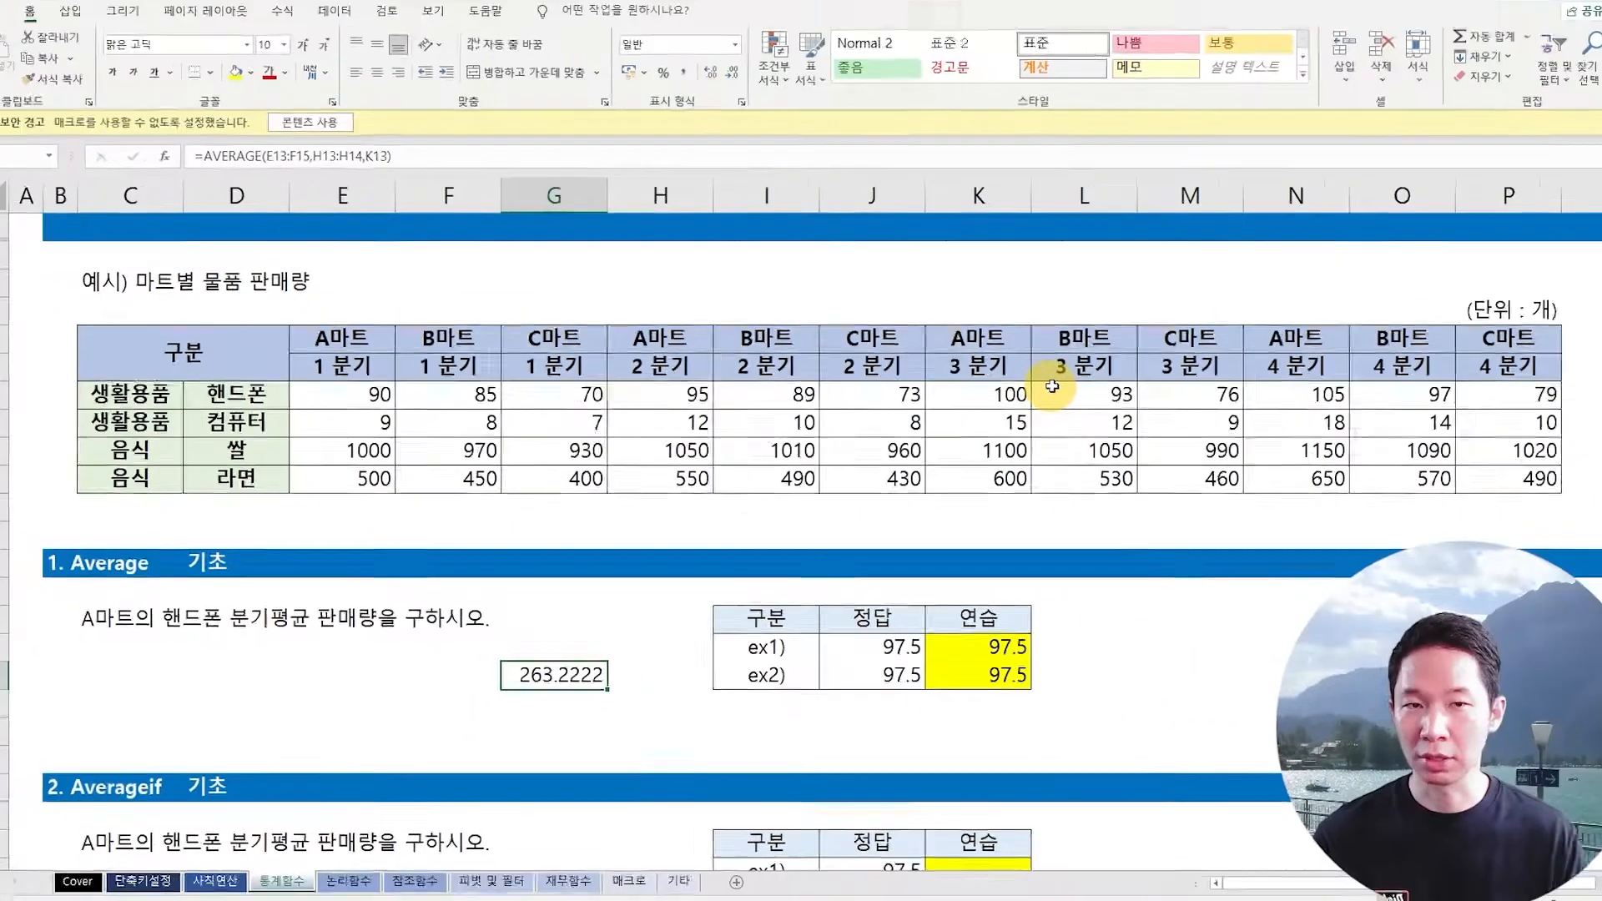
key("F2")
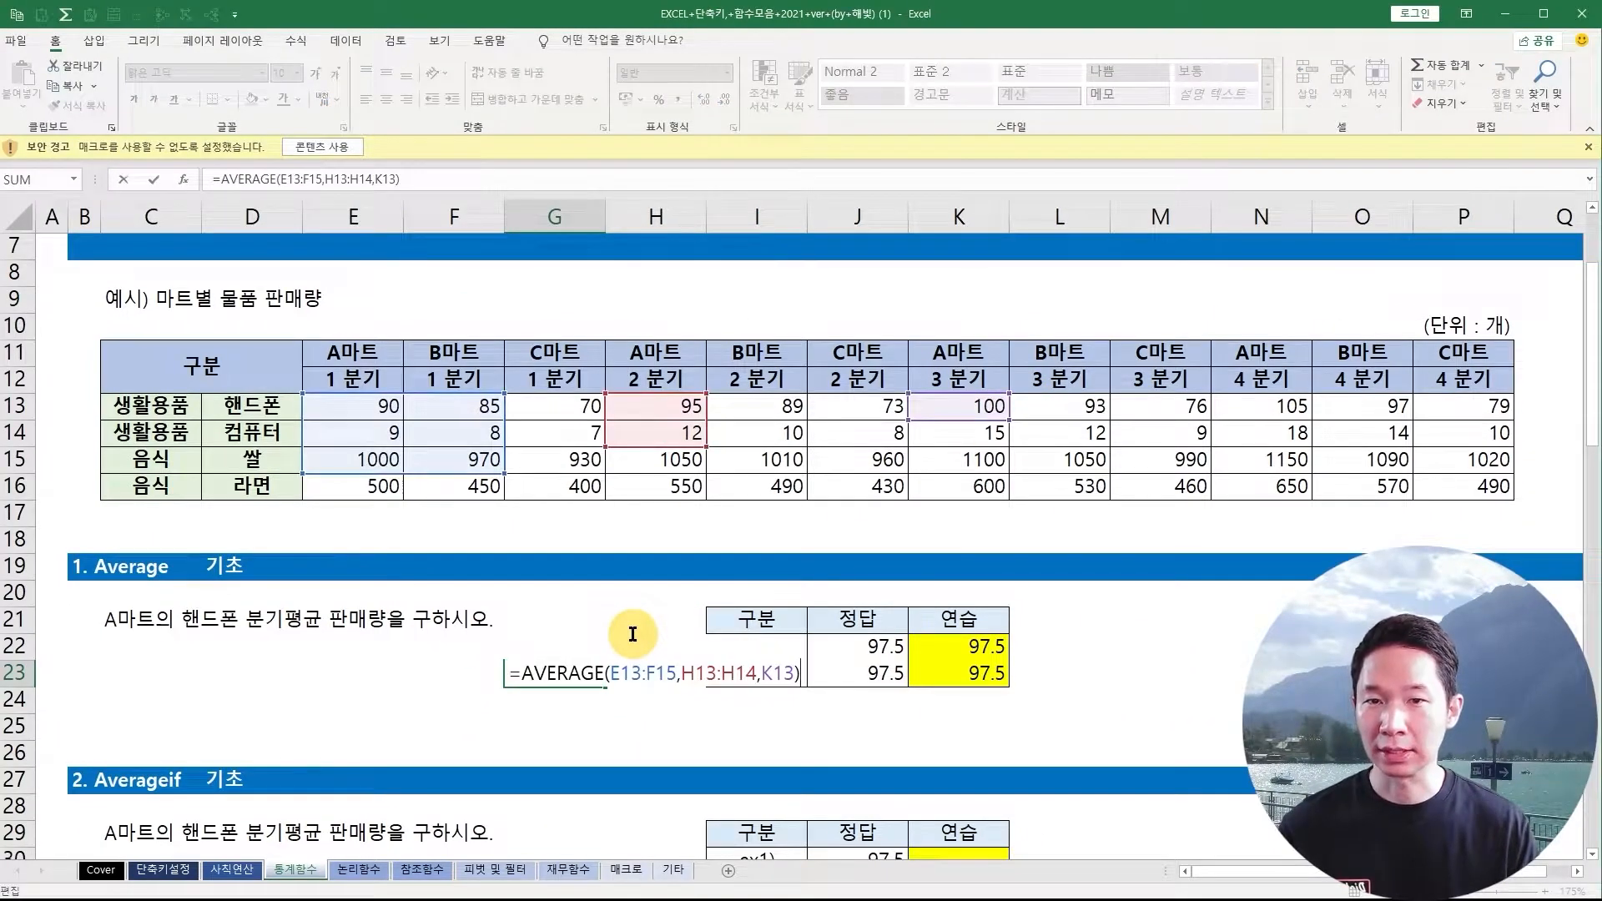
key("Escape")
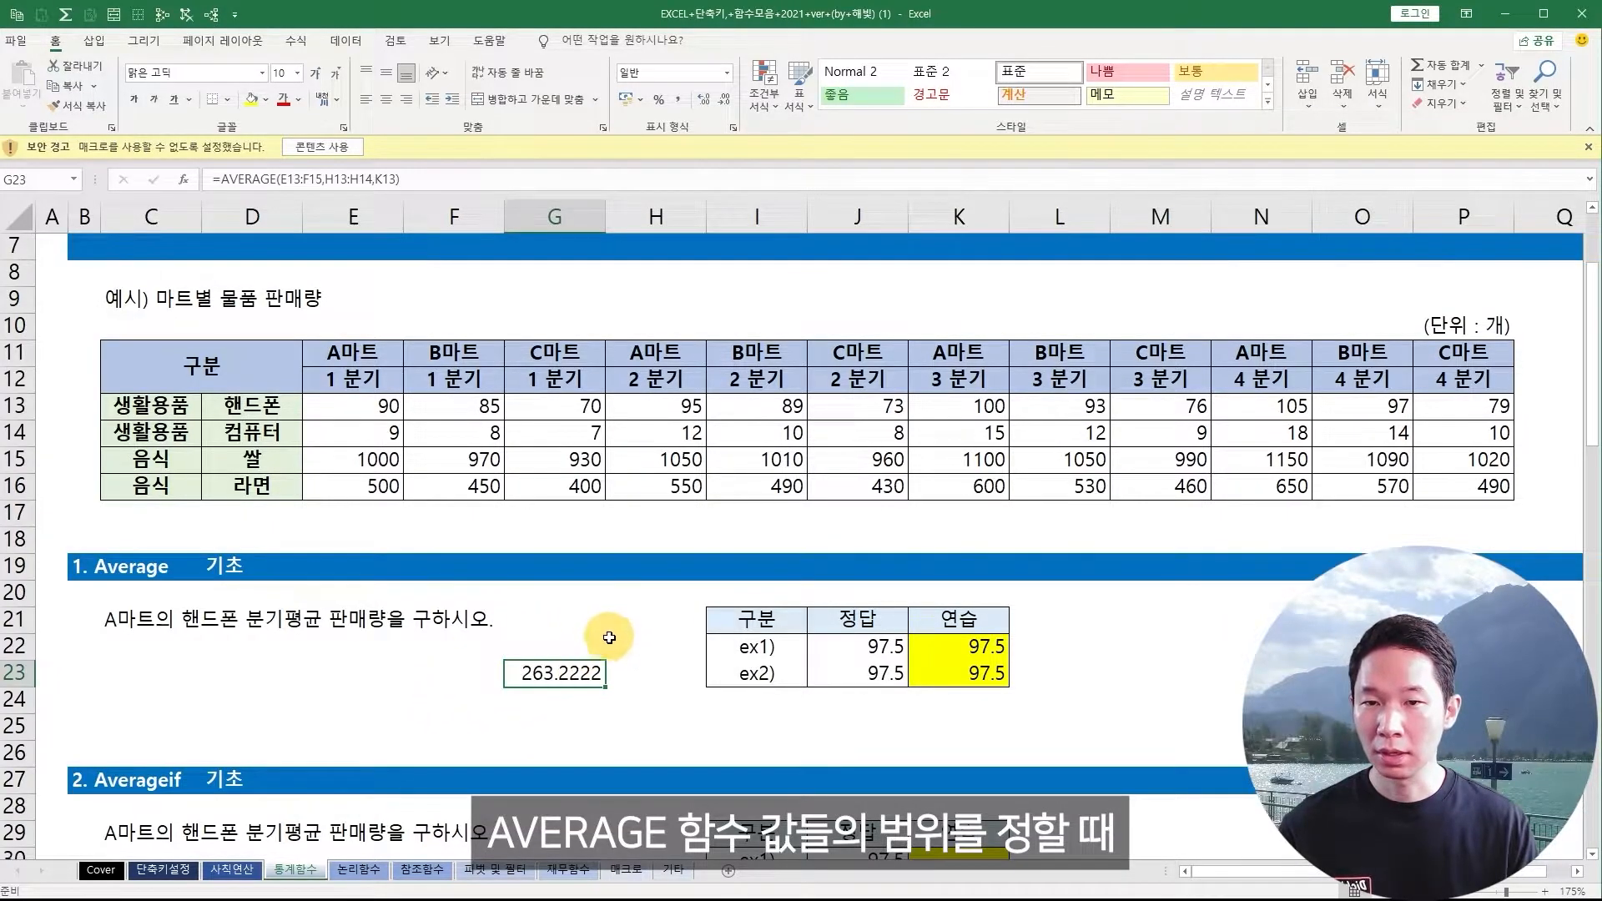
- Replace the arguments of the trial formula in G23 with the whole 핸드폰 row, E13:P13, and check the range's start and end
key("F2")
left_click(609, 672)
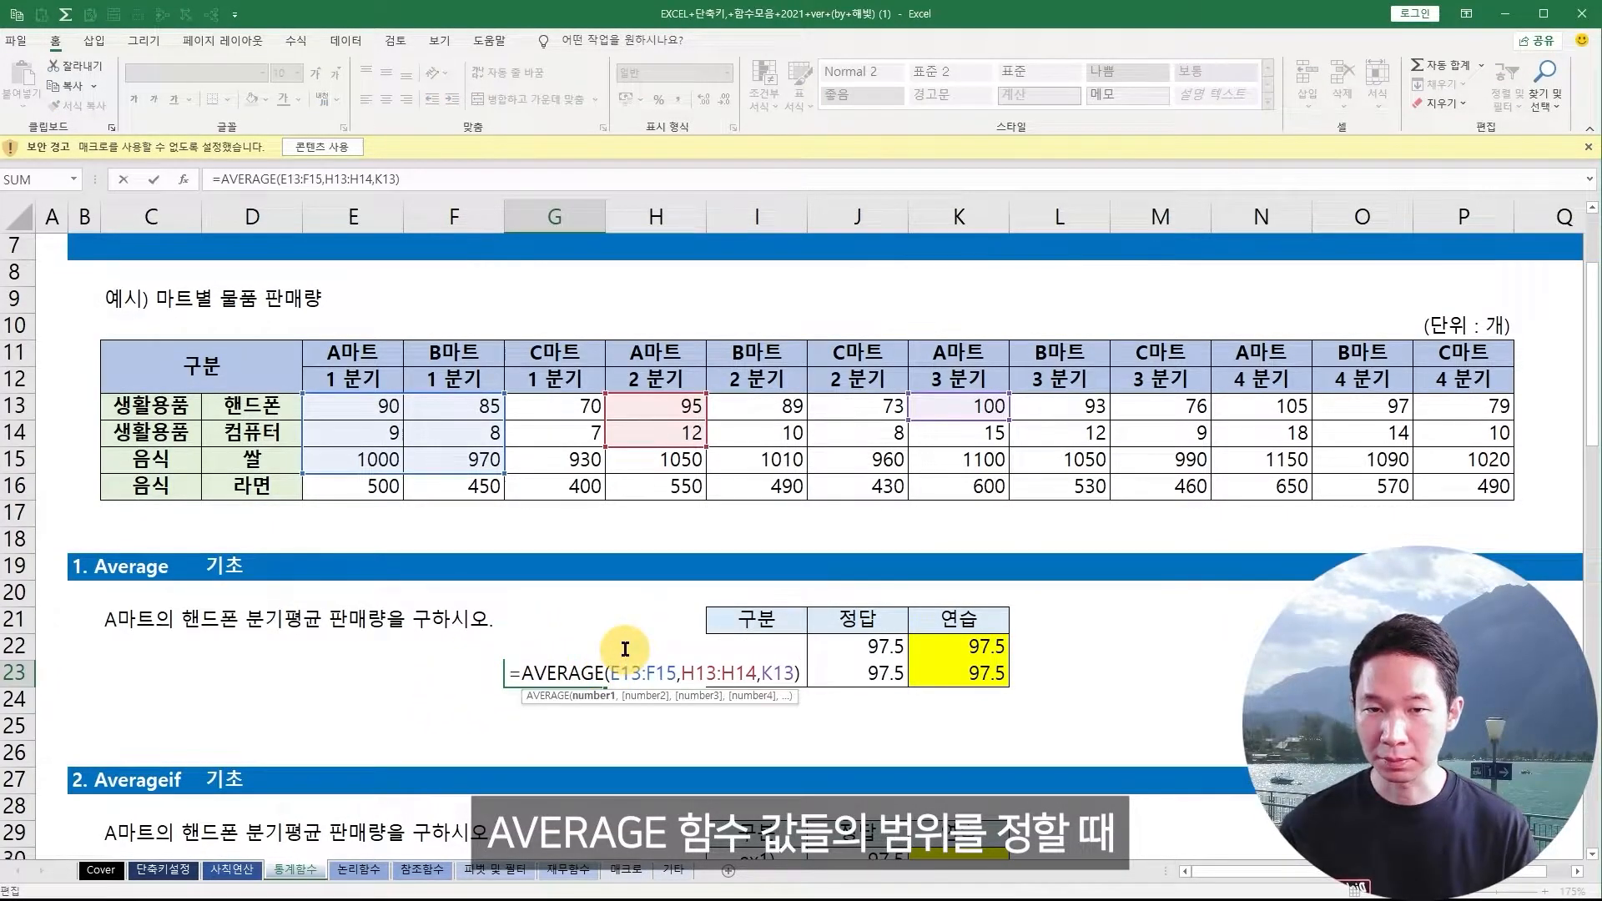
key("shift+End")
key("shift+Left")
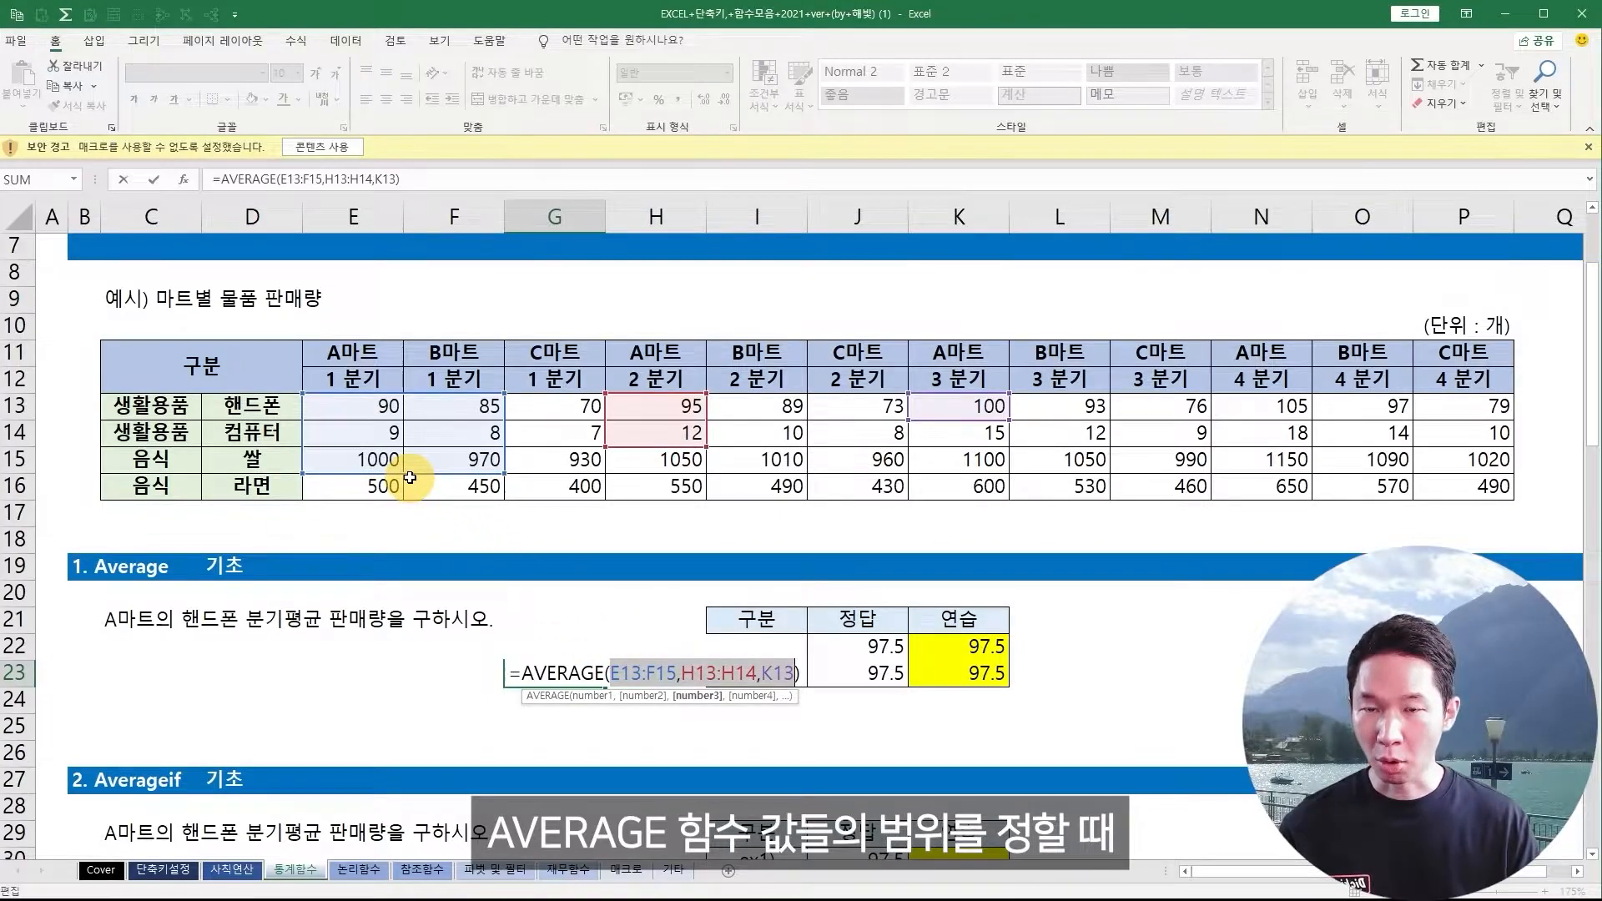
key("BackSpace")
left_click(364, 405)
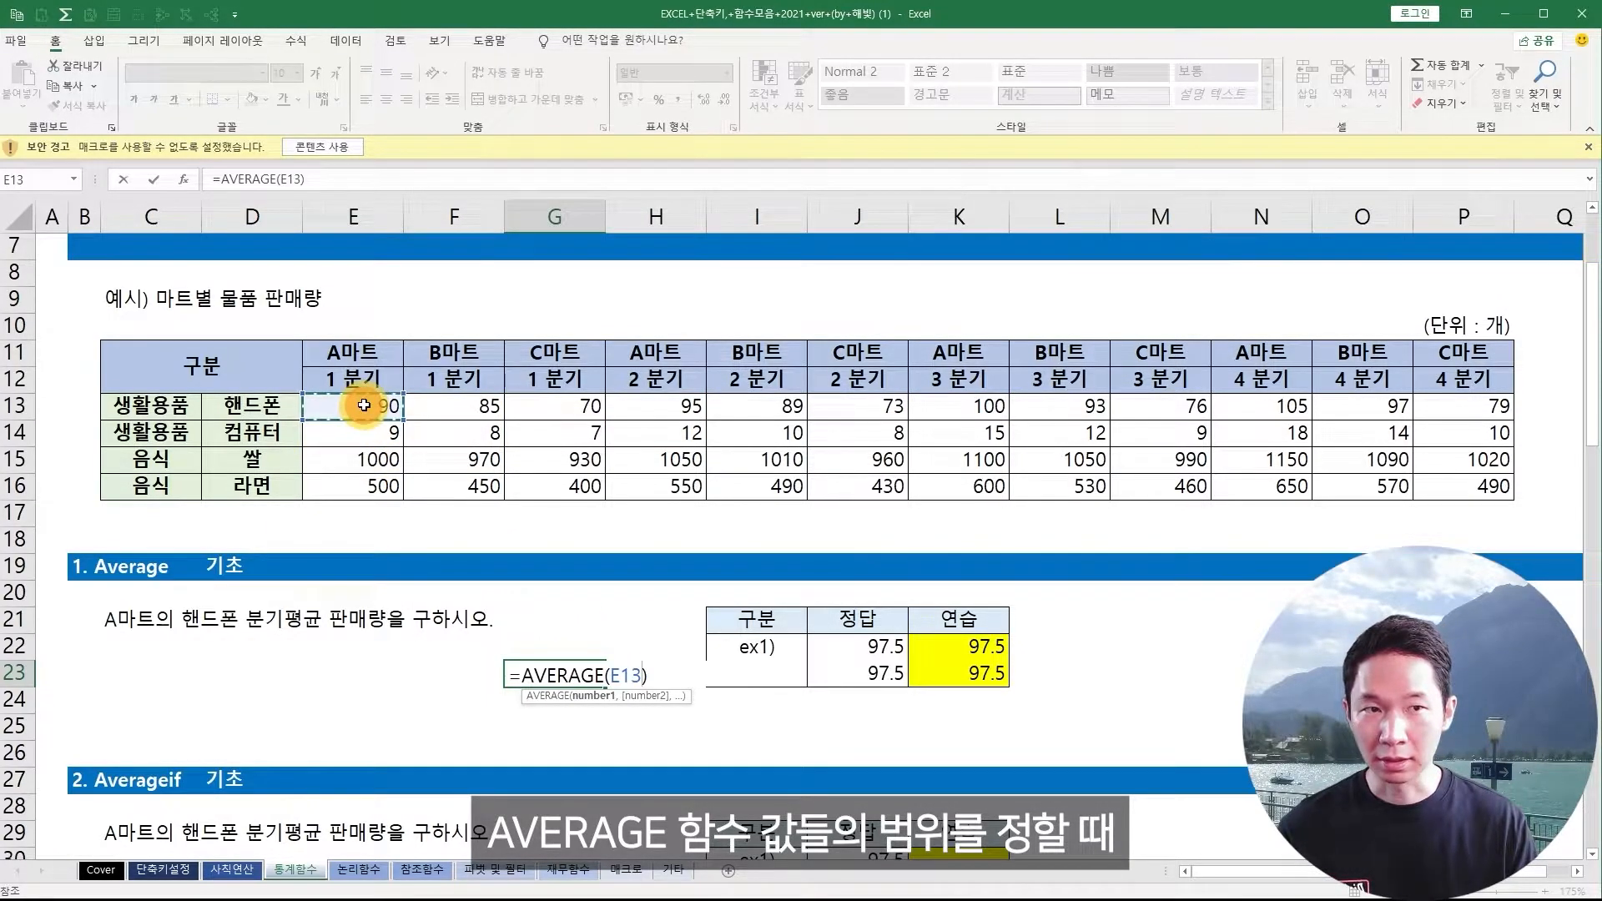
left_click_drag(364, 406, 1493, 407)
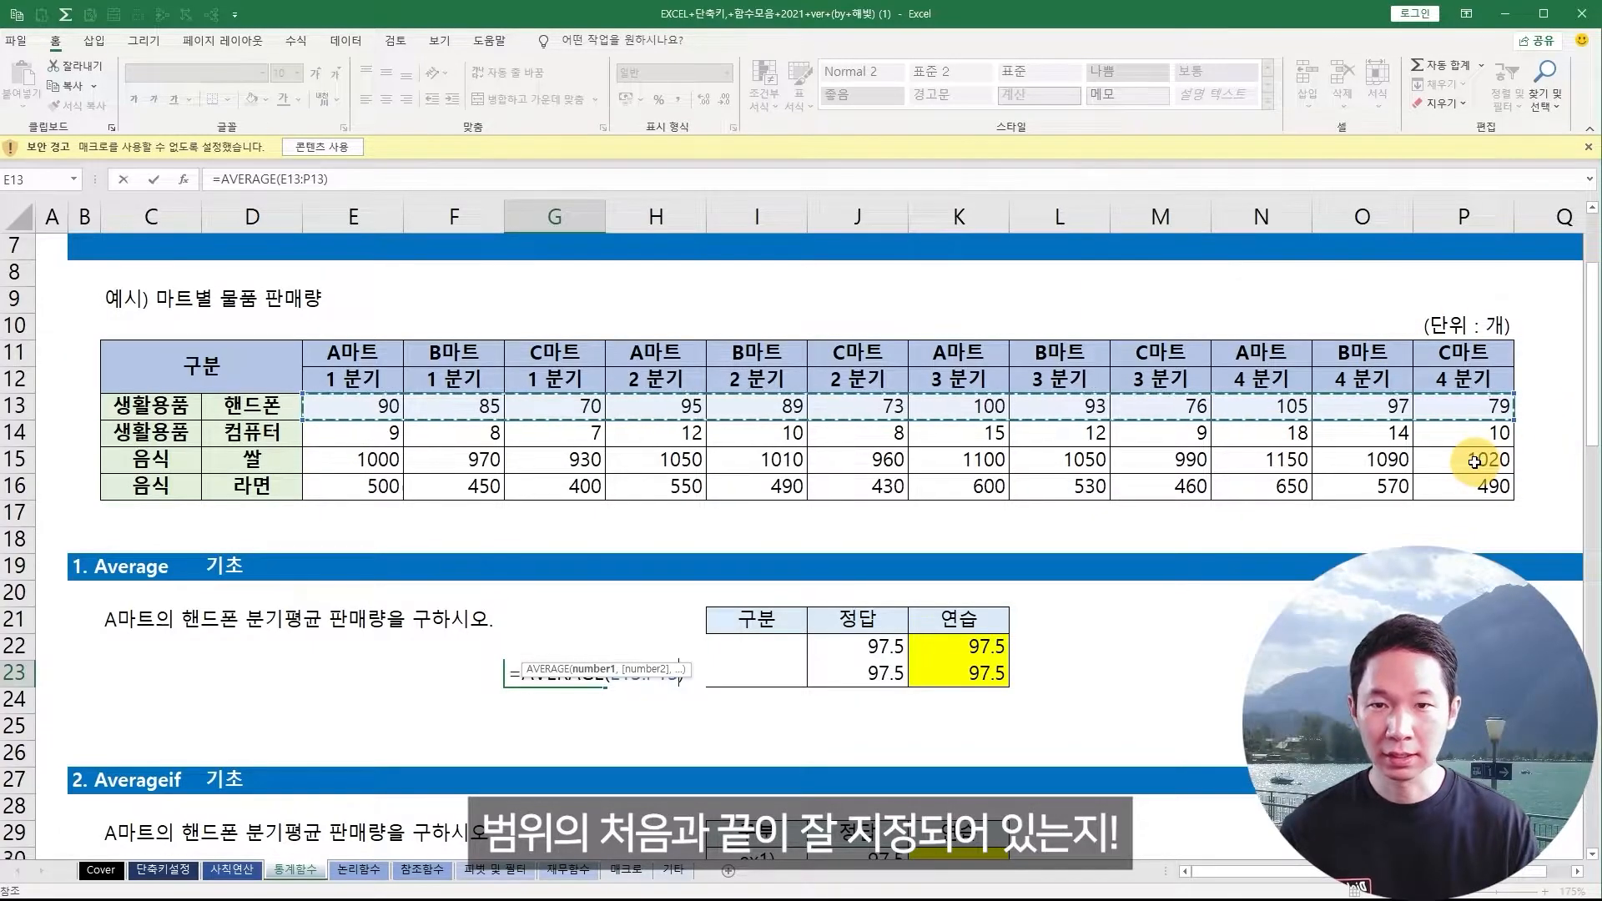
key("Return")
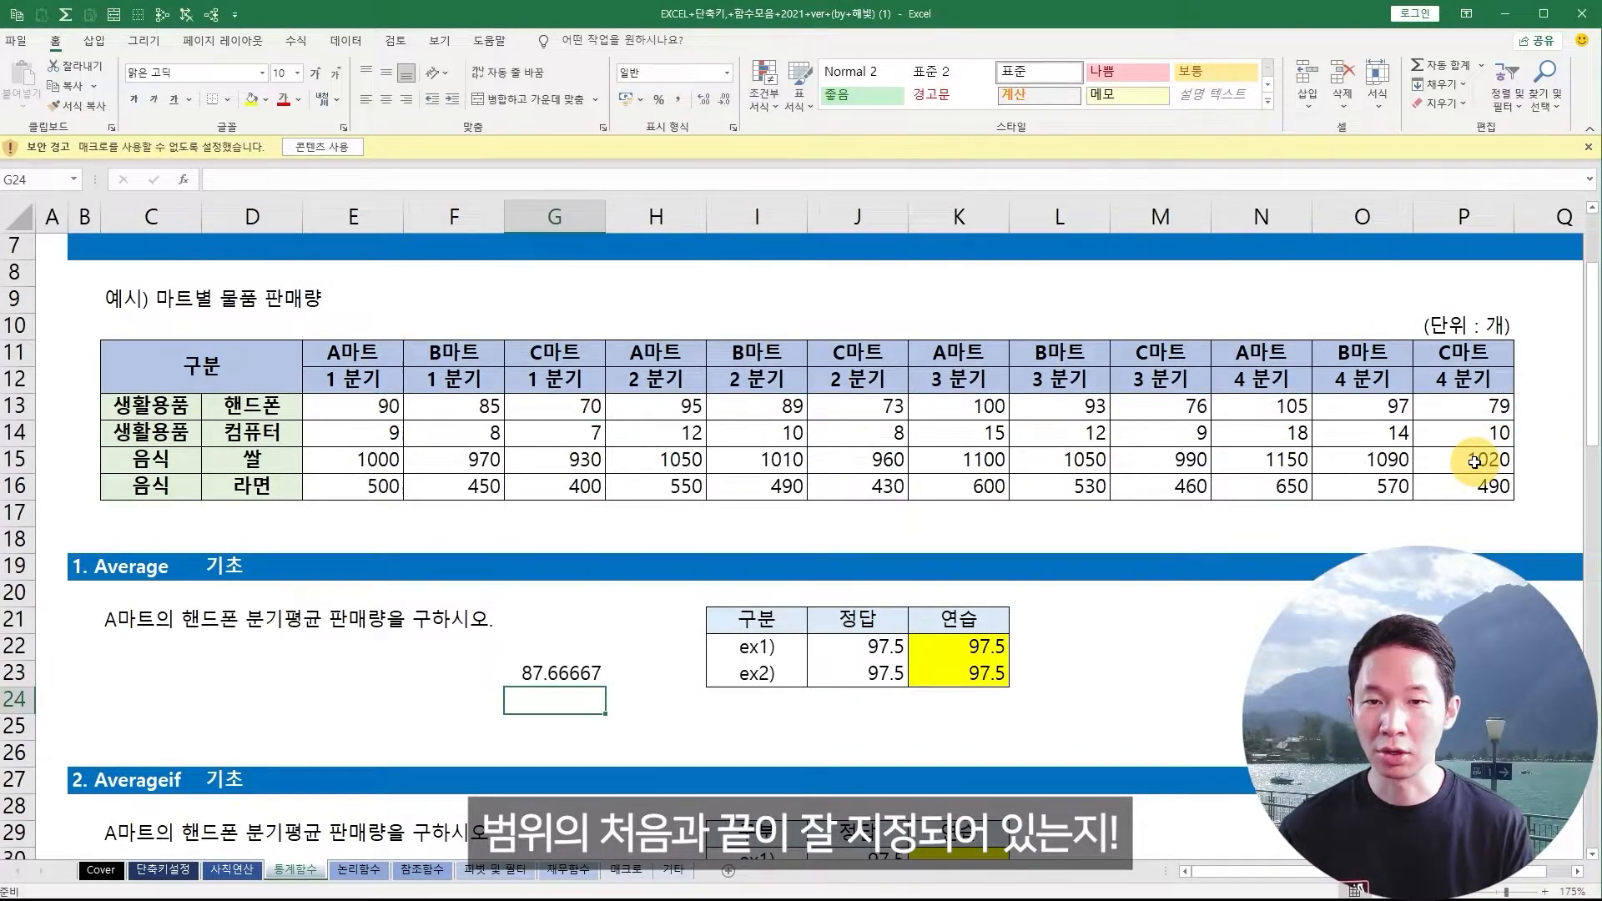
key("Up")
key("F2")
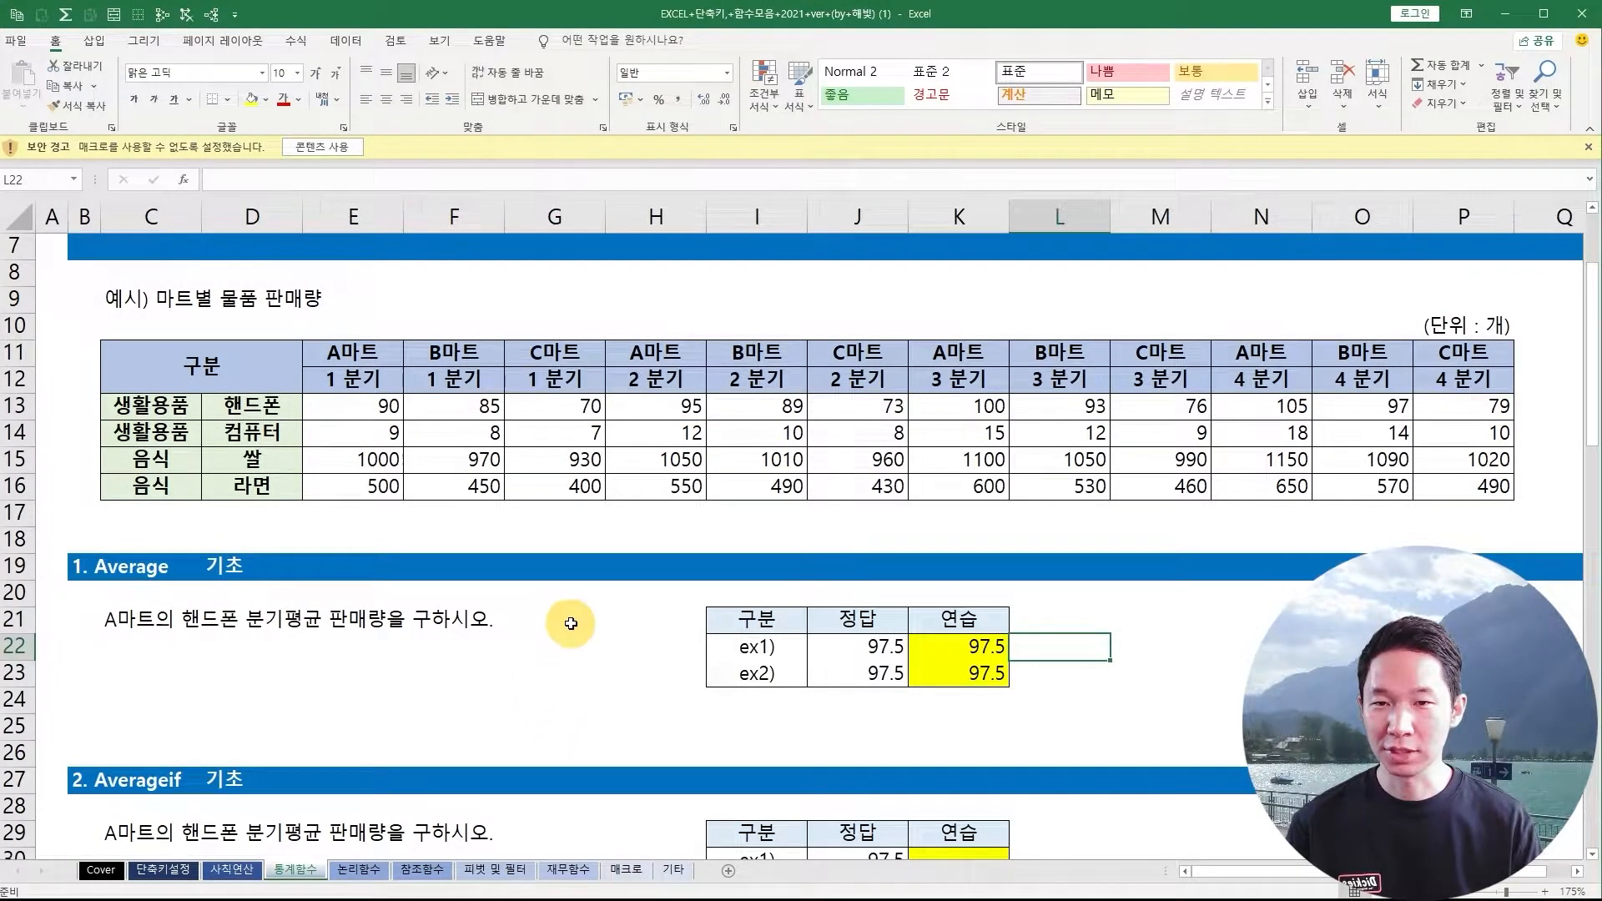
- Group rows 19 to 24 of the Average section, collapse the group, and select F29 in the Averageif section
left_click_drag(571, 565, 574, 704)
key("shift+space")
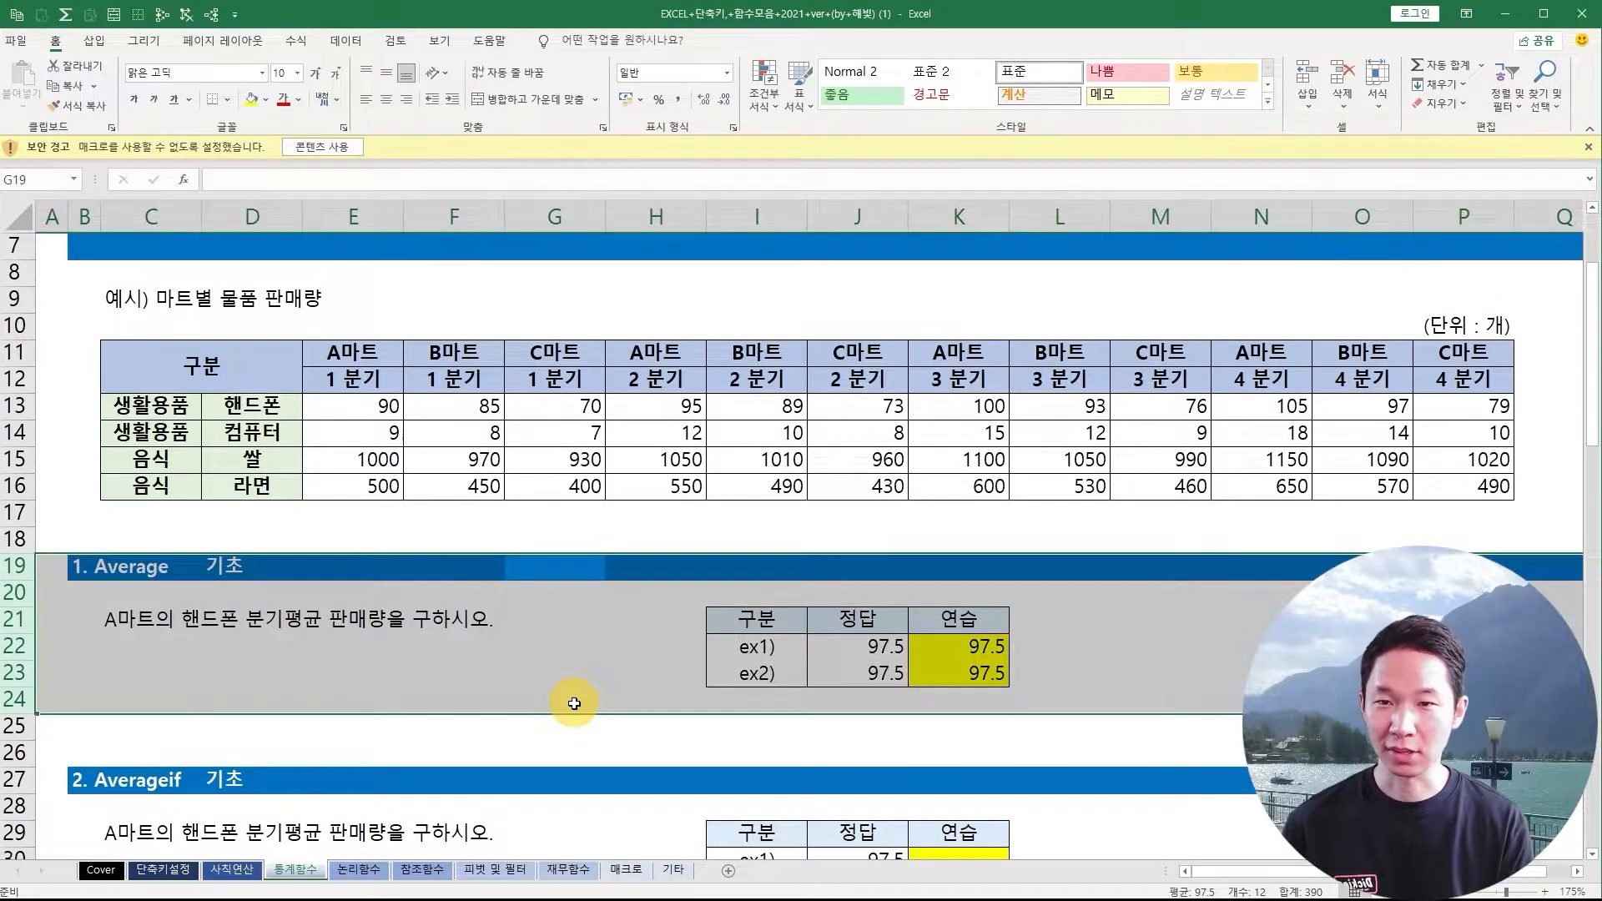
key("shift+alt+Right")
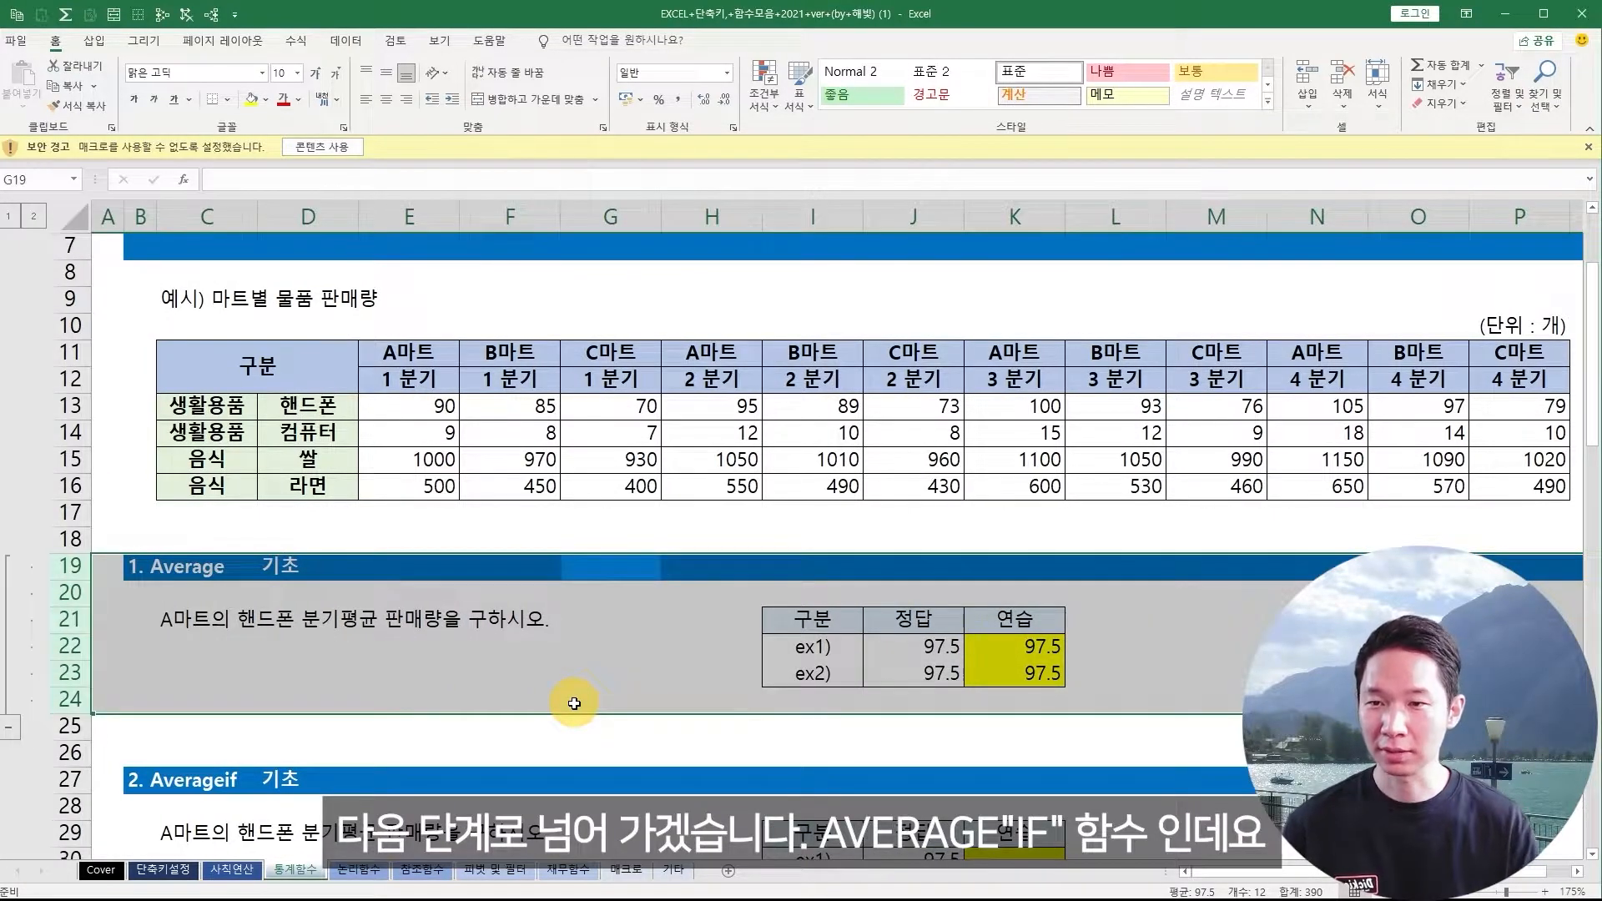
left_click(8, 726)
left_click(477, 683)
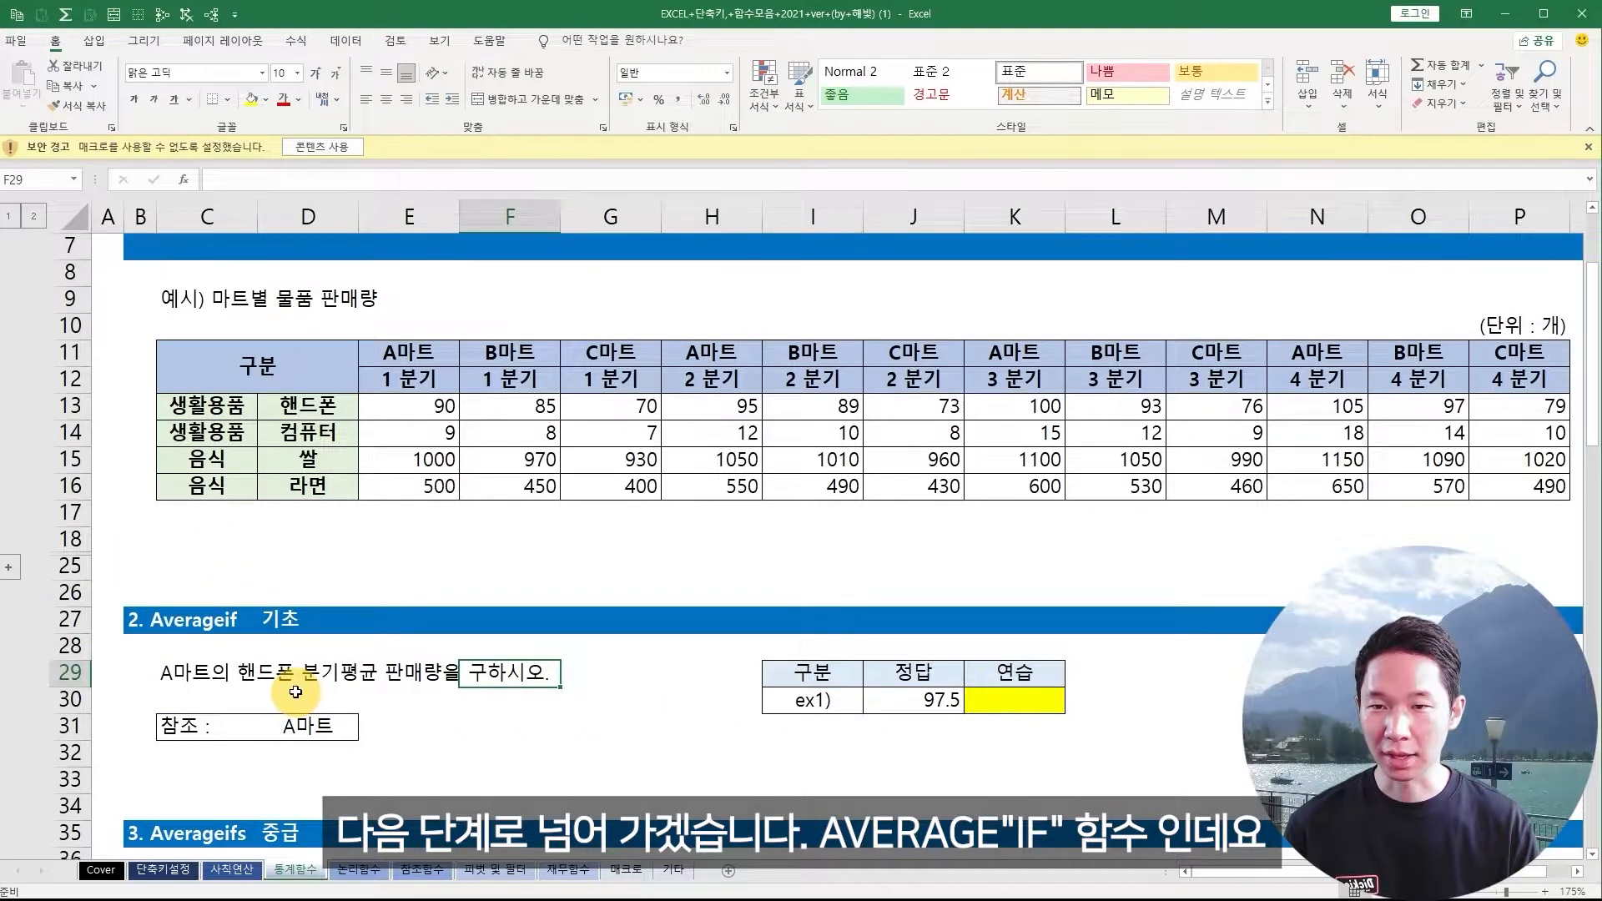
- Enter =AVERAGEIF(E11:P11,D31,E13:P13) in practice cell K30 to average the quarterly 핸드폰 sales of A마트
left_click(1019, 701)
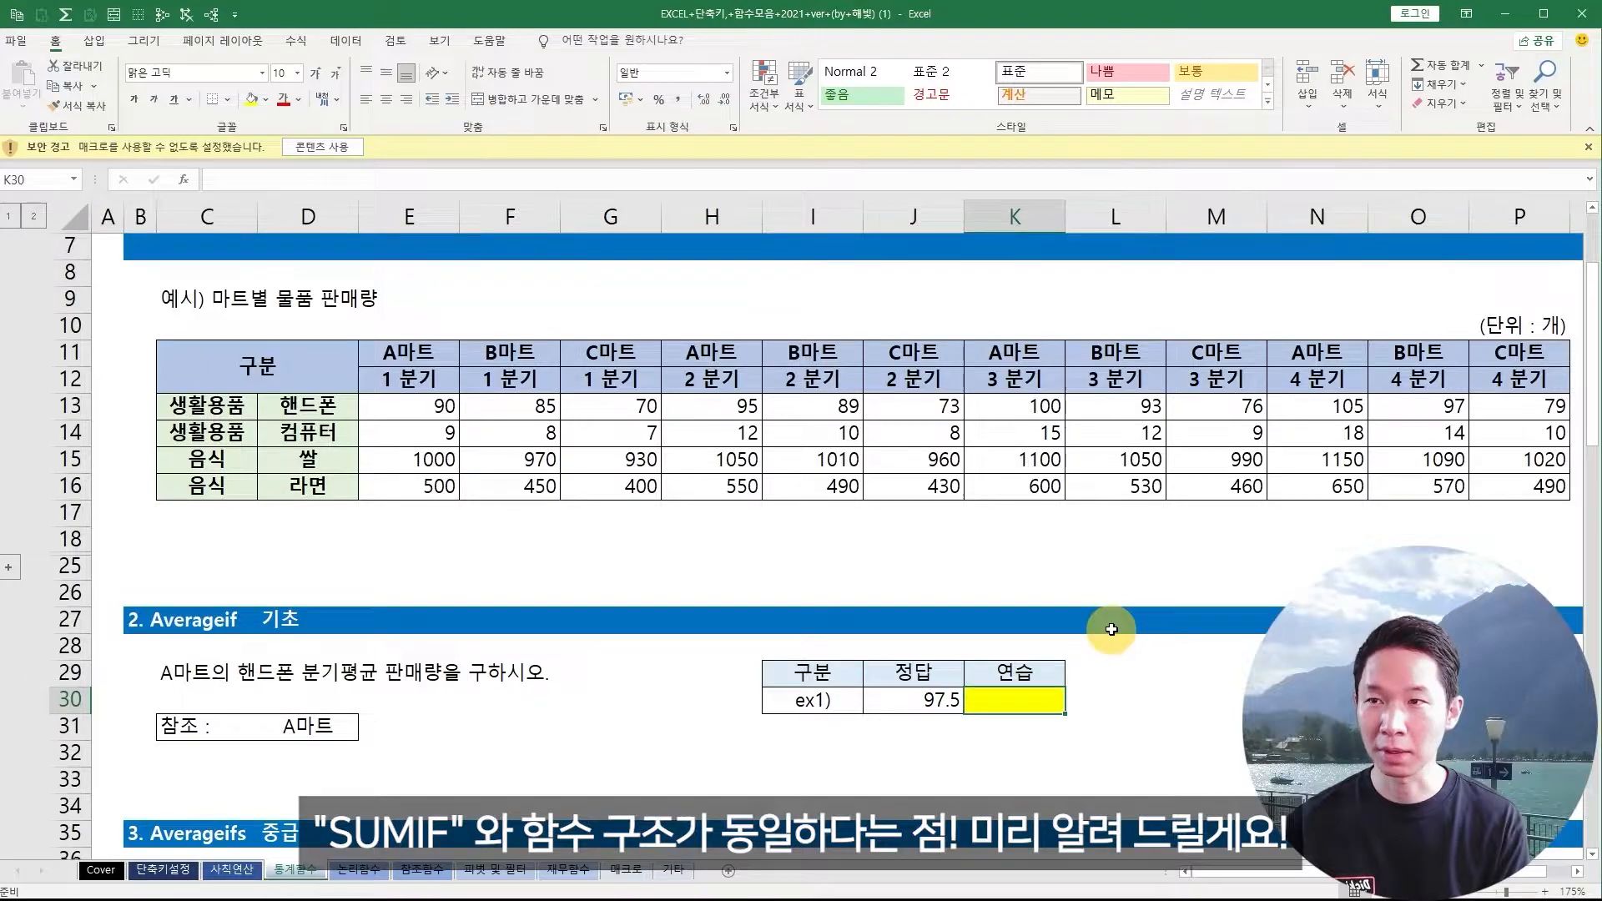
type("=")
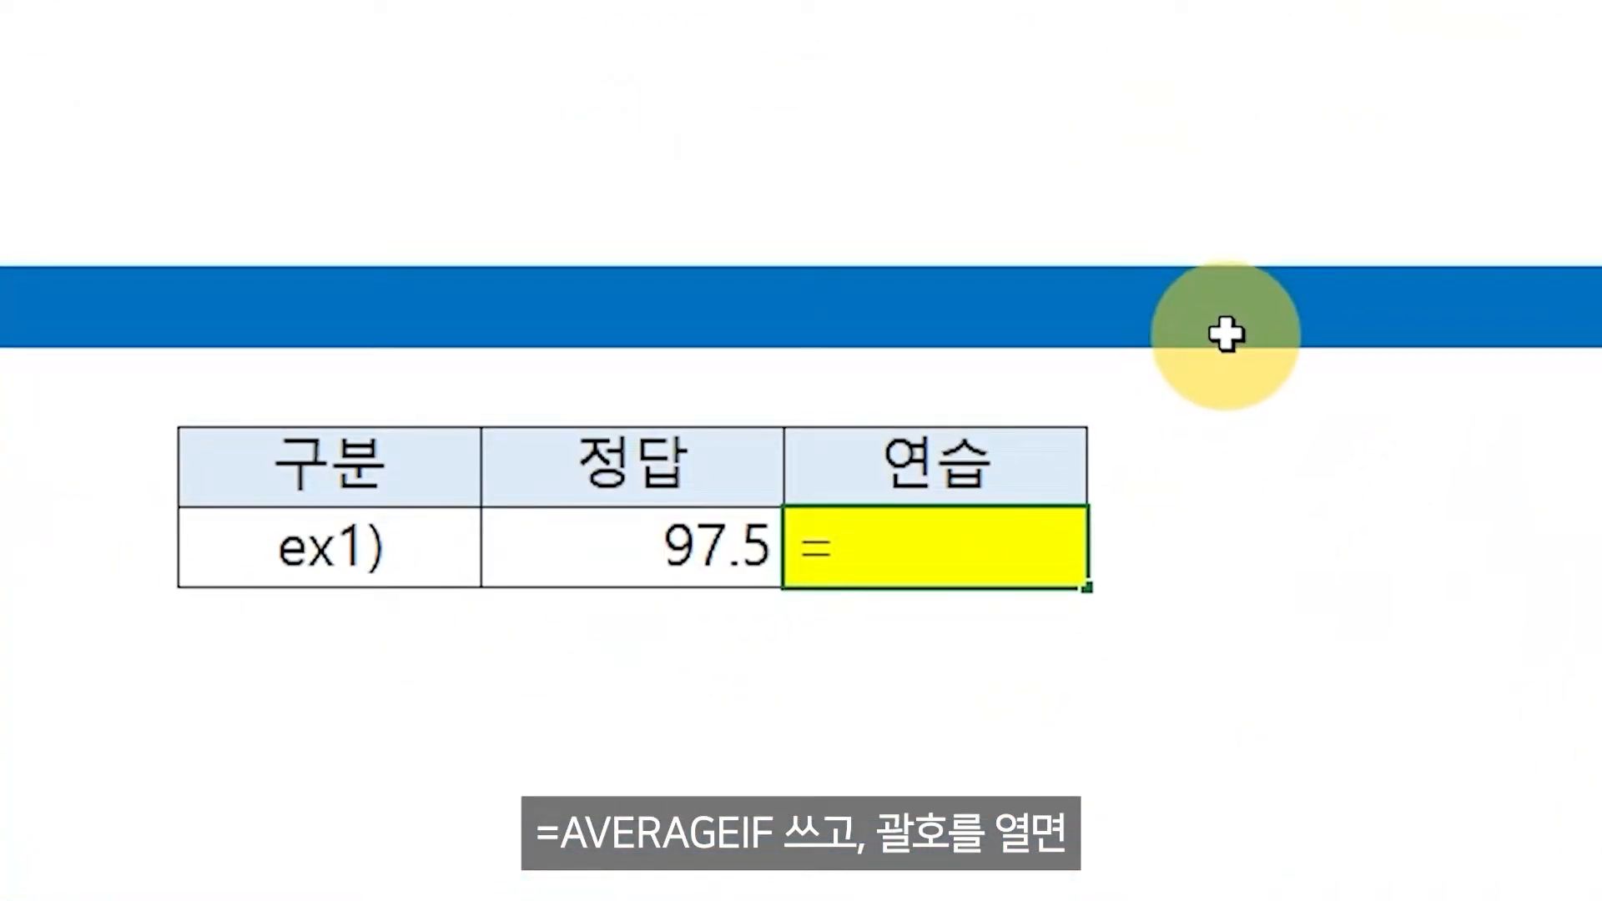
type("averagei")
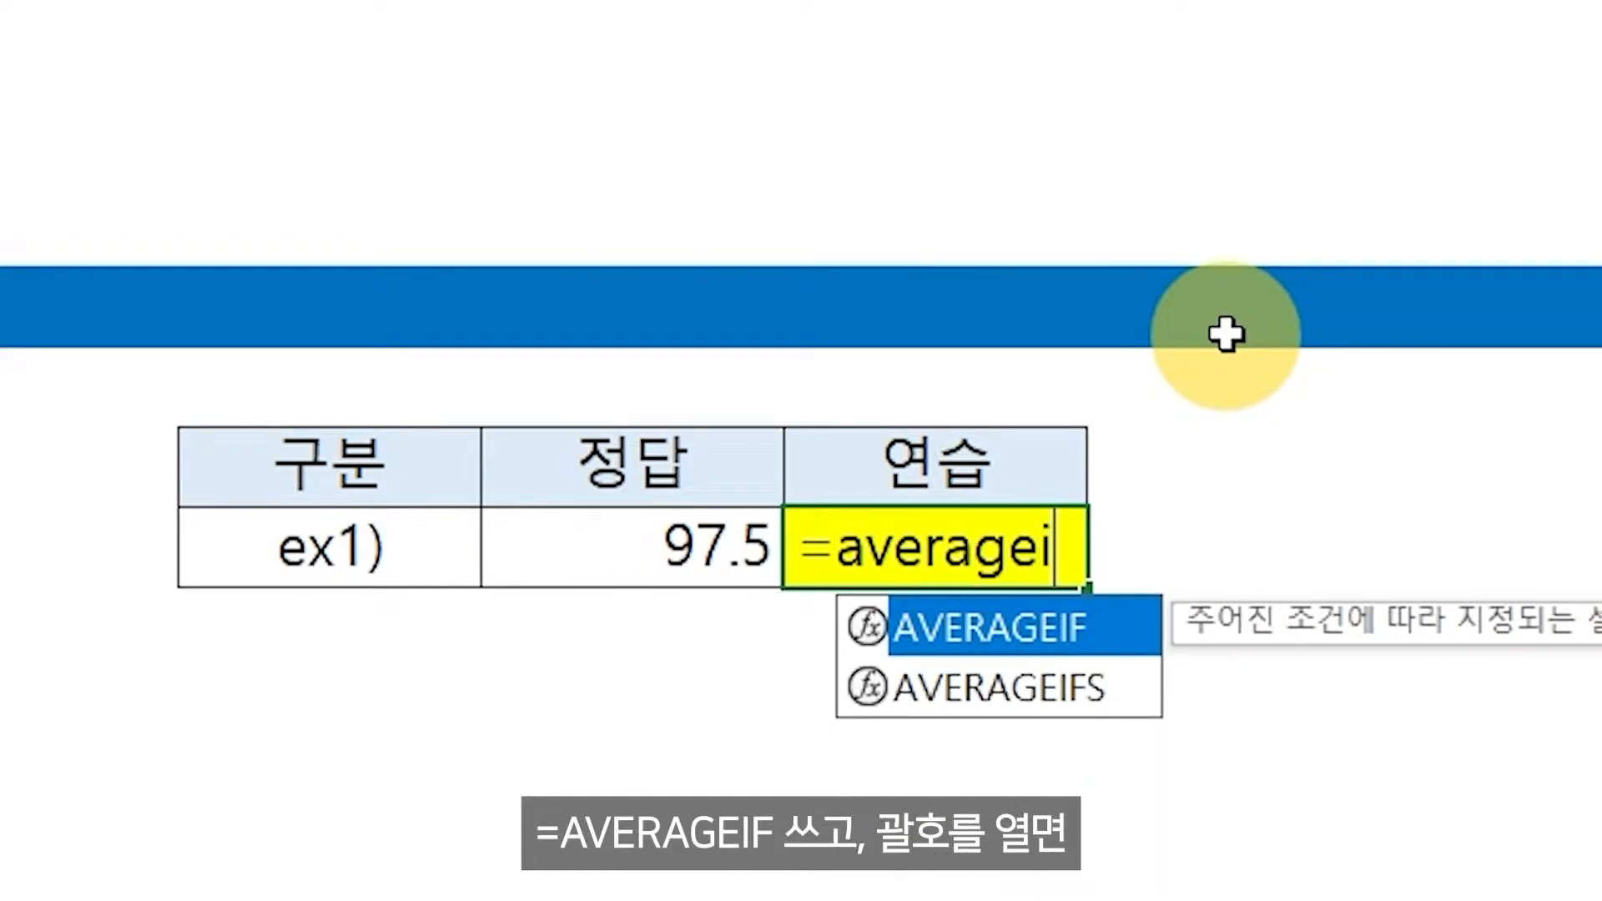
type("f(")
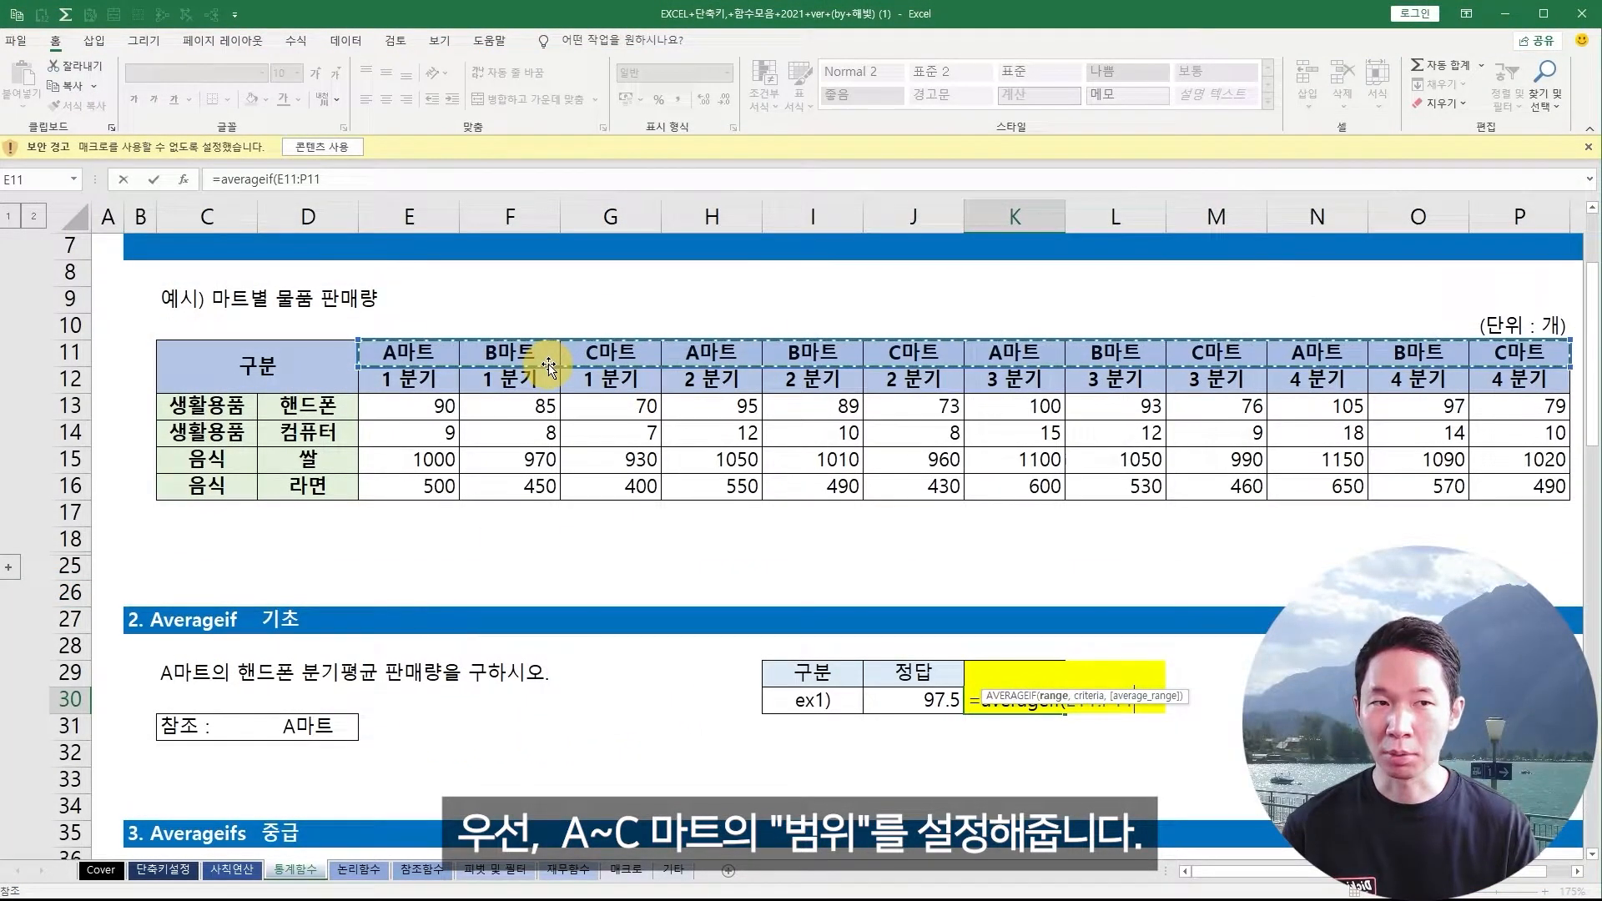
type(",")
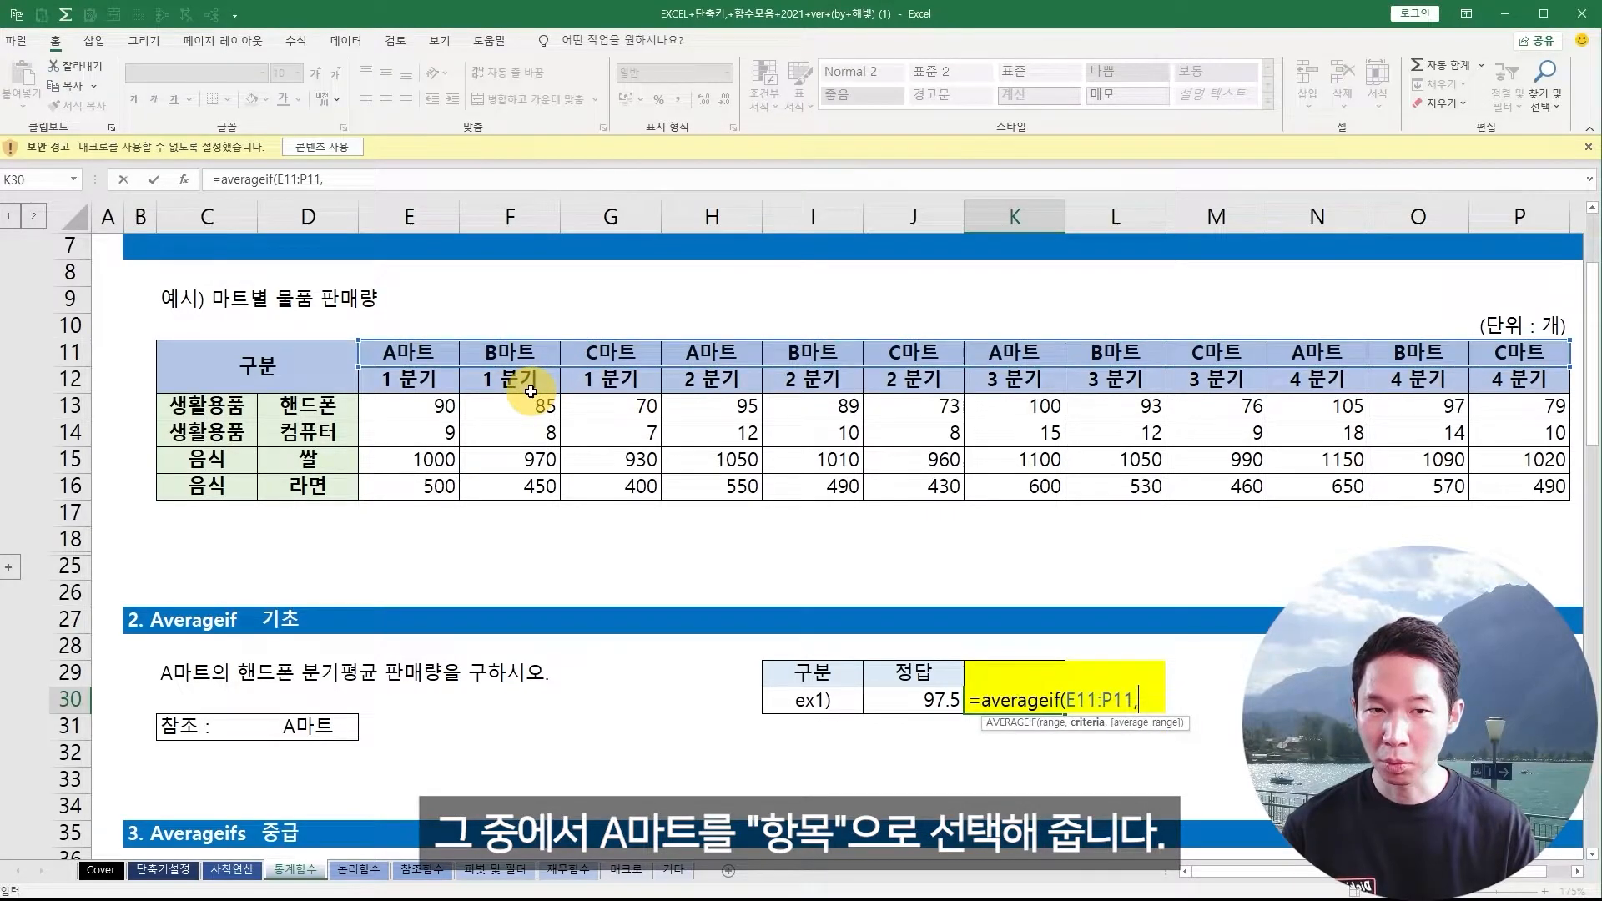
left_click(299, 726)
type(",")
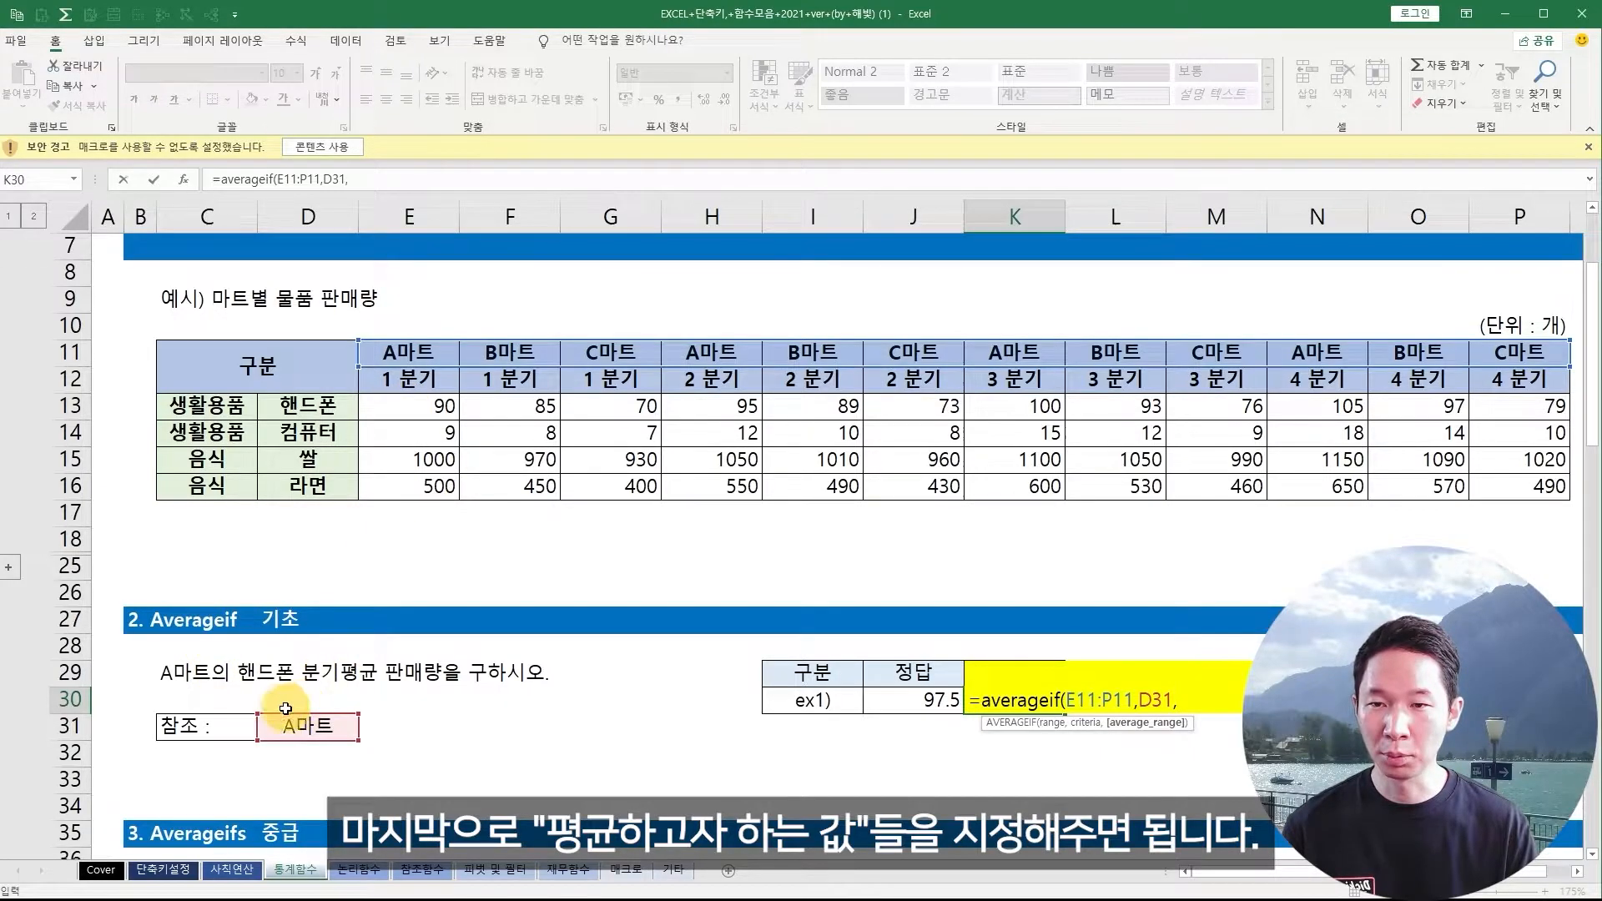
left_click_drag(417, 411, 1505, 399)
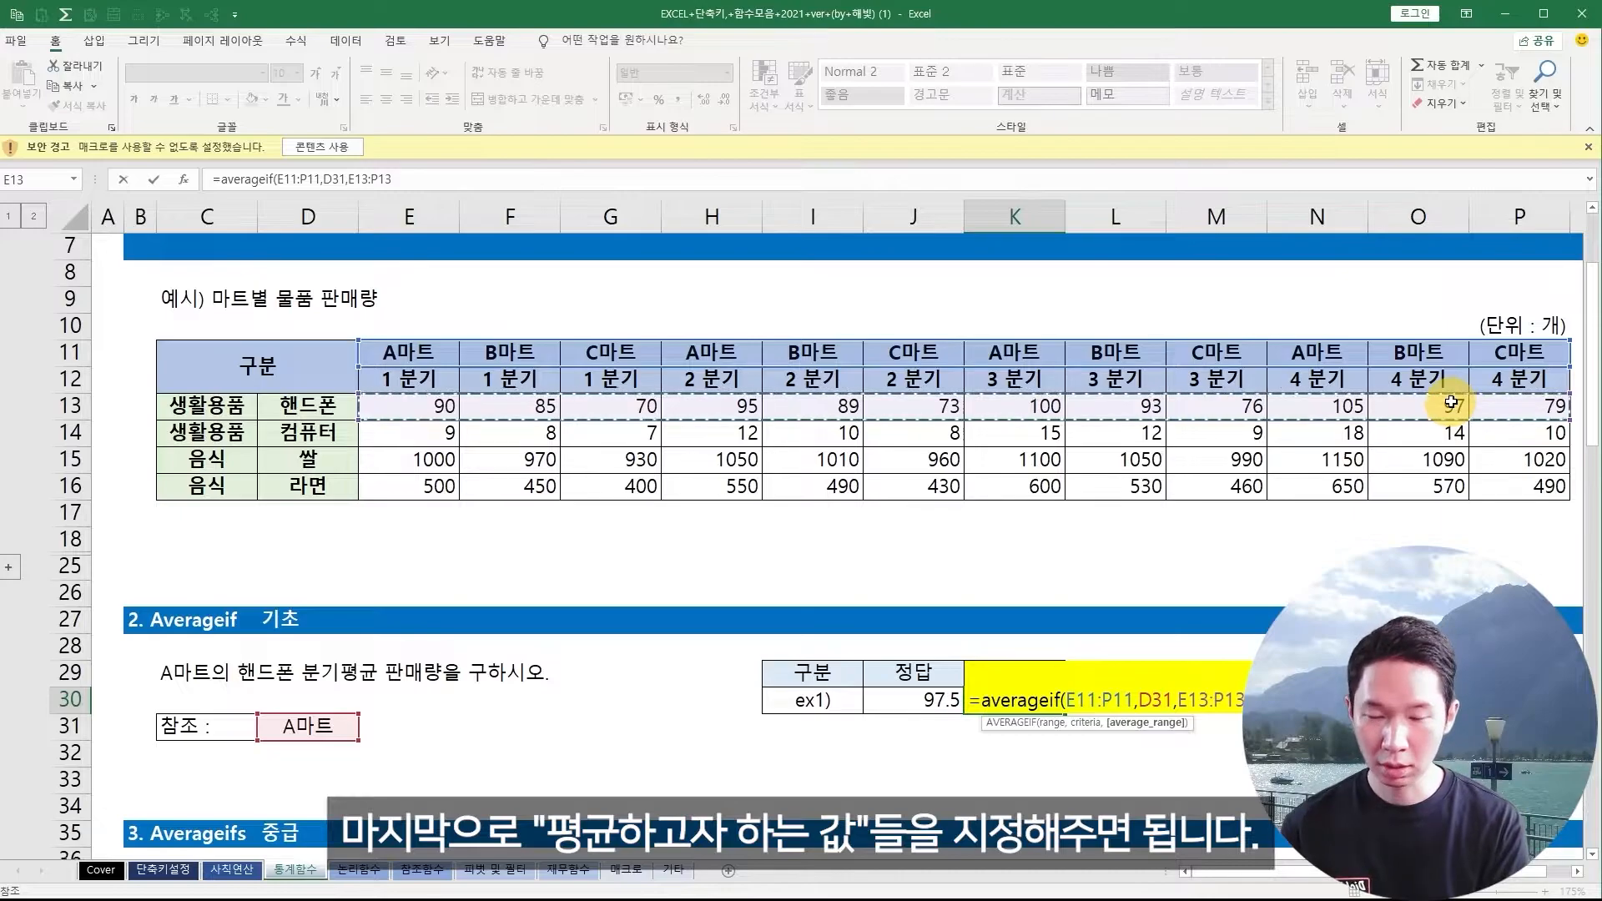
key("Return")
key("Up")
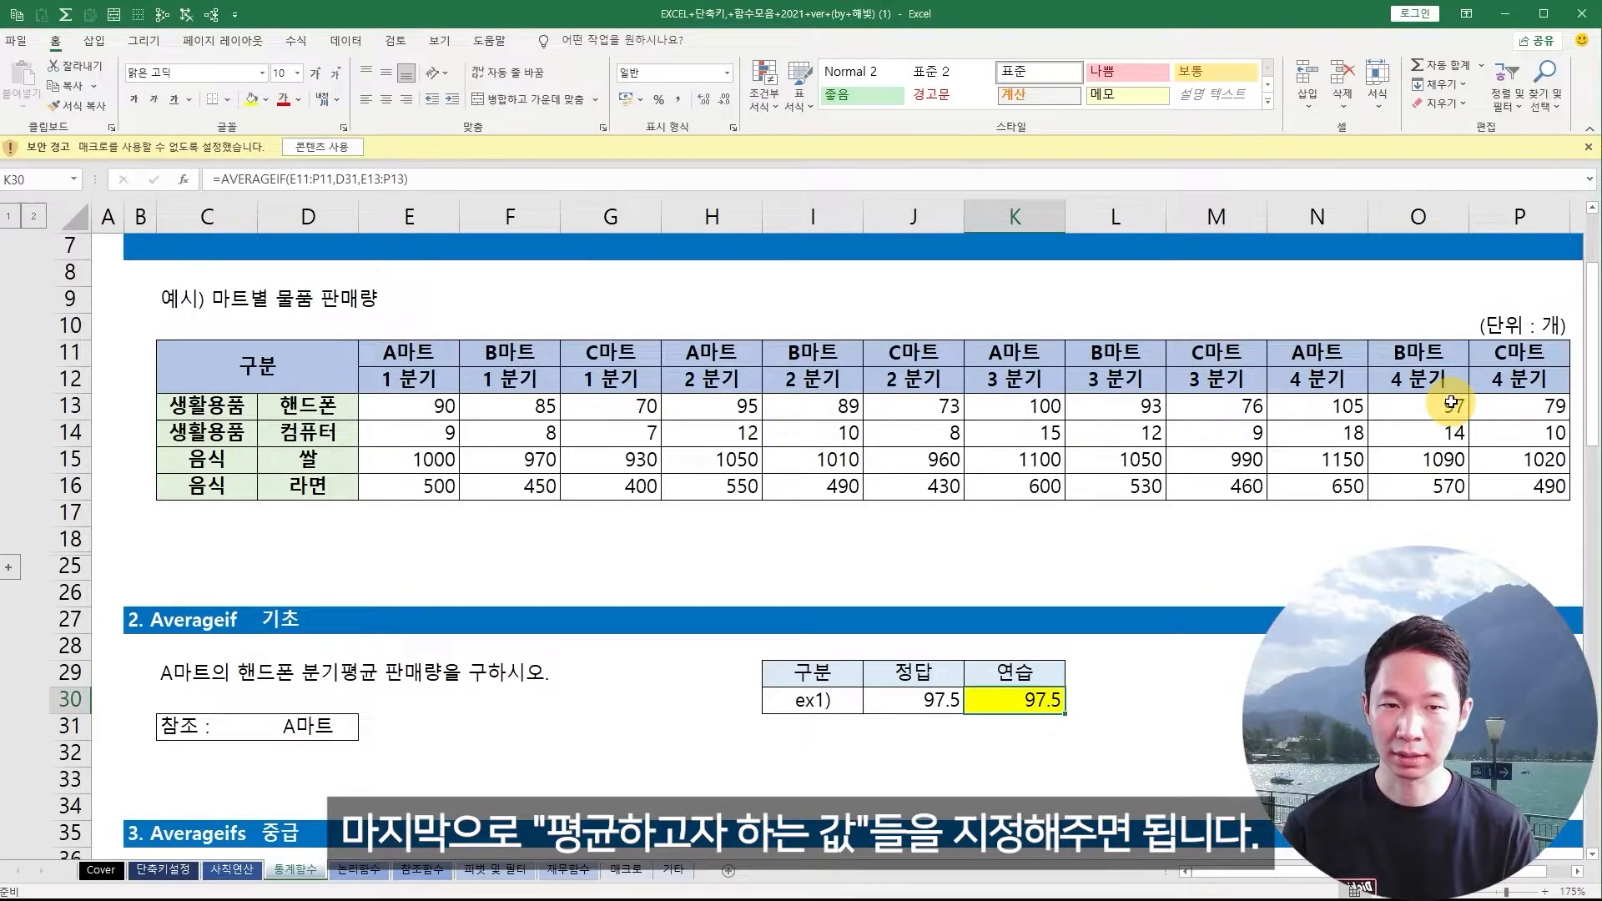
- Review the AVERAGEIF formula in K30 and look over the Averageifs section below it
key("F2")
key("Escape")
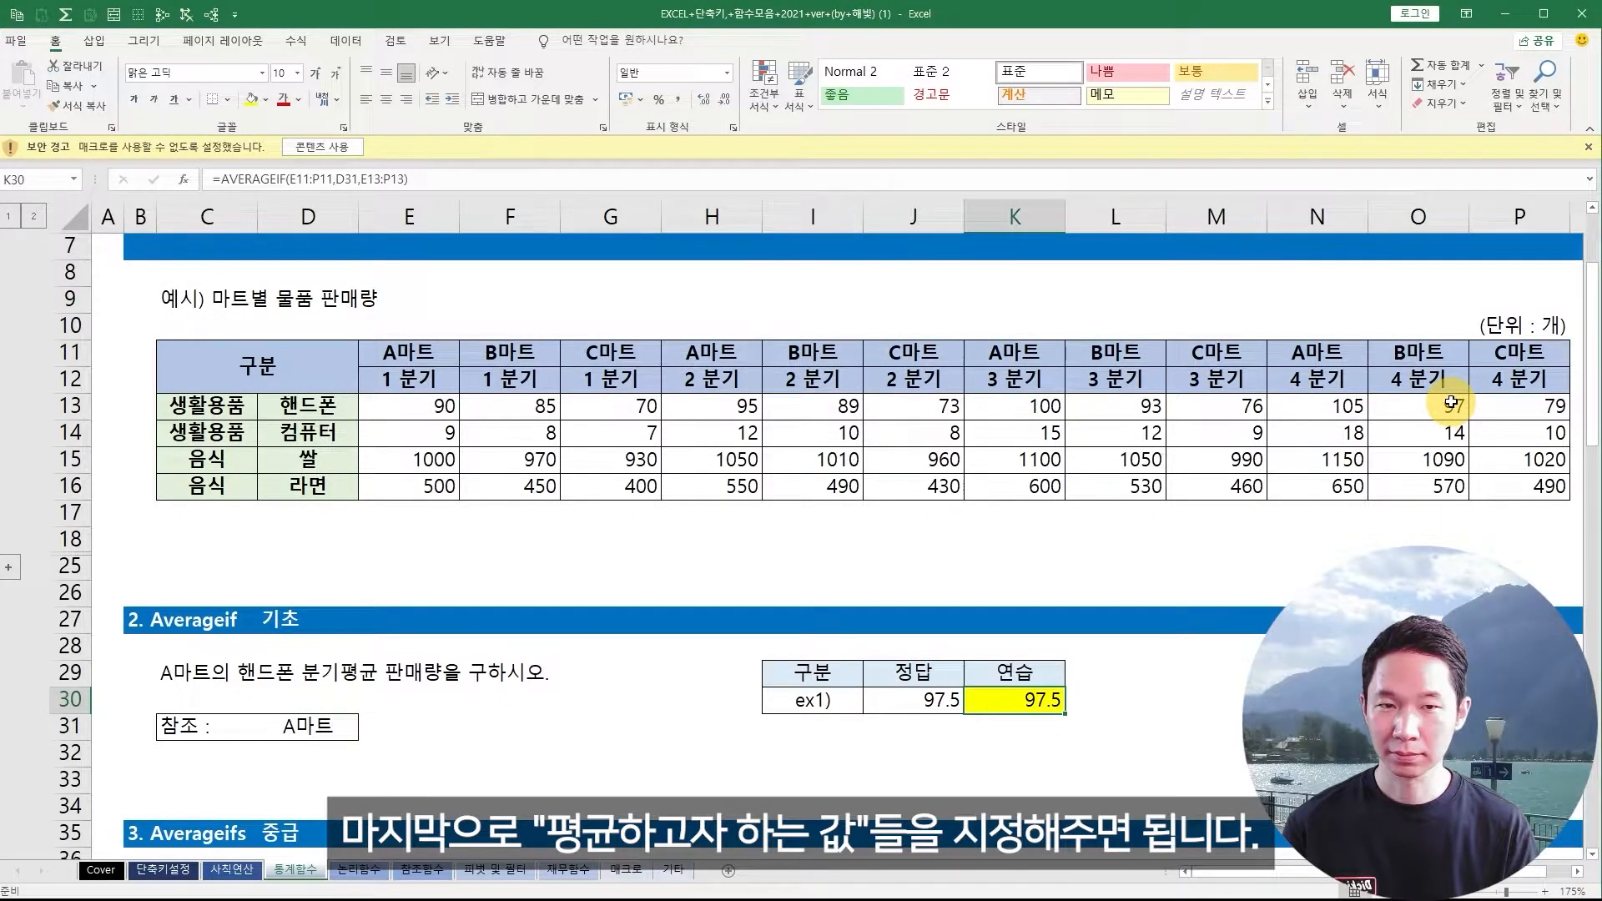
key("Return")
key("Down")
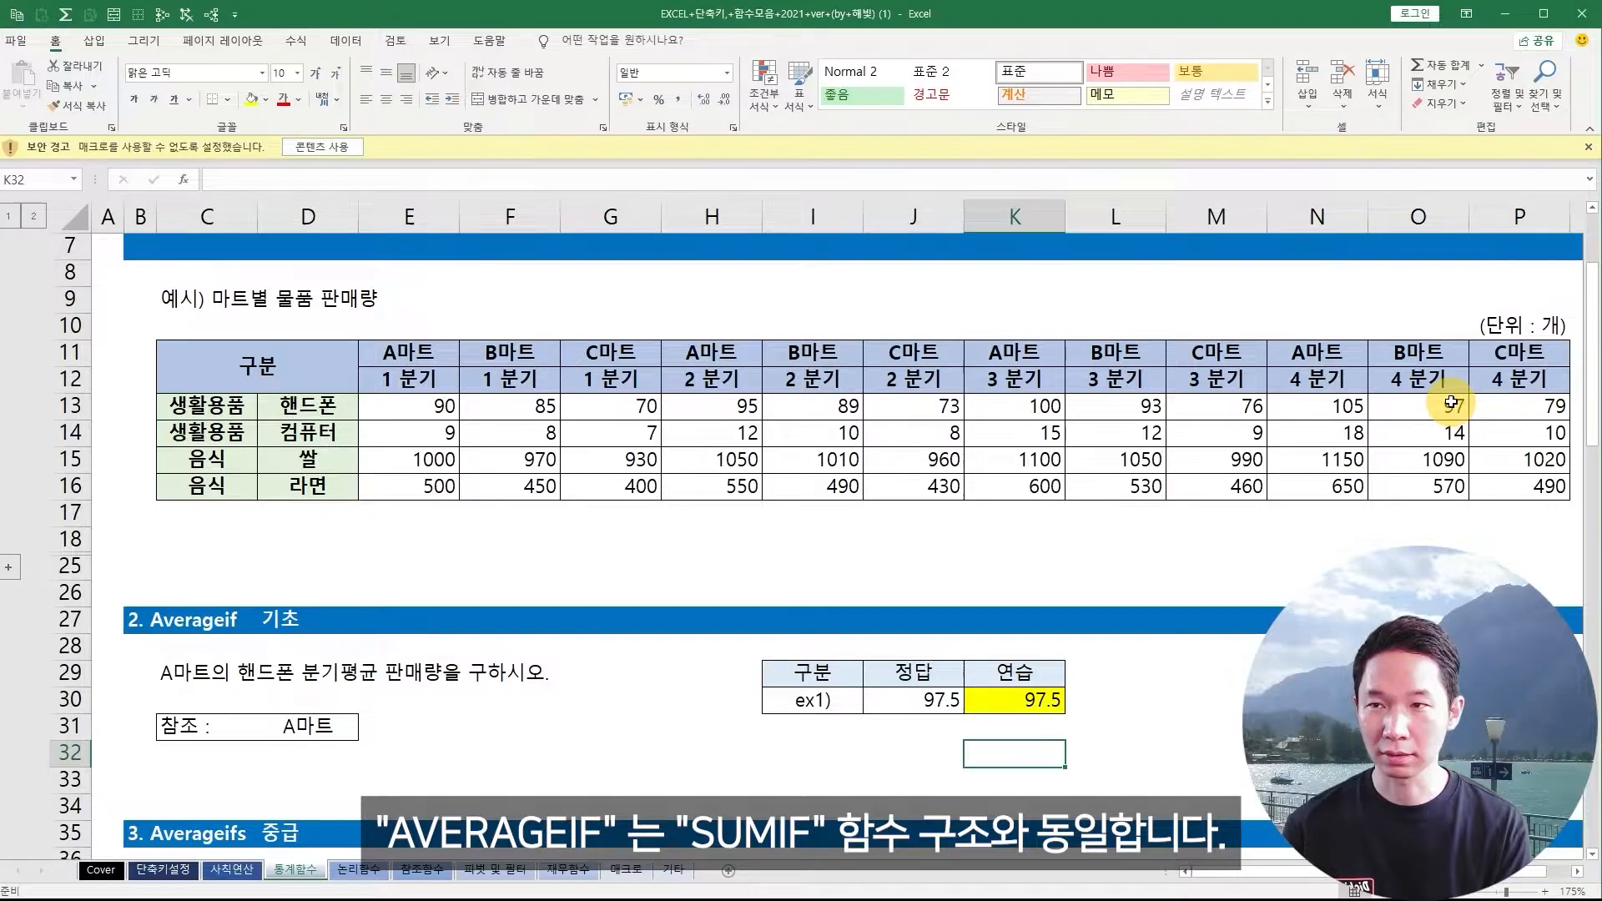
scroll(1451, 404, "down", 3)
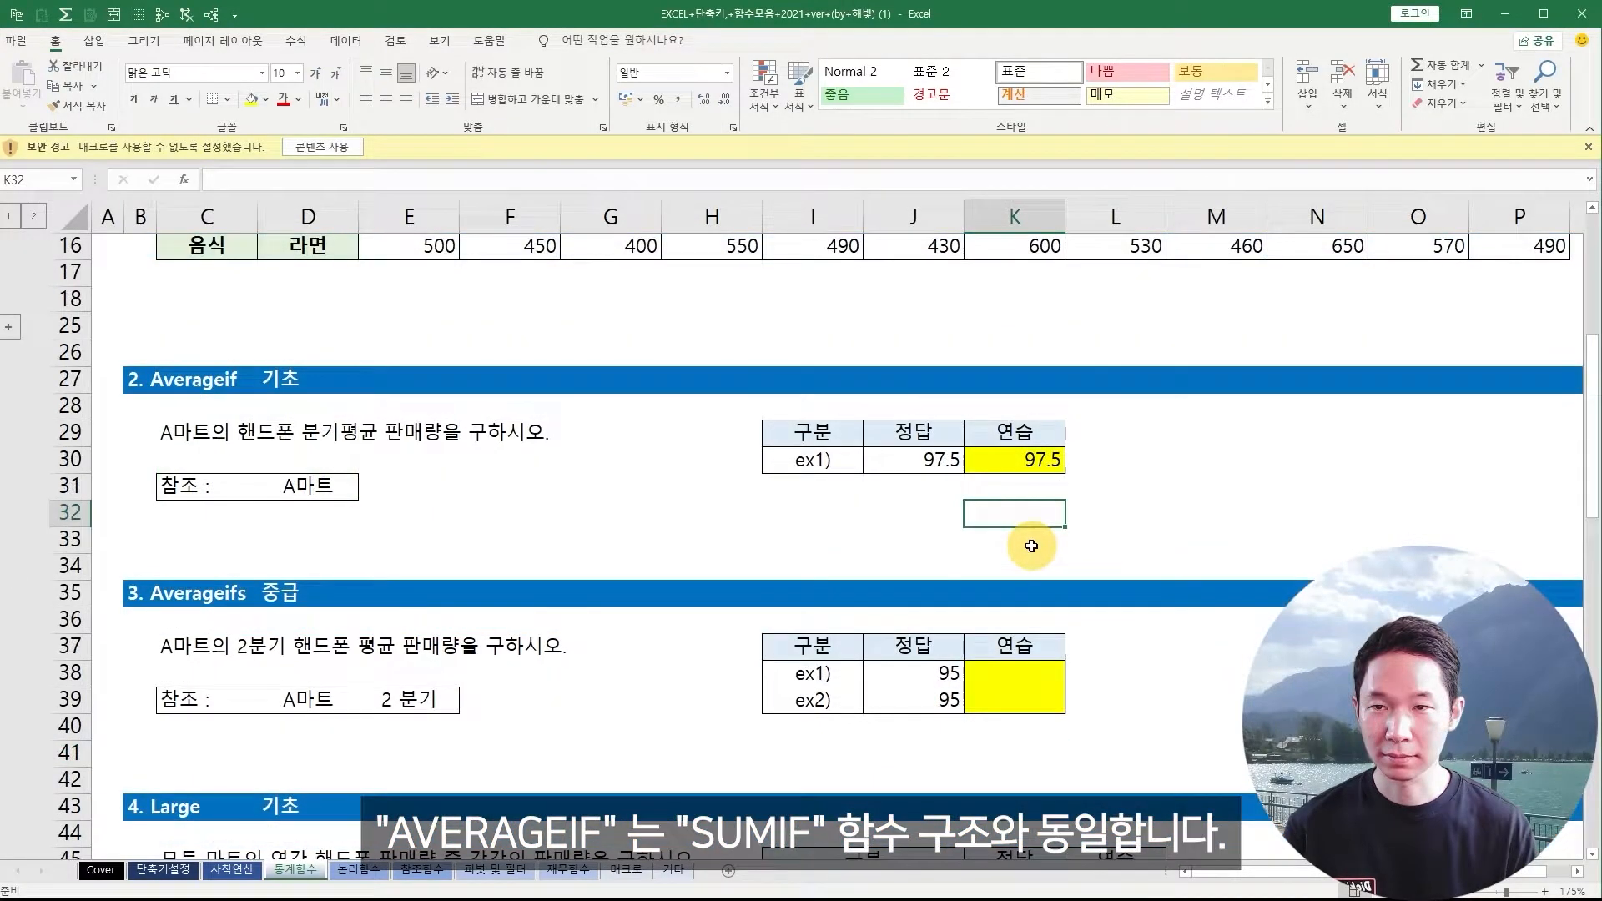
scroll(1029, 545, "up", 3)
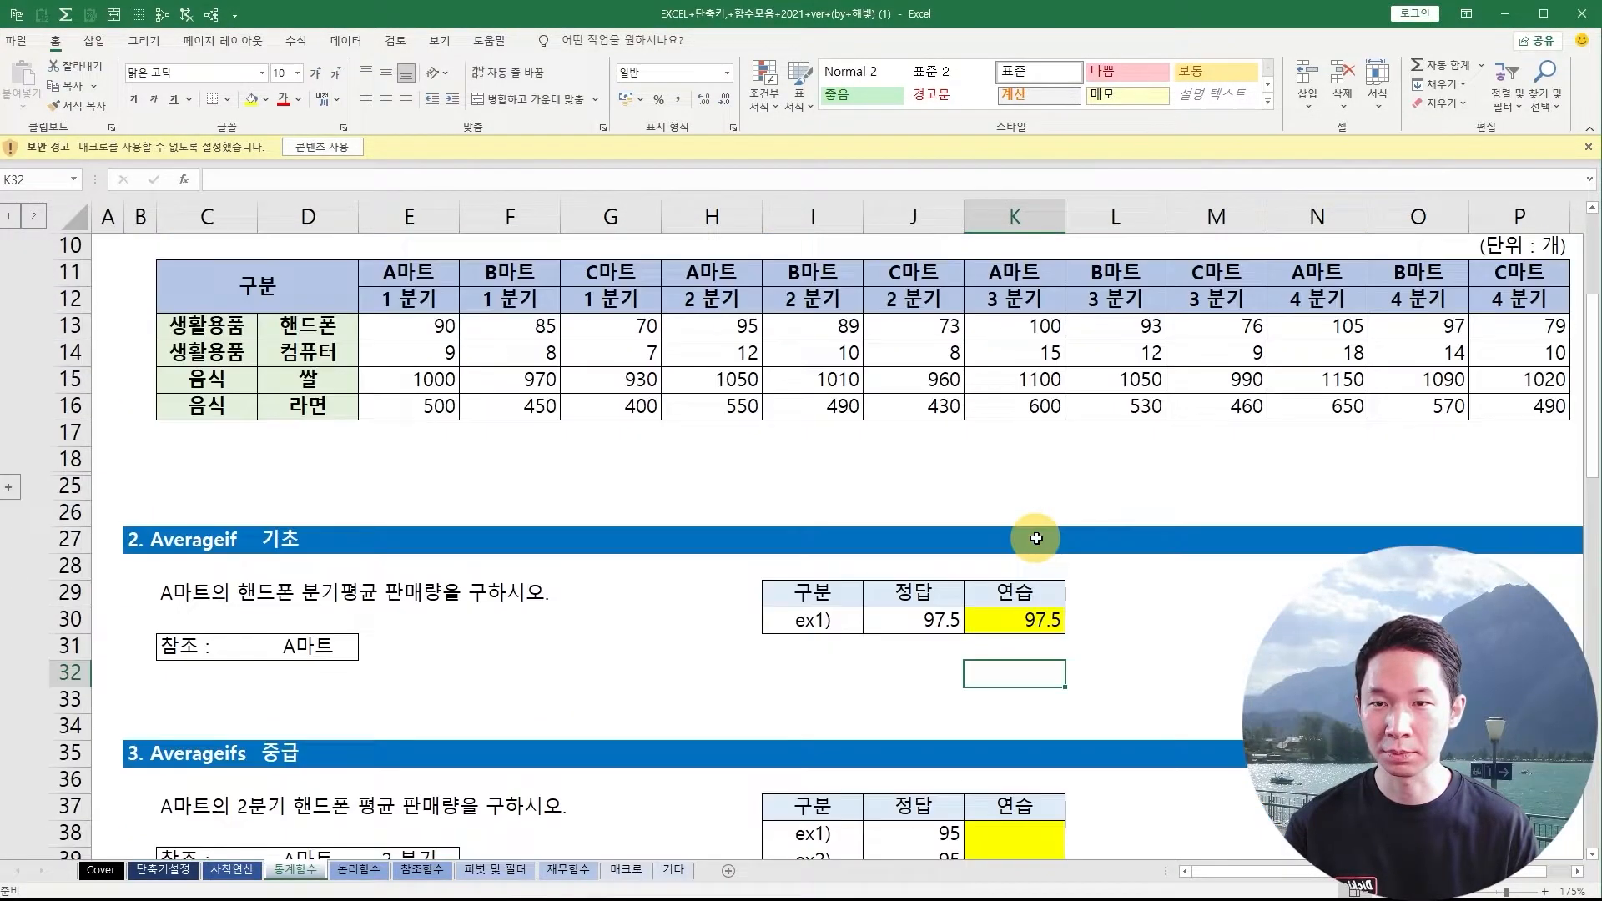
left_click(1019, 697)
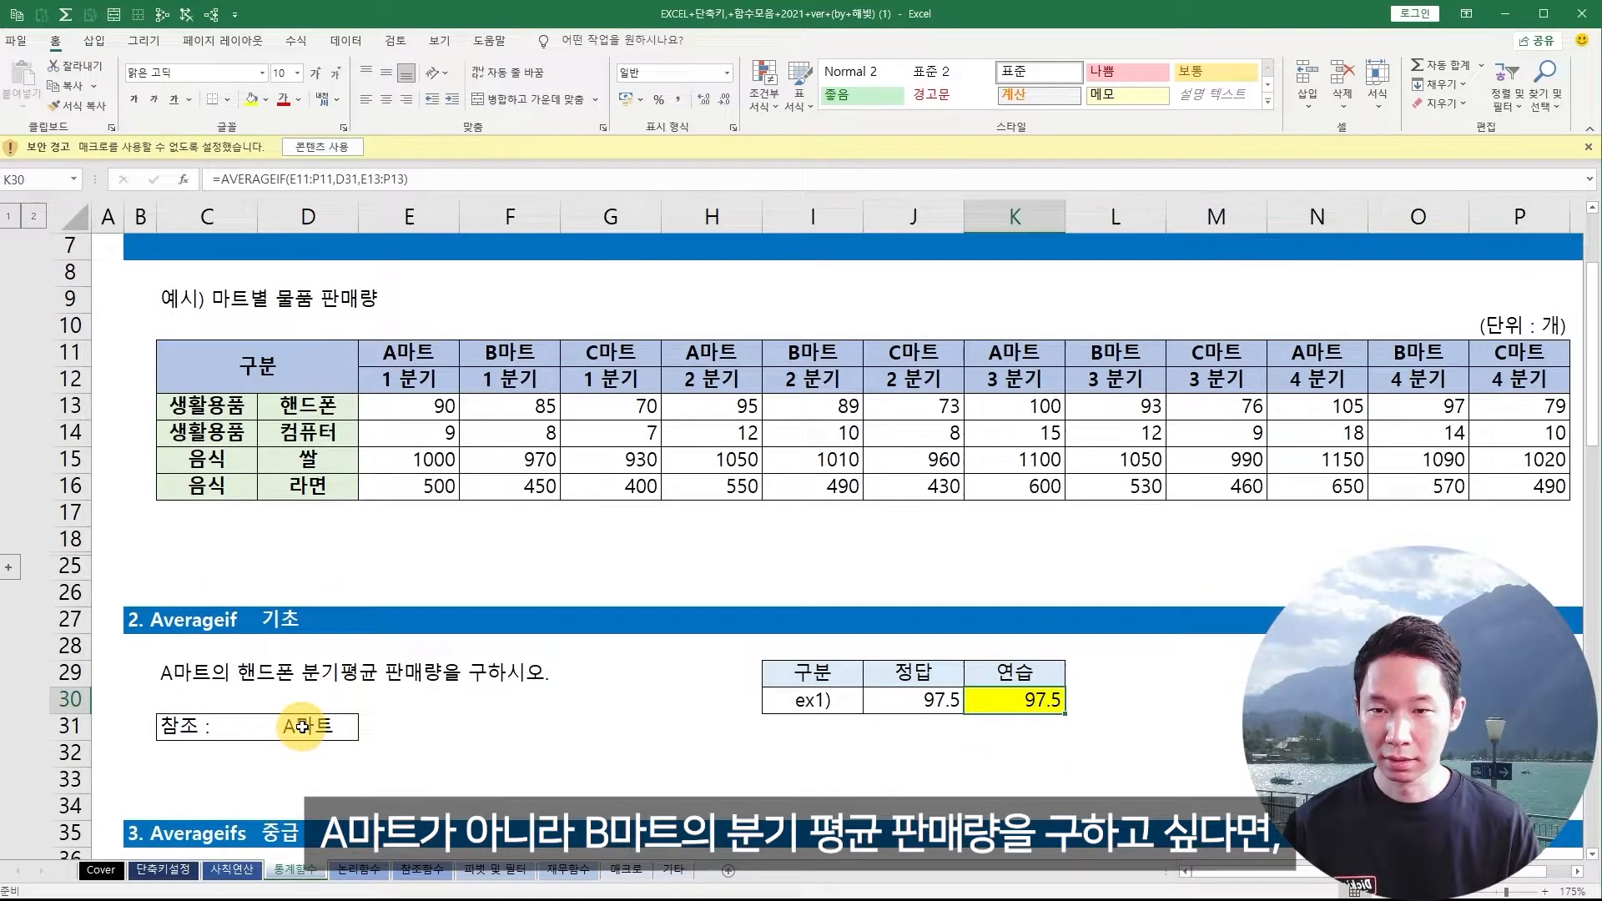
- Change the criteria text in reference cell D31 to B마트
left_click(344, 725)
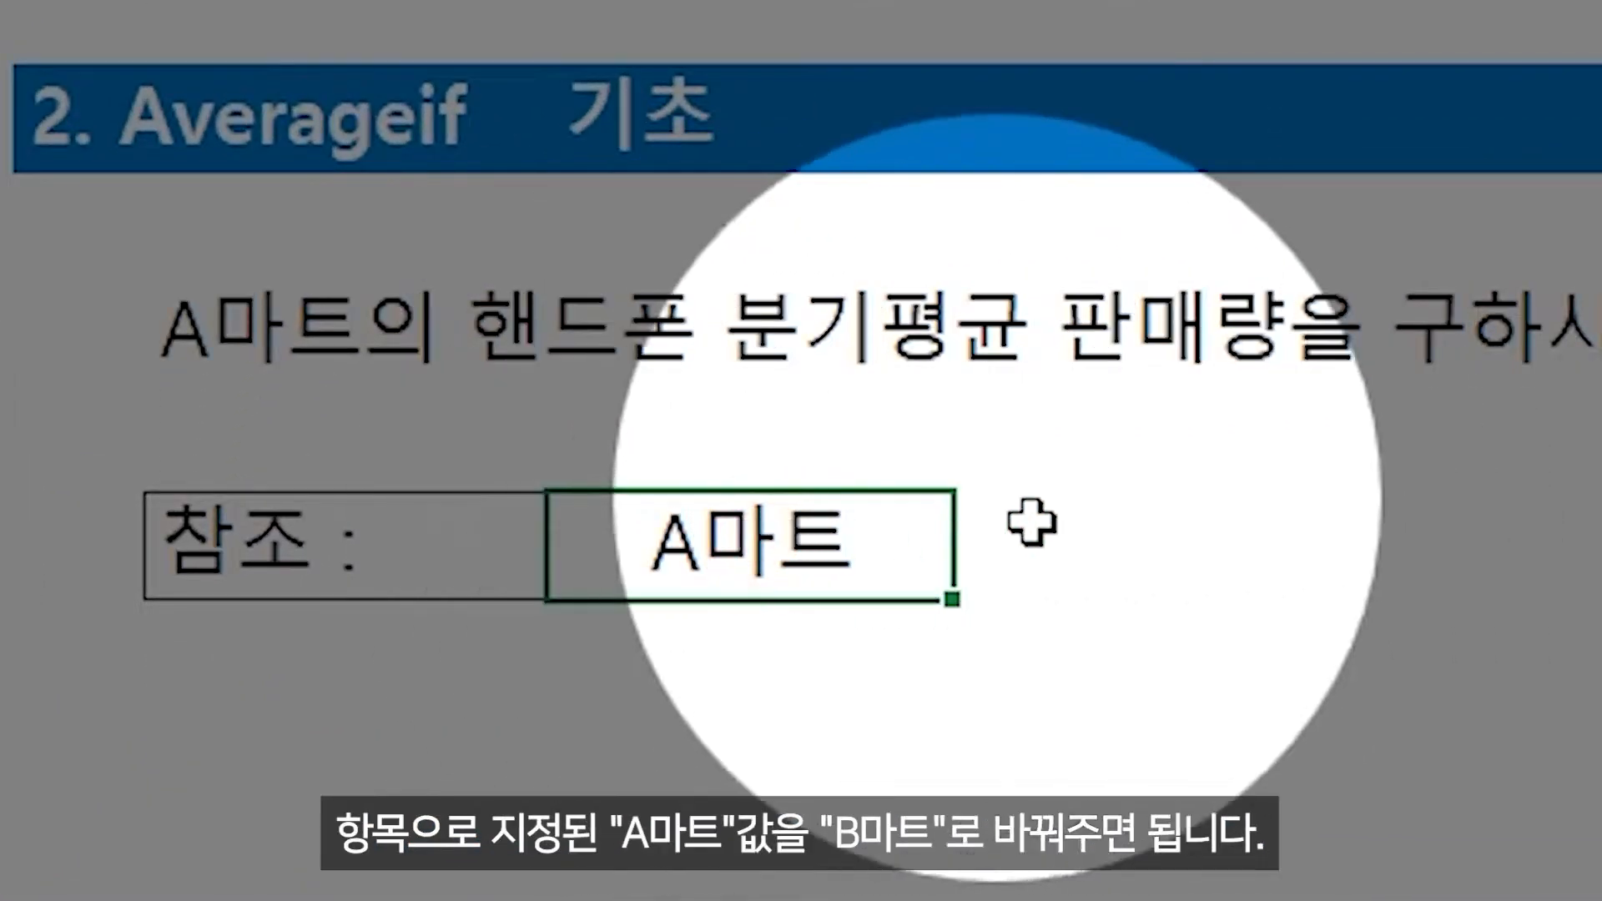
double_click(822, 543)
key("Escape")
key("ctrl+c")
key("ctrl+v")
key("ctrl+v")
key("F2")
key("Left")
key("Left")
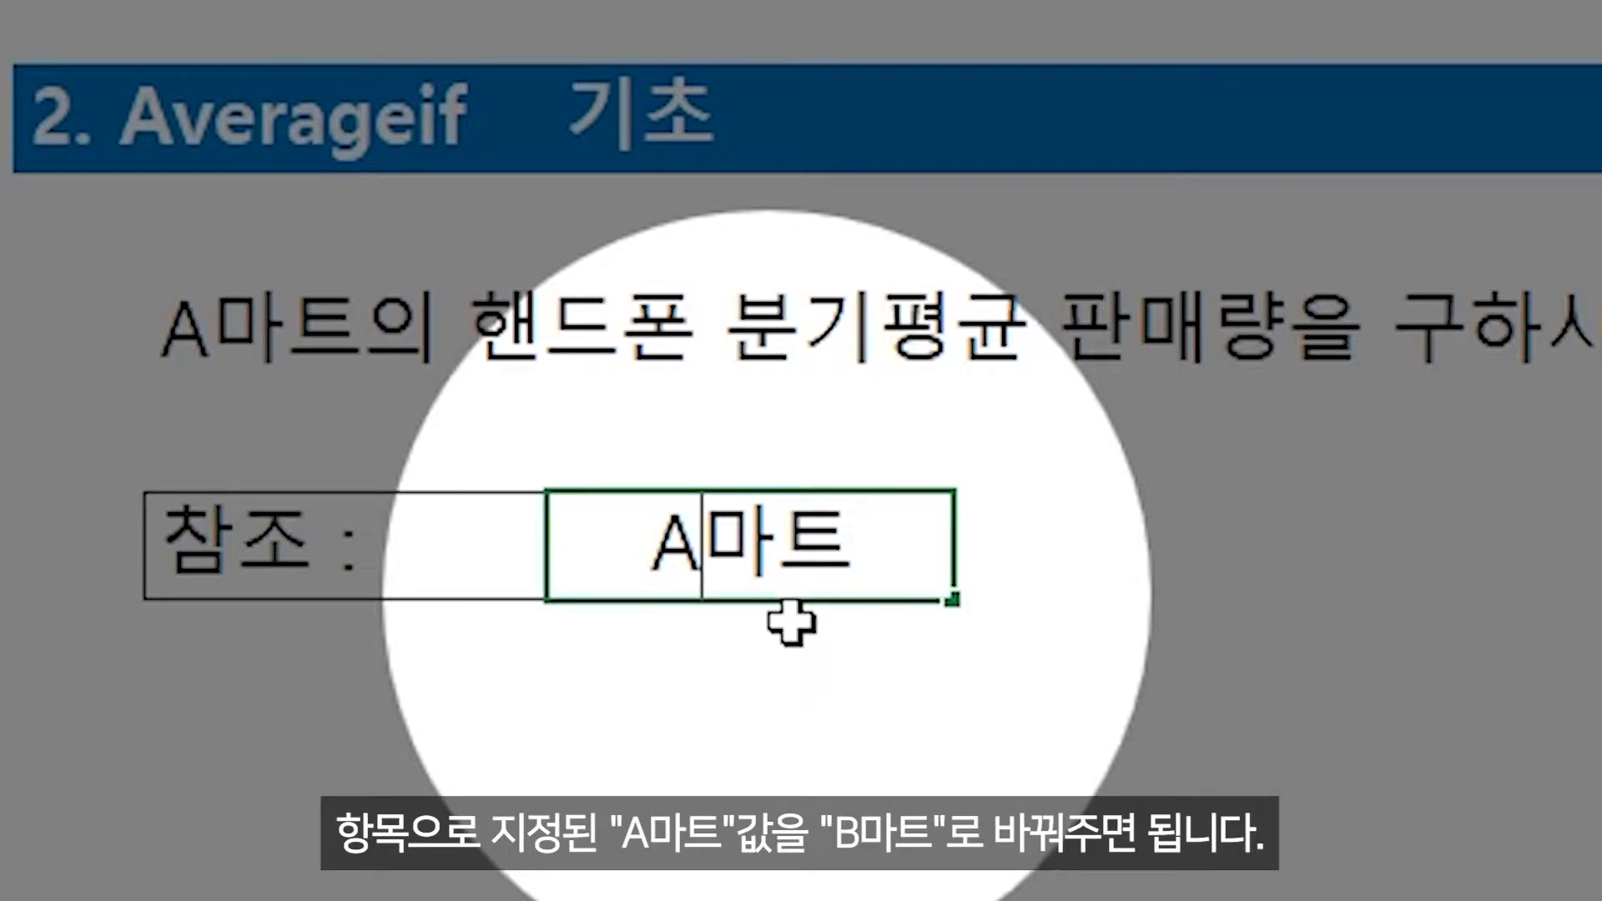
key("BackSpace")
type("B")
key("Return")
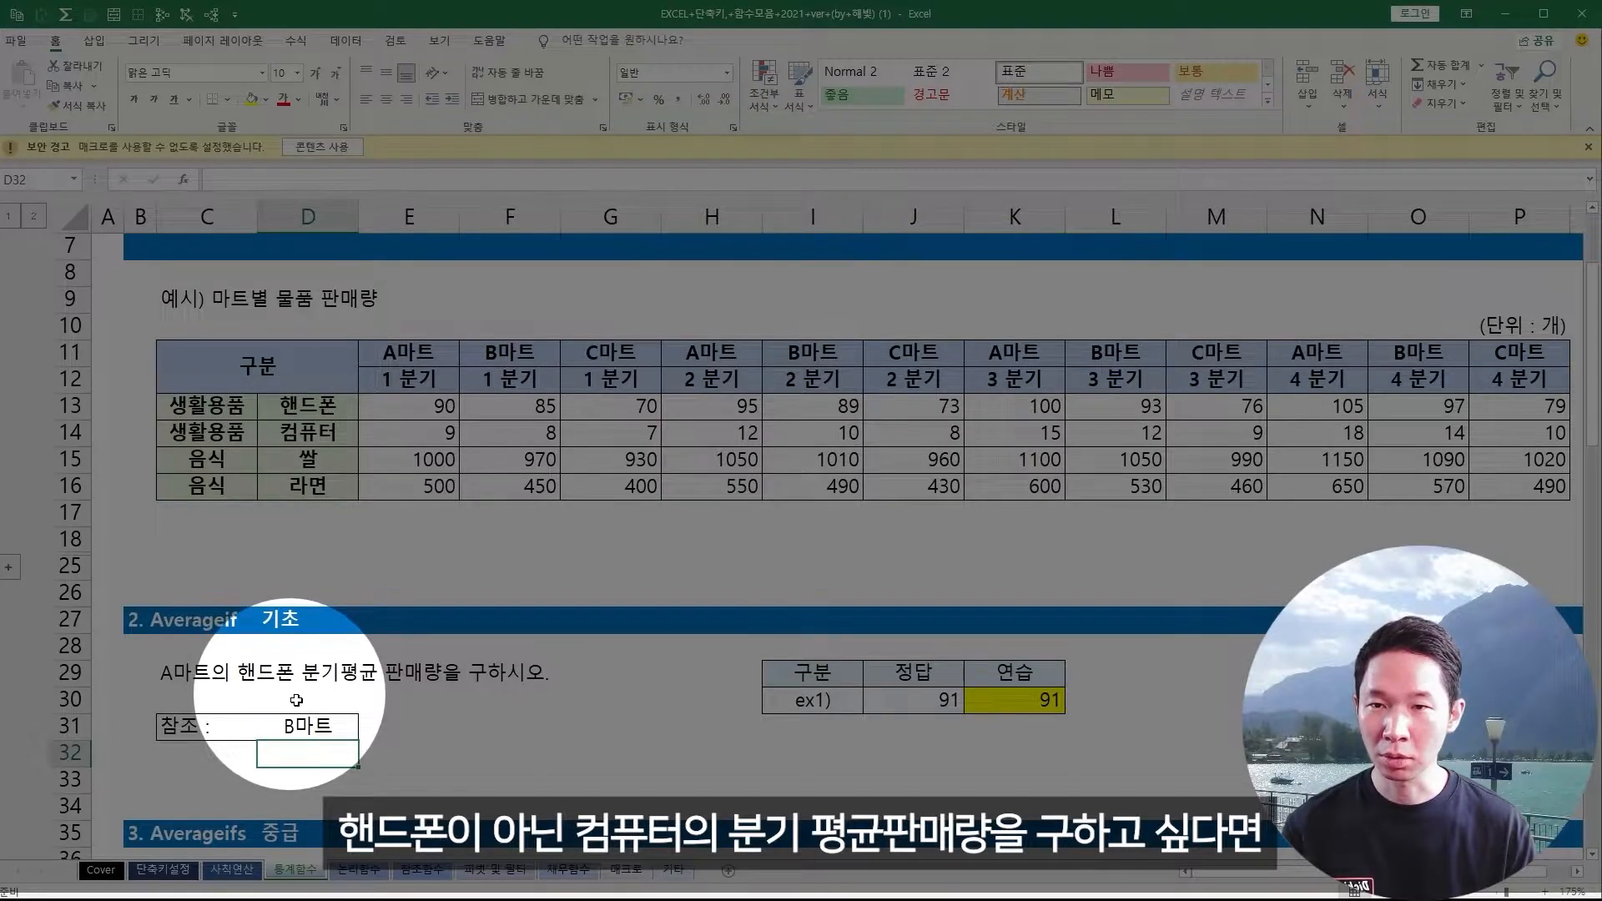
- Shift the average range of the AVERAGEIF formula in K30 to the 컴퓨터 row, E14:P14, and check the formula
double_click(1007, 705)
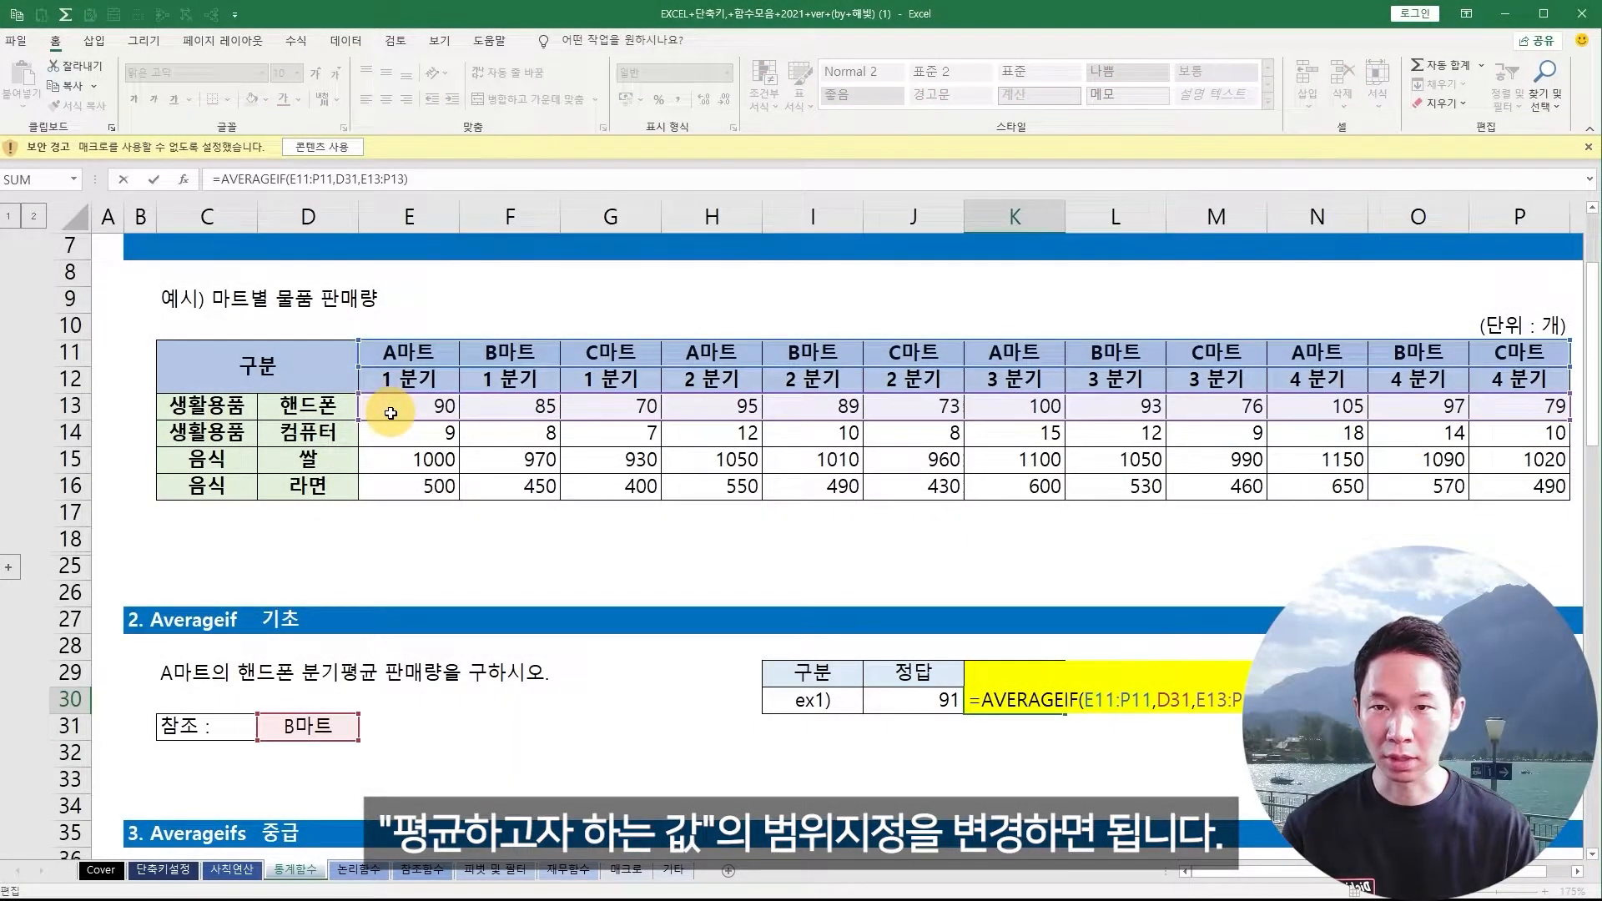
left_click_drag(388, 426, 389, 452)
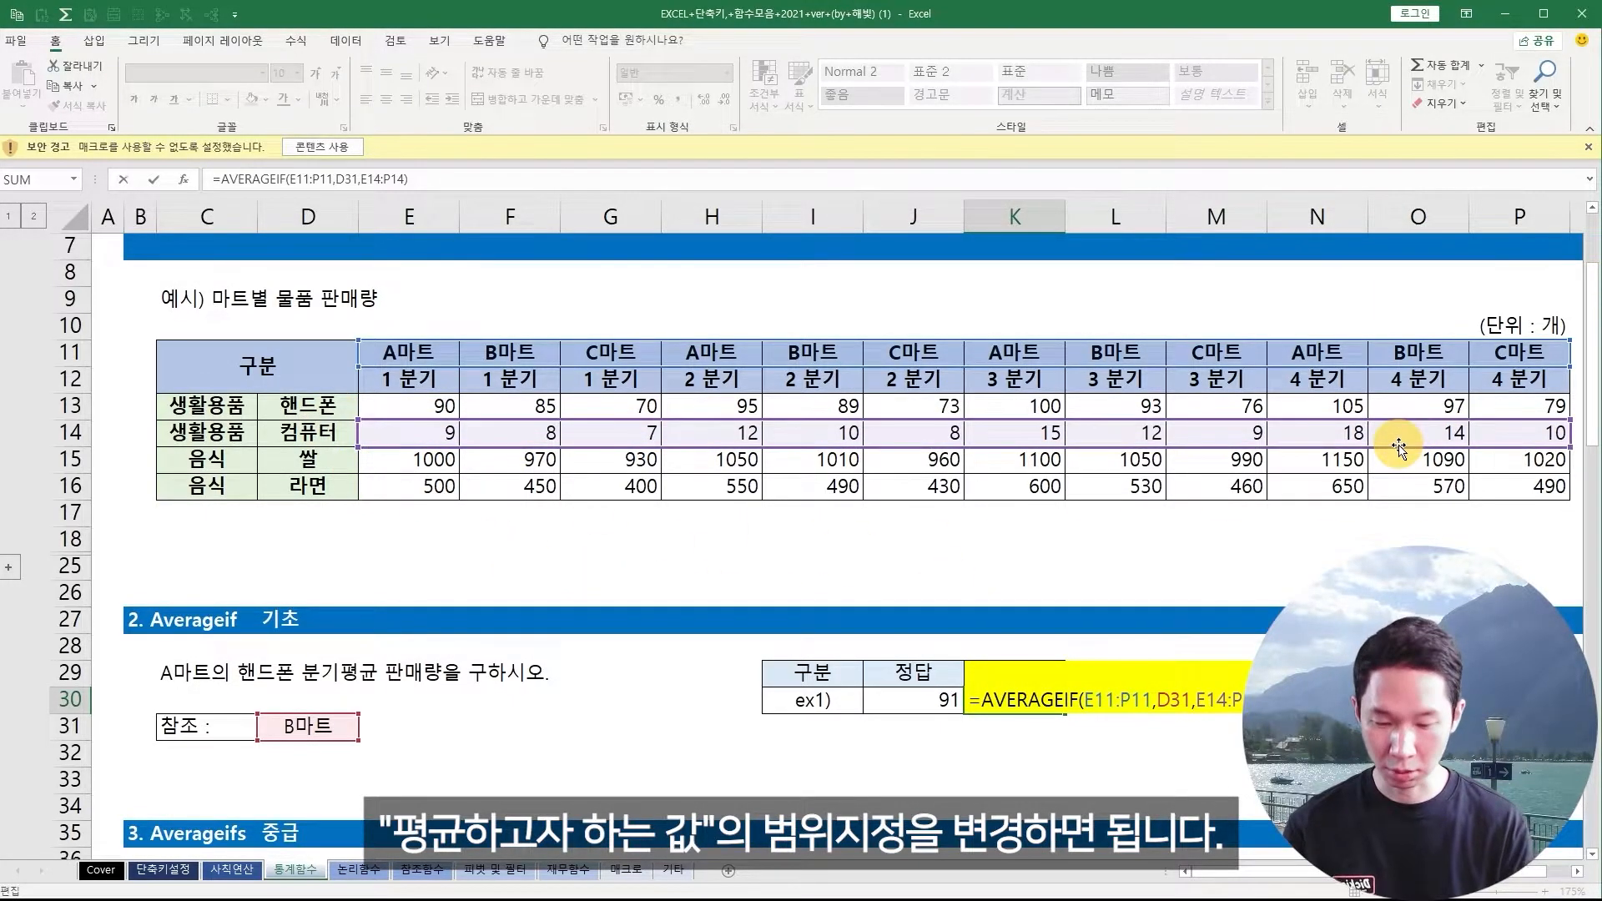
key("Return")
left_click(1053, 703)
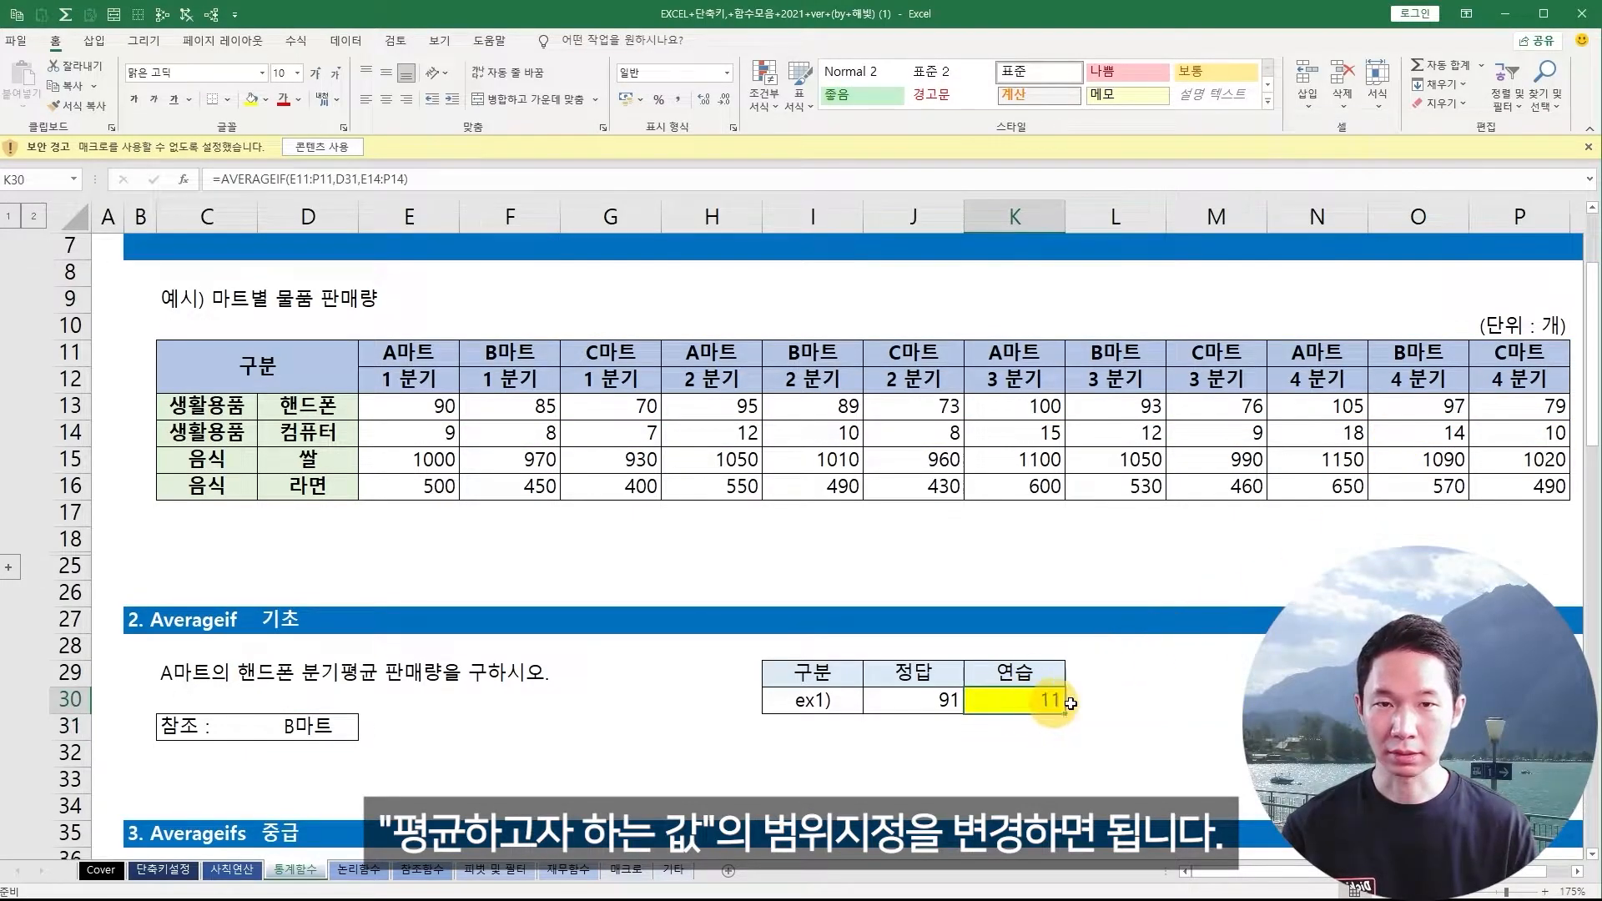
double_click(1053, 703)
key("Escape")
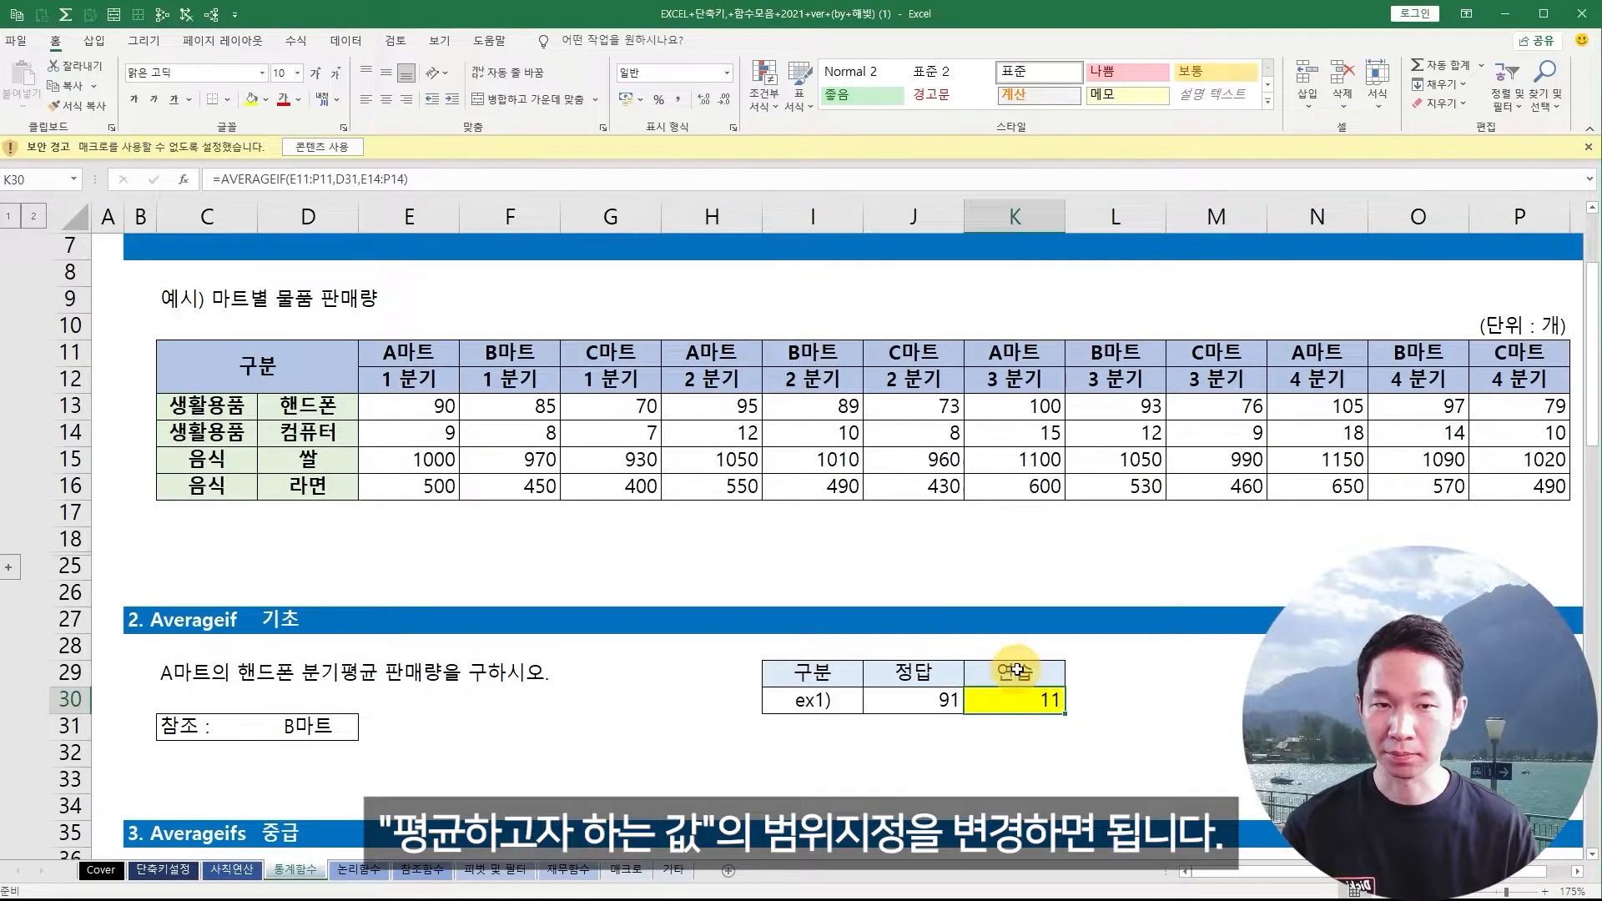
- Select the four B마트 컴퓨터 values F14, I14, L14 and O14 together and compare their average with K30
left_click(544, 433)
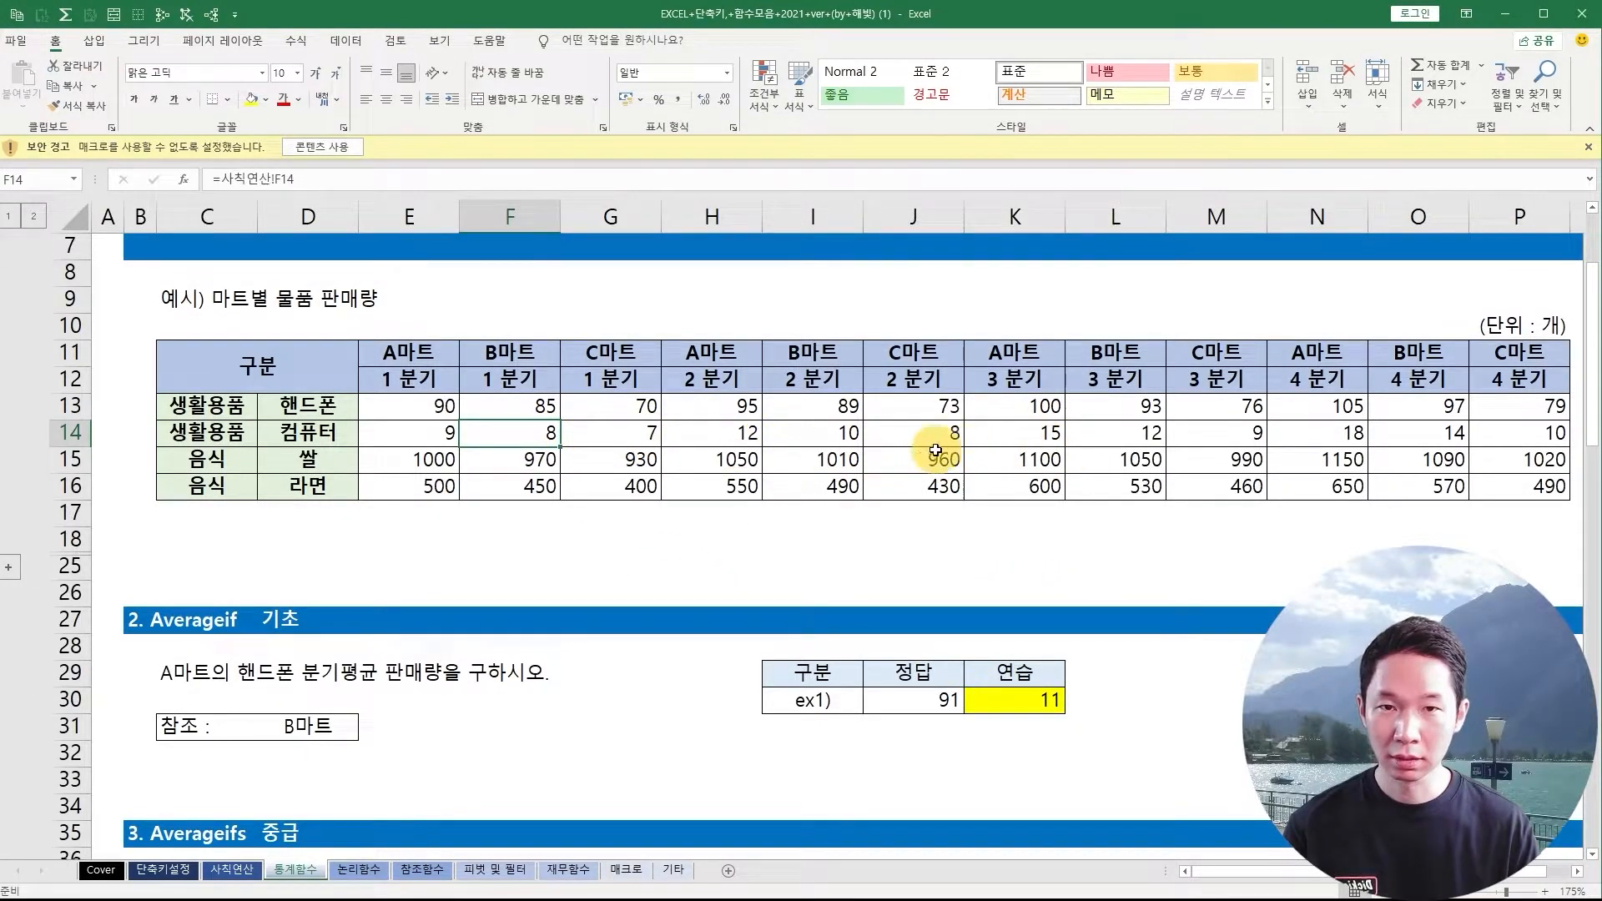
left_click(825, 435, "shift")
left_click(630, 430)
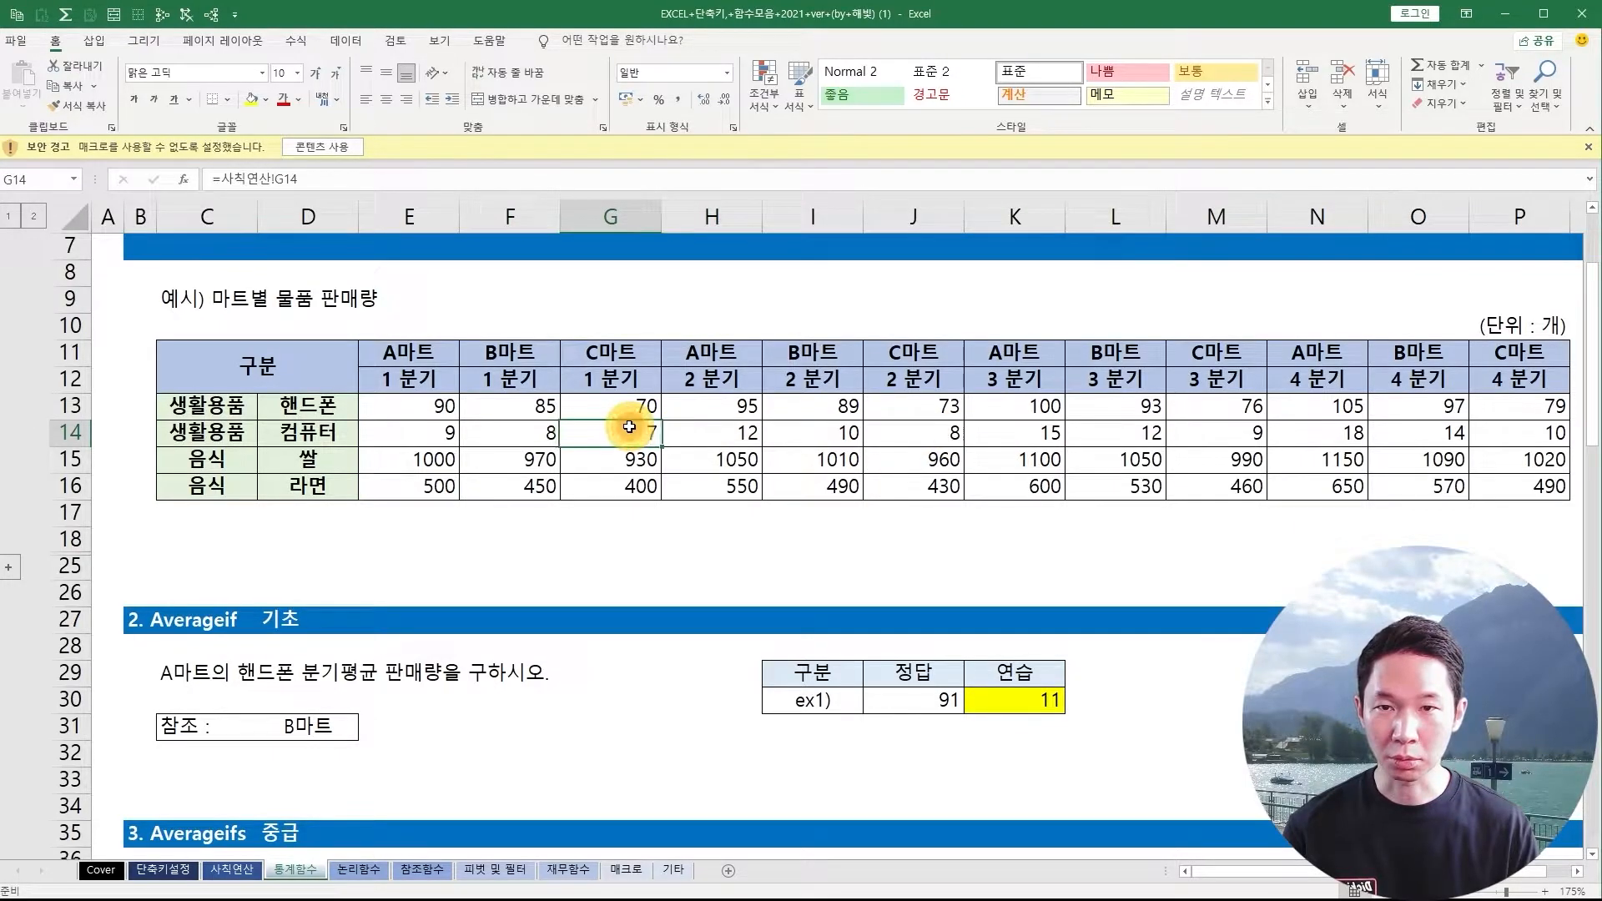
left_click(544, 432)
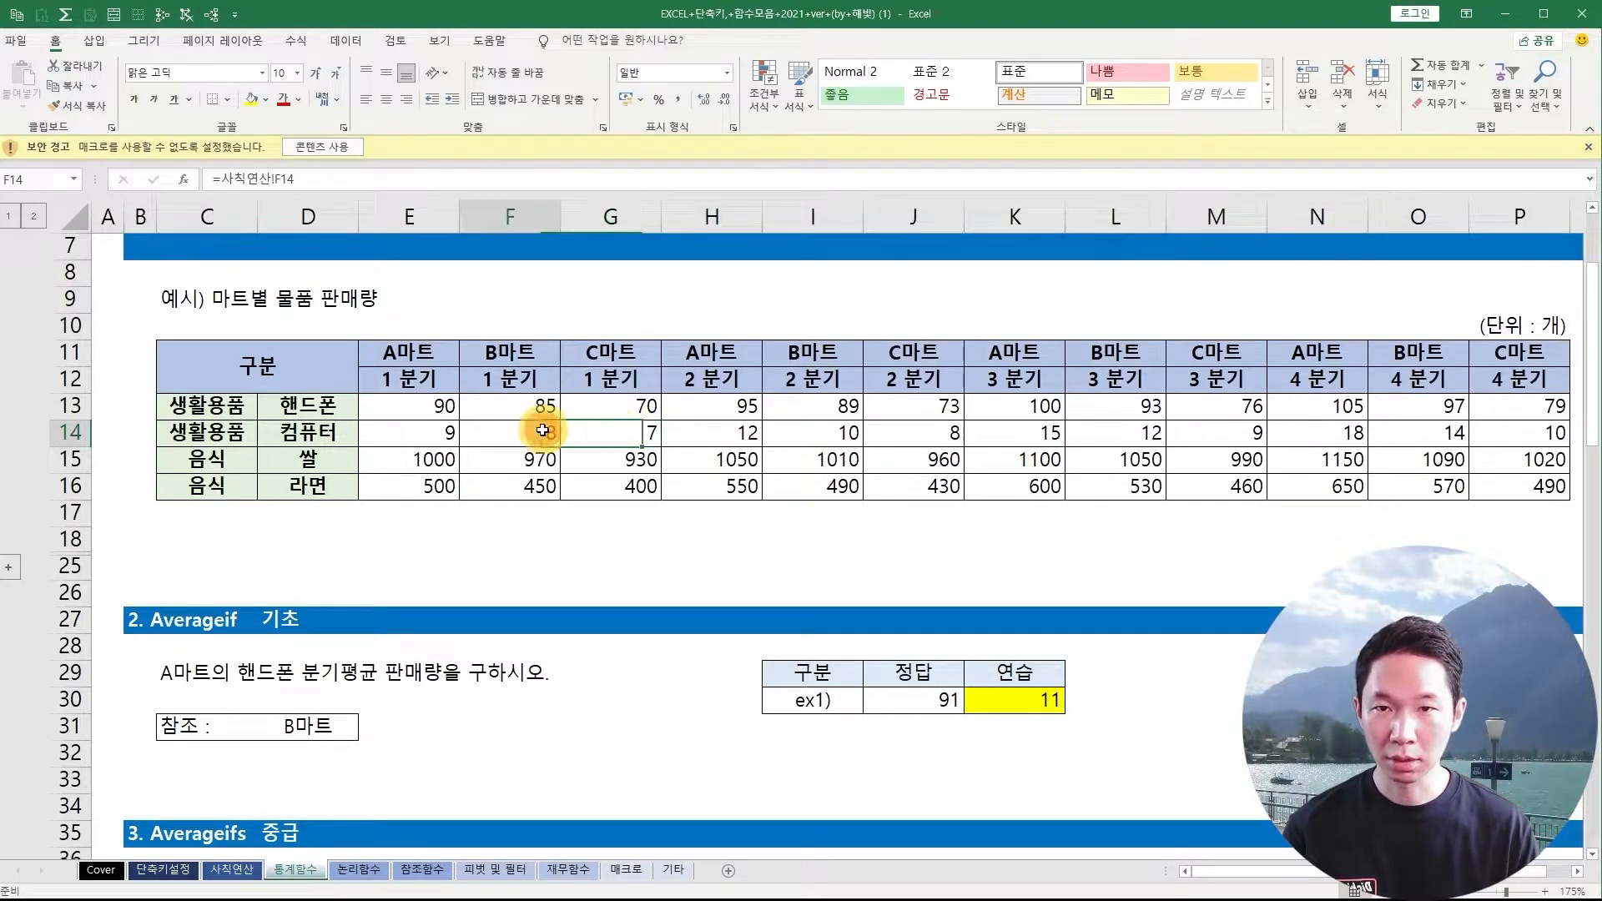
left_click(830, 434, "ctrl")
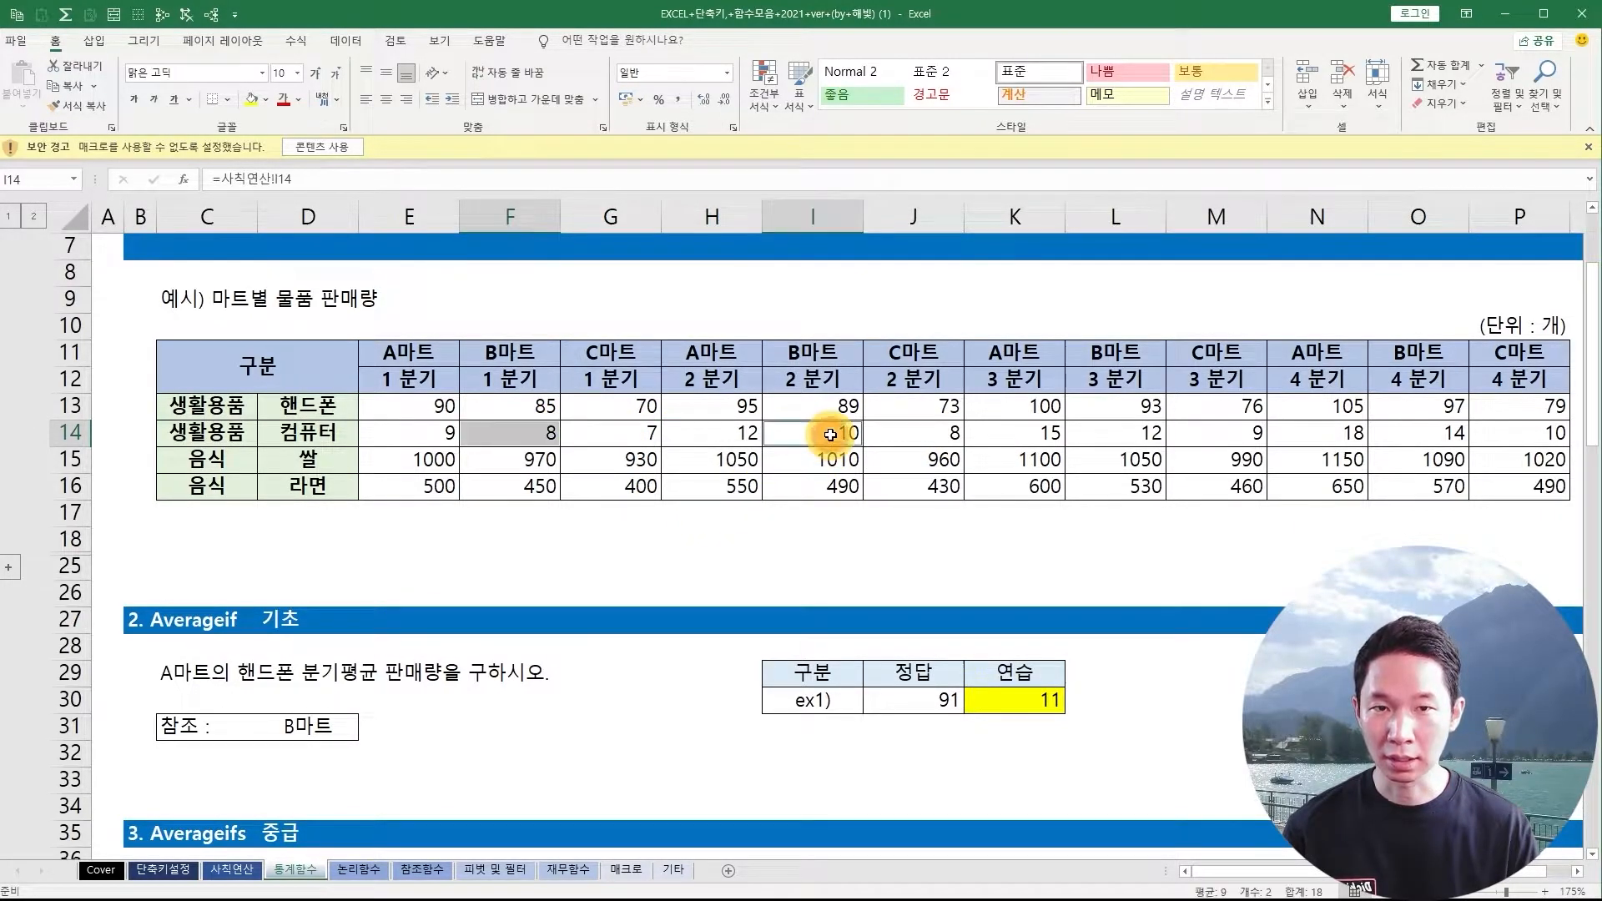
left_click(1147, 433, "ctrl")
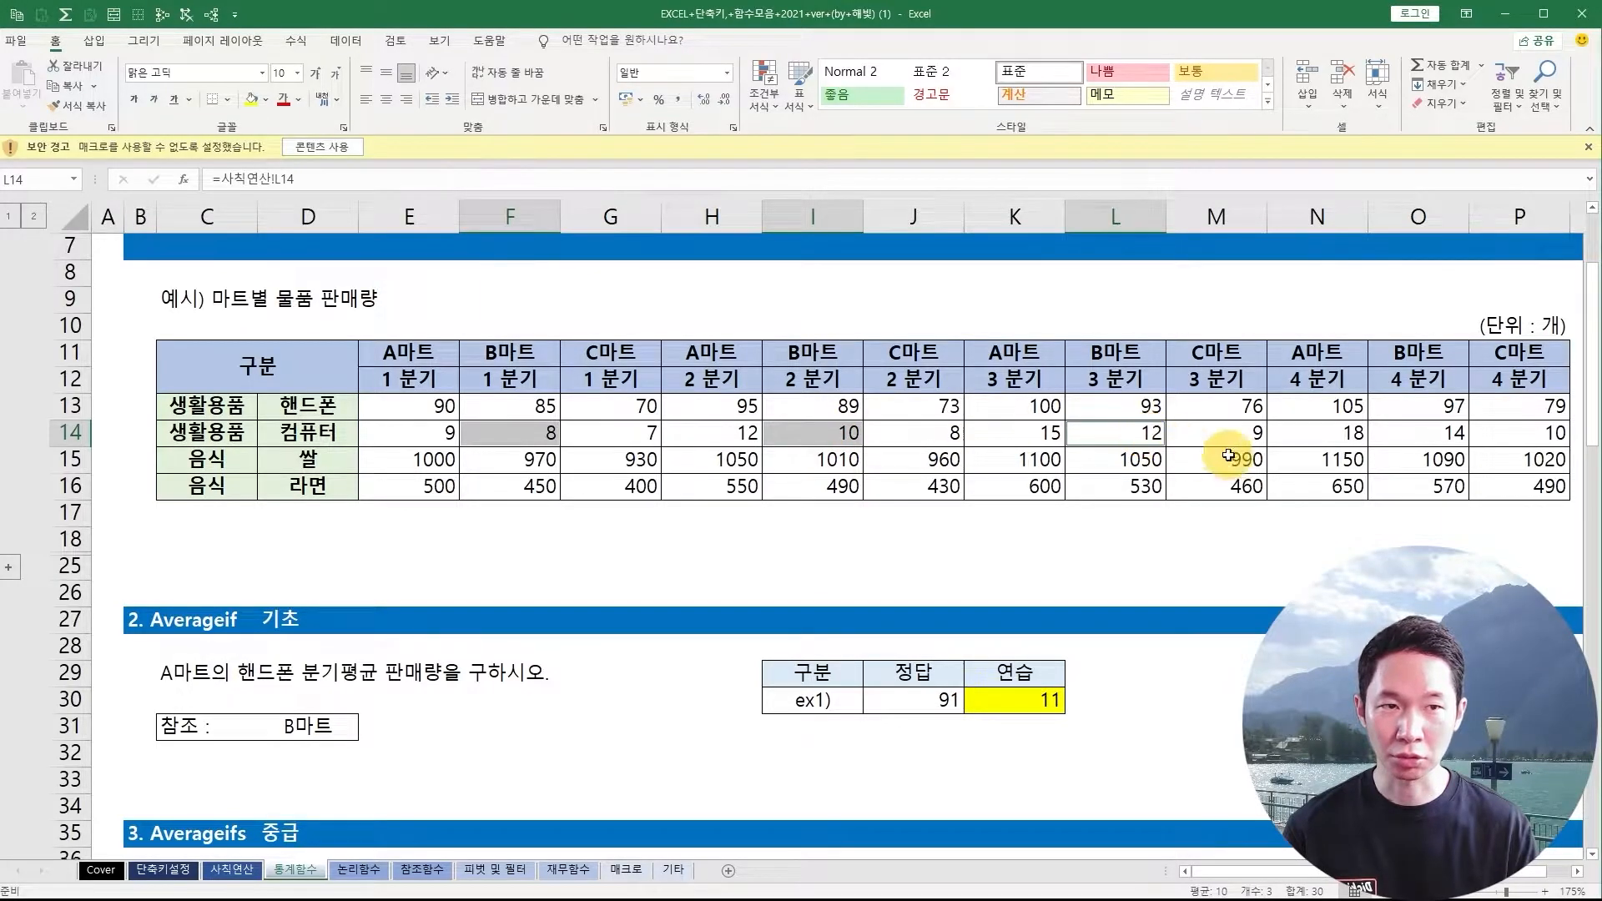
left_click(1435, 430, "ctrl")
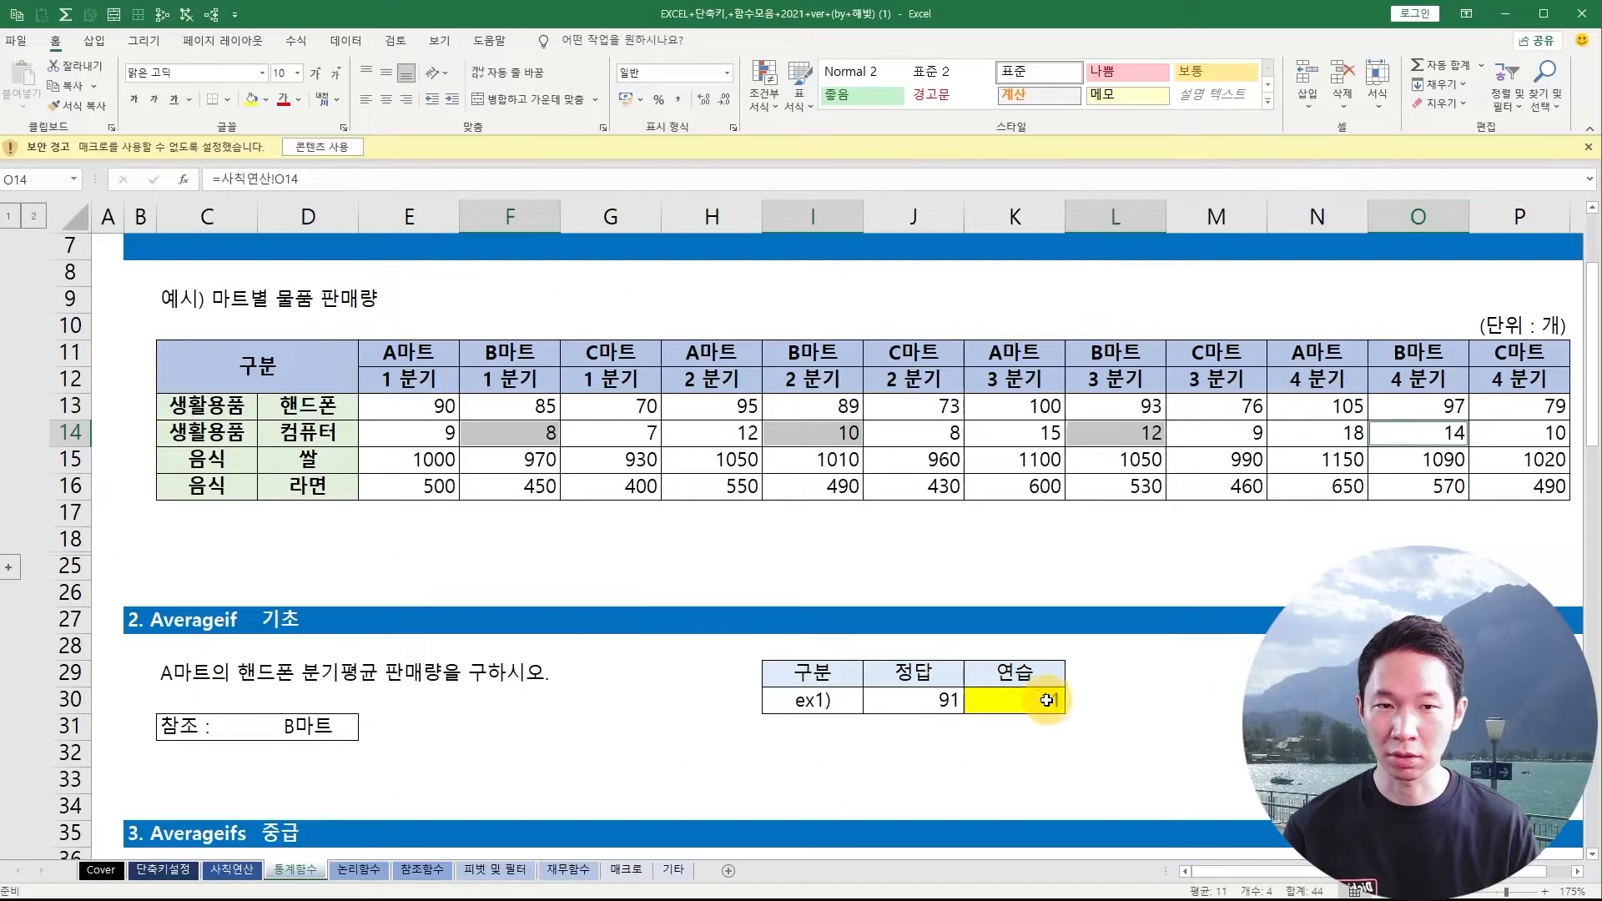
left_click(317, 101)
key("F2")
key("Escape")
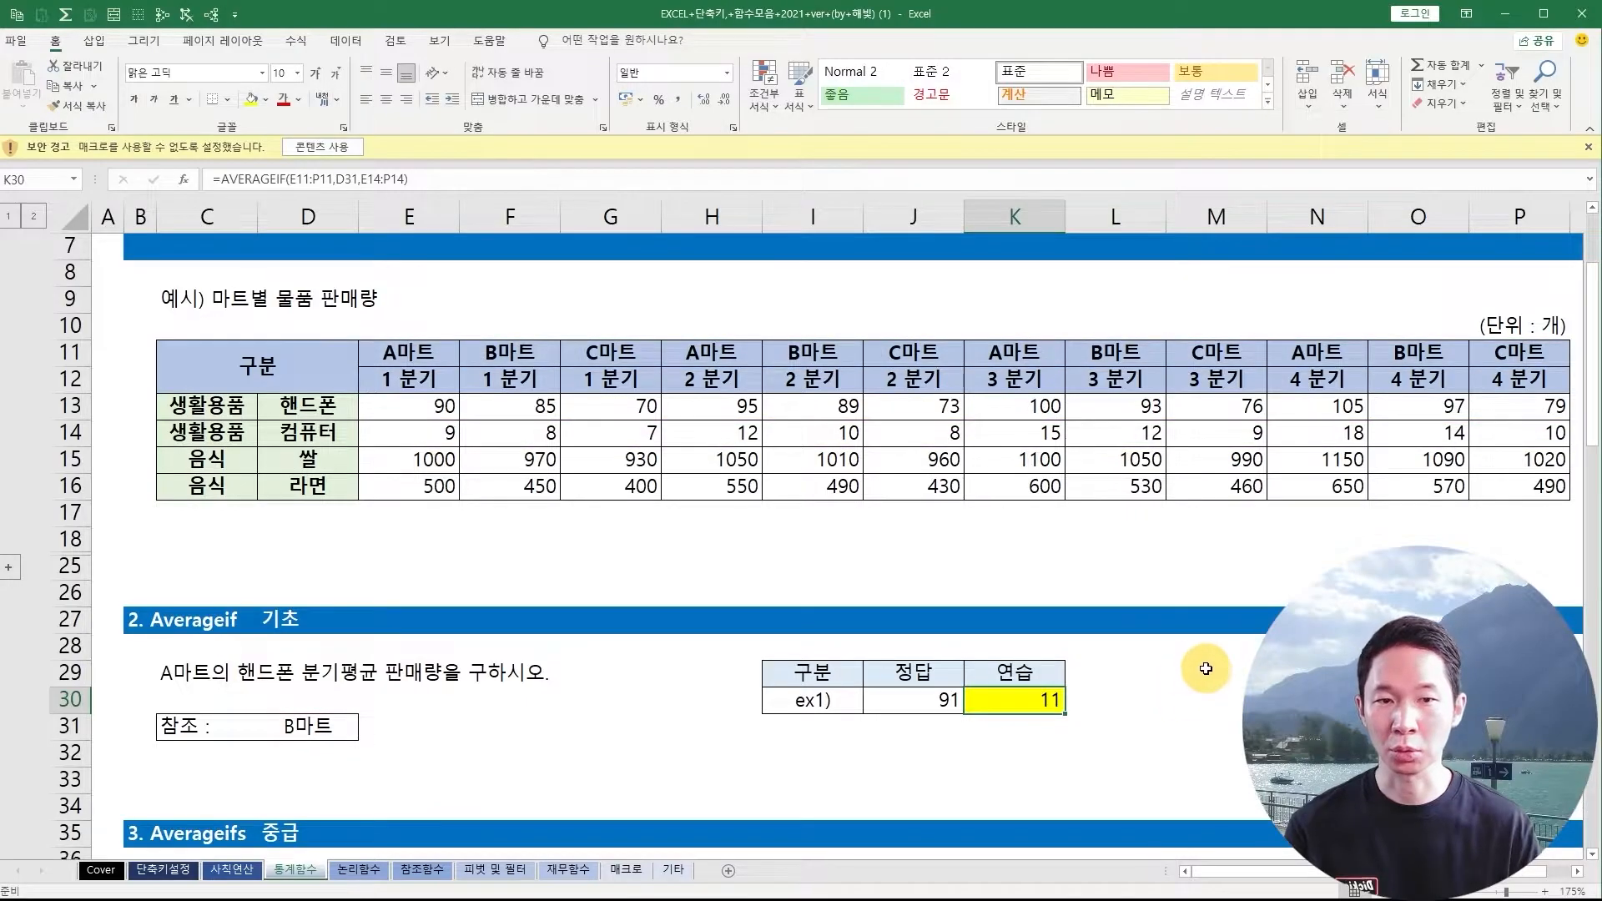
- Open the AVERAGEIF formula in K30 for inspection and review its highlighted ranges in the sales table
scroll(1122, 657, "down", 3)
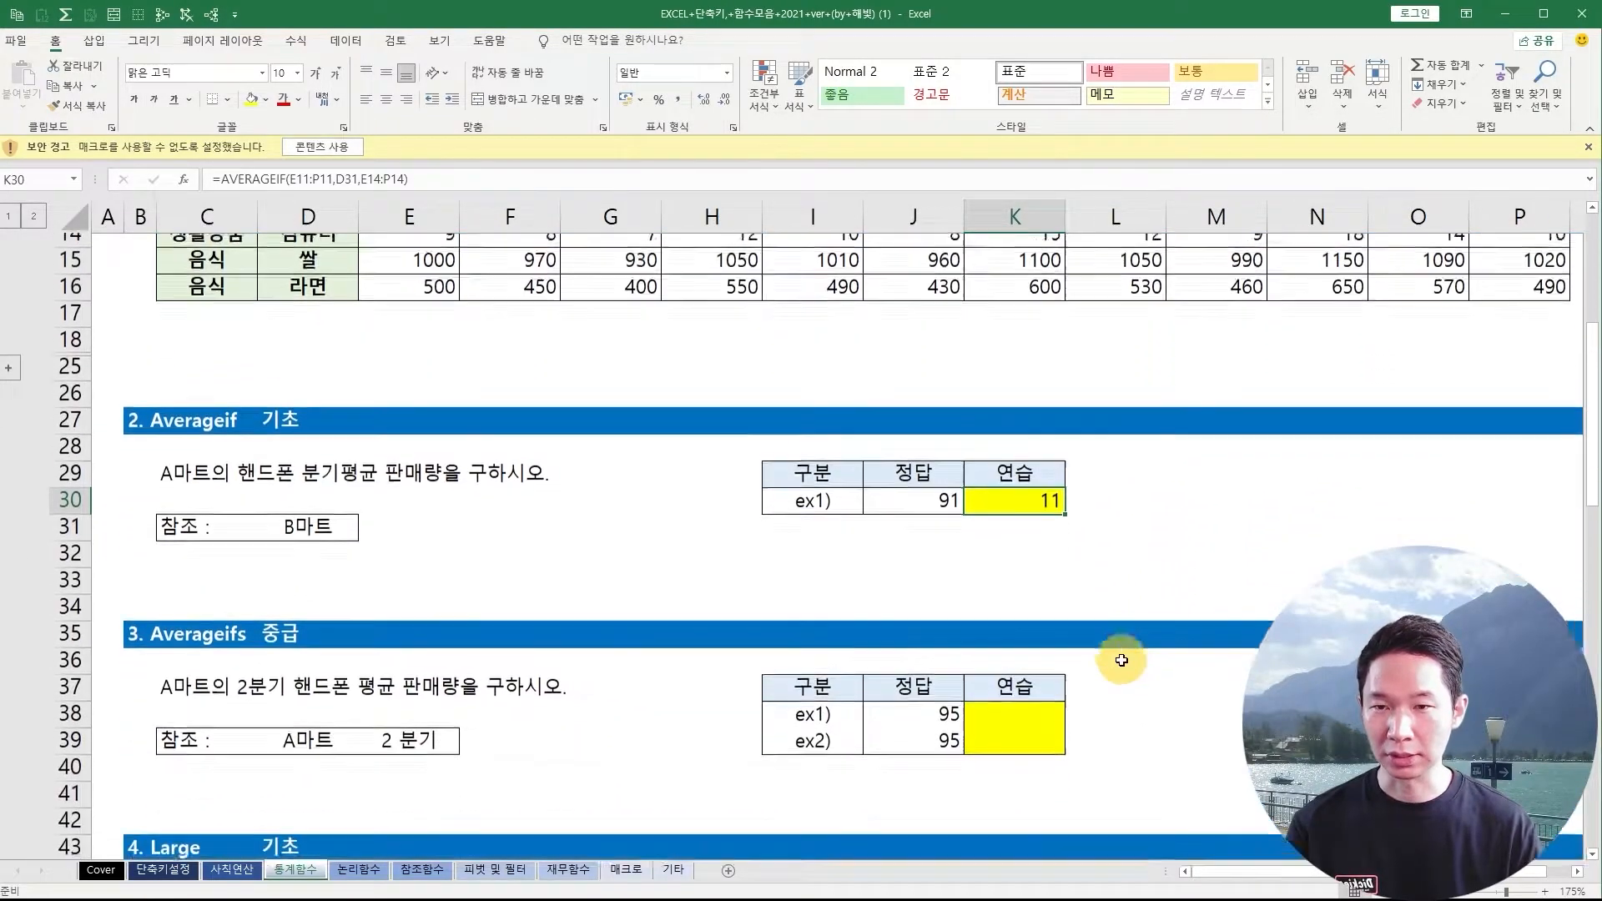
scroll(709, 659, "up", 3)
left_click(689, 689)
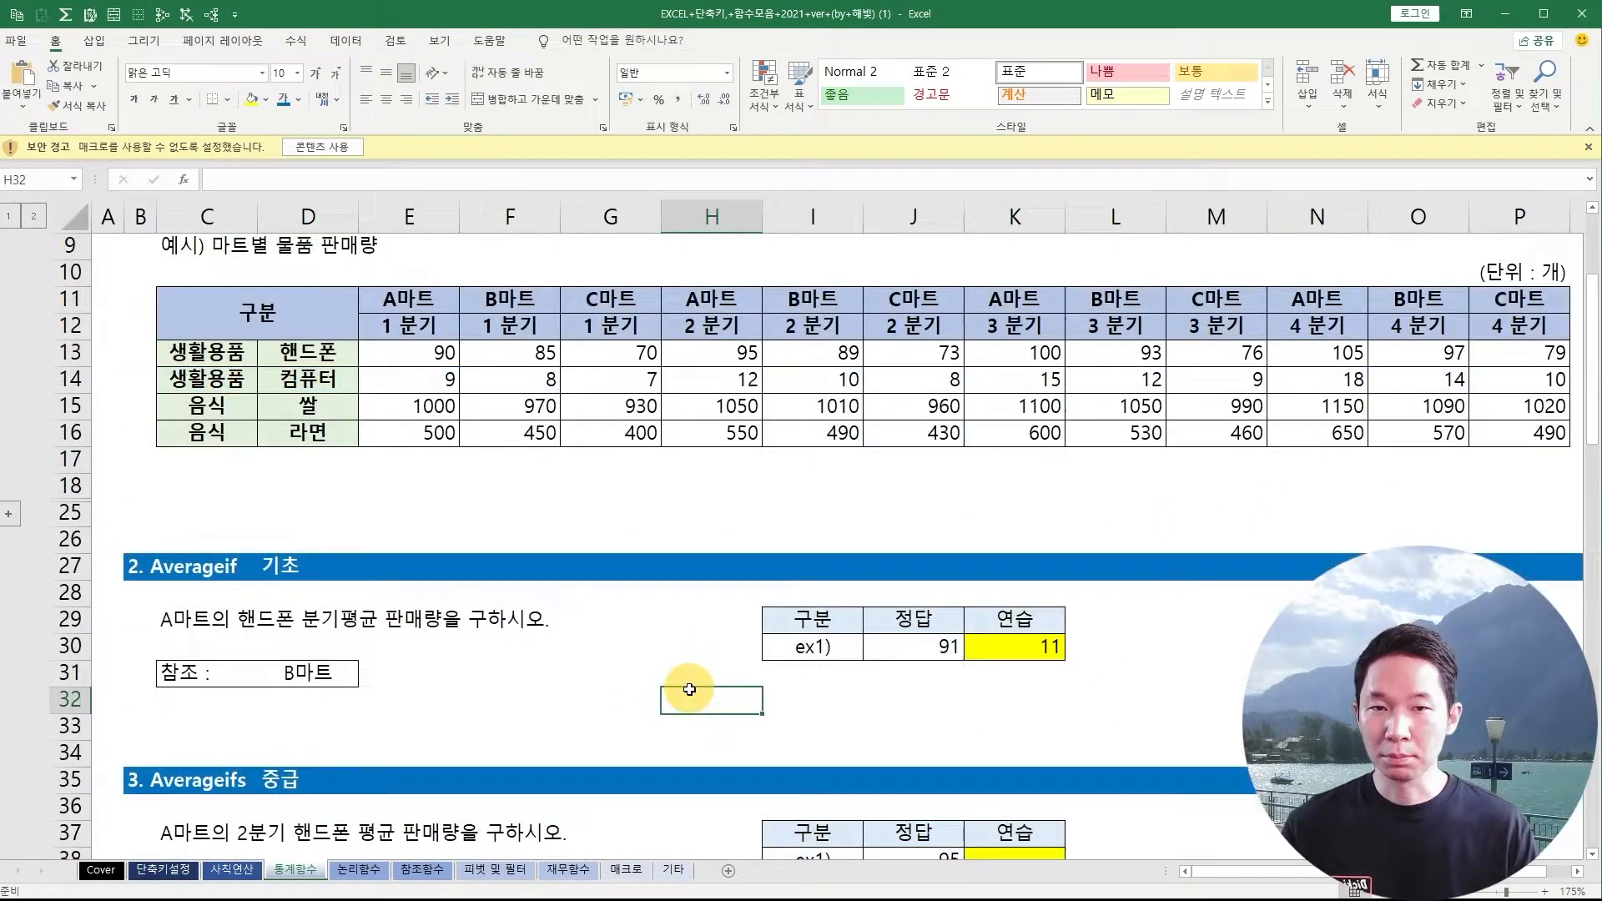
left_click(1026, 649)
key("F2")
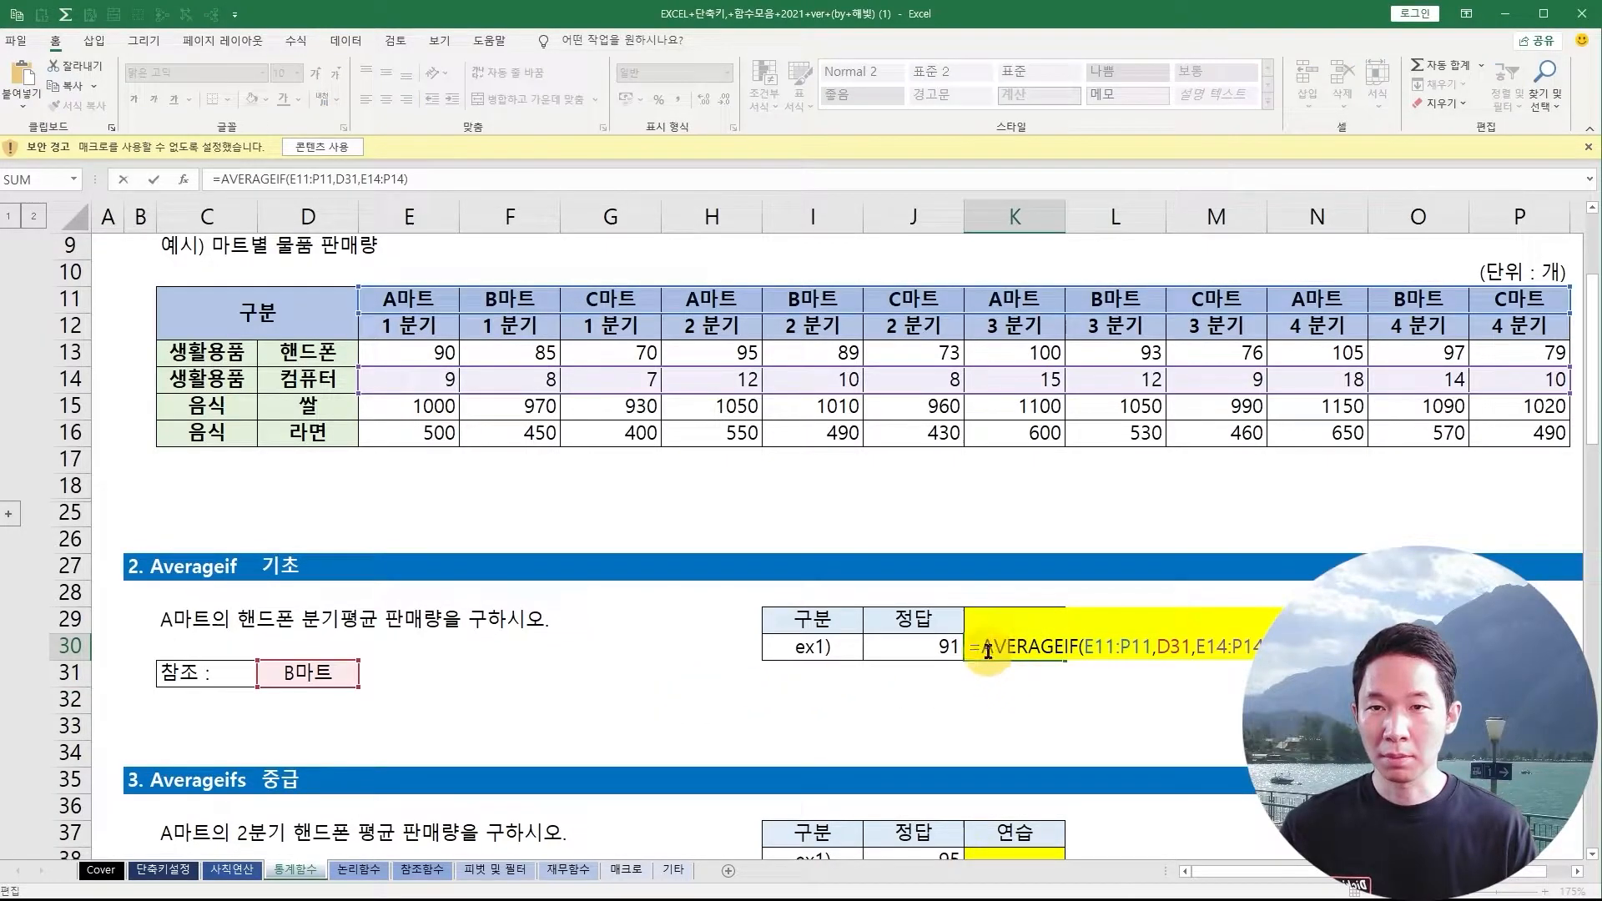
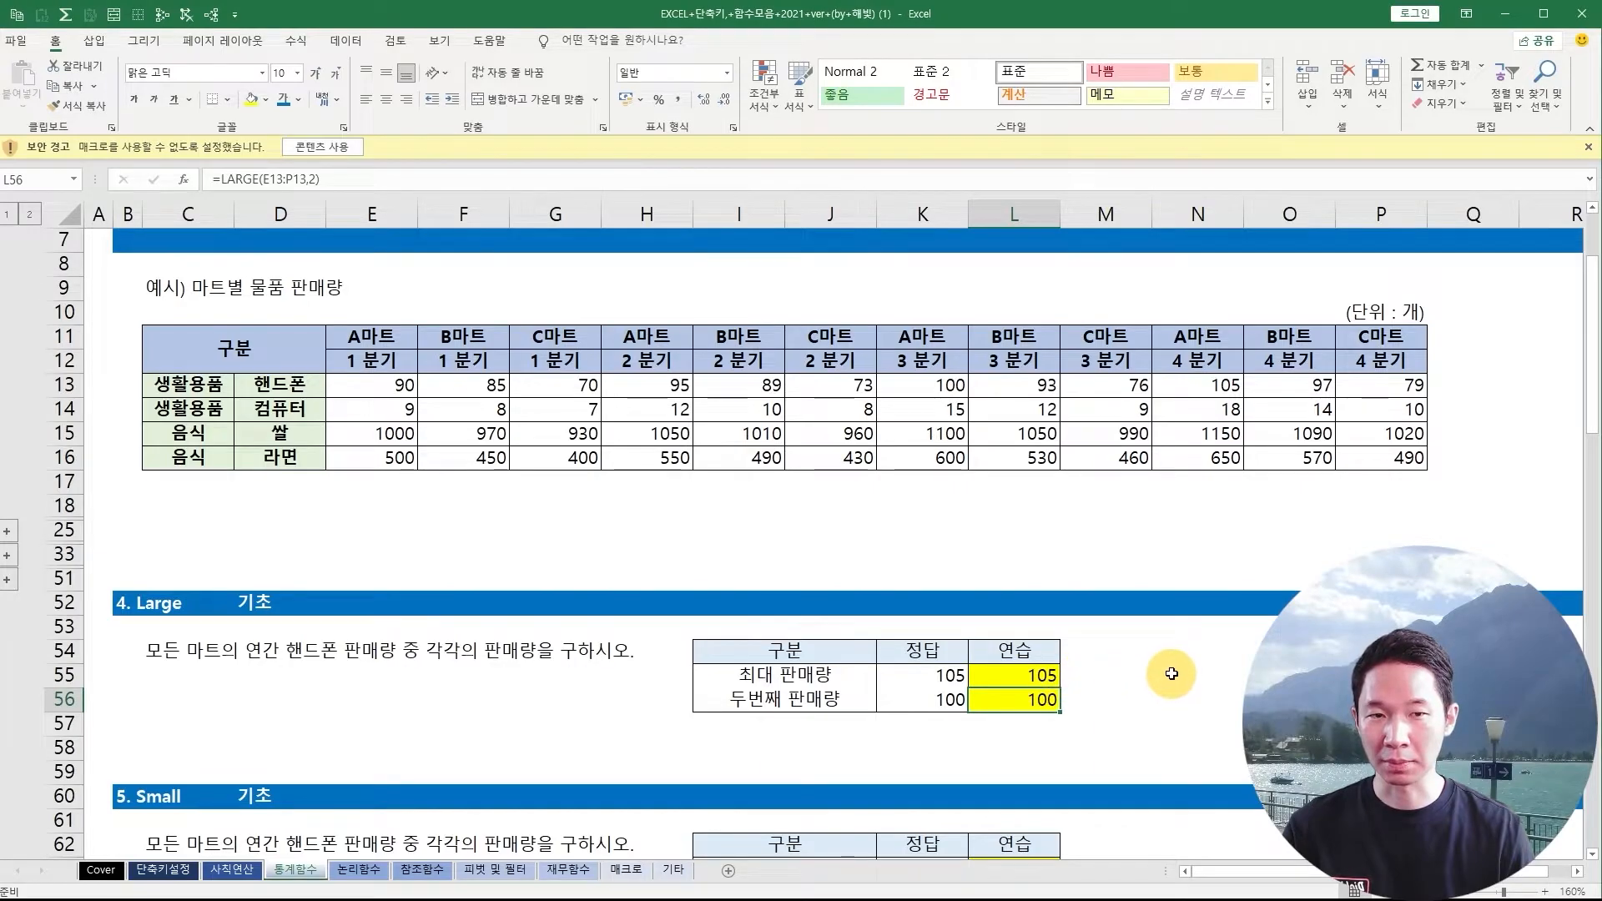
- Enter the rank numbers 1, 2, 3, 4 and 5 down cells E56 to E60 in the Large section
scroll(834, 659, "down", 1)
left_click(348, 626)
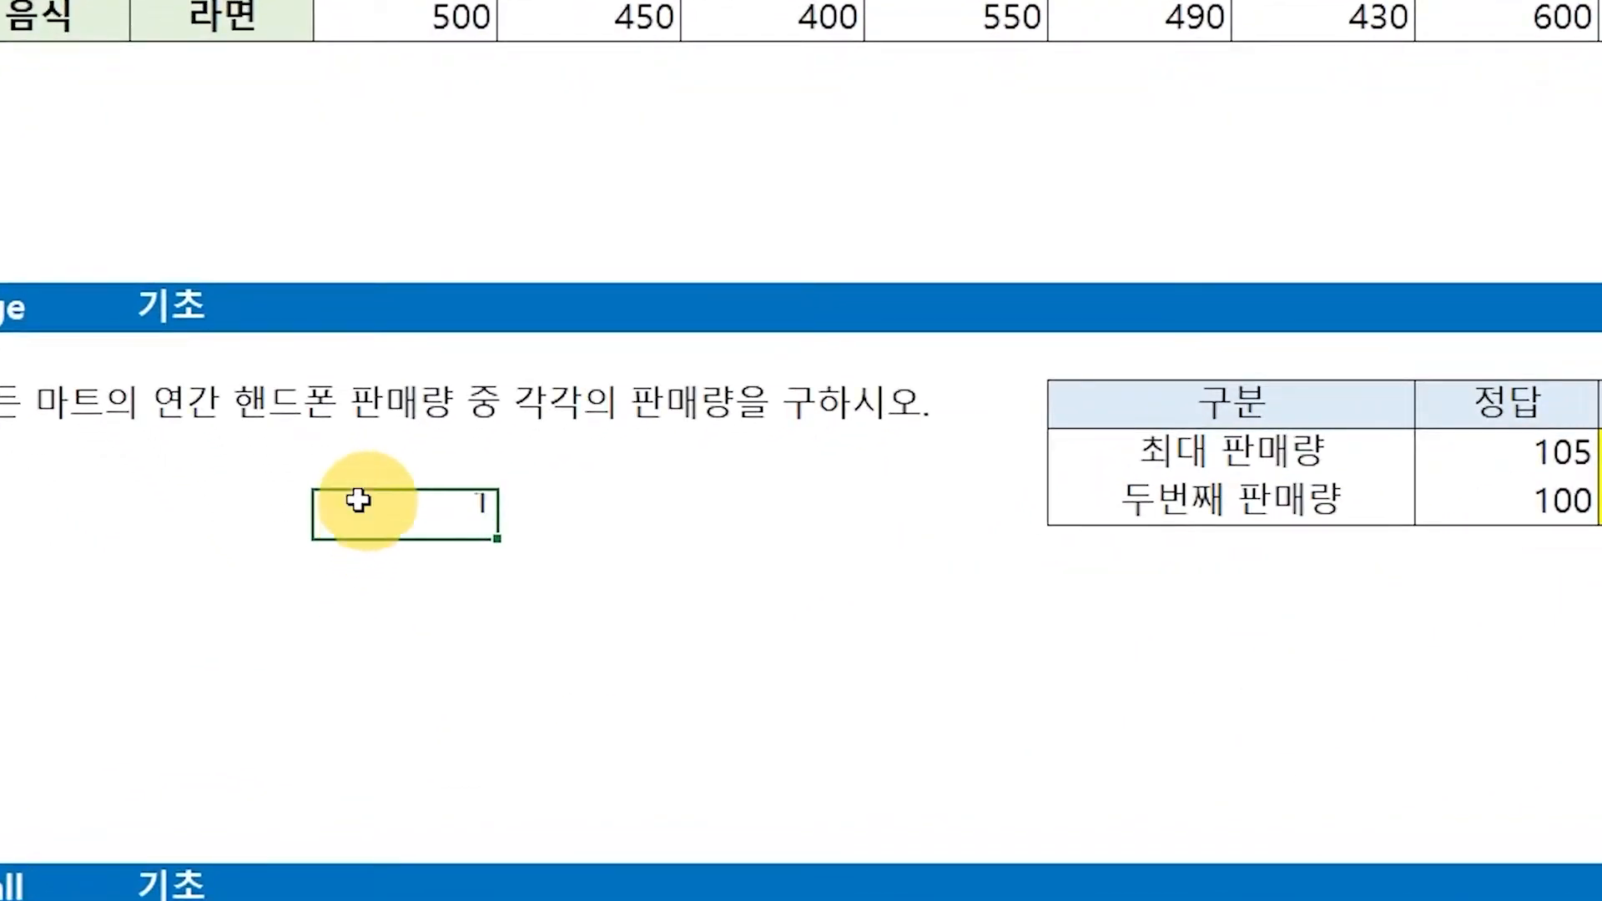
type("1 2 3")
key("Return")
type("4")
key("Return")
type("5")
key("Return")
- Enter =LARGE(E13:P13,E56) in G56, using the 핸드폰 sales row as the array and the first rank cell as k
key("Right")
key("Up")
key("Up")
key("Up")
key("Up")
key("Up")
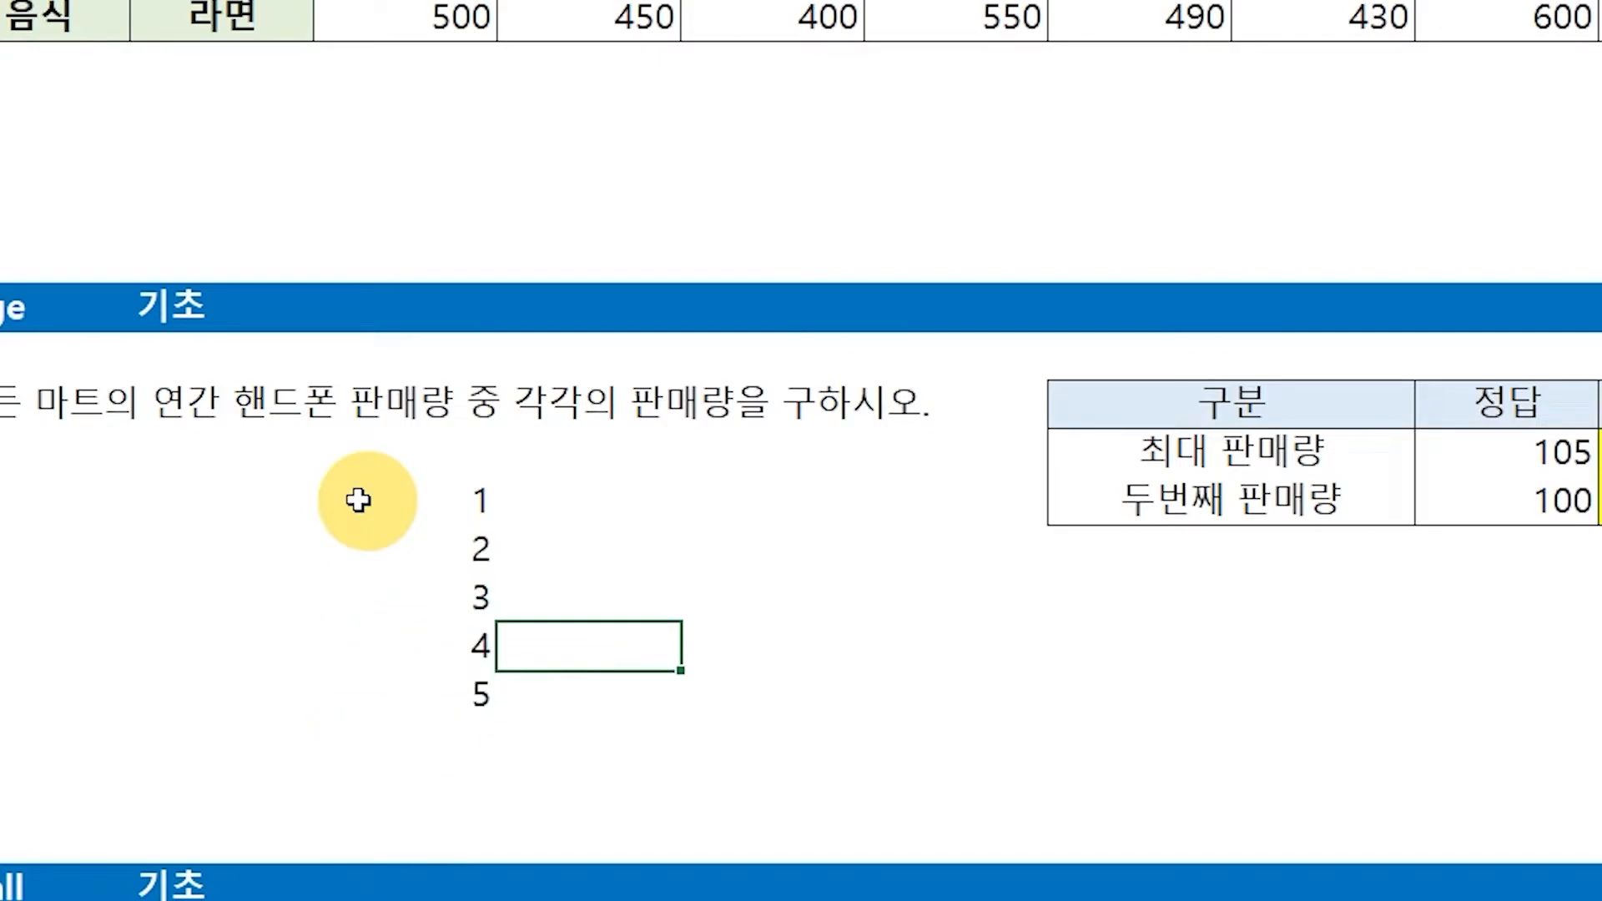
key("Right")
key("Right")
key("Left")
type("=")
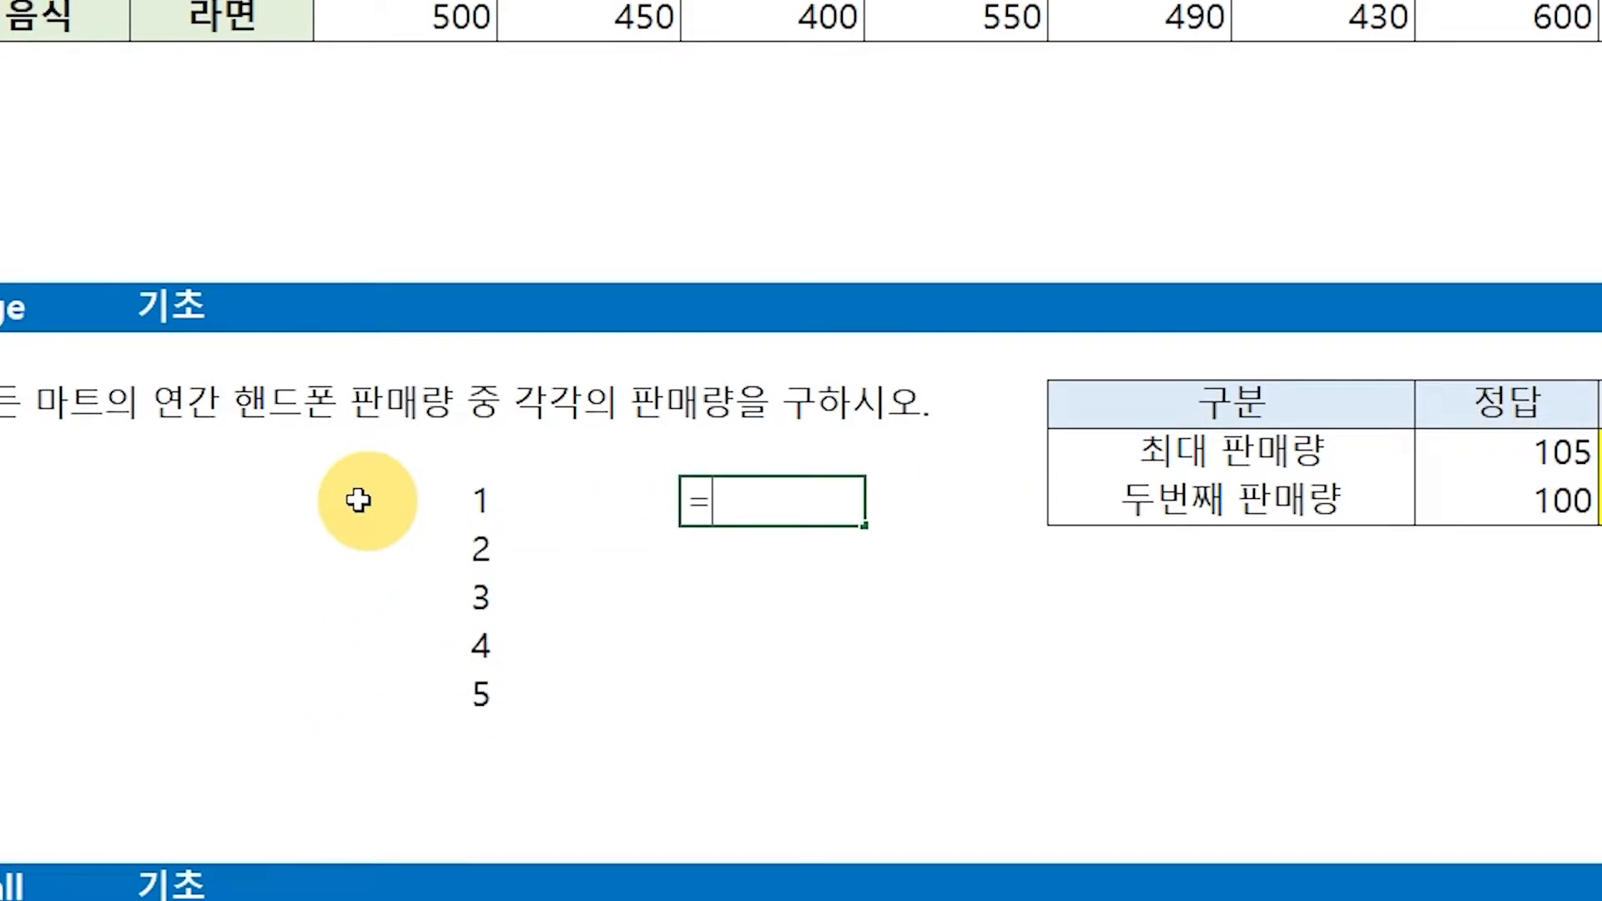
type("large(")
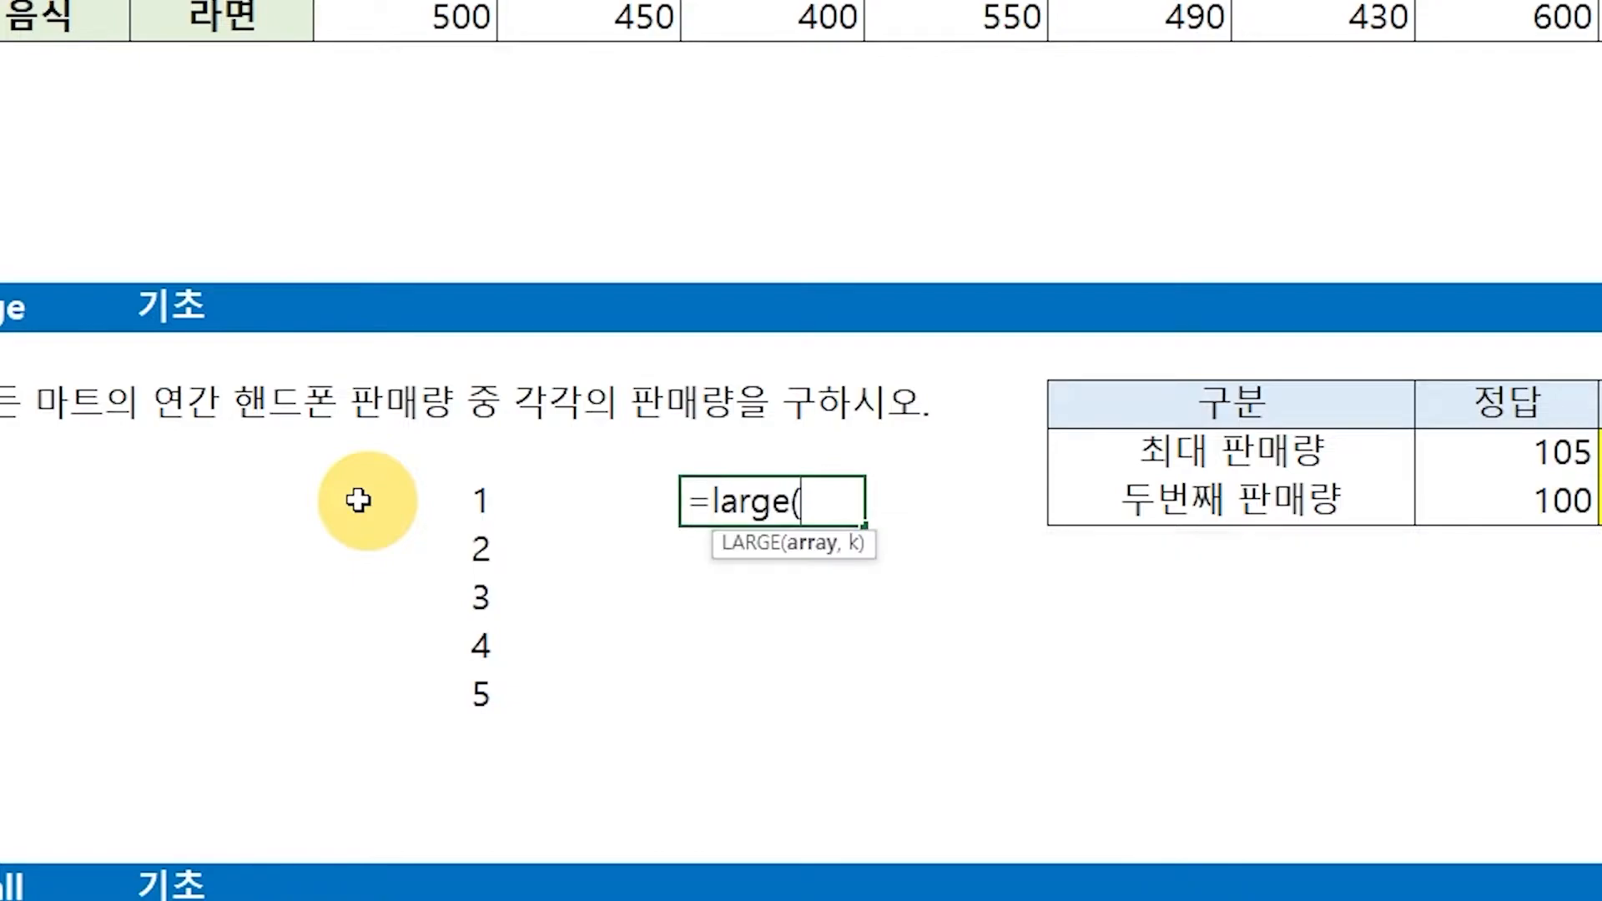
left_click_drag(417, 17, 1593, 16)
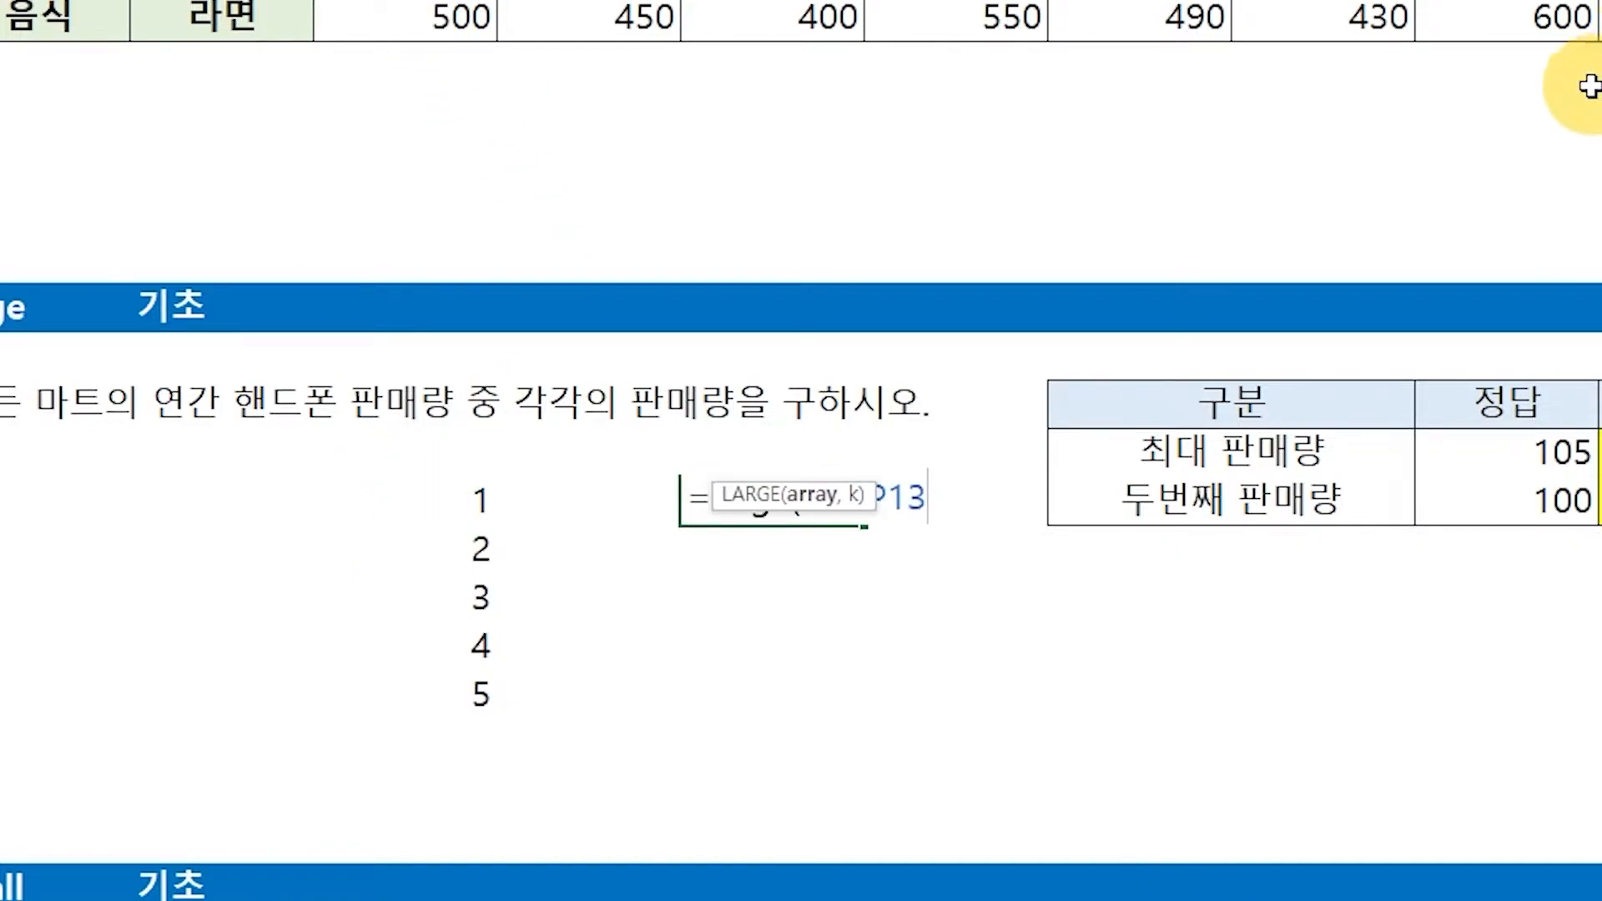
type(",")
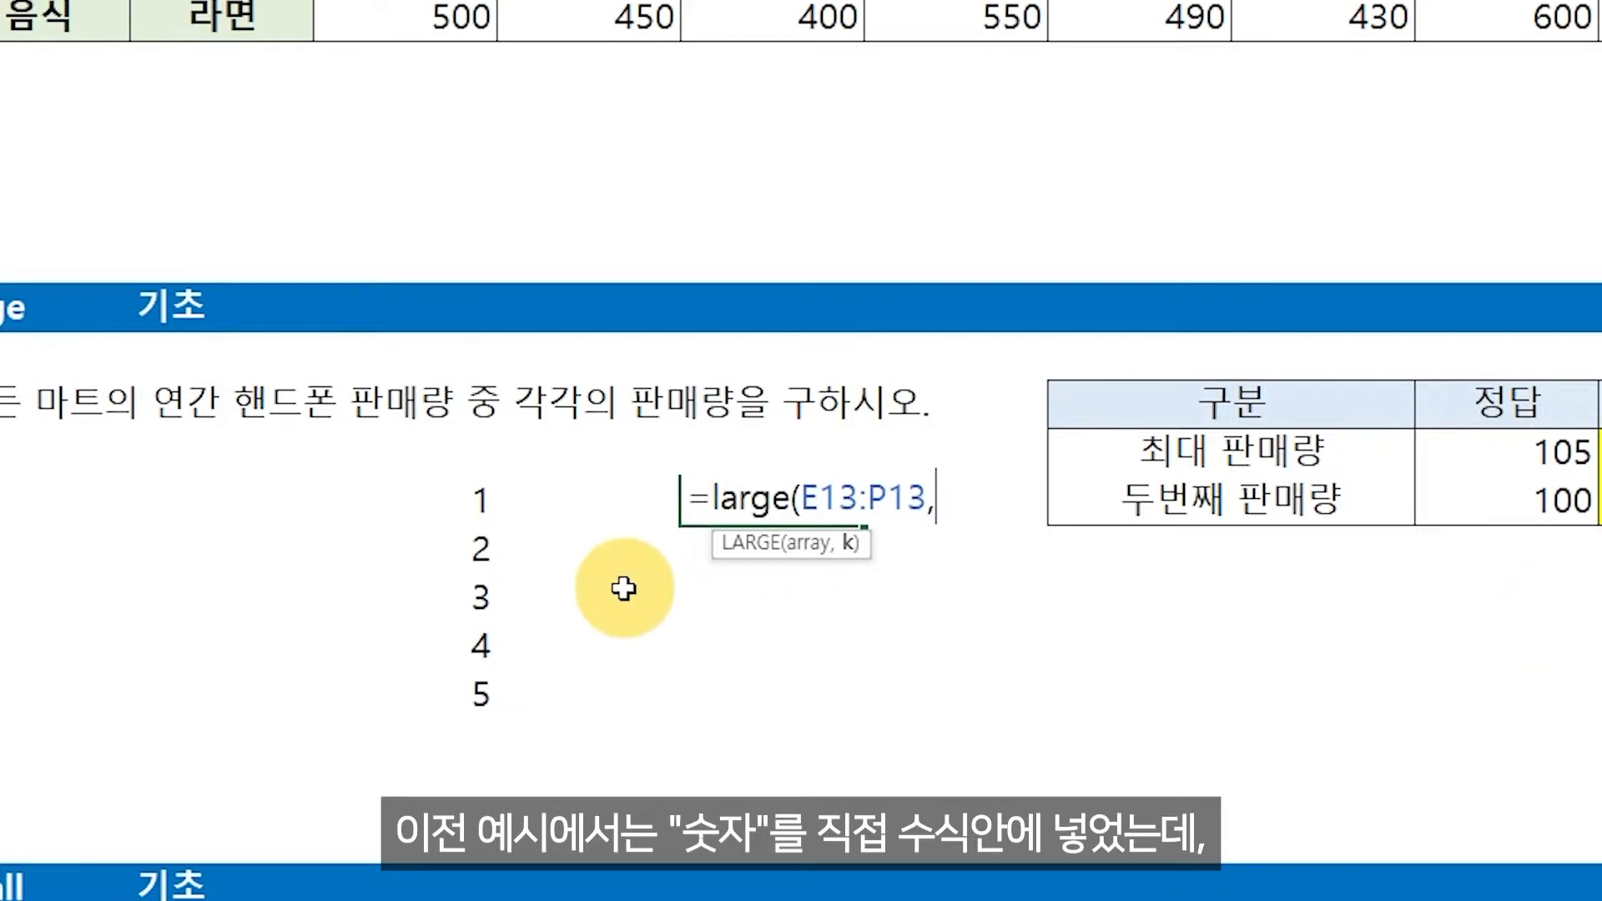
left_click(463, 504)
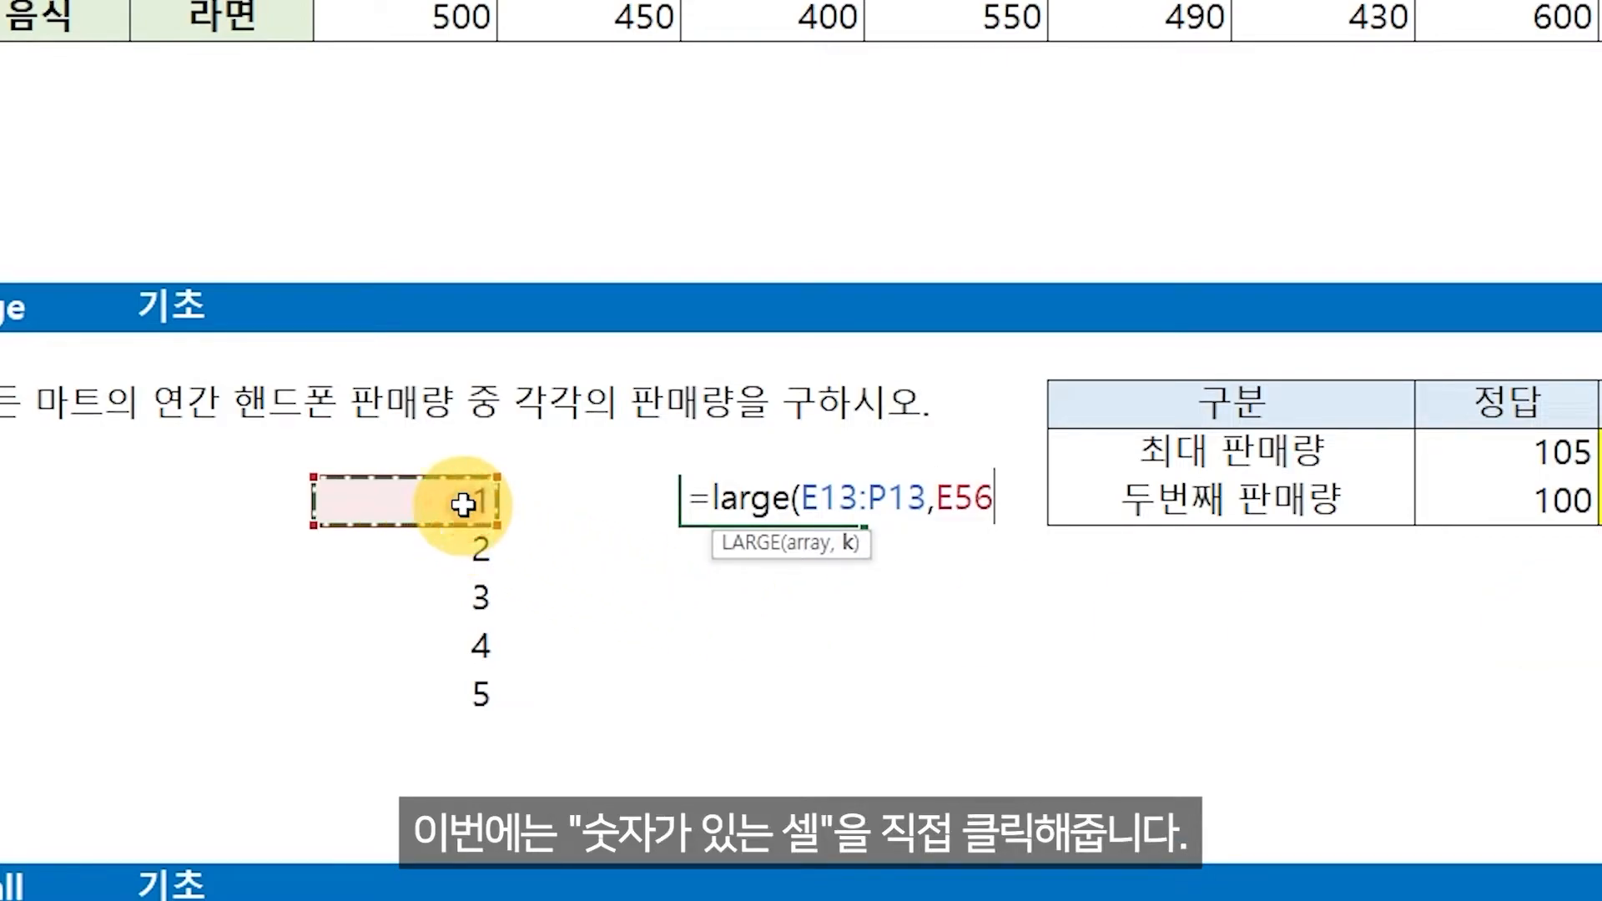
type(")")
key("Return")
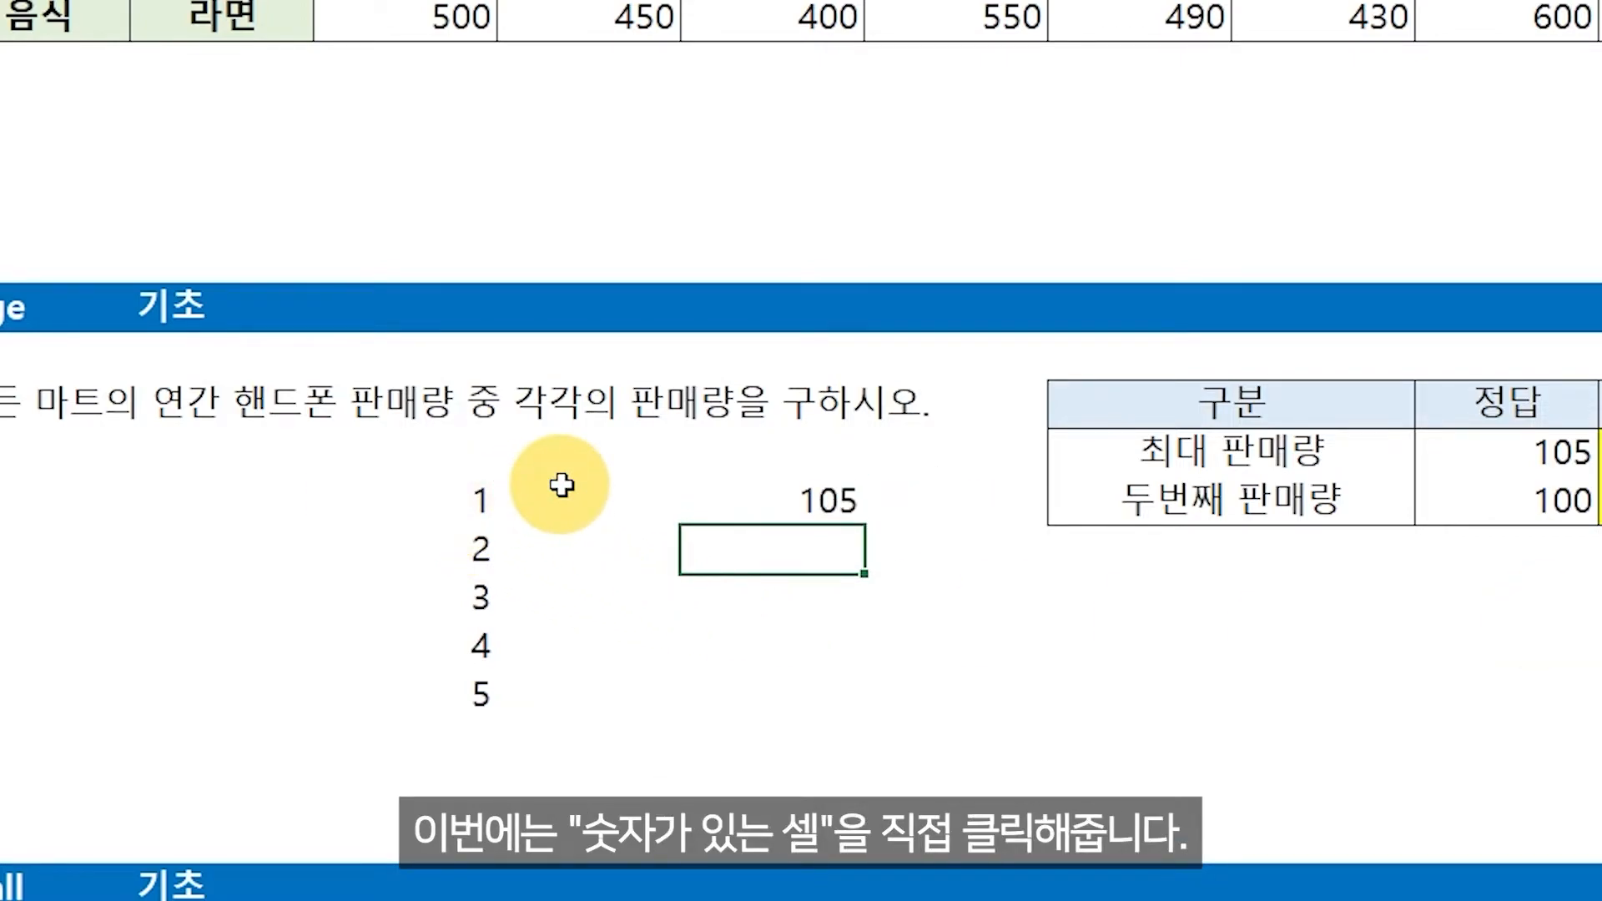
- Make the array range of the LARGE formula in G56 absolute as $E$13:$P$13
key("Up")
key("F2")
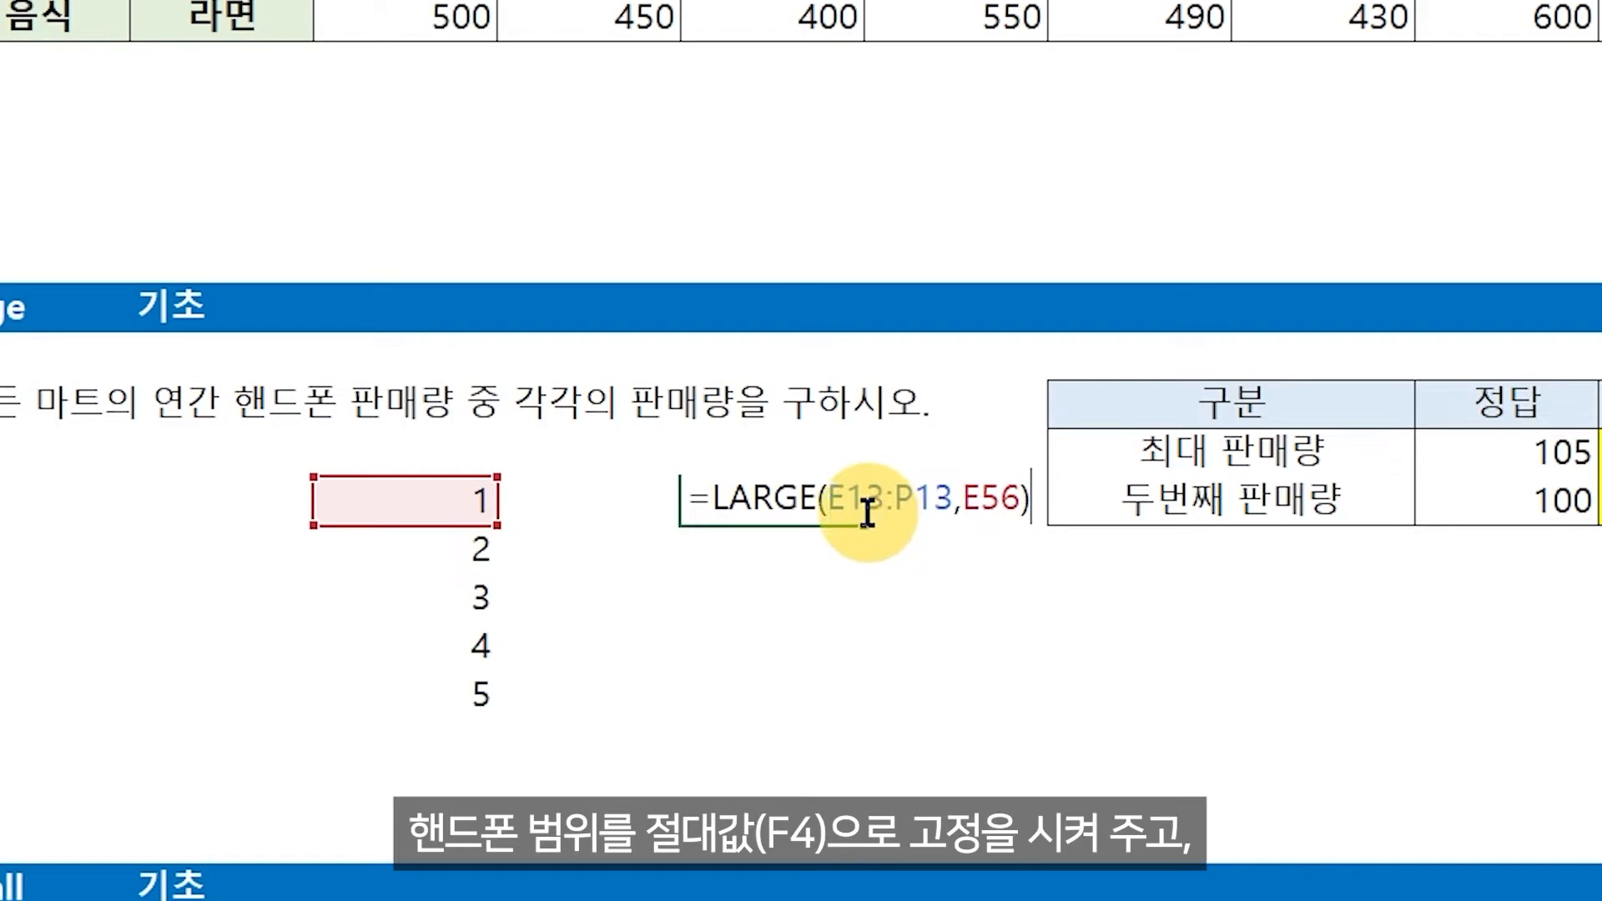
left_click(909, 501)
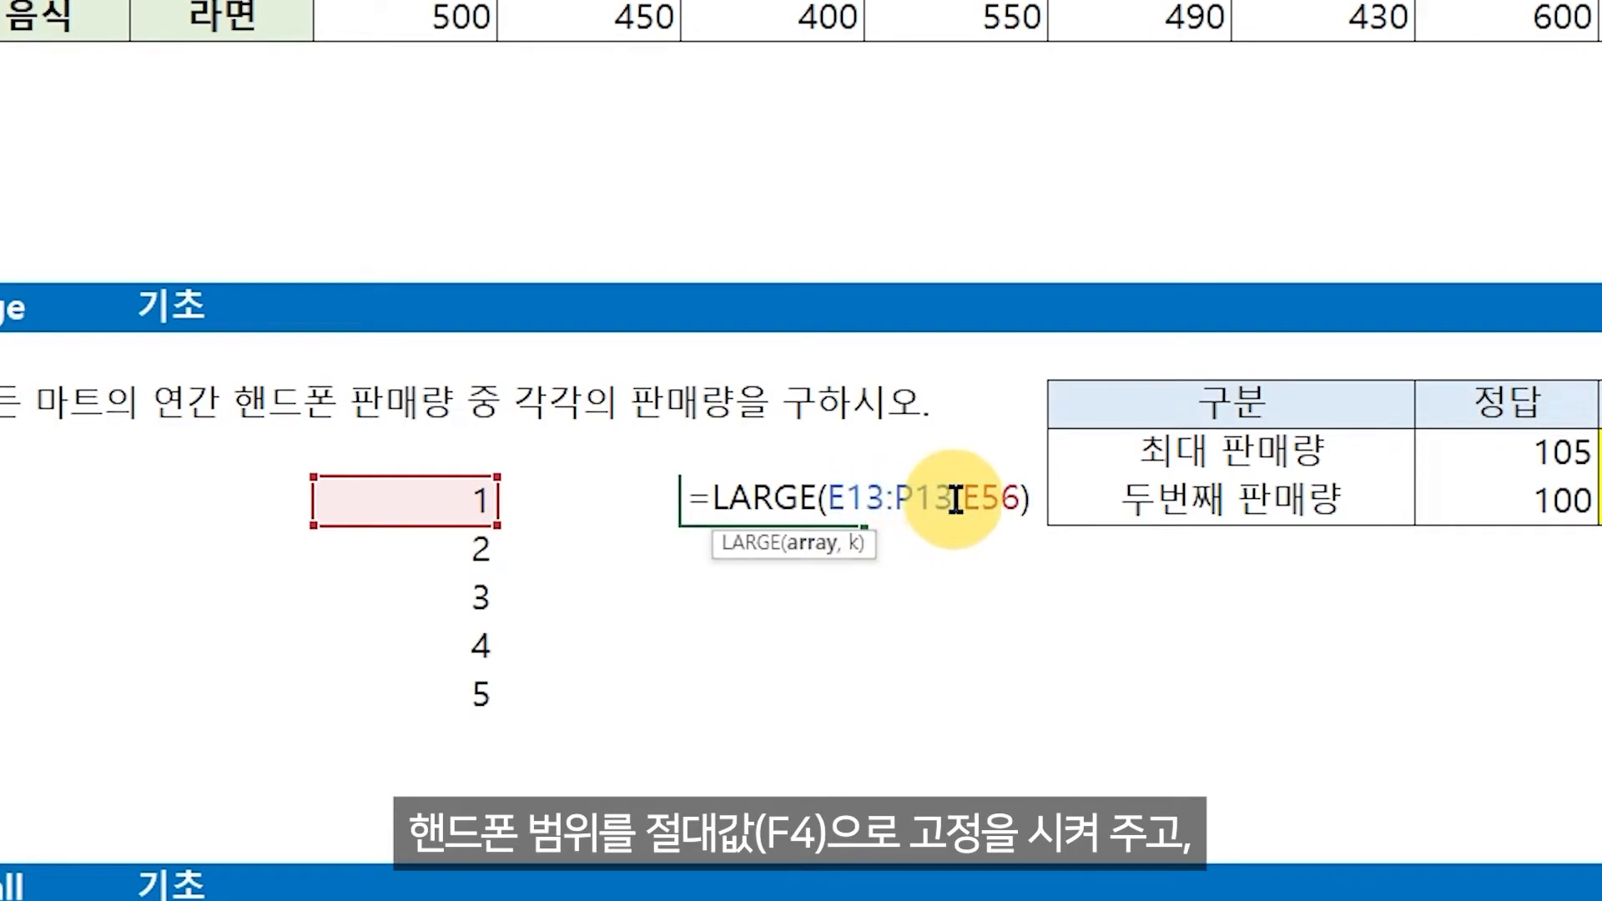
key("F4")
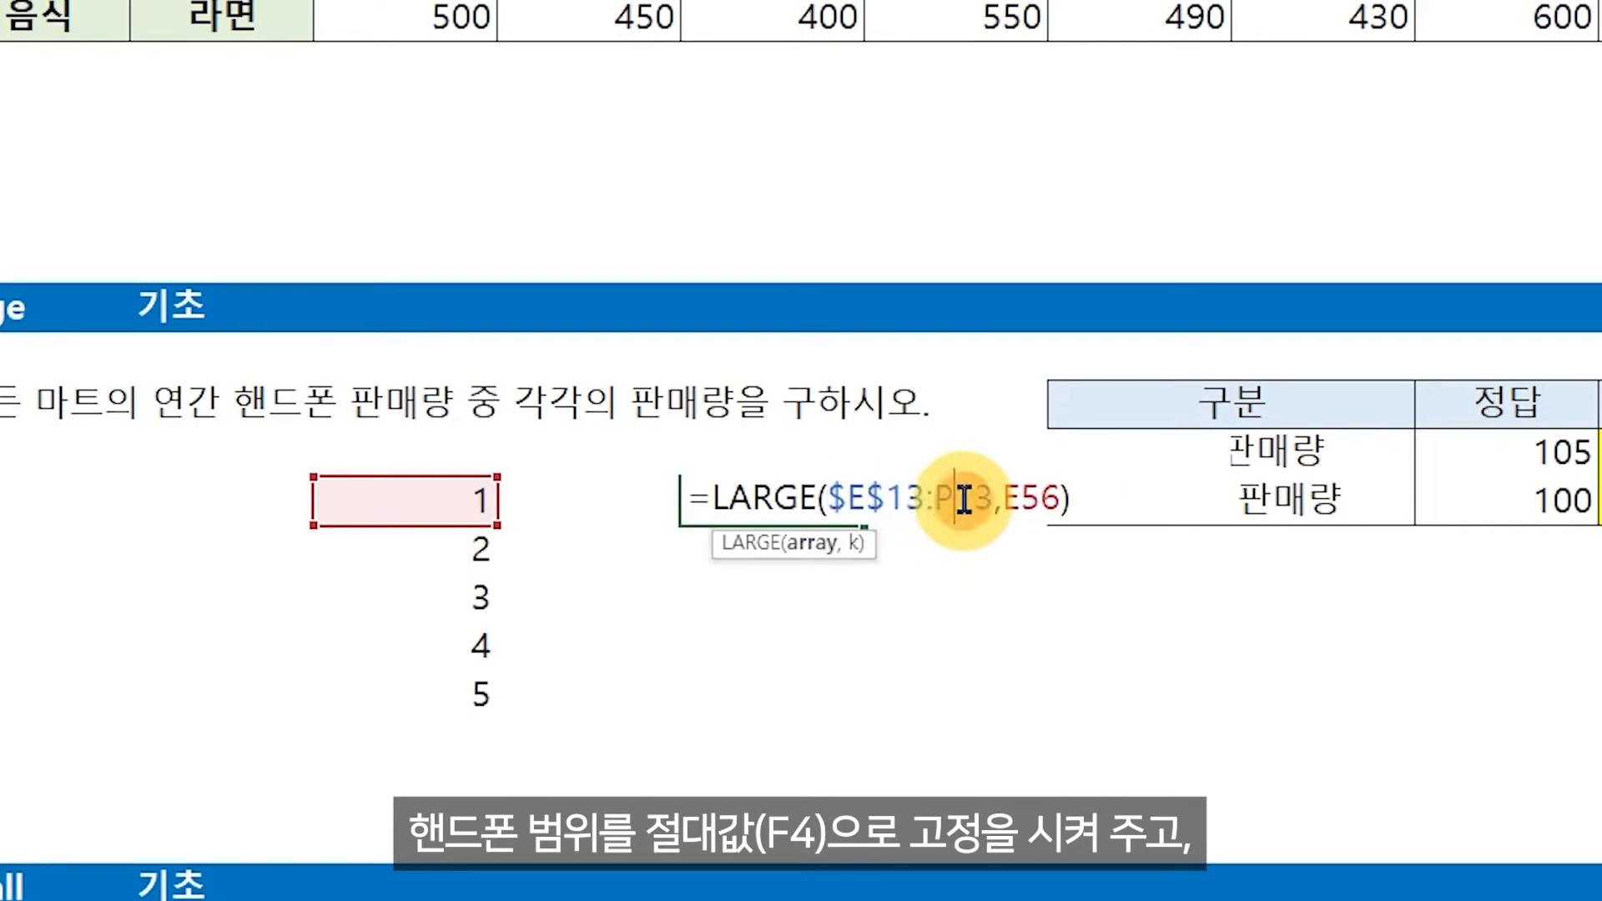
key("F4")
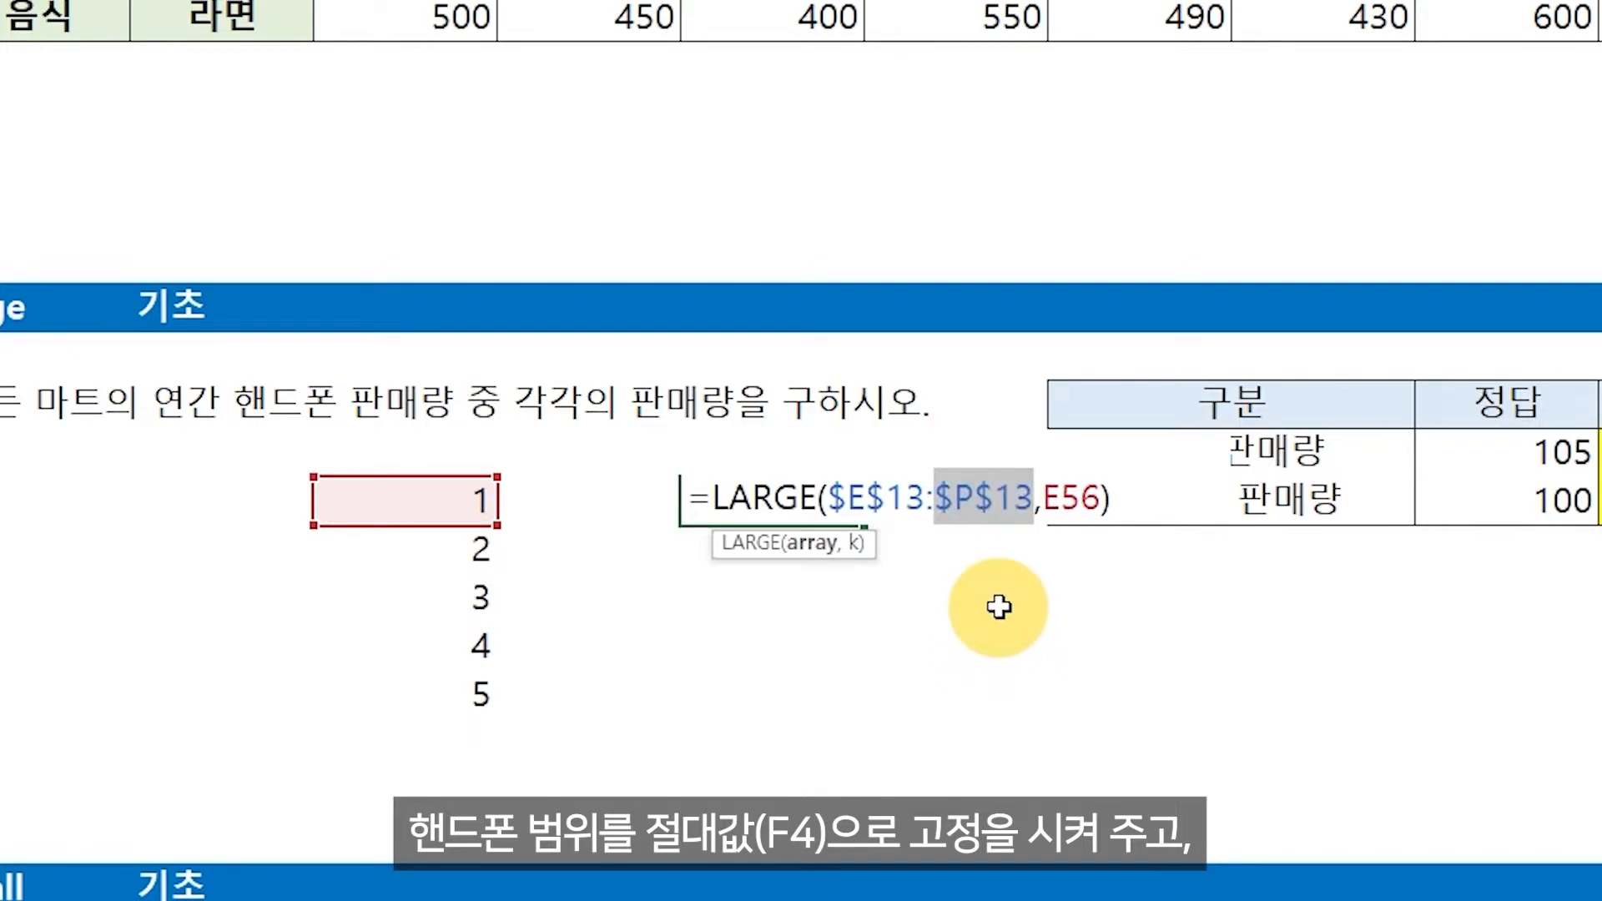
key("ctrl+Return")
- Copy the LARGE formula from G56 down to G60 for the remaining ranks and check each result
key("ctrl+c")
key("shift+Down")
key("shift+Down")
key("shift+Down")
key("shift+Down")
key("shift+Down")
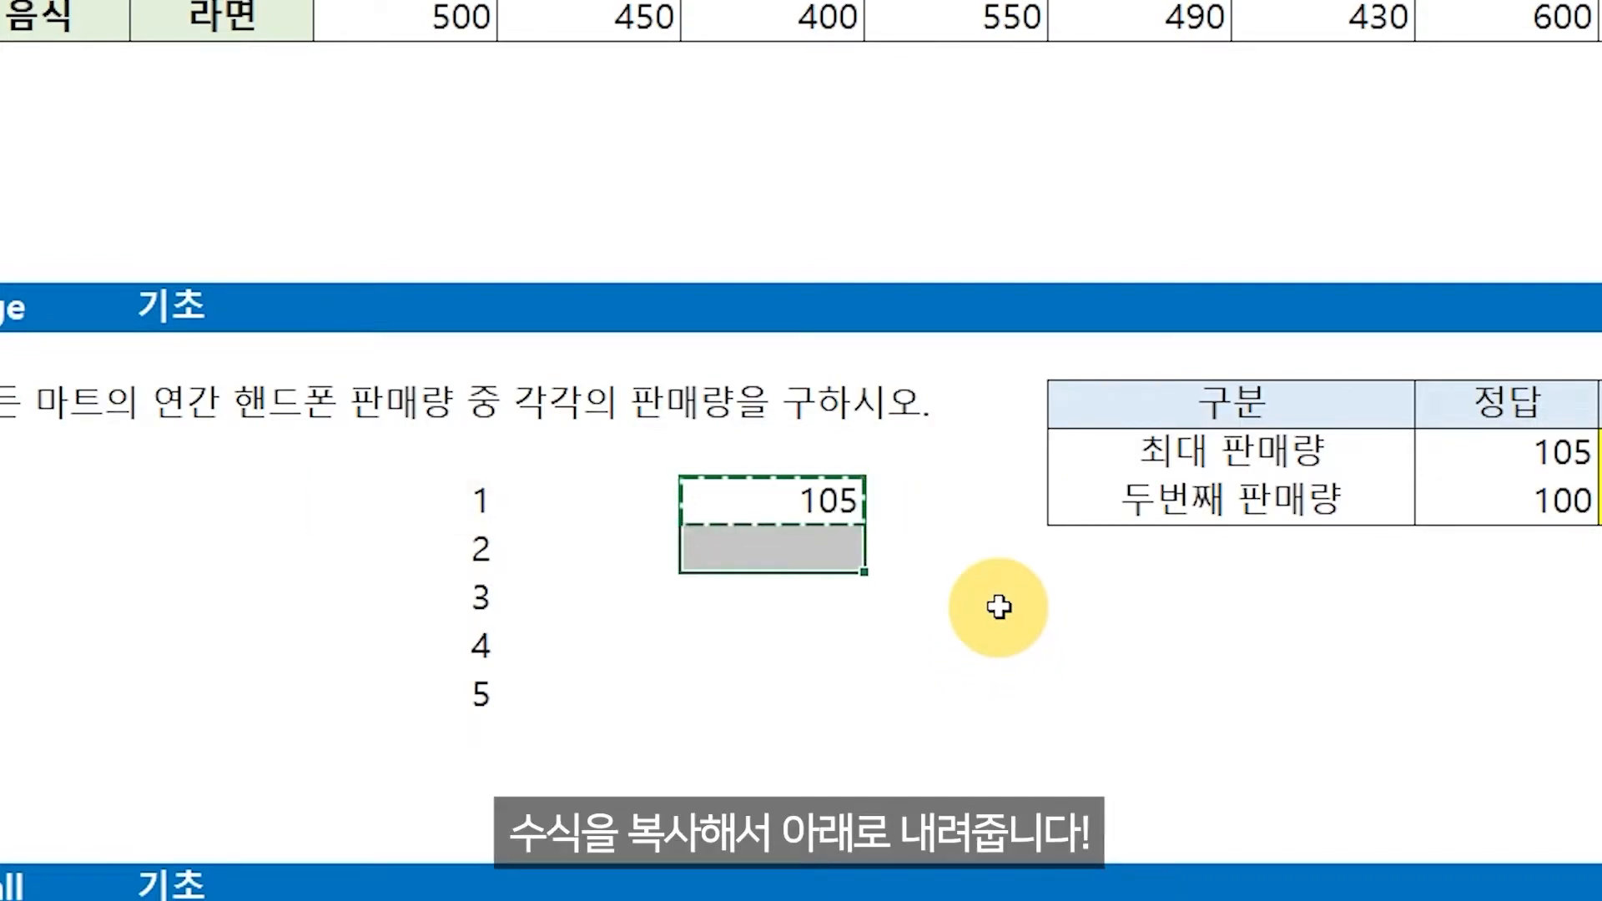
key("ctrl+v")
key("Up")
key("Down")
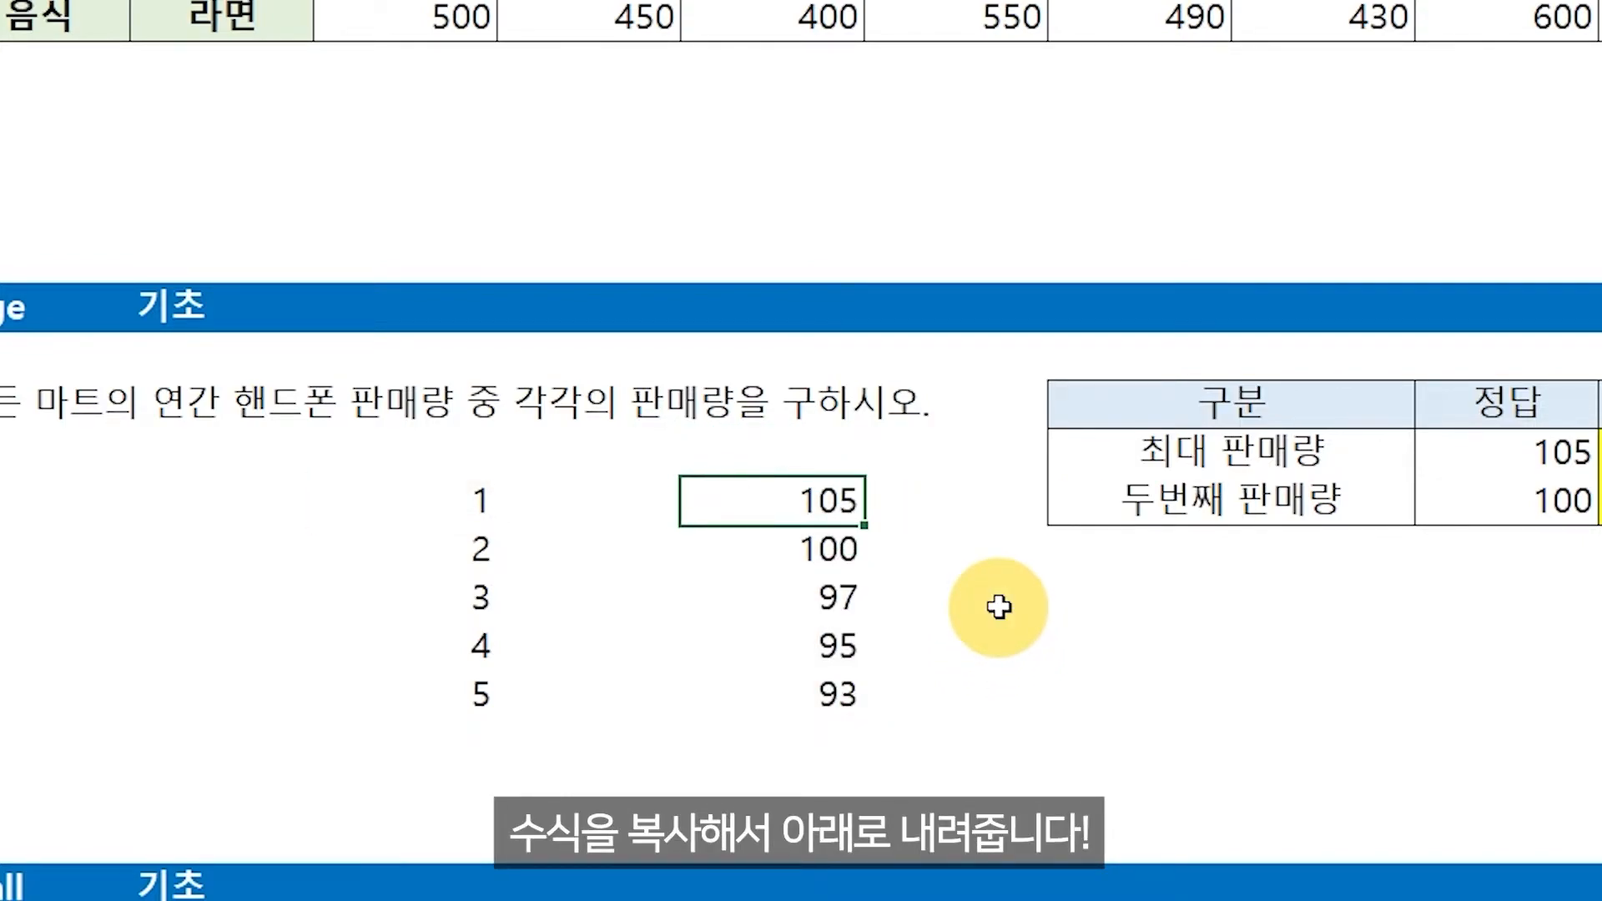
key("Down")
key("Down")
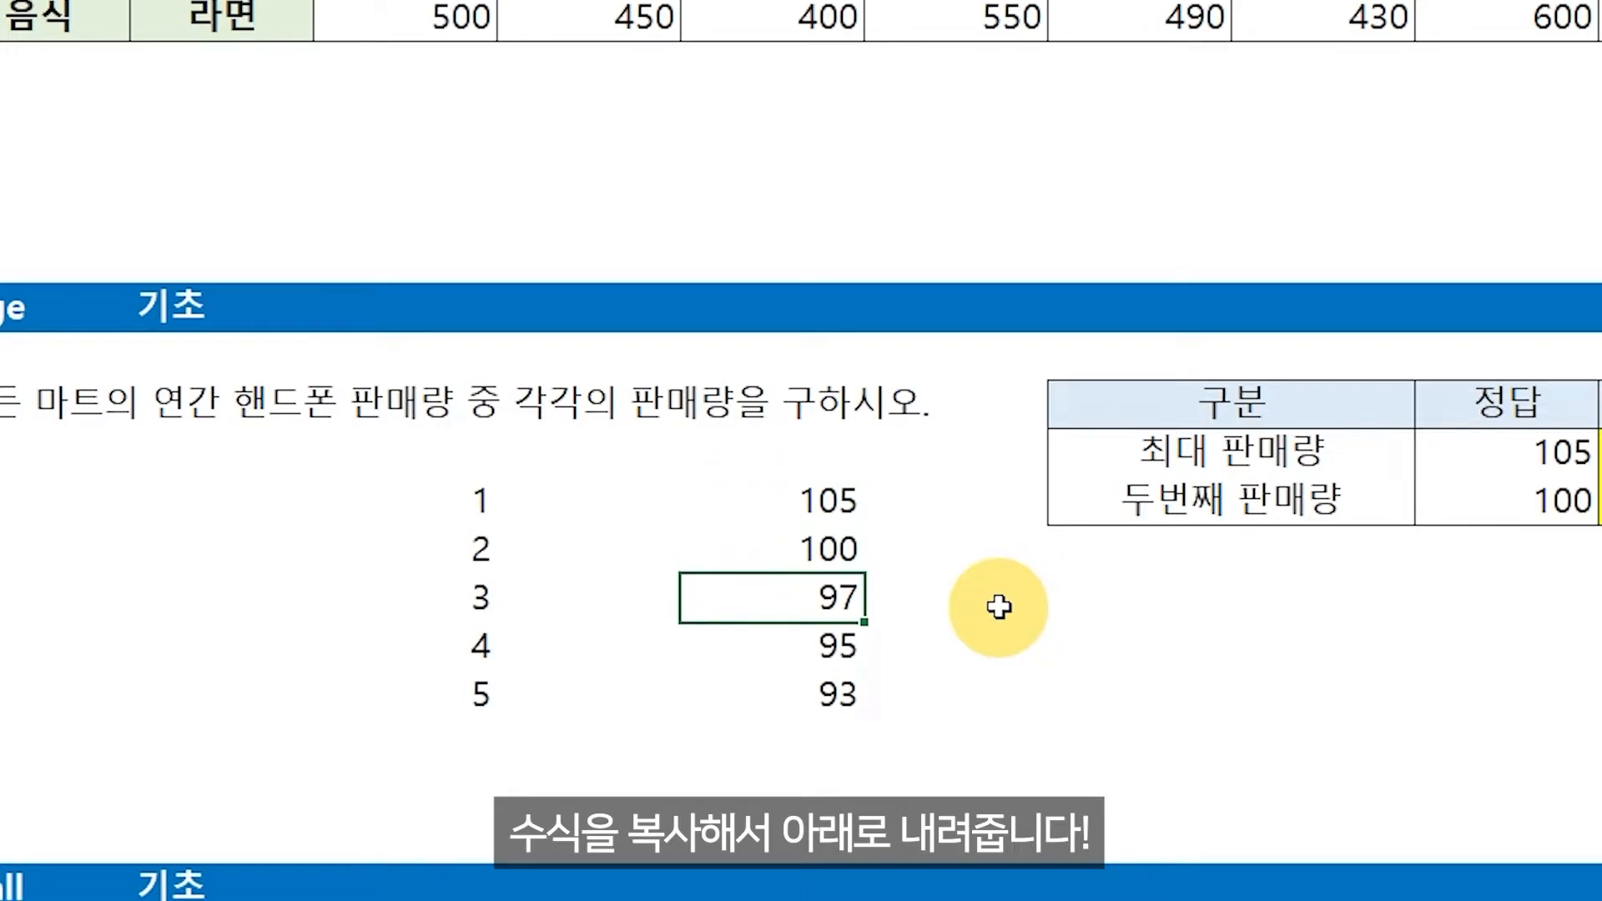
key("Down")
key("Down")
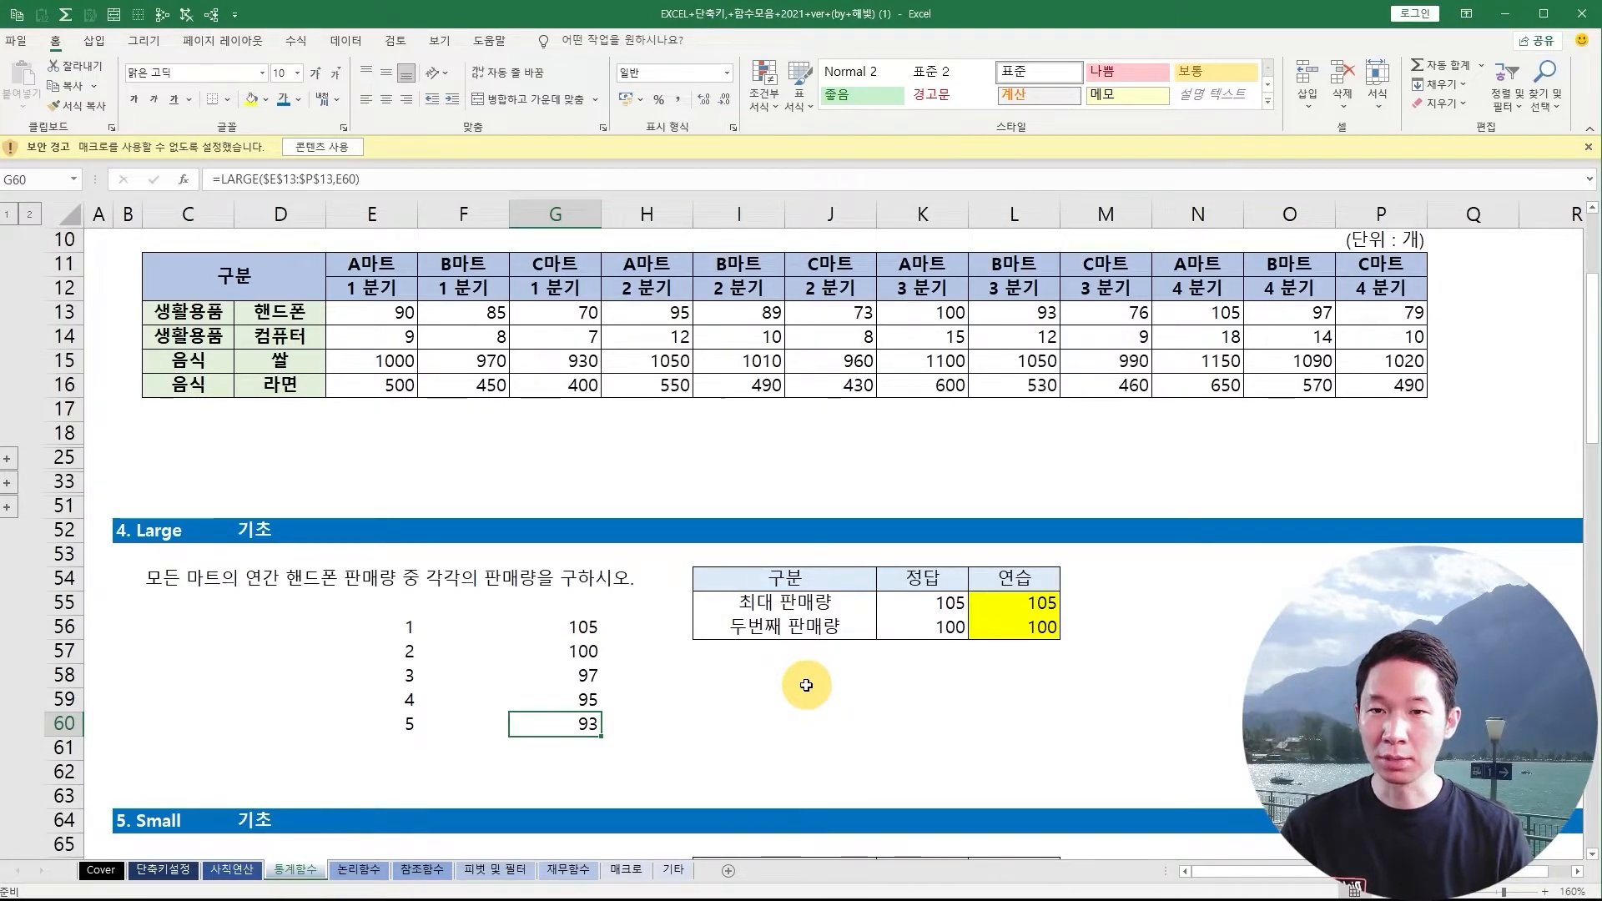
- Group rows 52 to 61 of the Large section and collapse the group
left_click_drag(397, 641, 551, 726)
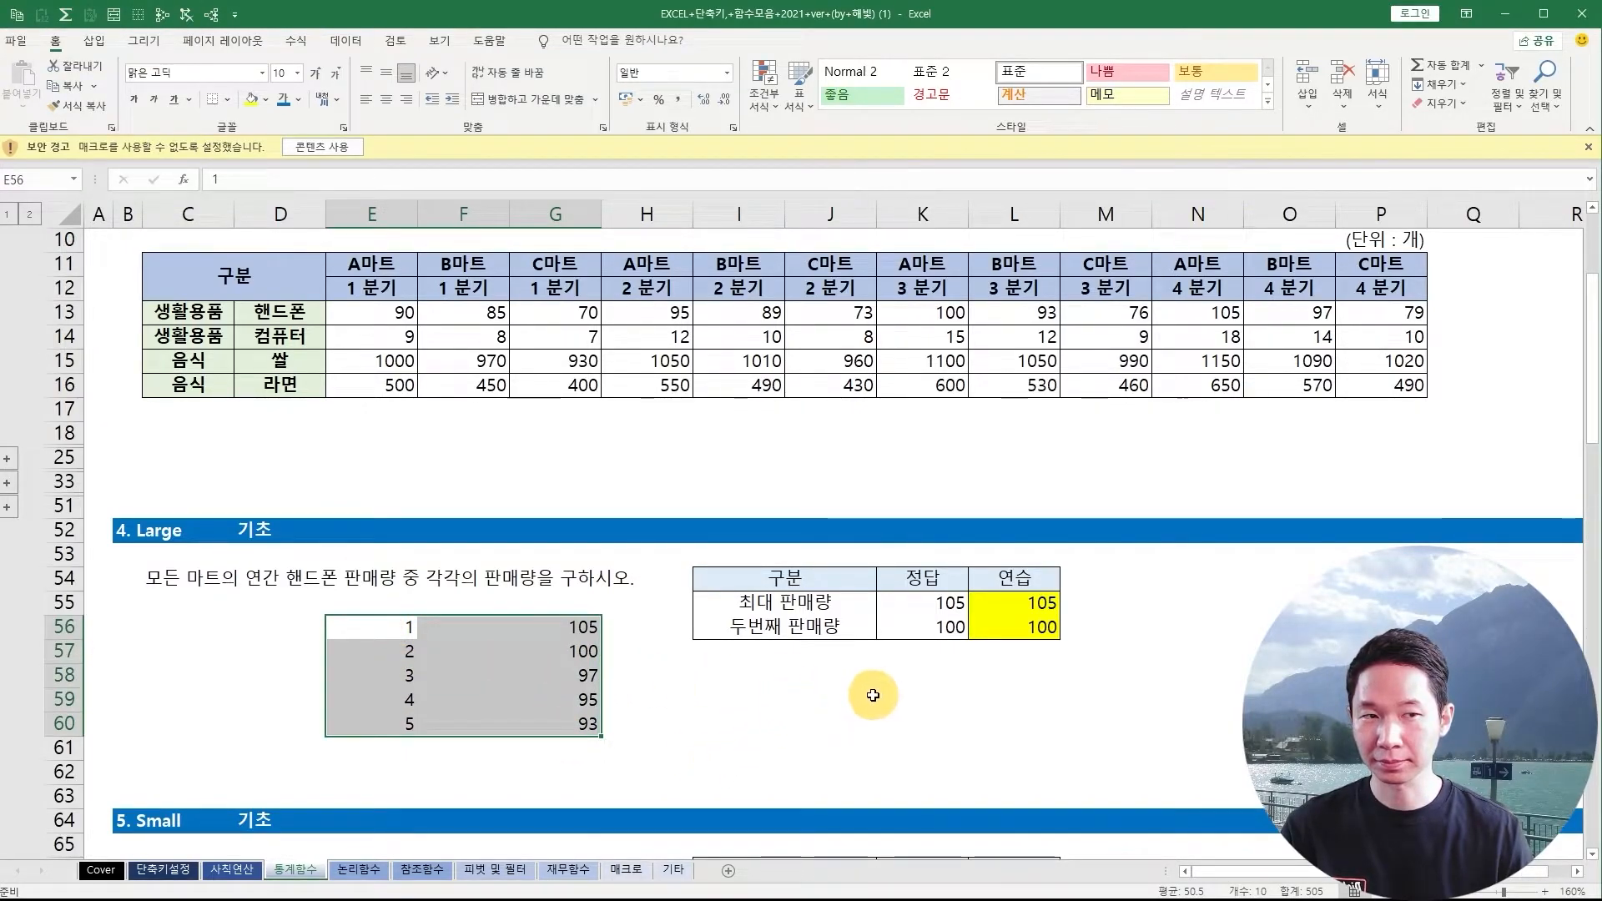
left_click_drag(464, 531, 477, 755)
key("shift+space")
key("alt+shift+Right")
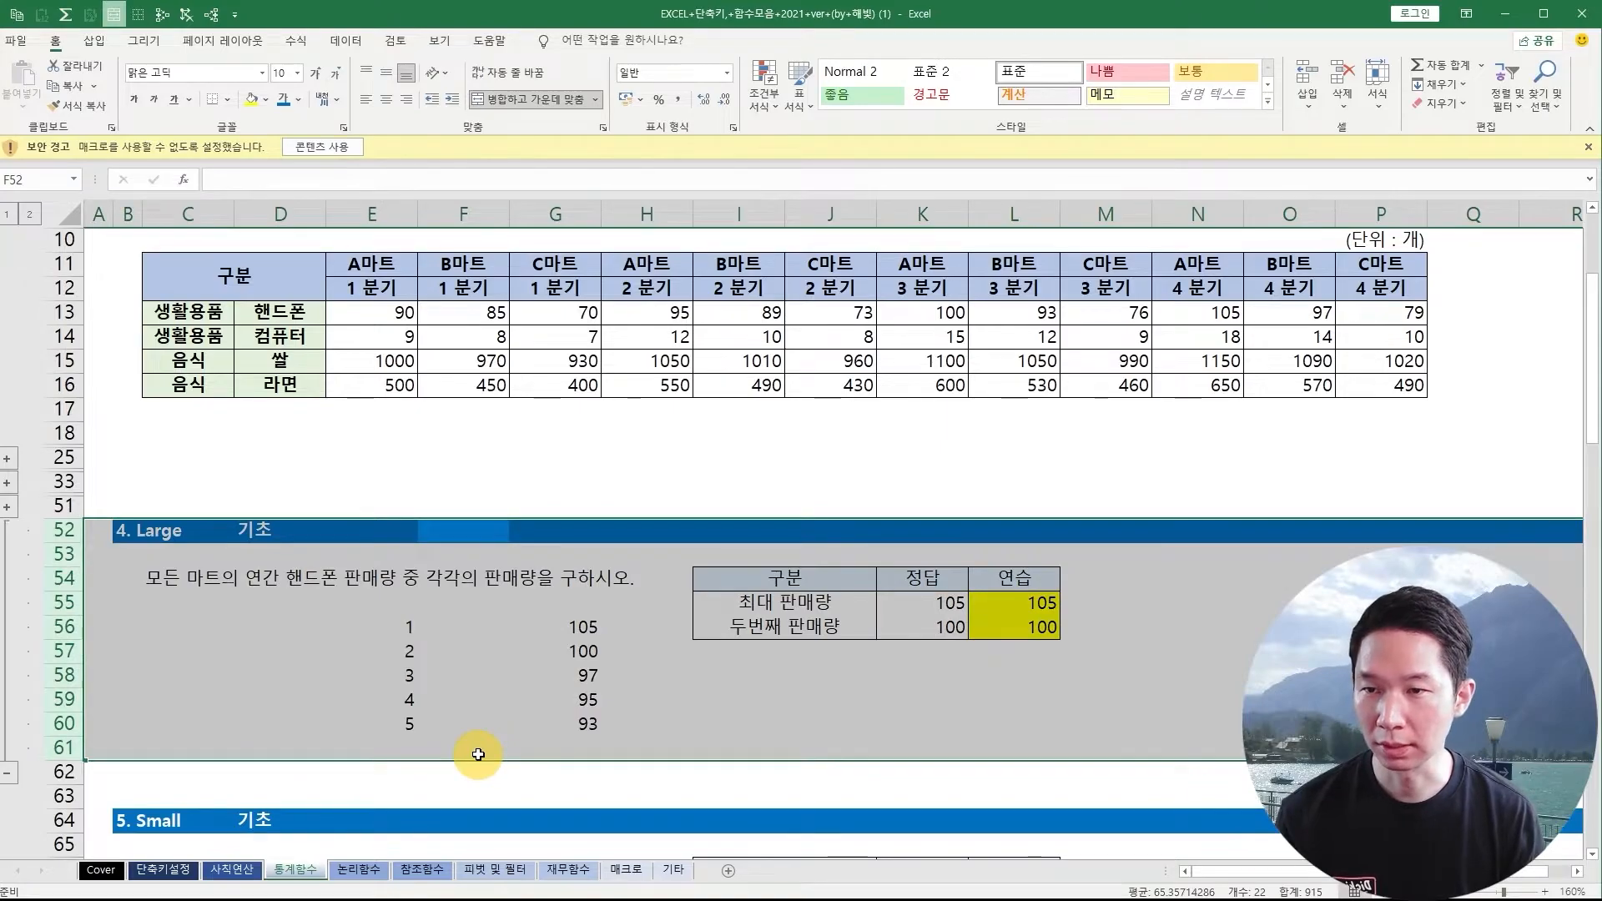
left_click(13, 773)
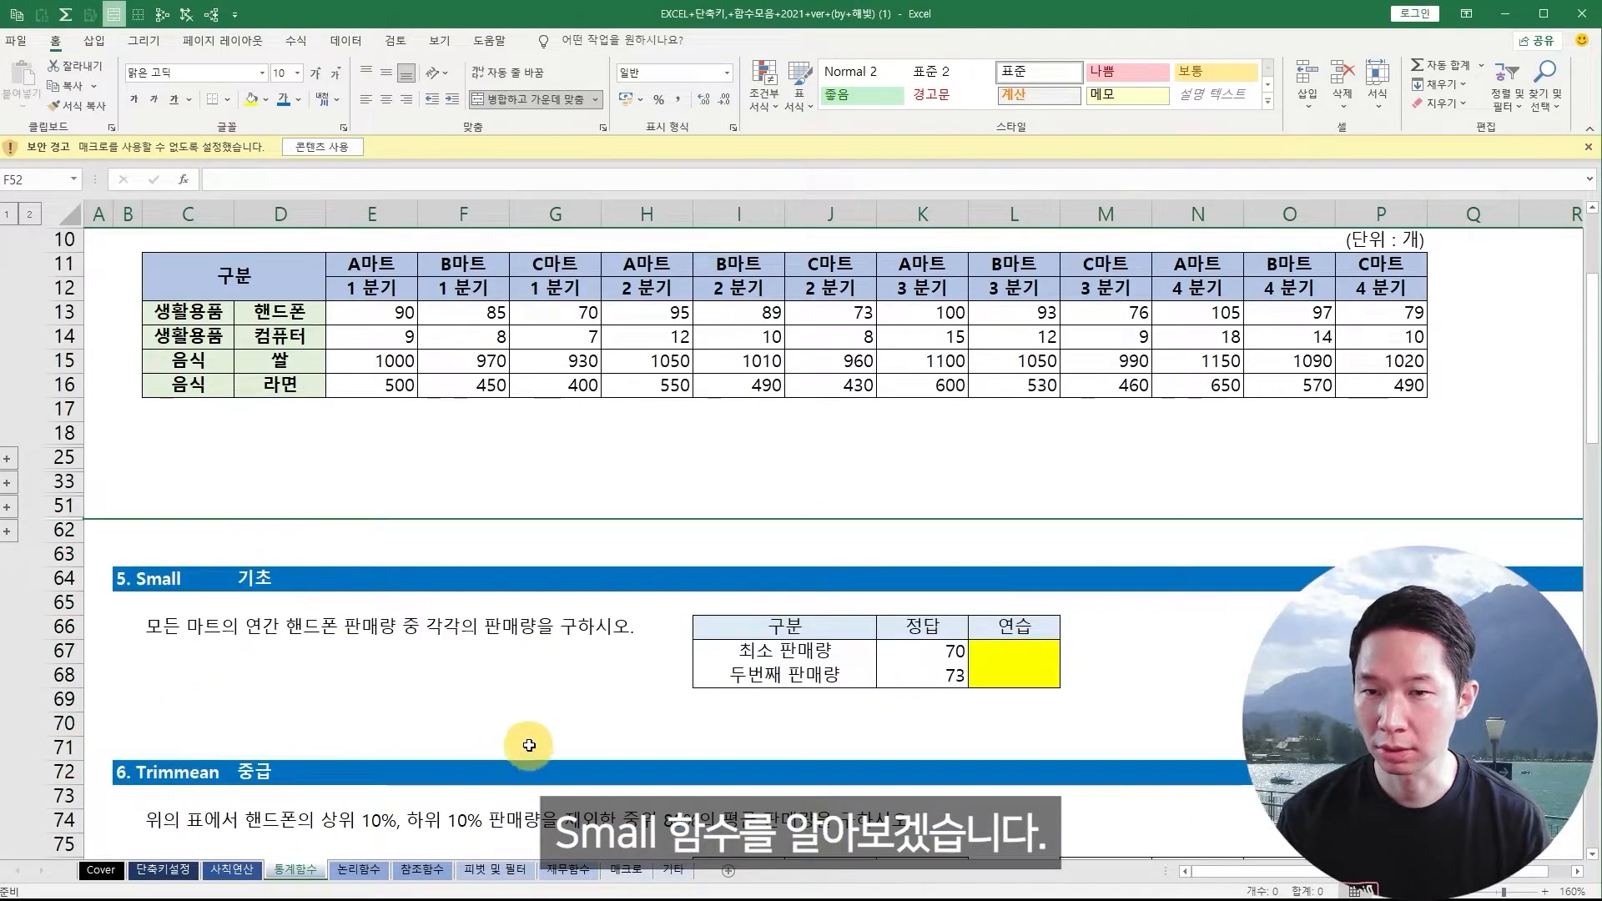
- Enter =SMALL(E13:P13,1) in L67 of the Small section to get the minimum 핸드폰 sales
left_click(546, 703)
left_click(993, 651)
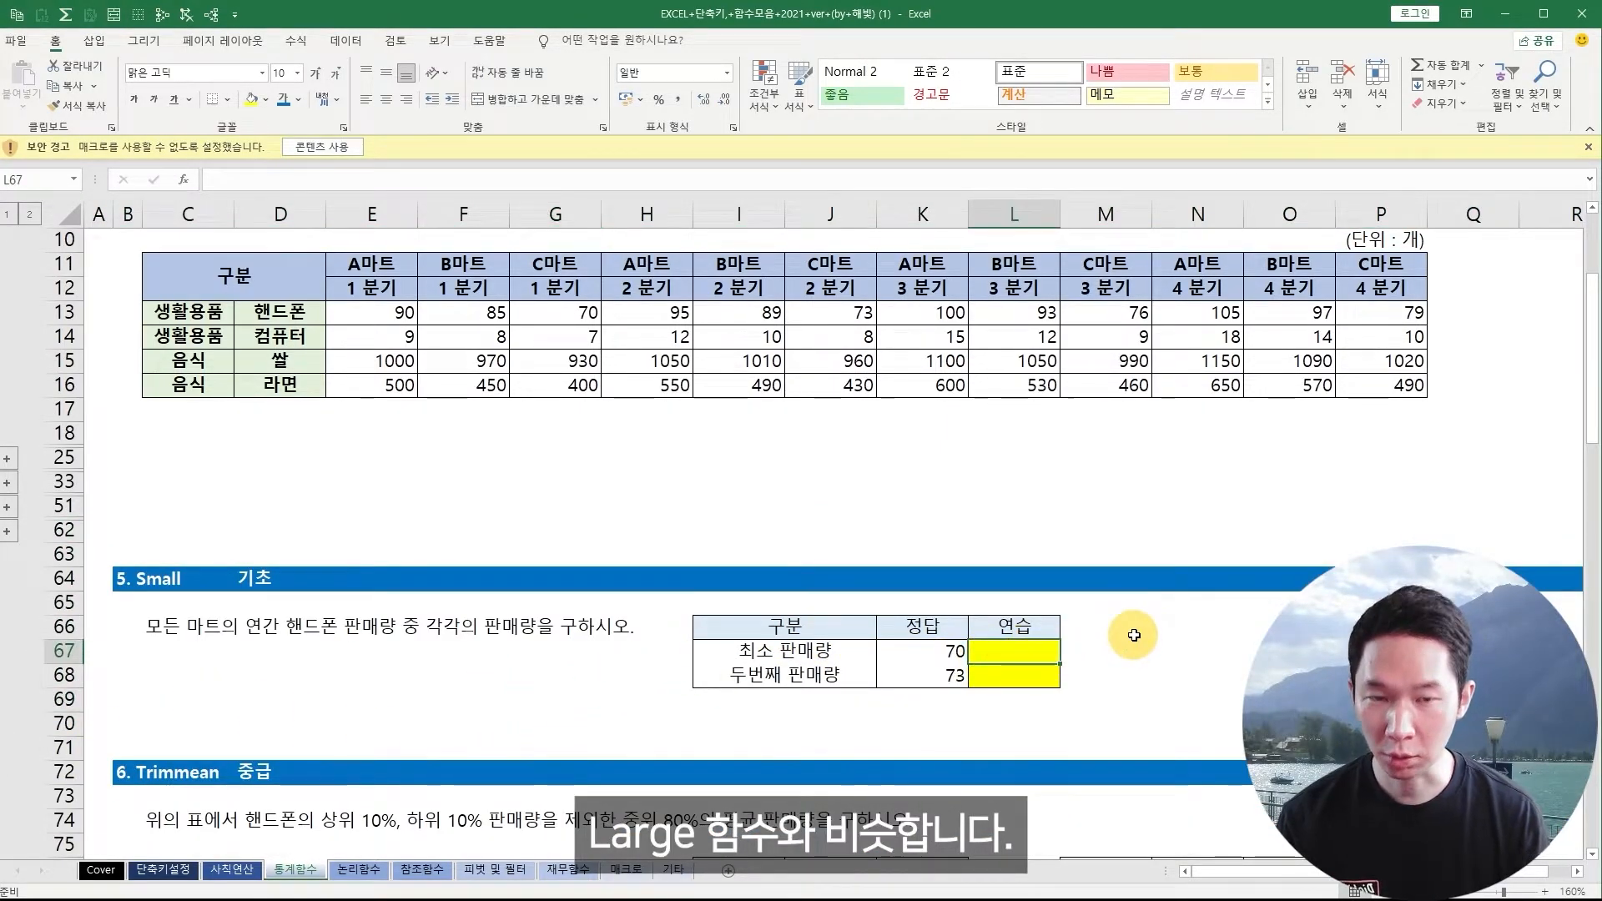
type("=")
type("sma")
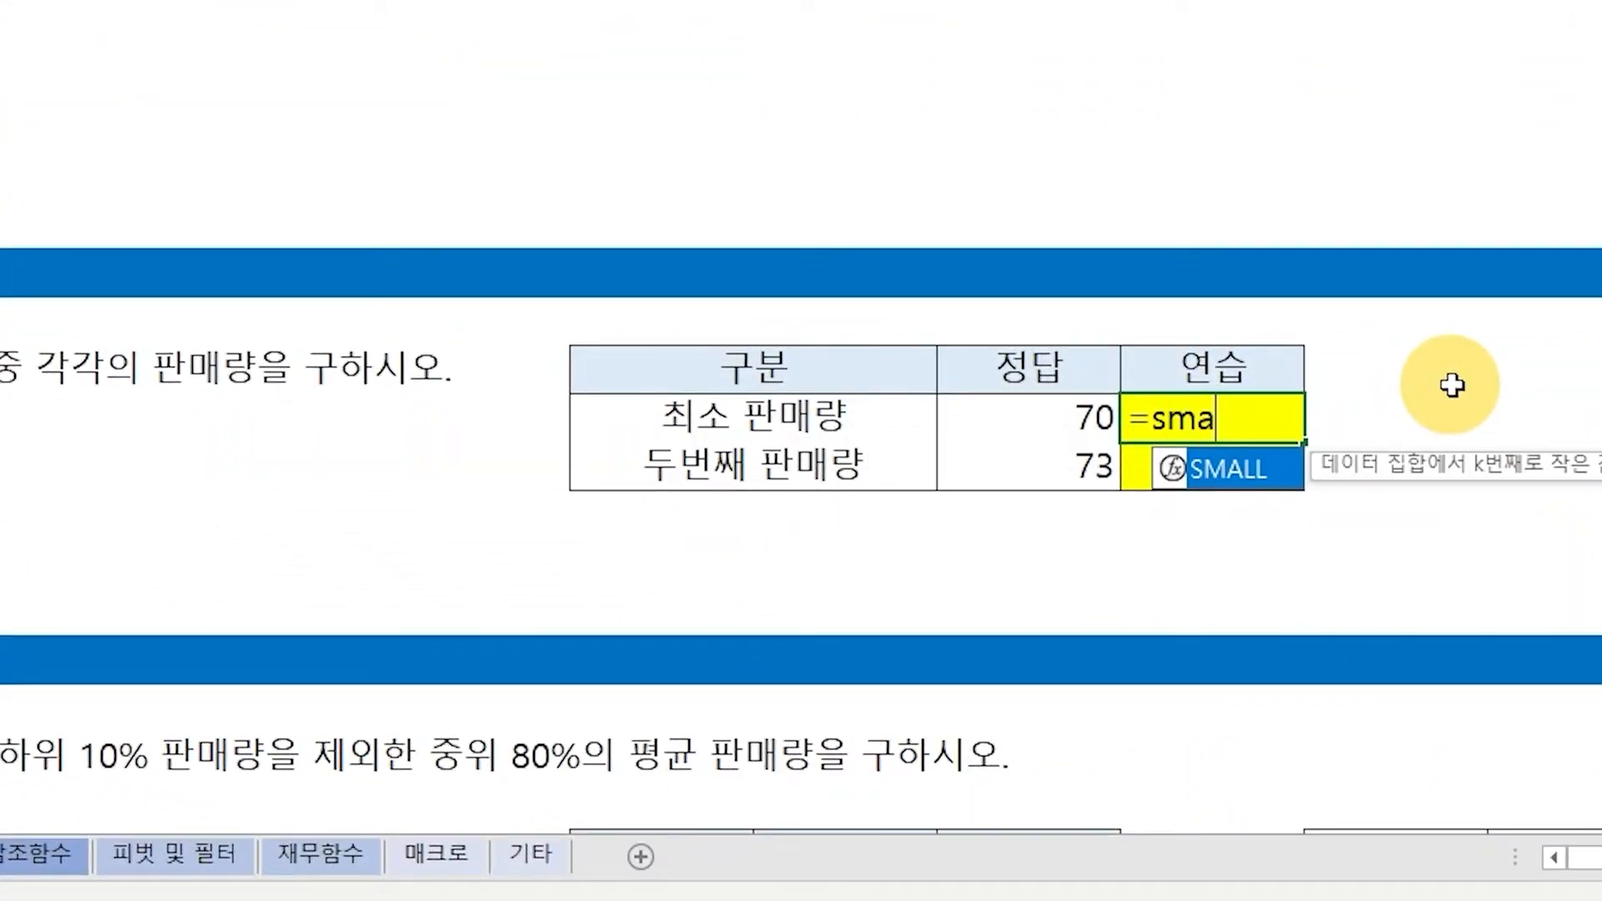
type("ll(")
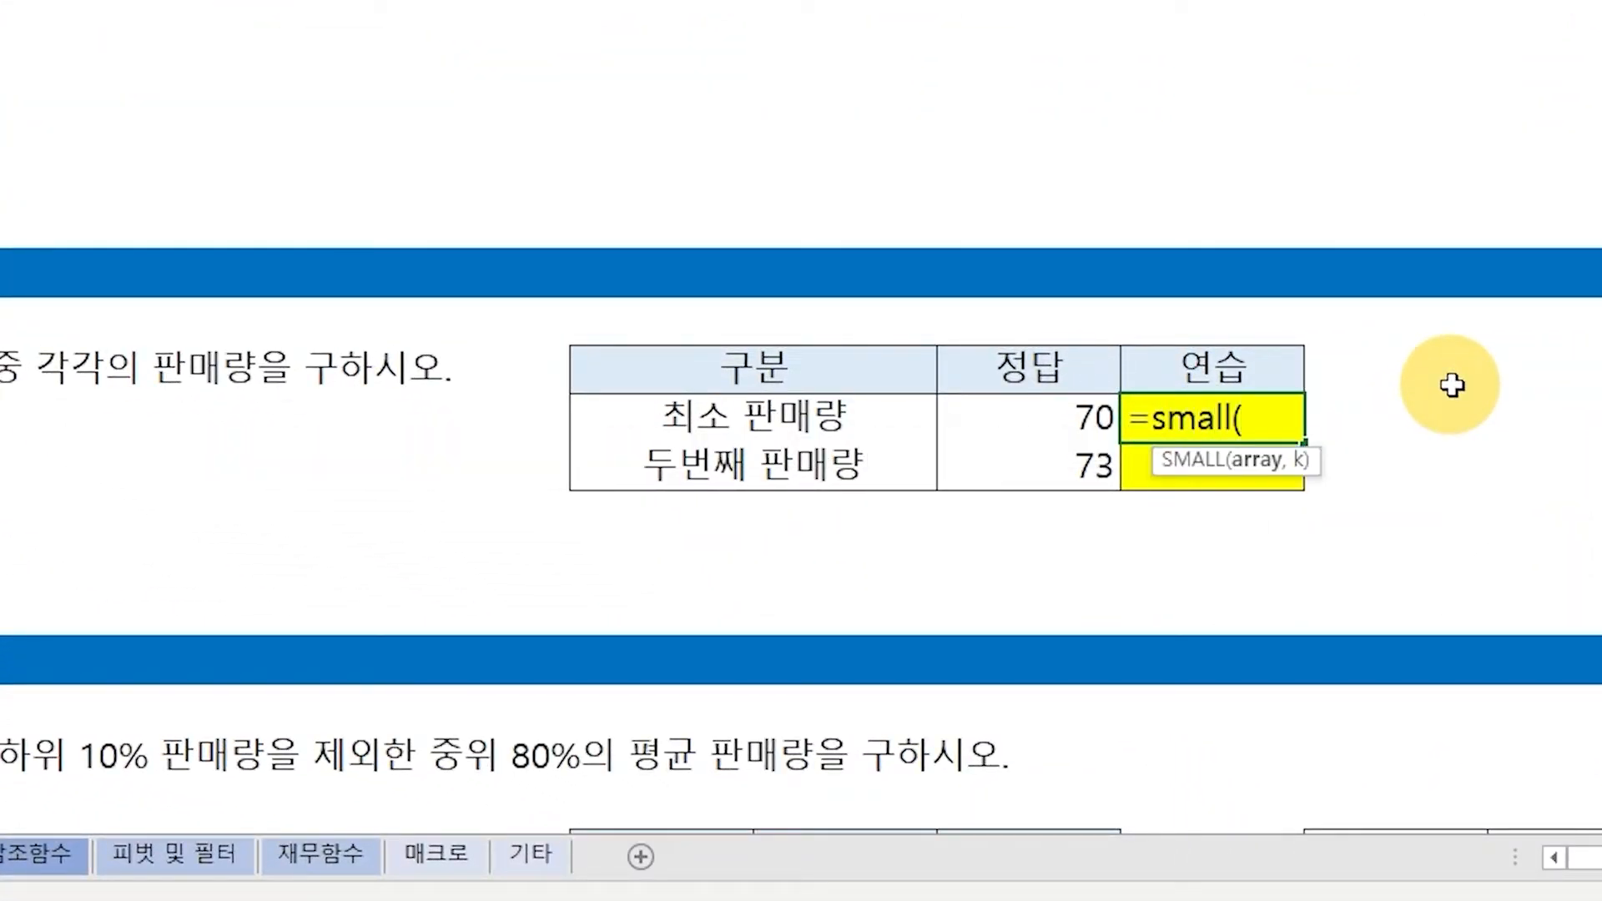
left_click_drag(0, 0, 1601, 0)
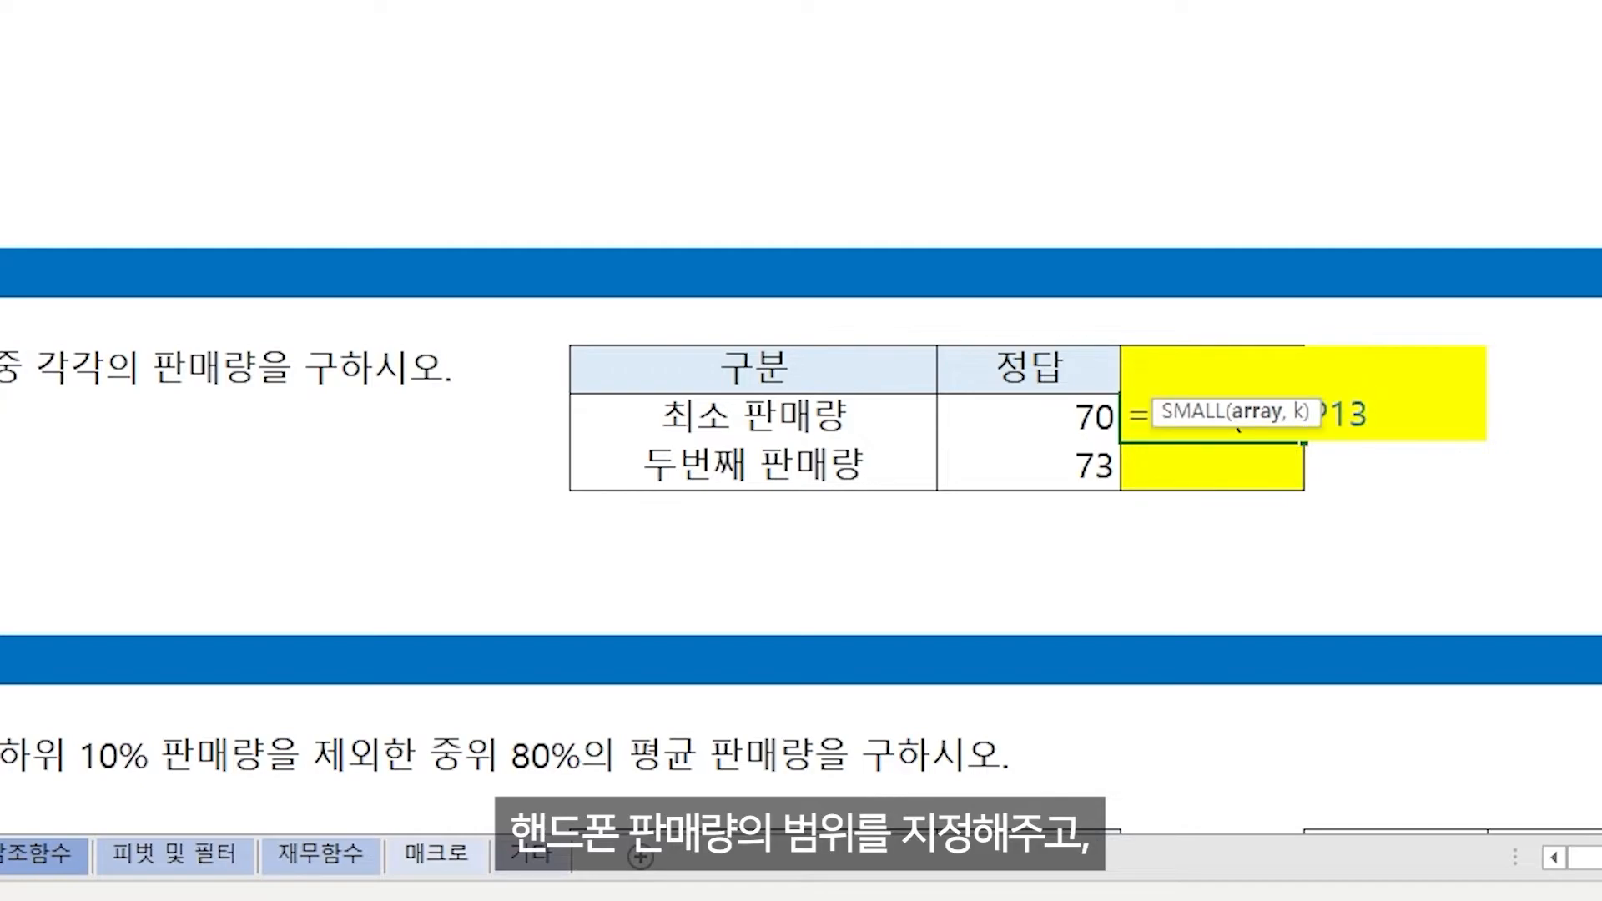
type(",")
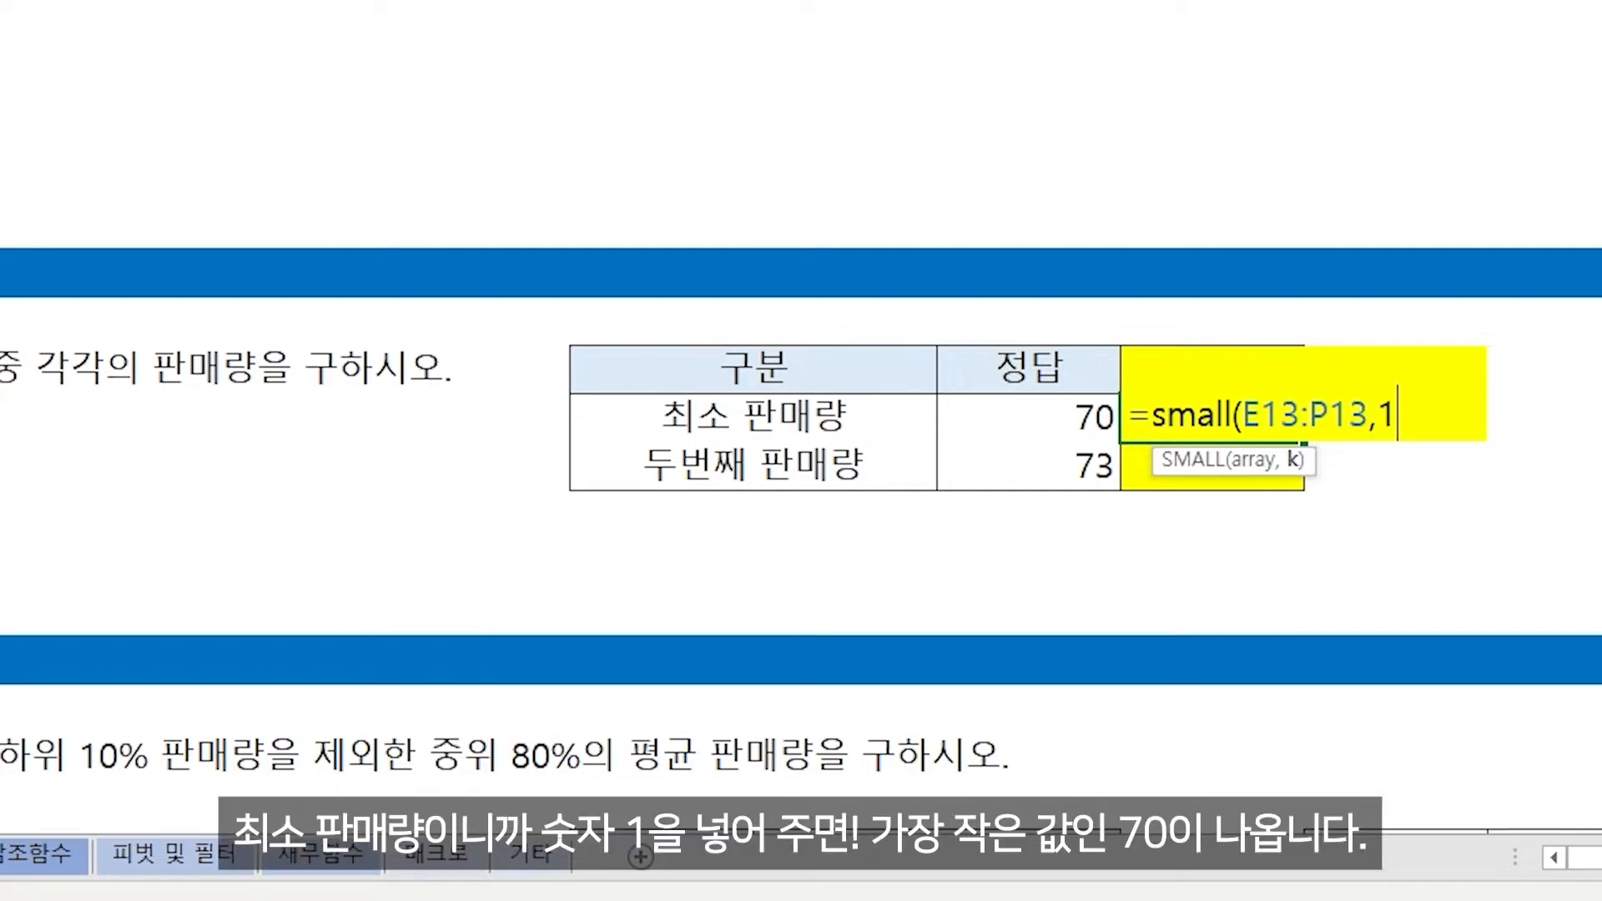
type("1)")
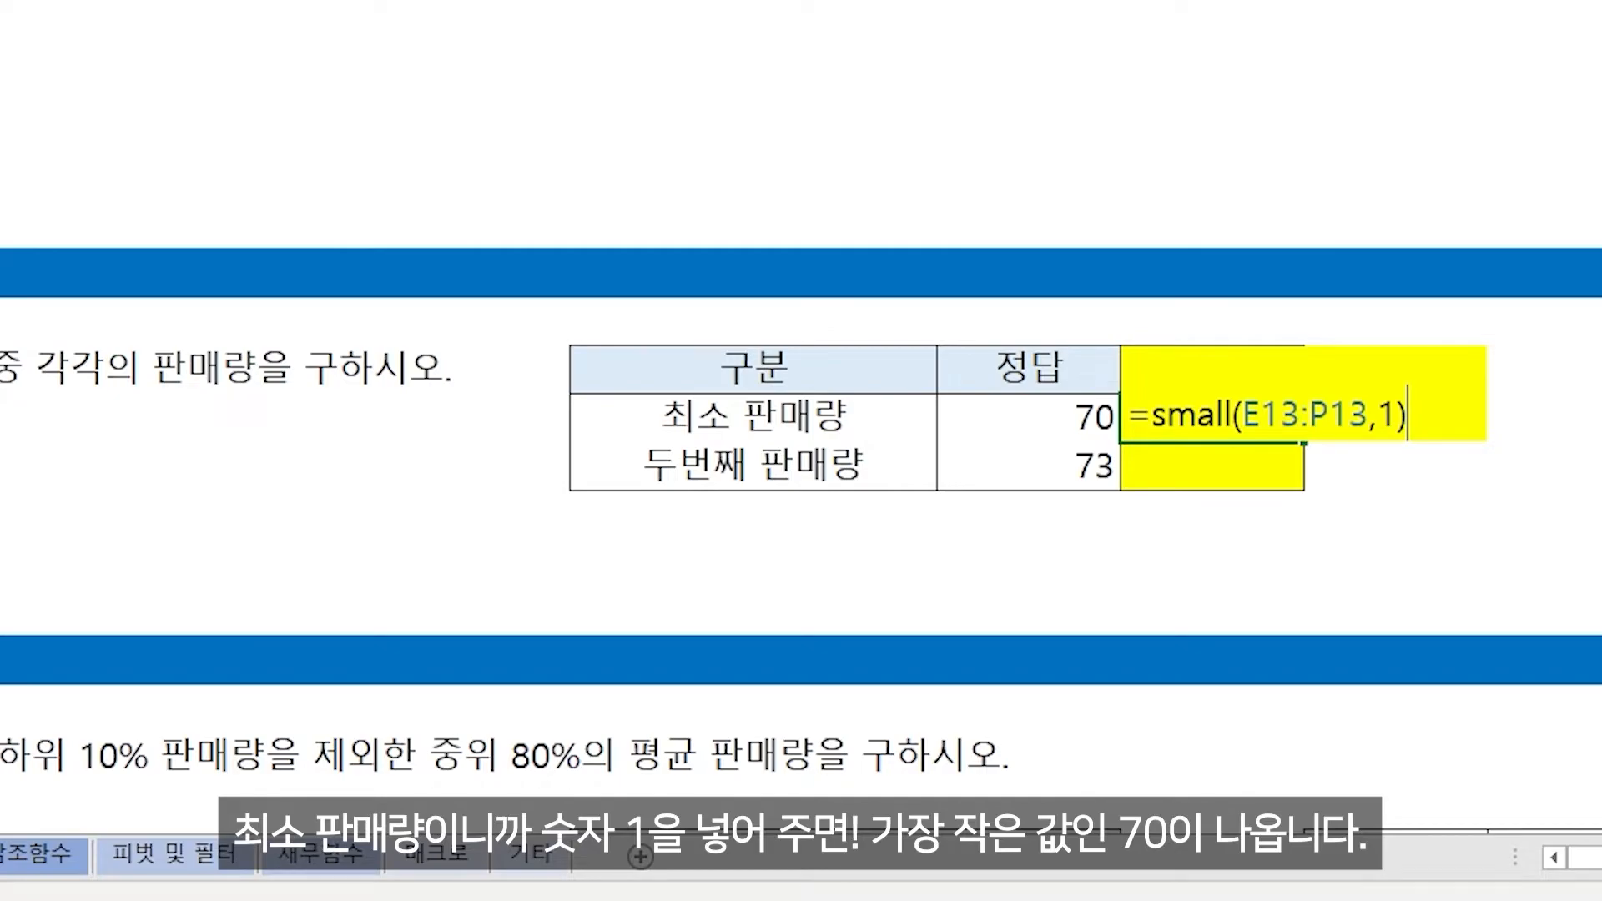
key("Return")
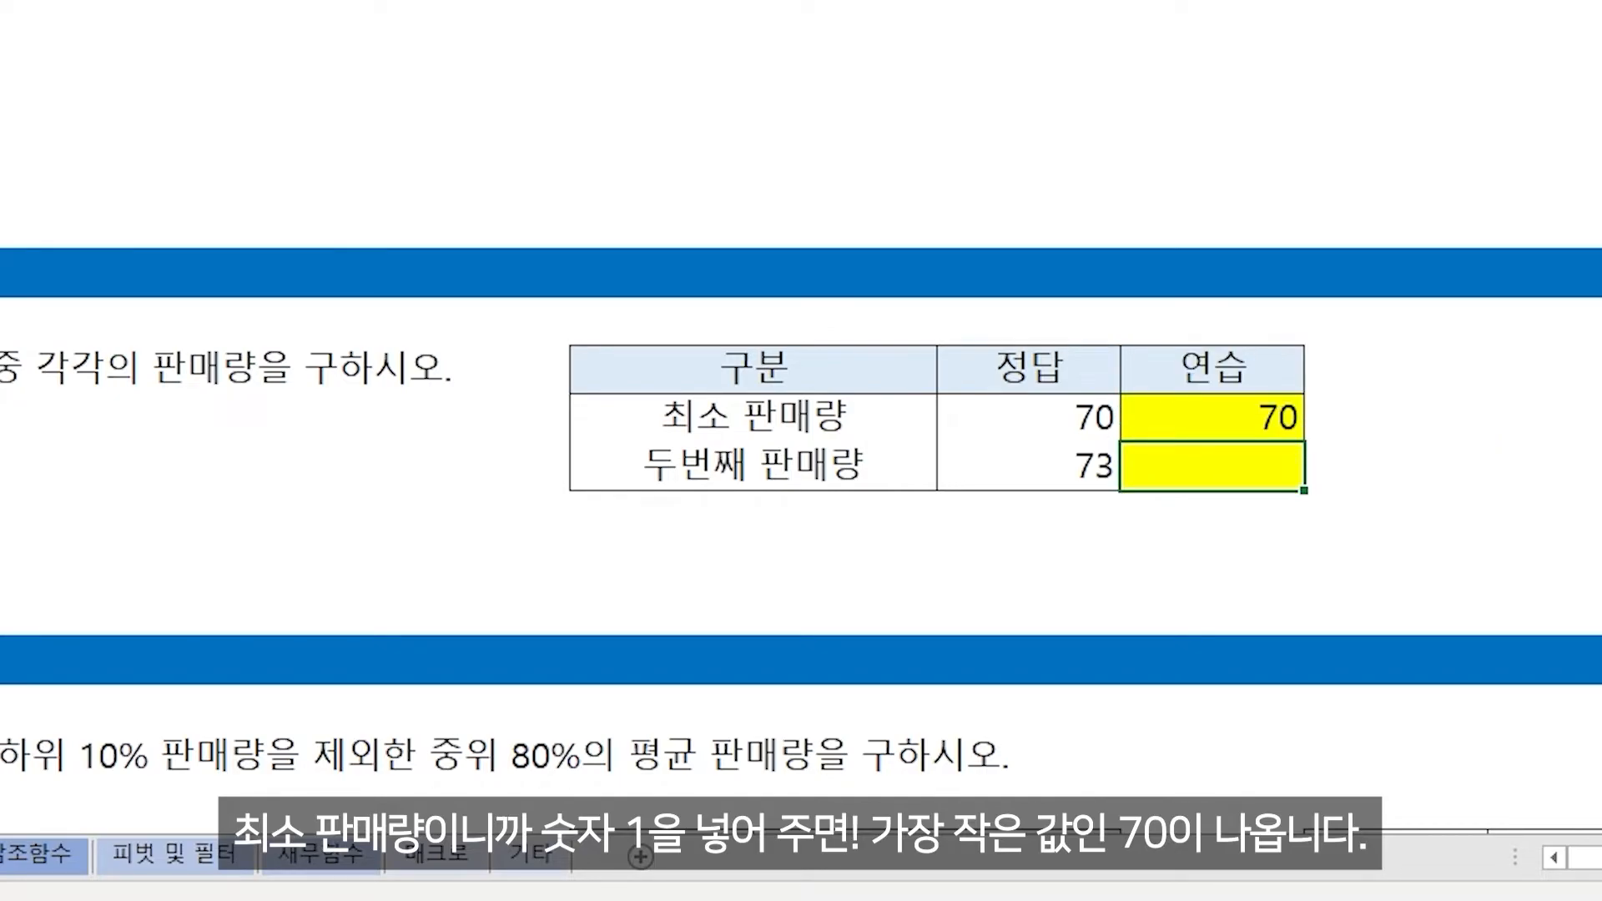
- Enter =SMALL(E13:P13,2) in L68 for the second-smallest 핸드폰 sales and check the formula
type("=sma")
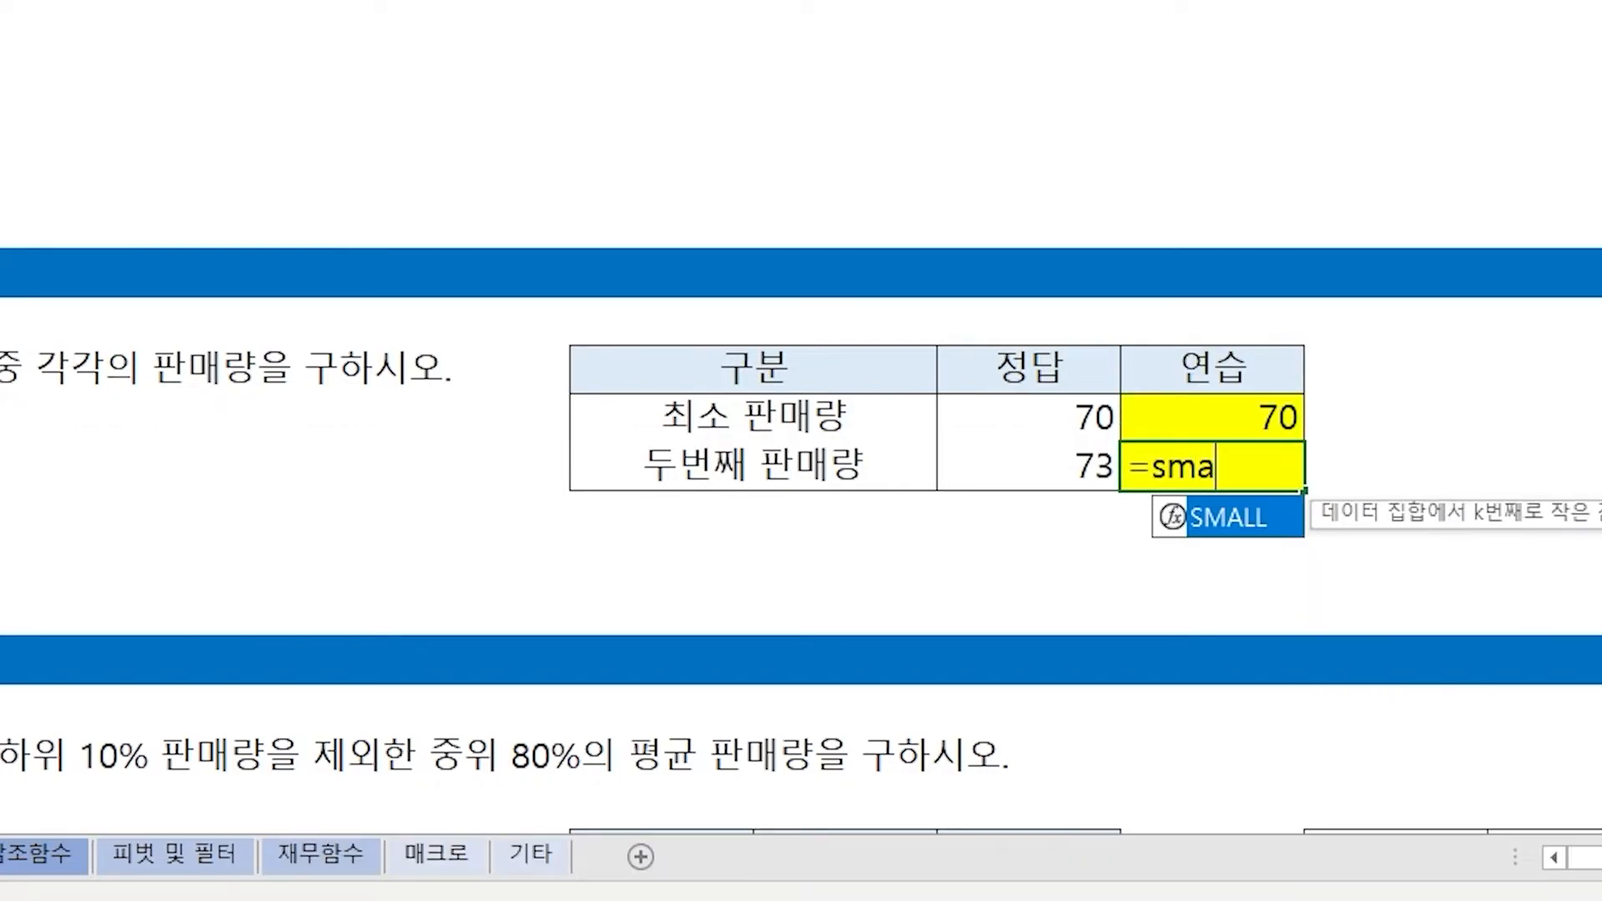
type("ll(")
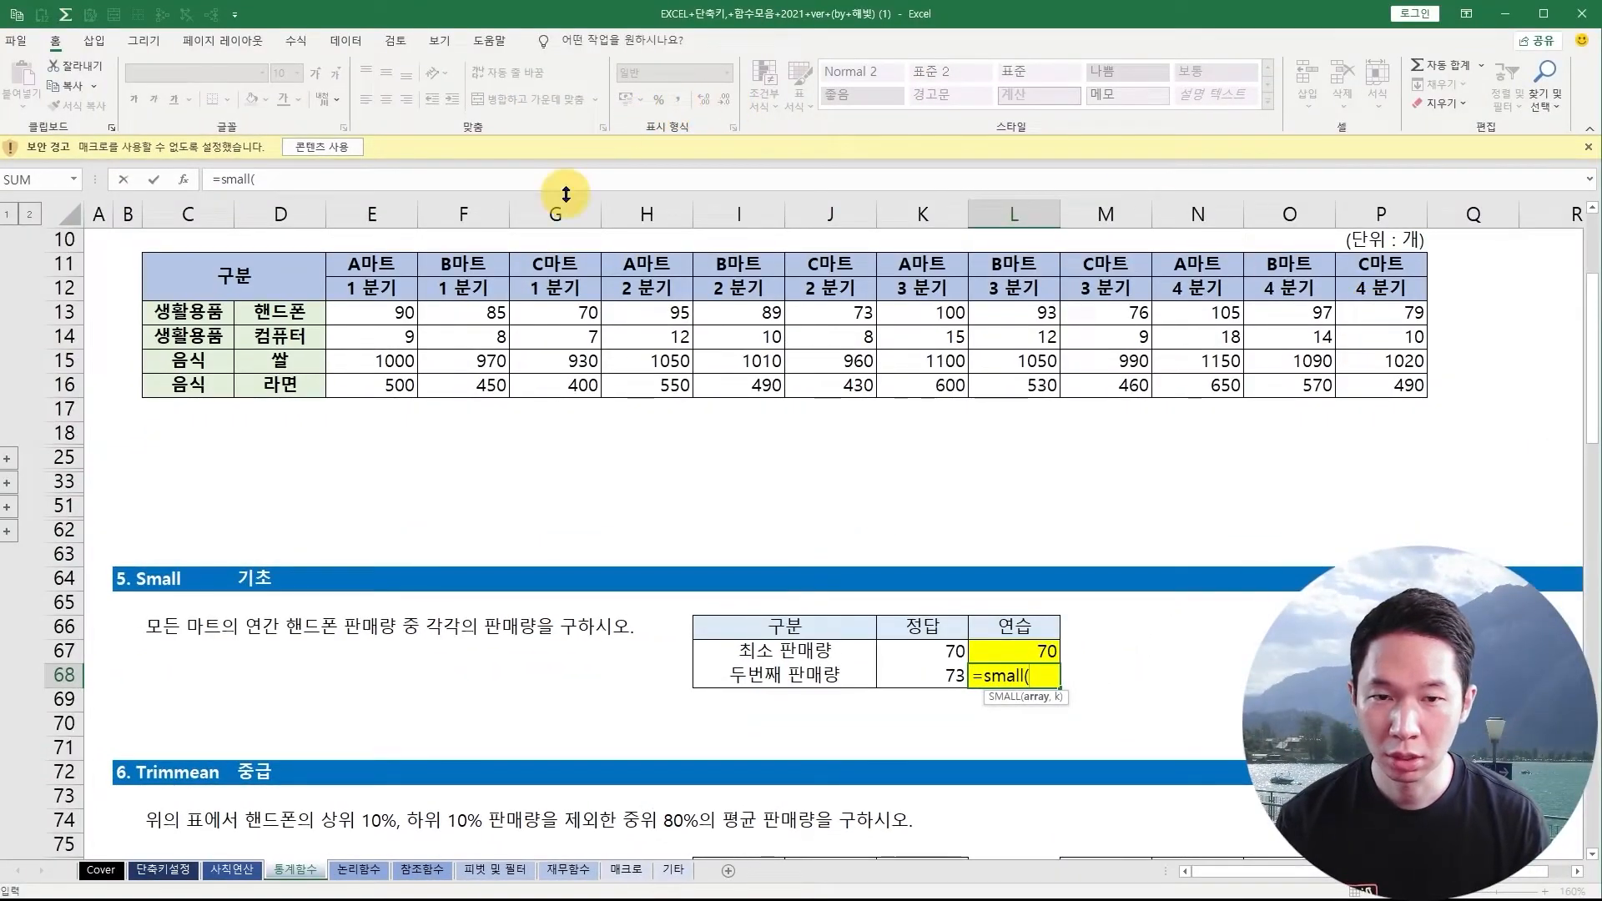
left_click_drag(385, 311, 1381, 314)
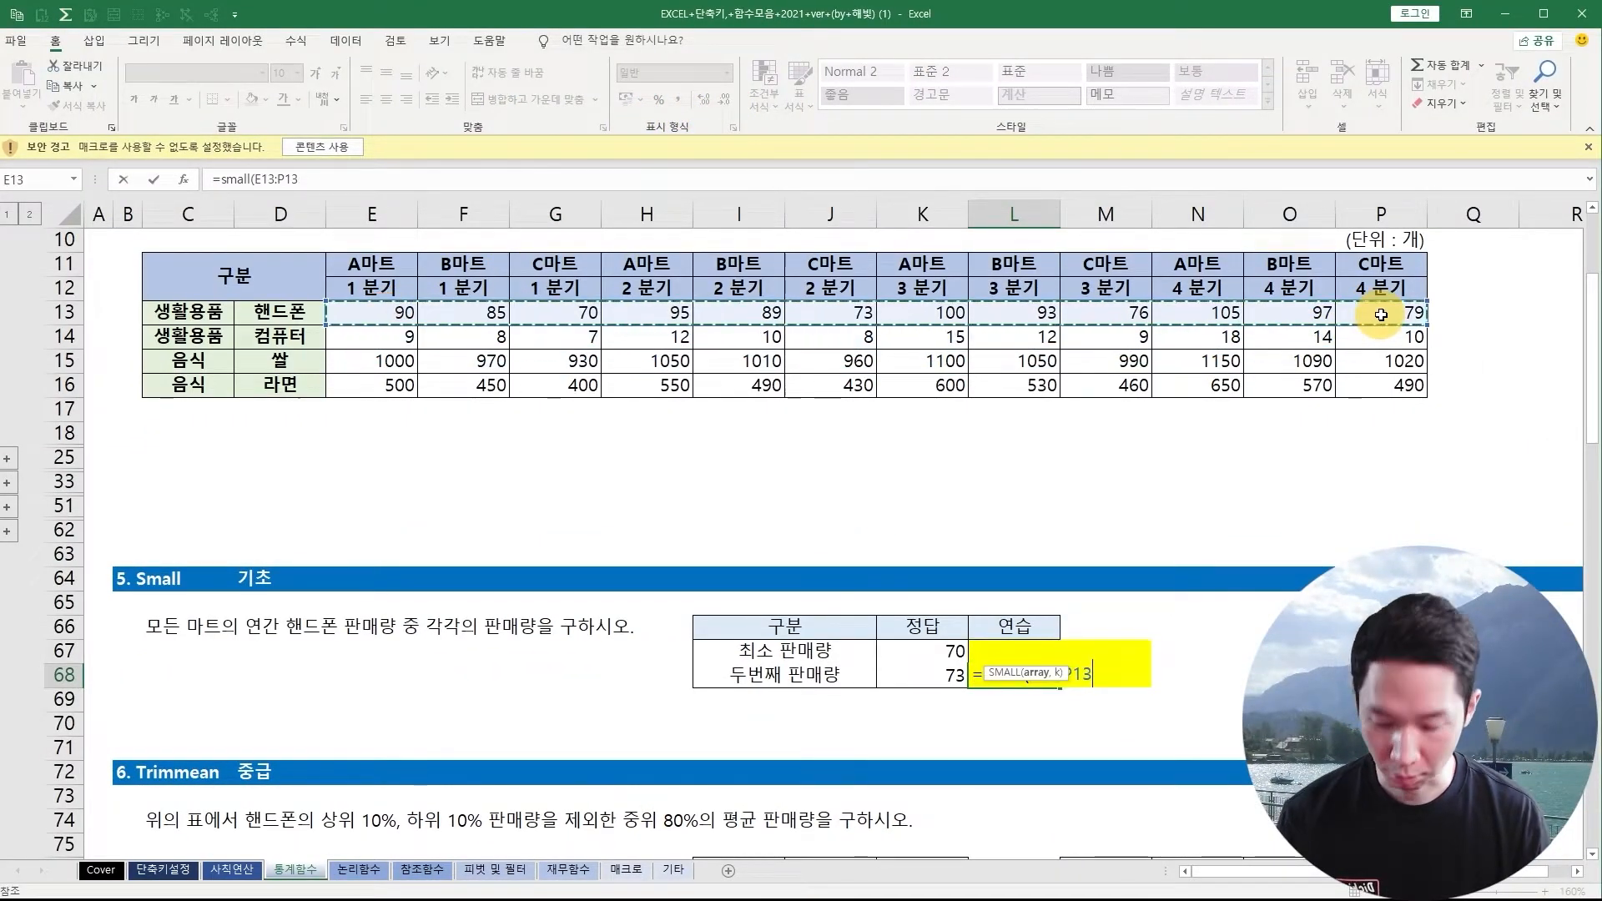
type(",")
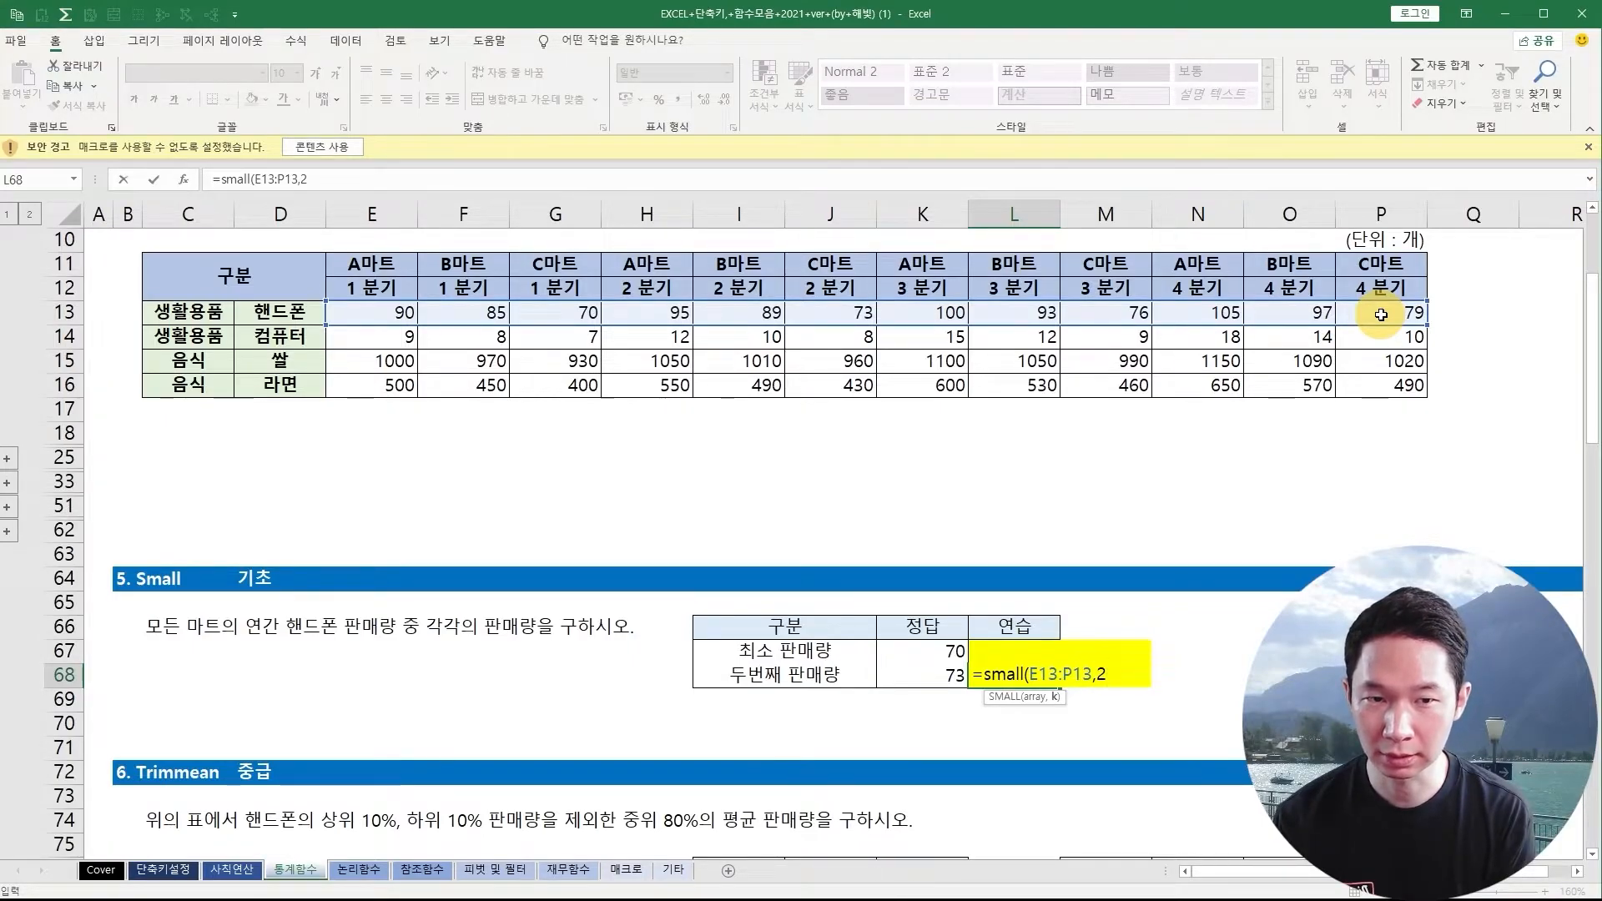
type("2(")
key("BackSpace")
type(")")
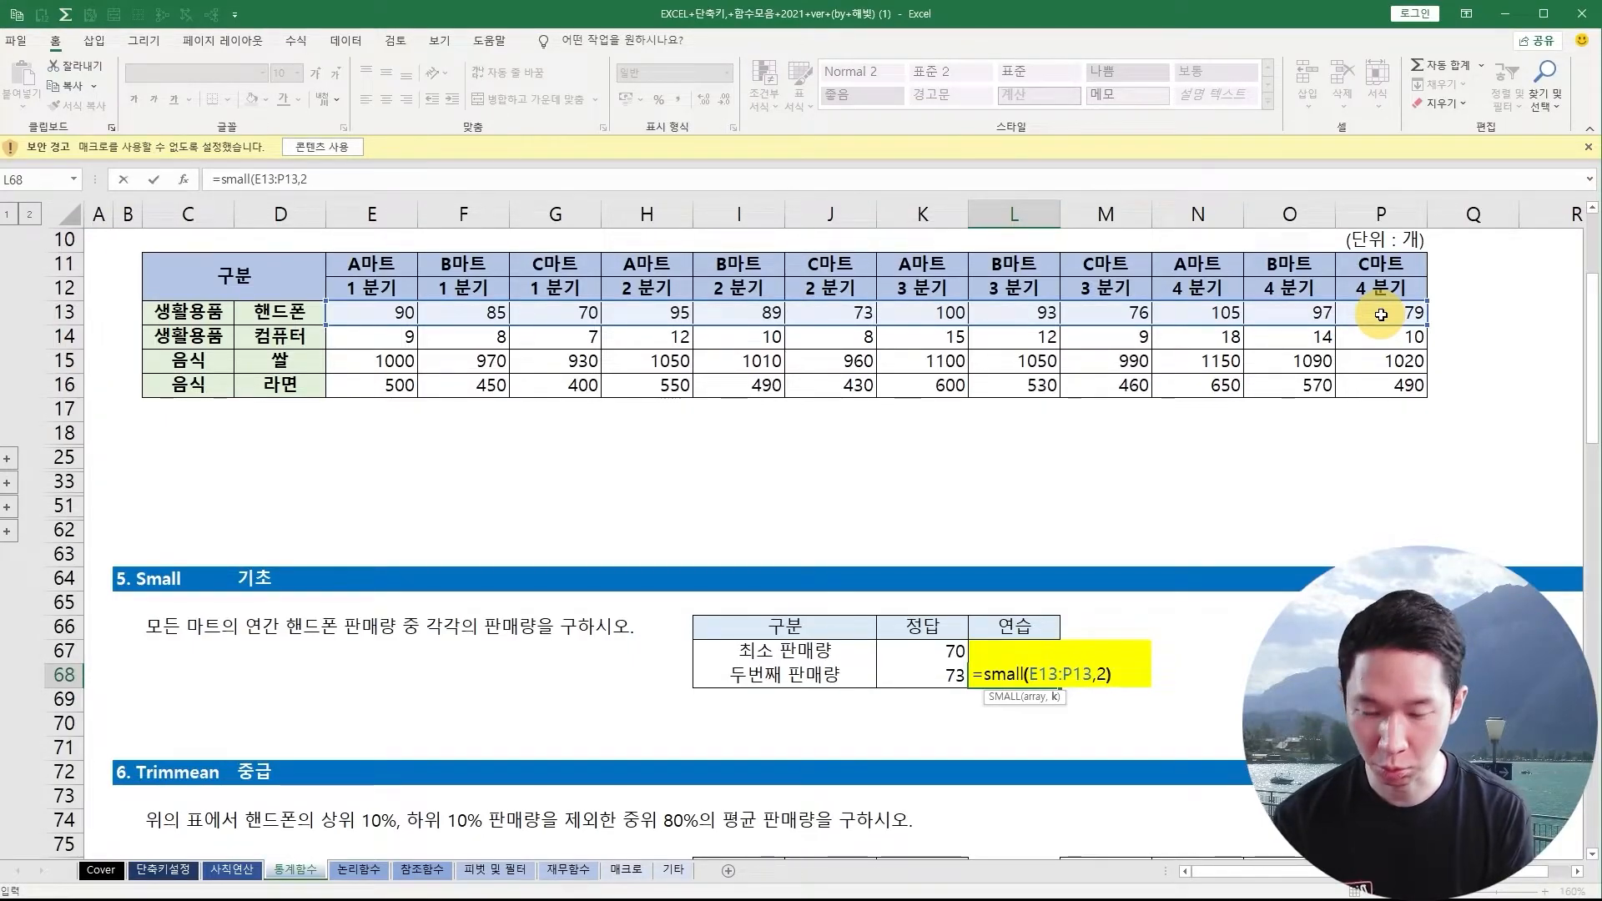
key("Return")
key("Up")
key("F2")
key("Escape")
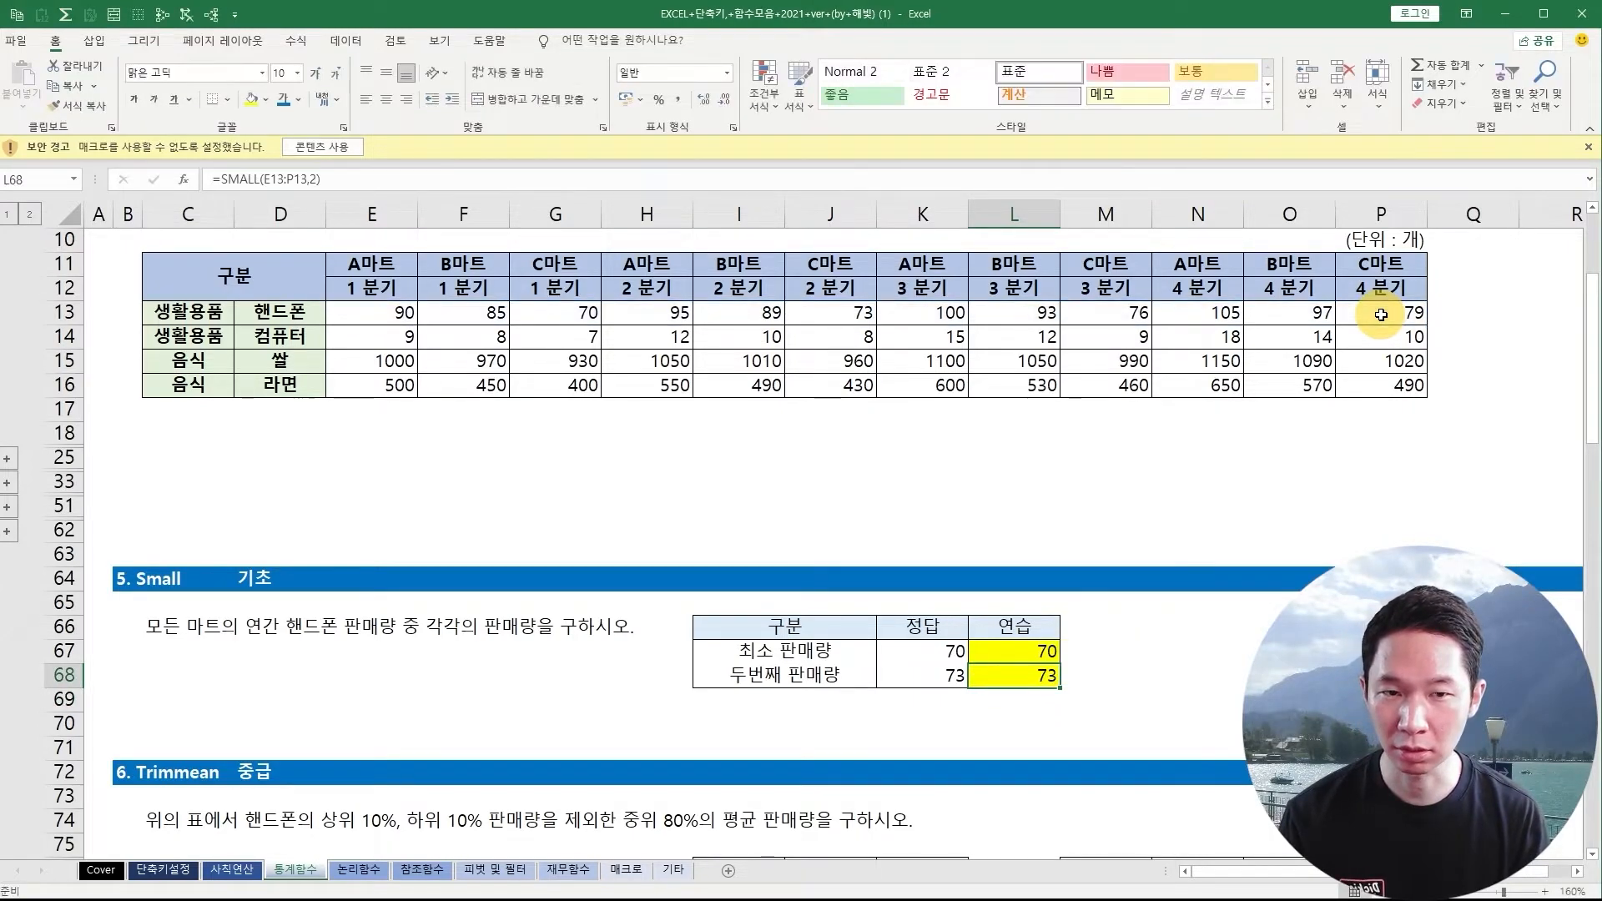
- Insert three blank rows at row 70, between the Small and Trimmean sections
key("Left")
key("Left")
key("Left")
key("Left")
key("Left")
key("Left")
key("Down")
key("Down")
key("shift+space")
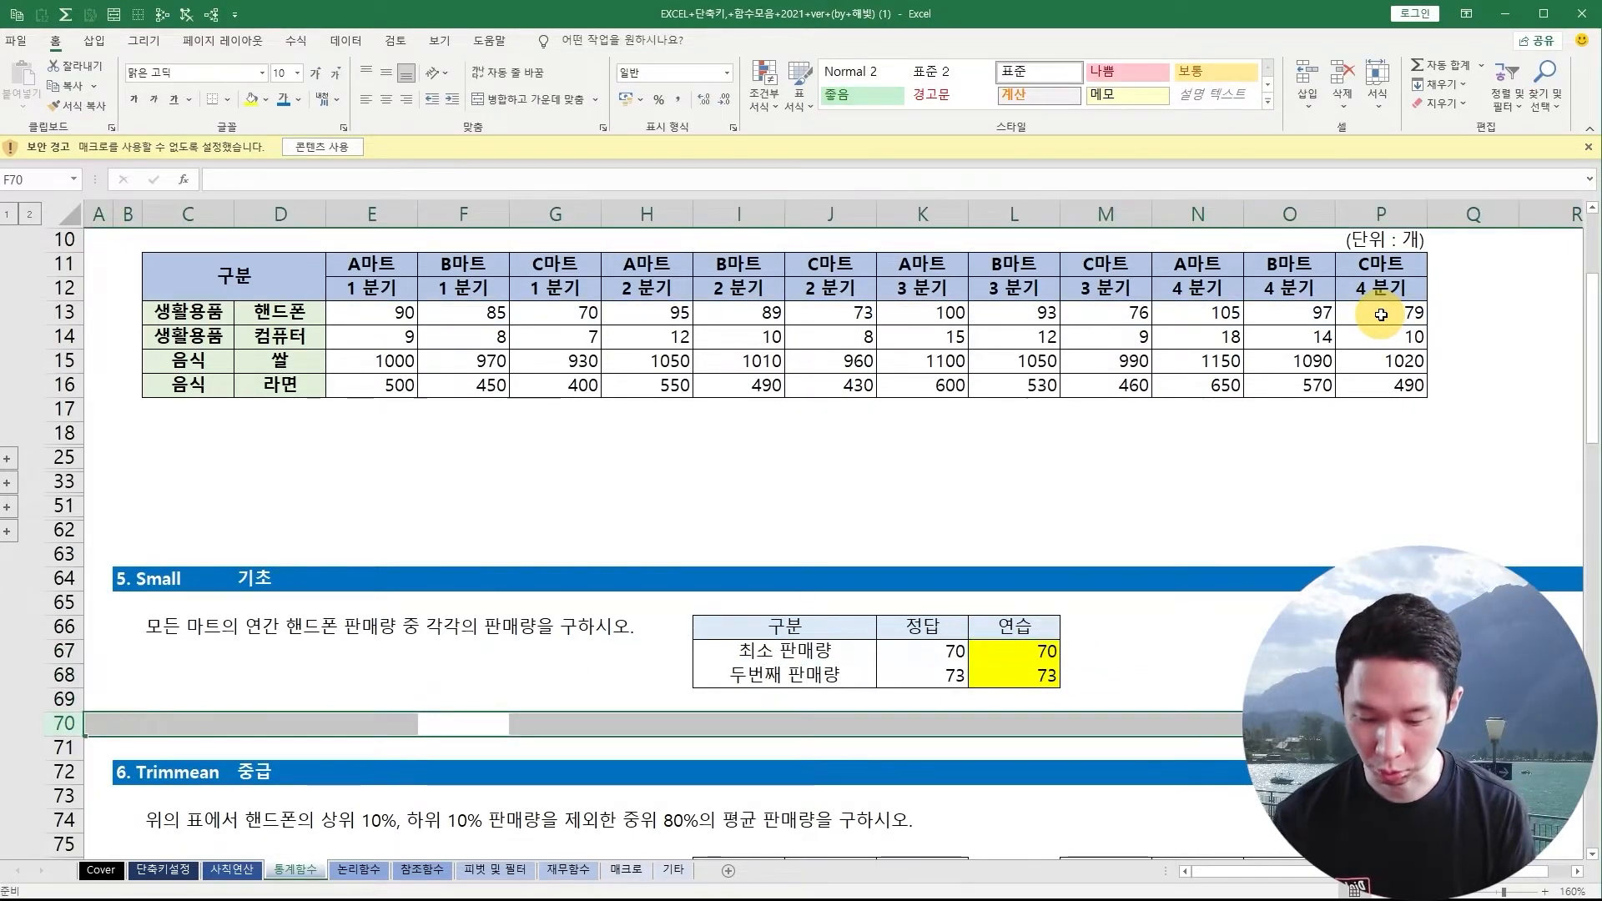
key("ctrl+plus")
key("ctrl+plus")
key("ctrl+plus")
- Enter the rank numbers 1, 2, 3, 4 and 5 down cells D68 to D72 in the Small section
key("Left")
key("Up")
key("Up")
key("Left")
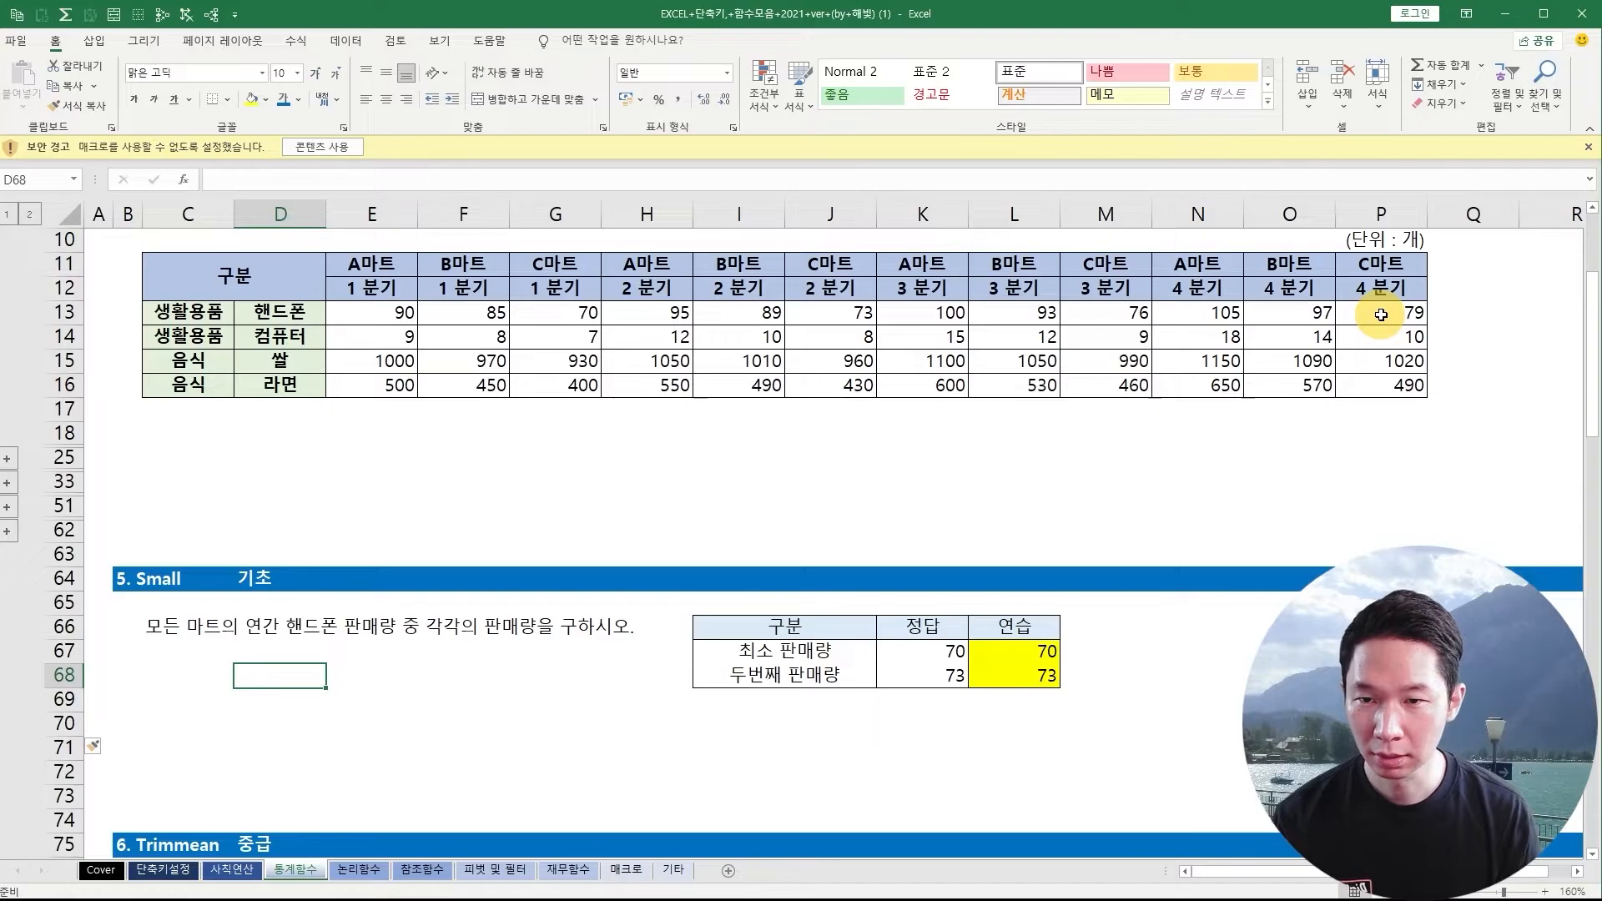
type("1 2 3 4 5")
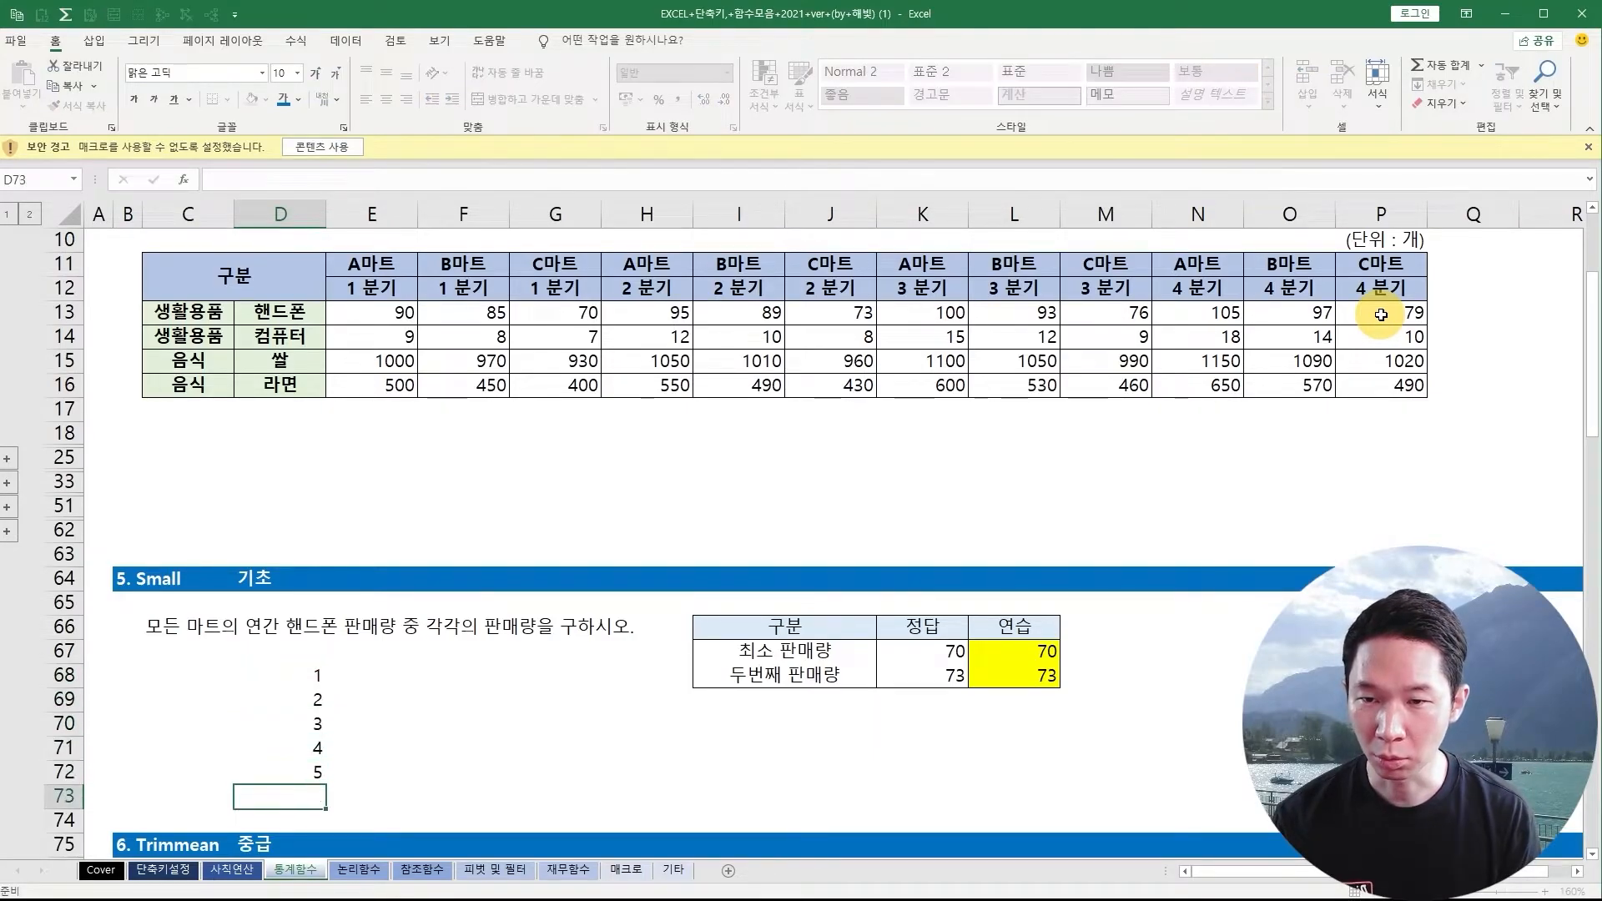
key("Up")
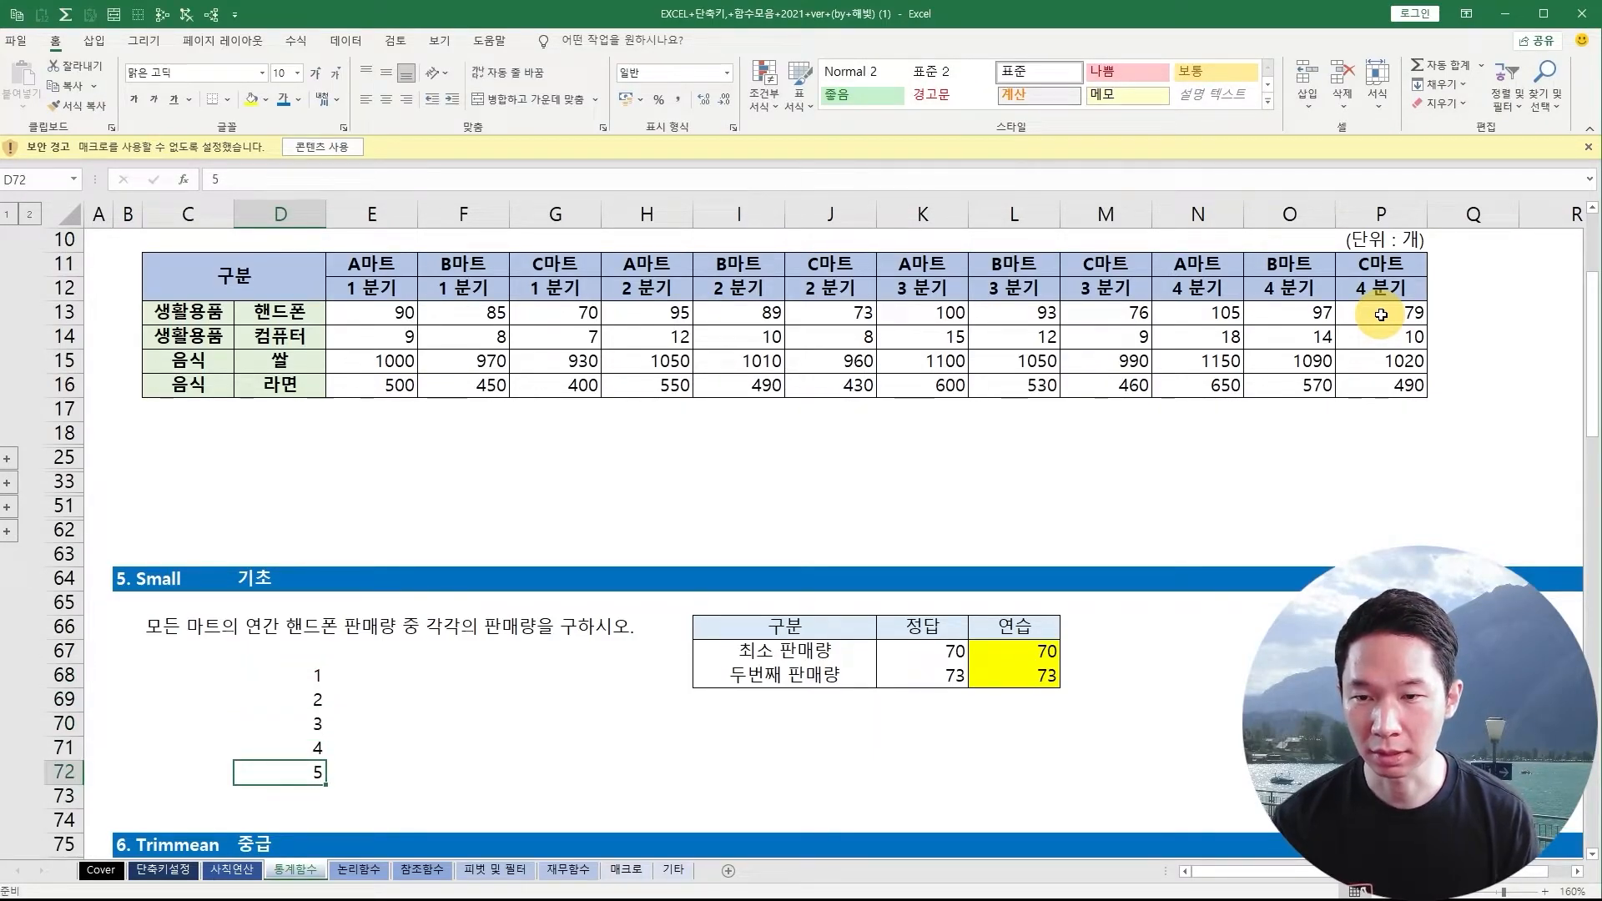
- Change the last rank number in D72 of the Small section to 7
type("7")
key("Return")
- Enter =SMALL(E13:P13,D68) in F68 to rank the 핸드폰 sales by the number in D68
key("Right")
key("Up")
key("Up")
key("Up")
key("Up")
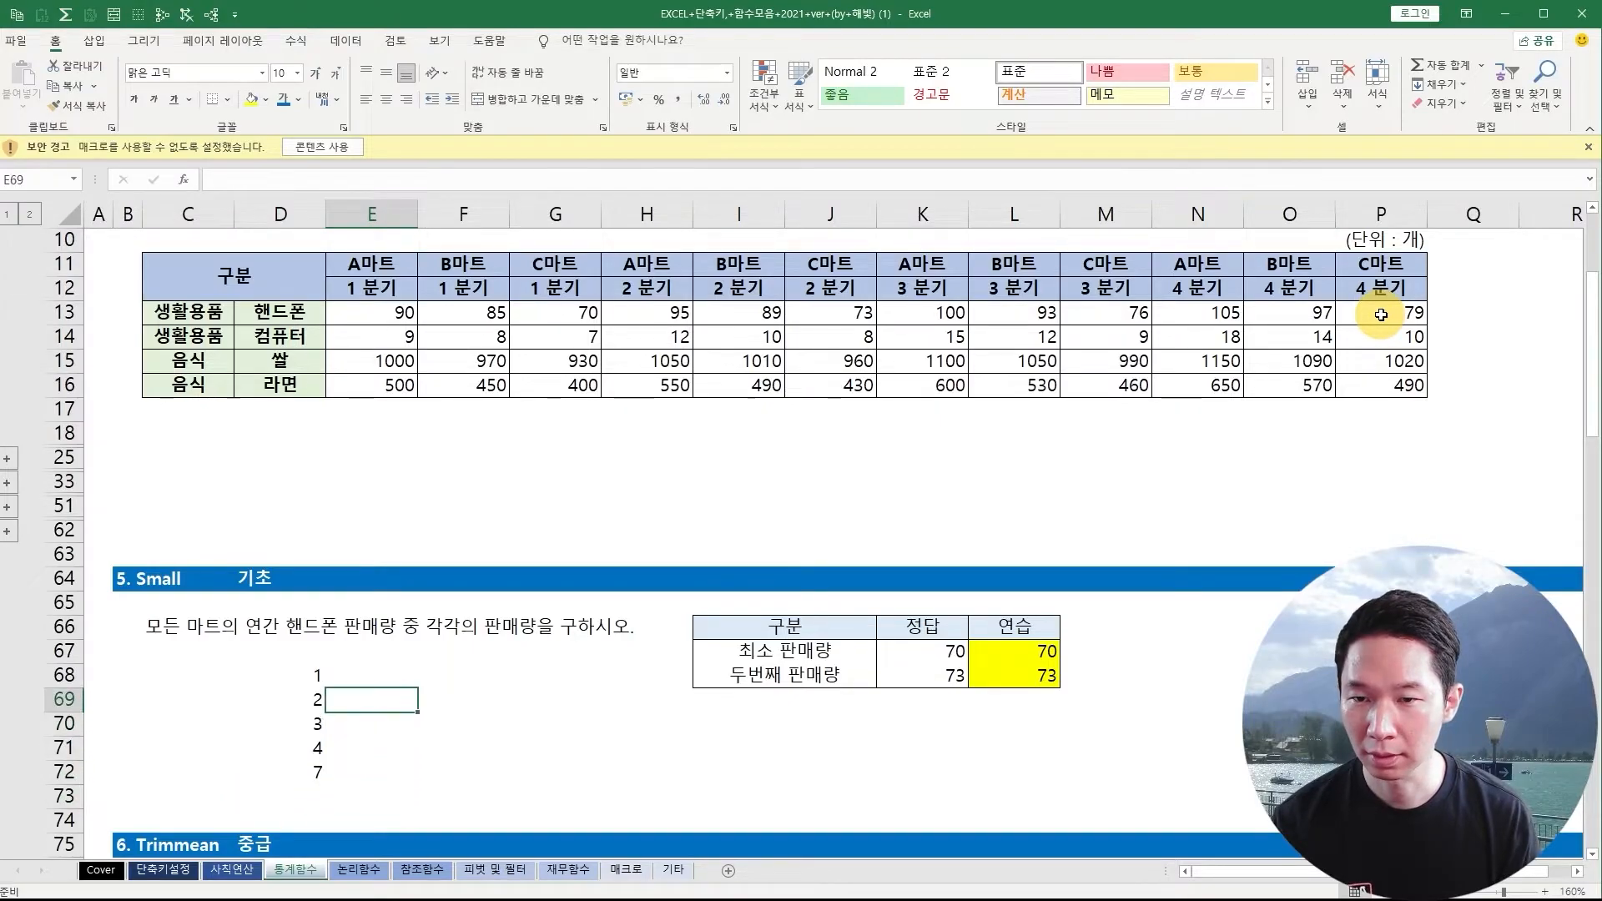
key("Up")
key("Right")
type("=a")
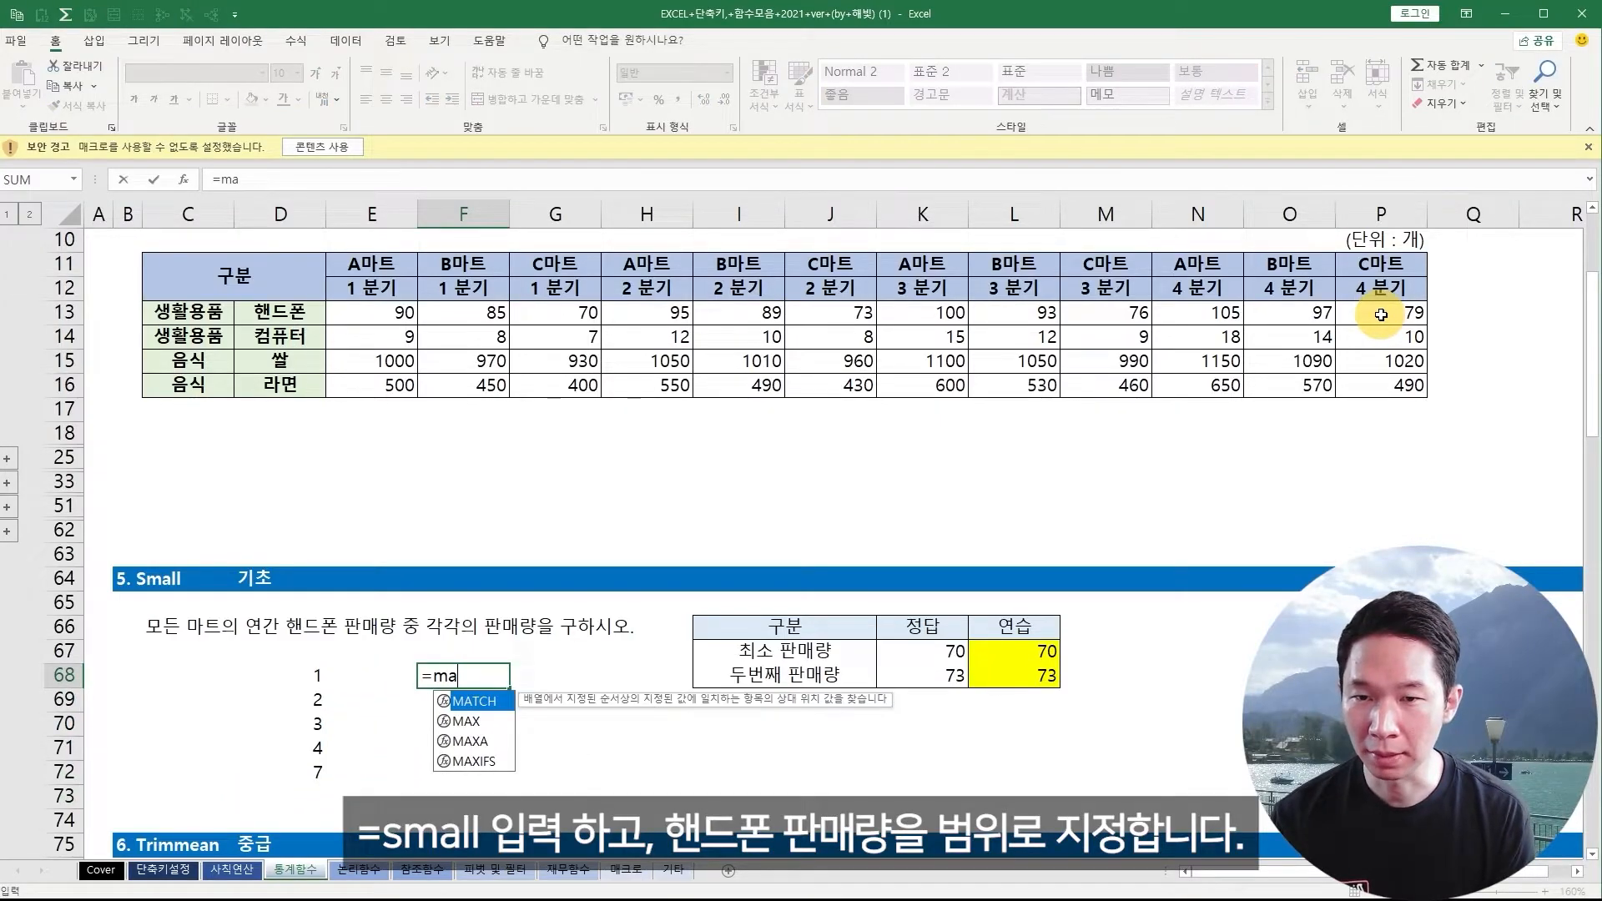
type("m")
key("BackSpace")
key("BackSpace")
type("sm")
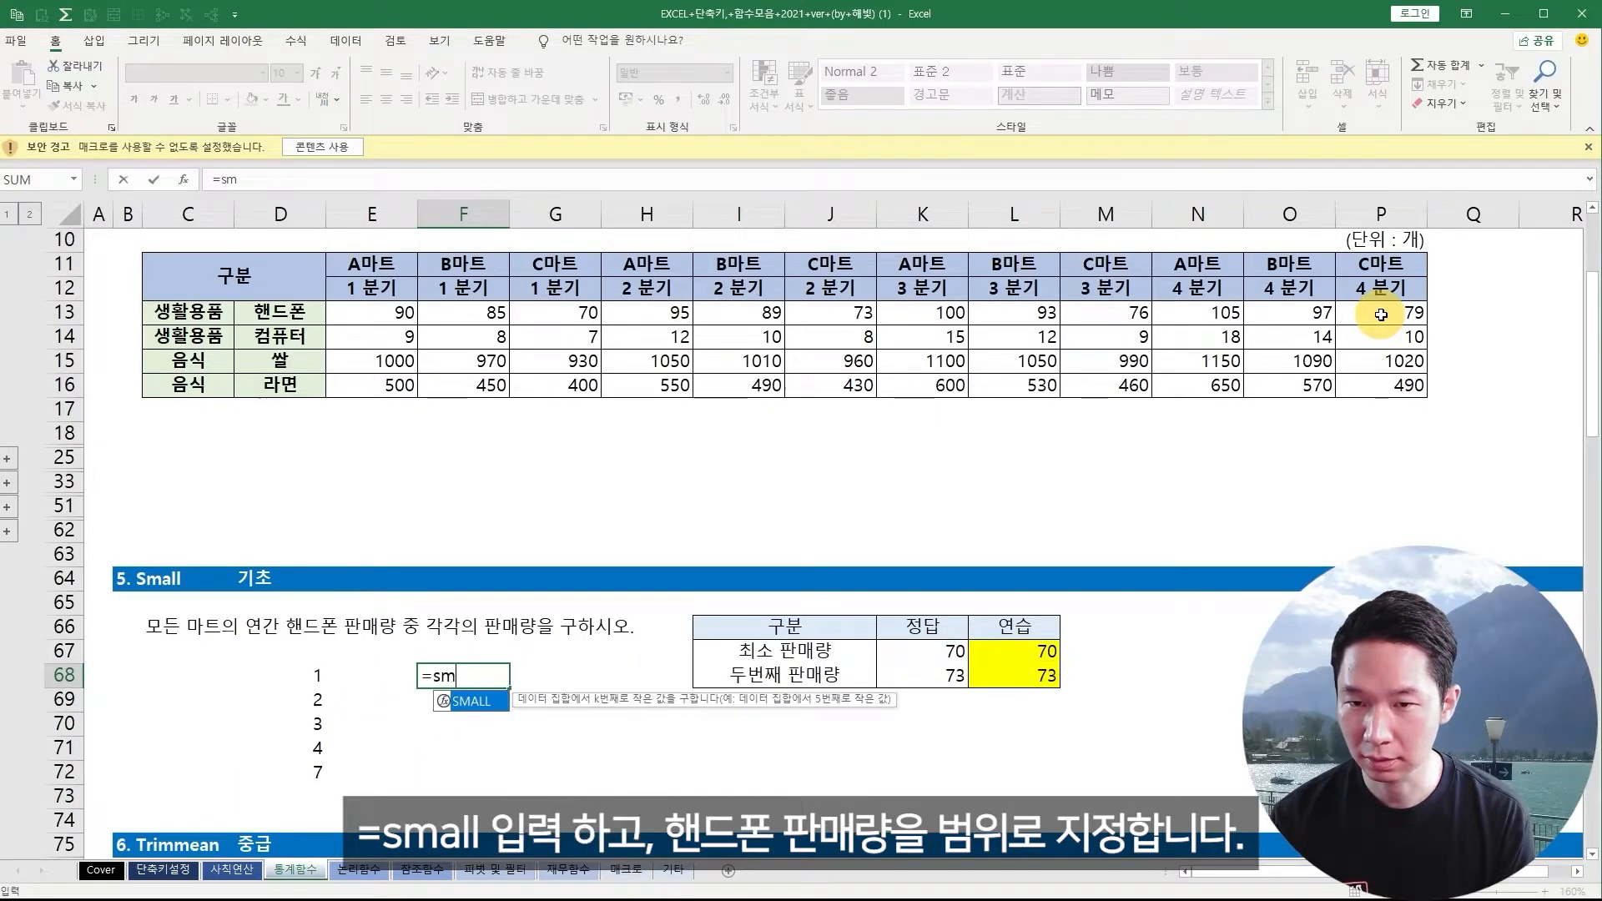
type("all(")
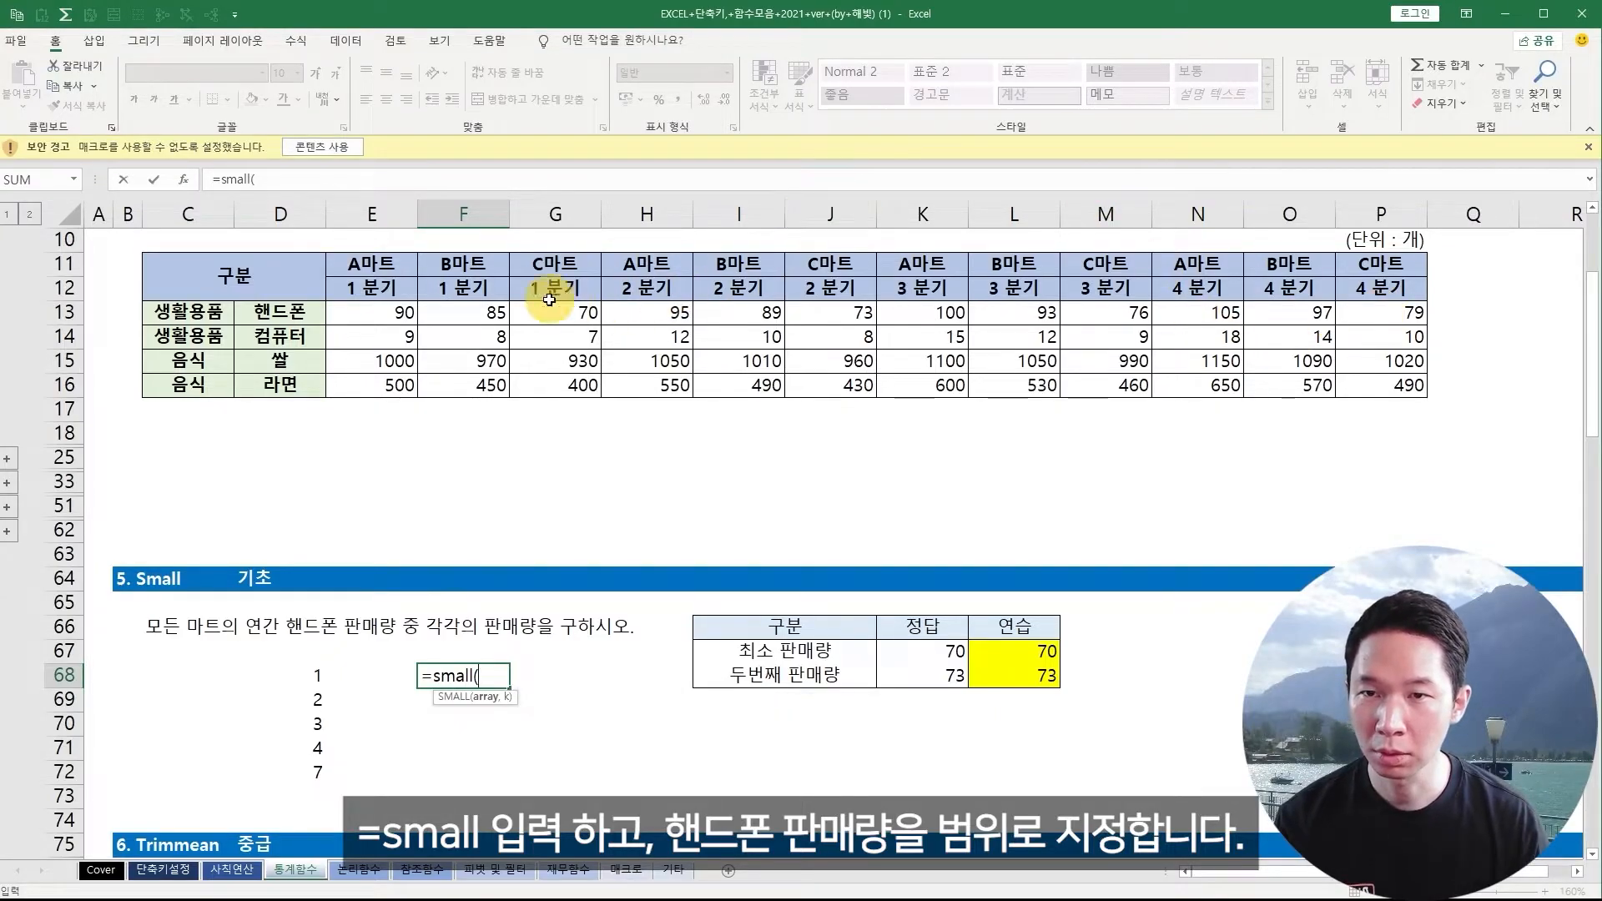
left_click_drag(392, 311, 1347, 311)
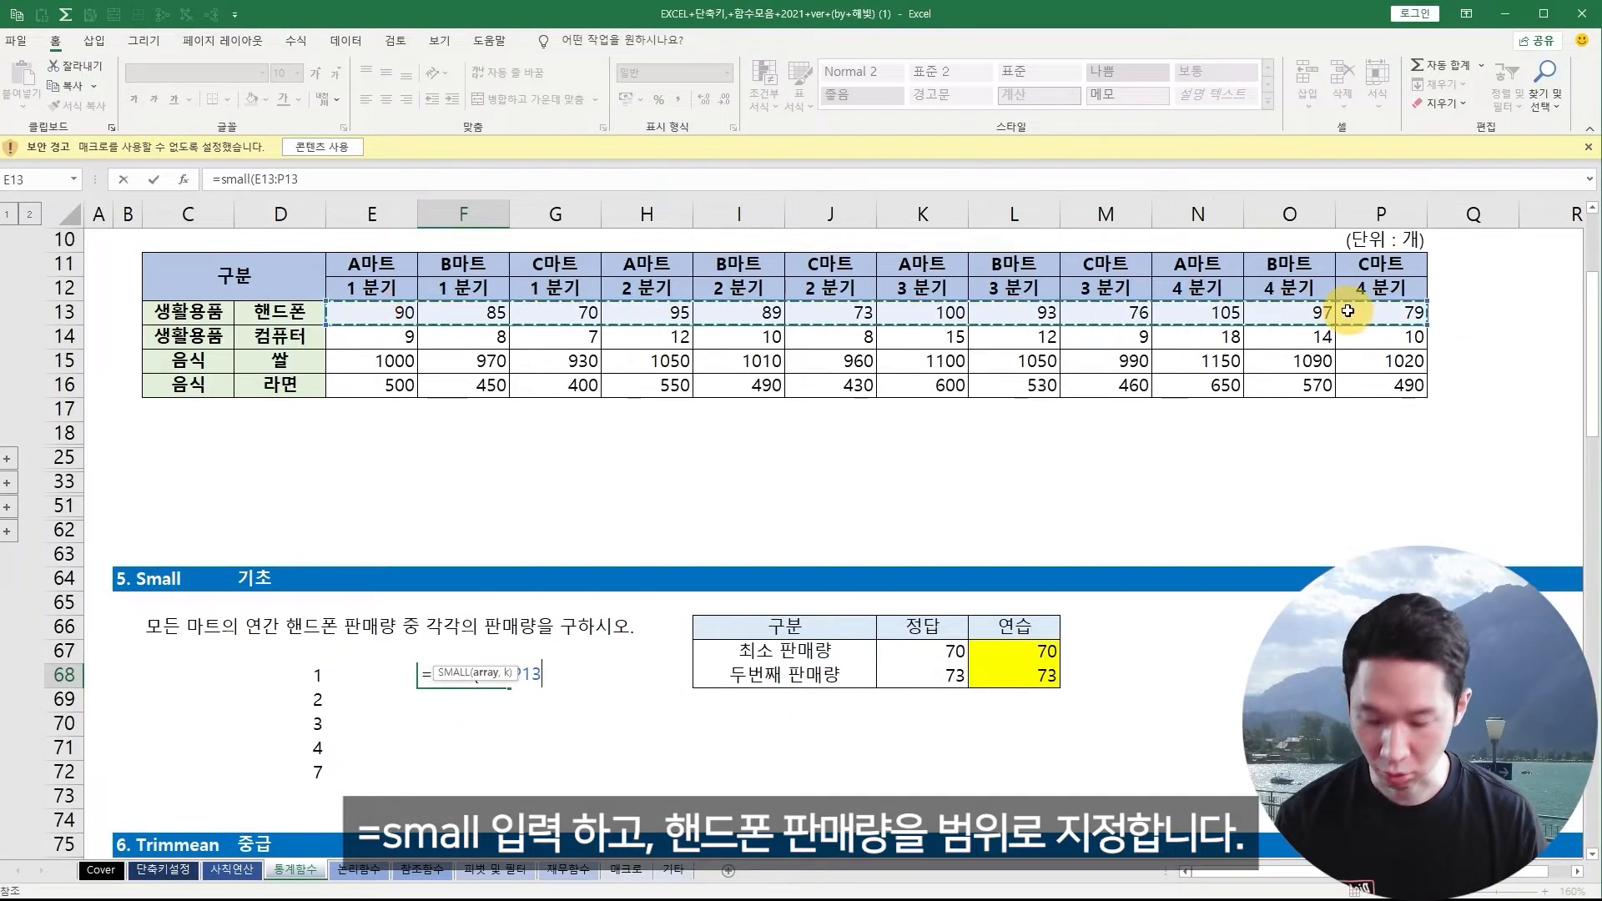
type(",")
left_click(329, 674)
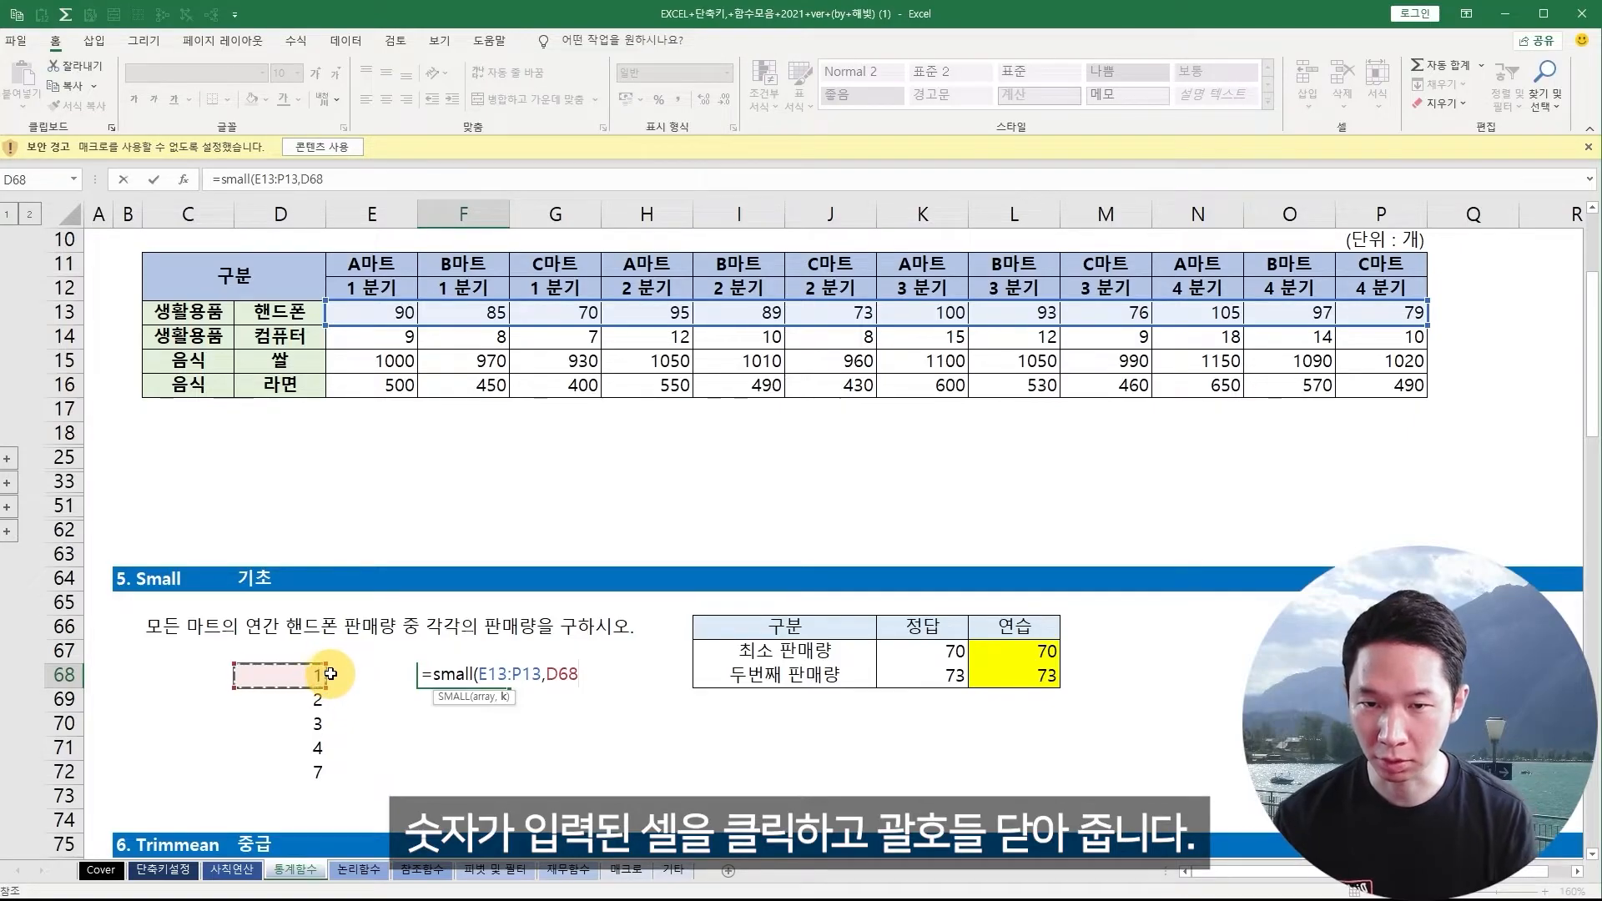
type(")")
key("Return")
- Lock the sales range in the F68 formula as $E$13:$P$13, keeping D68 relative
key("Up")
key("F2")
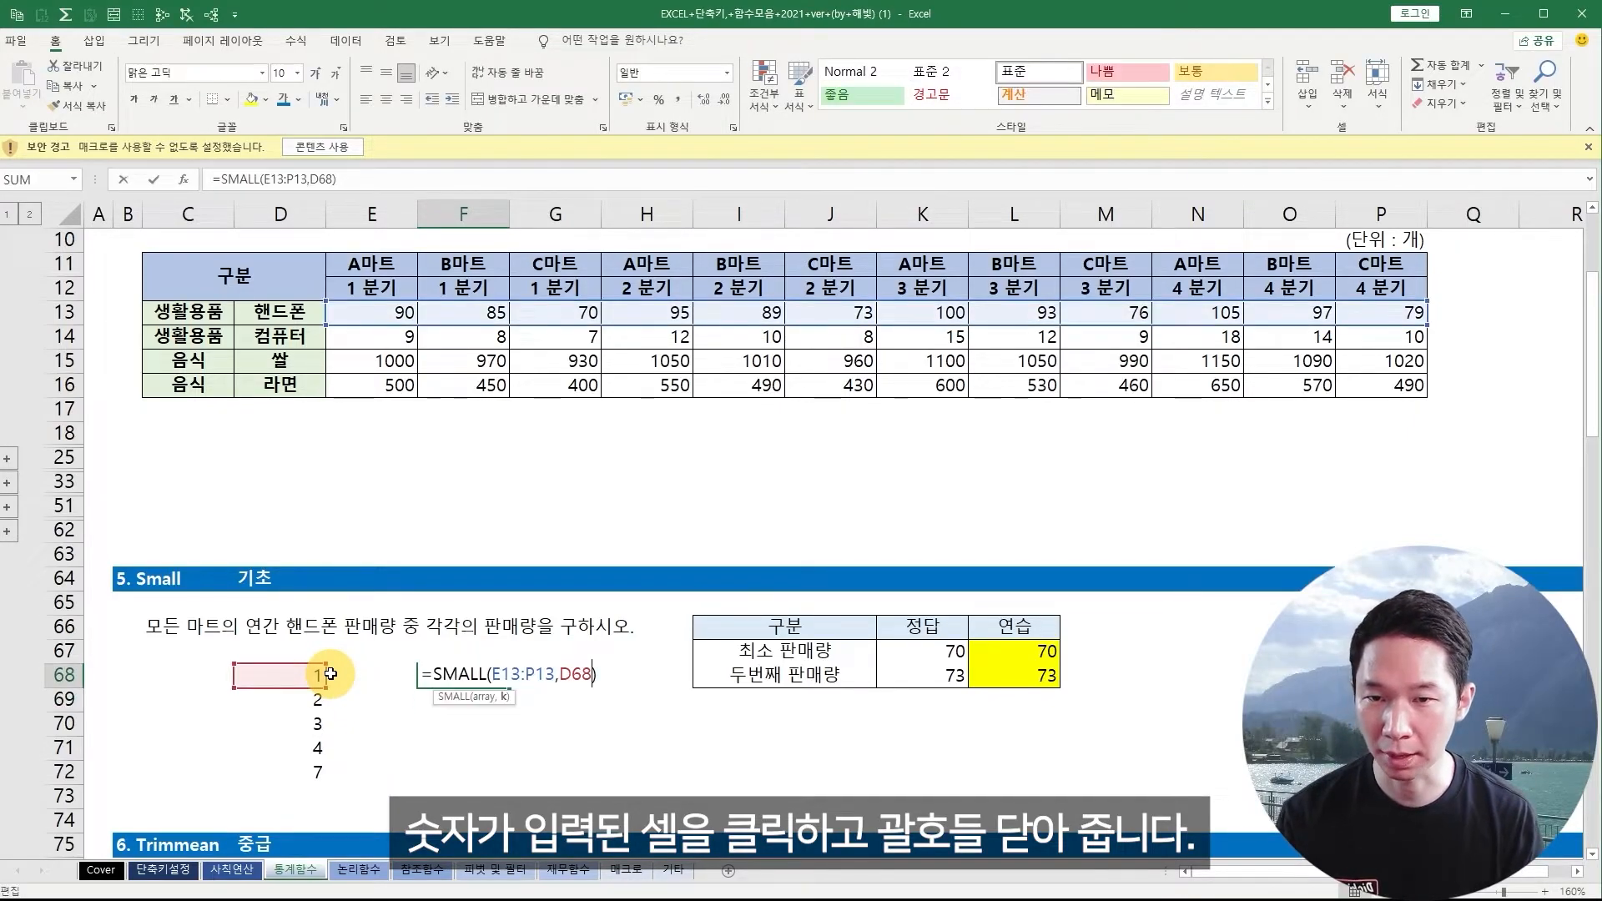
key("Left")
key("Left")
key("Left")
key("Left")
key("Left")
key("Left")
key("F4")
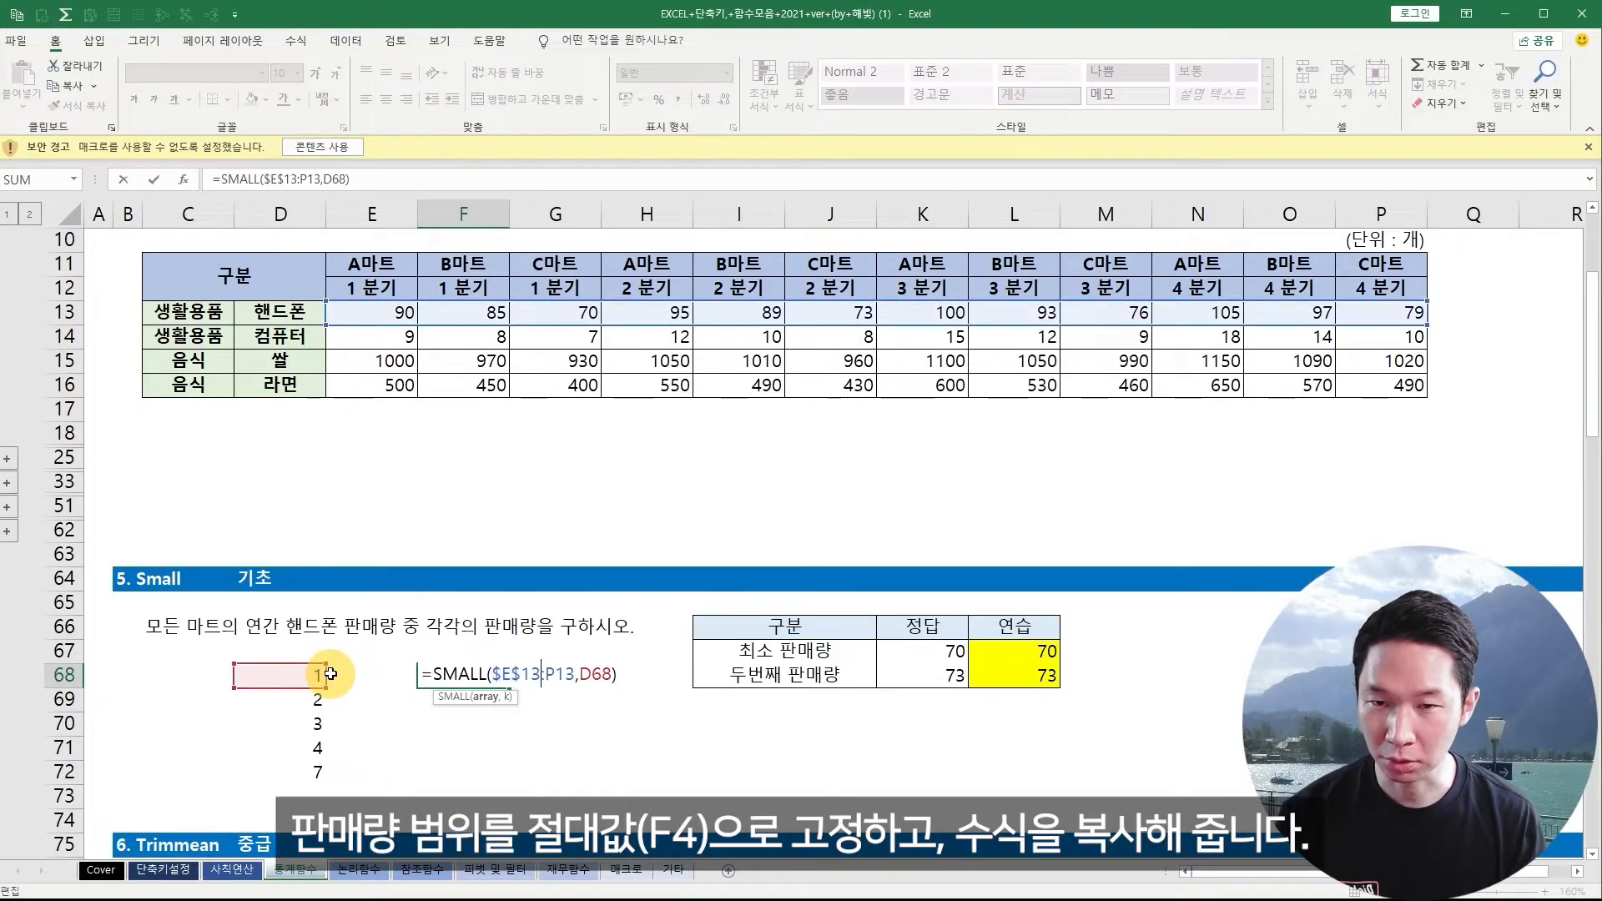
key("F4")
key("ctrl+Return")
- Copy the SMALL formula from F68 down to F72
key("ctrl+c")
key("shift+Down")
key("shift+Down")
key("shift+Down")
key("shift+Down")
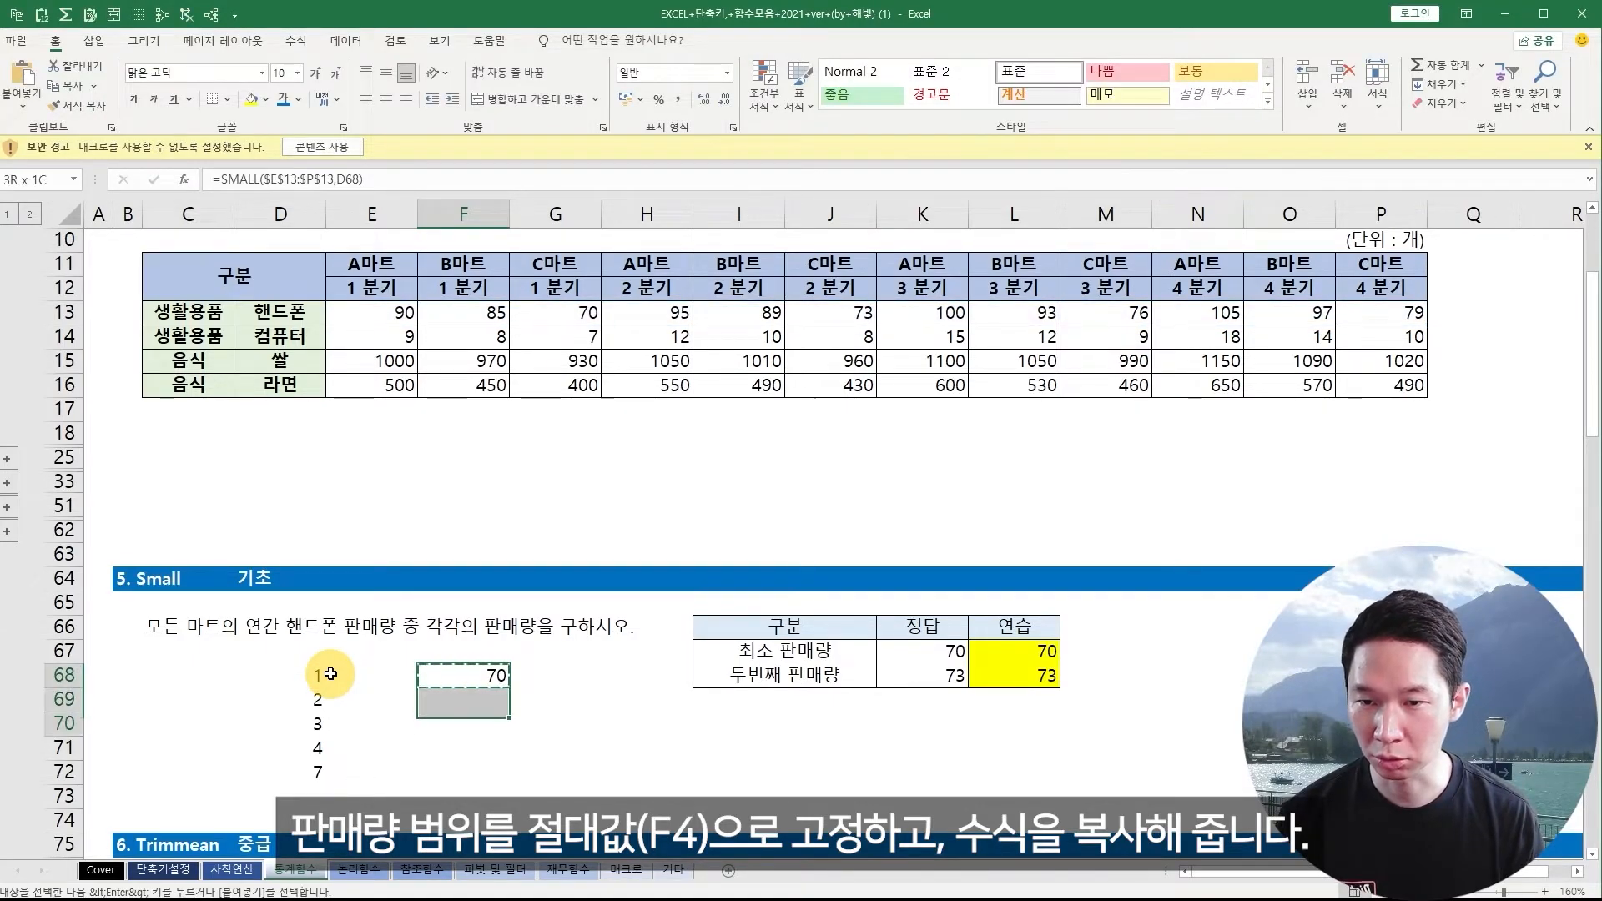
key("Return")
- Check the copied SMALL formulas down to F72 against the ranks in column D
key("Down")
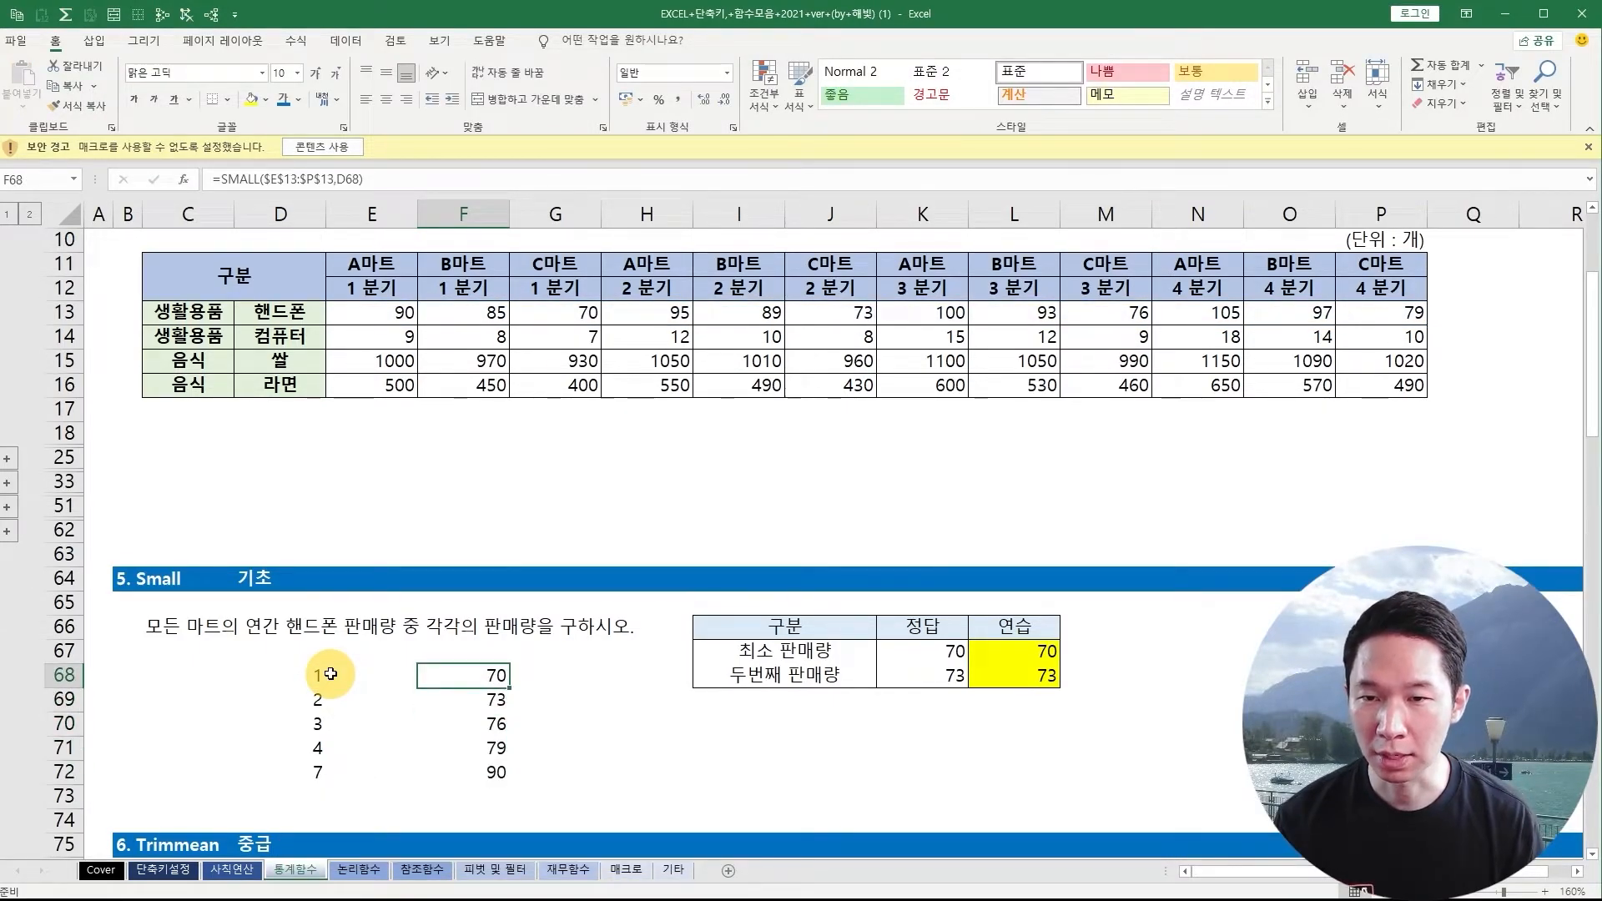
key("Down")
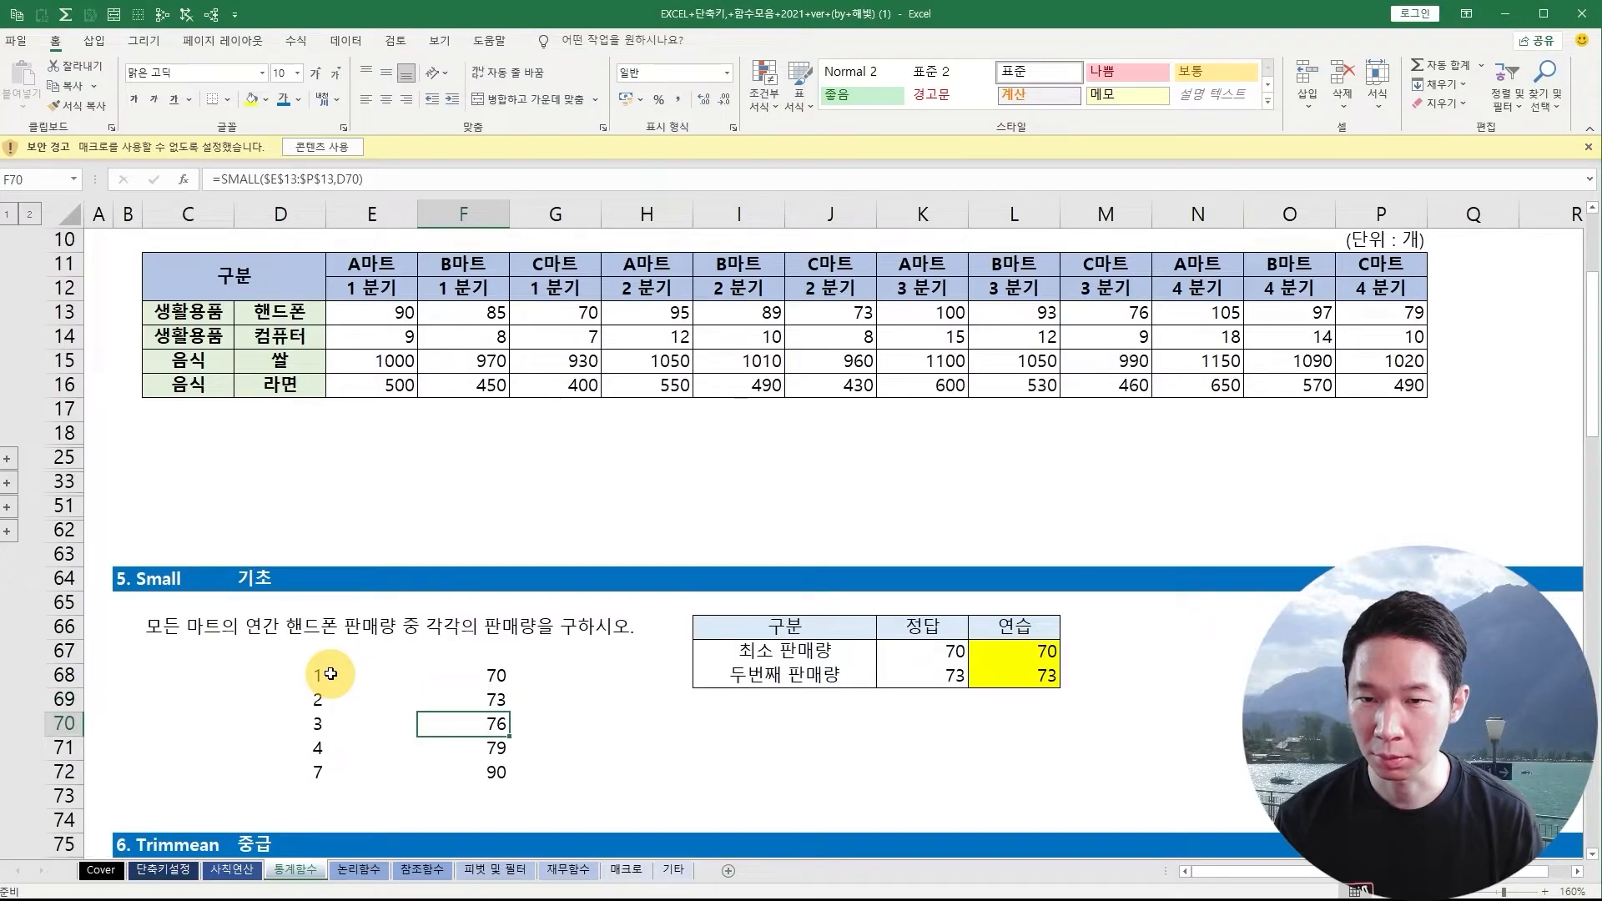
key("Down")
key("Down")
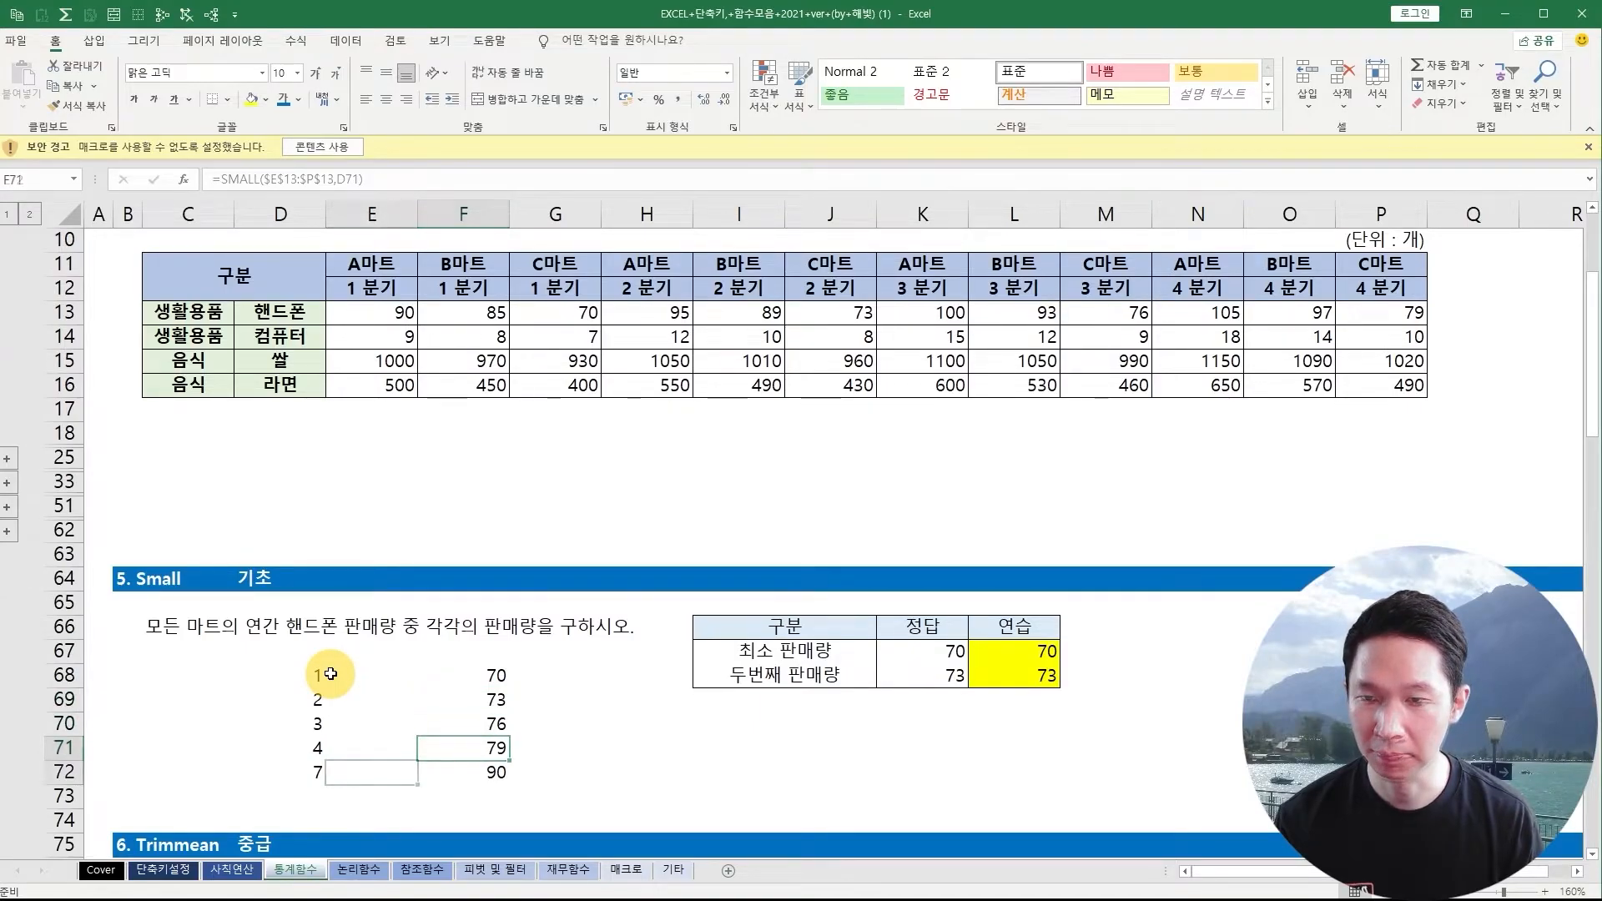
key("Left")
key("Left")
key("Right")
key("Right")
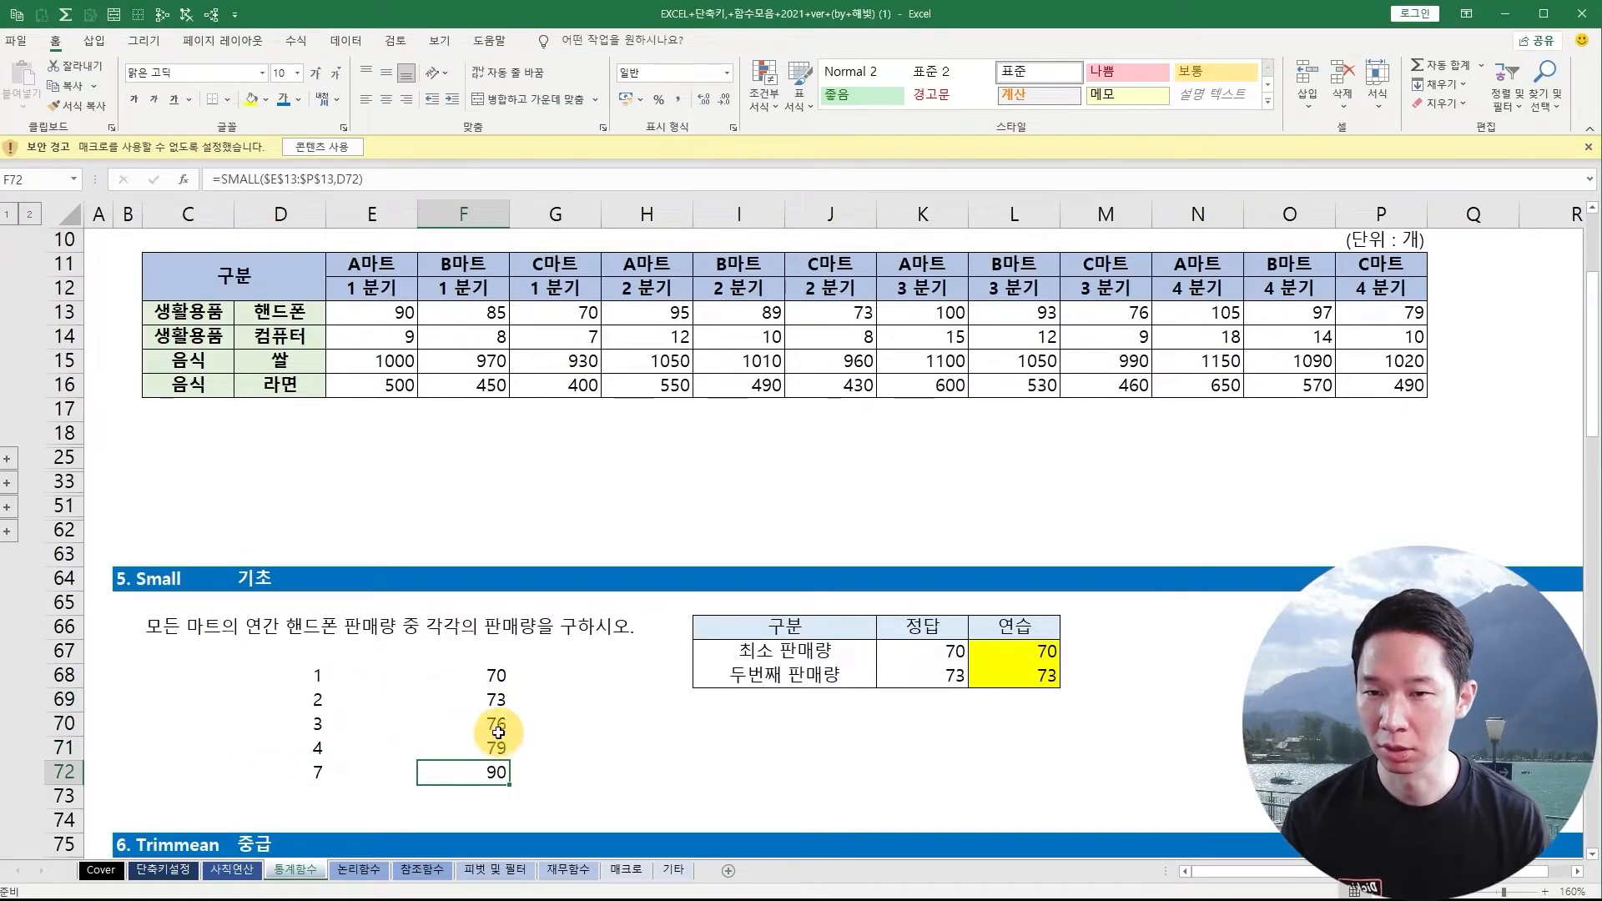
- Review the ranks and SMALL results in D68:F72, along with the empty cells G68:G72 beside them
left_click_drag(315, 675, 493, 763)
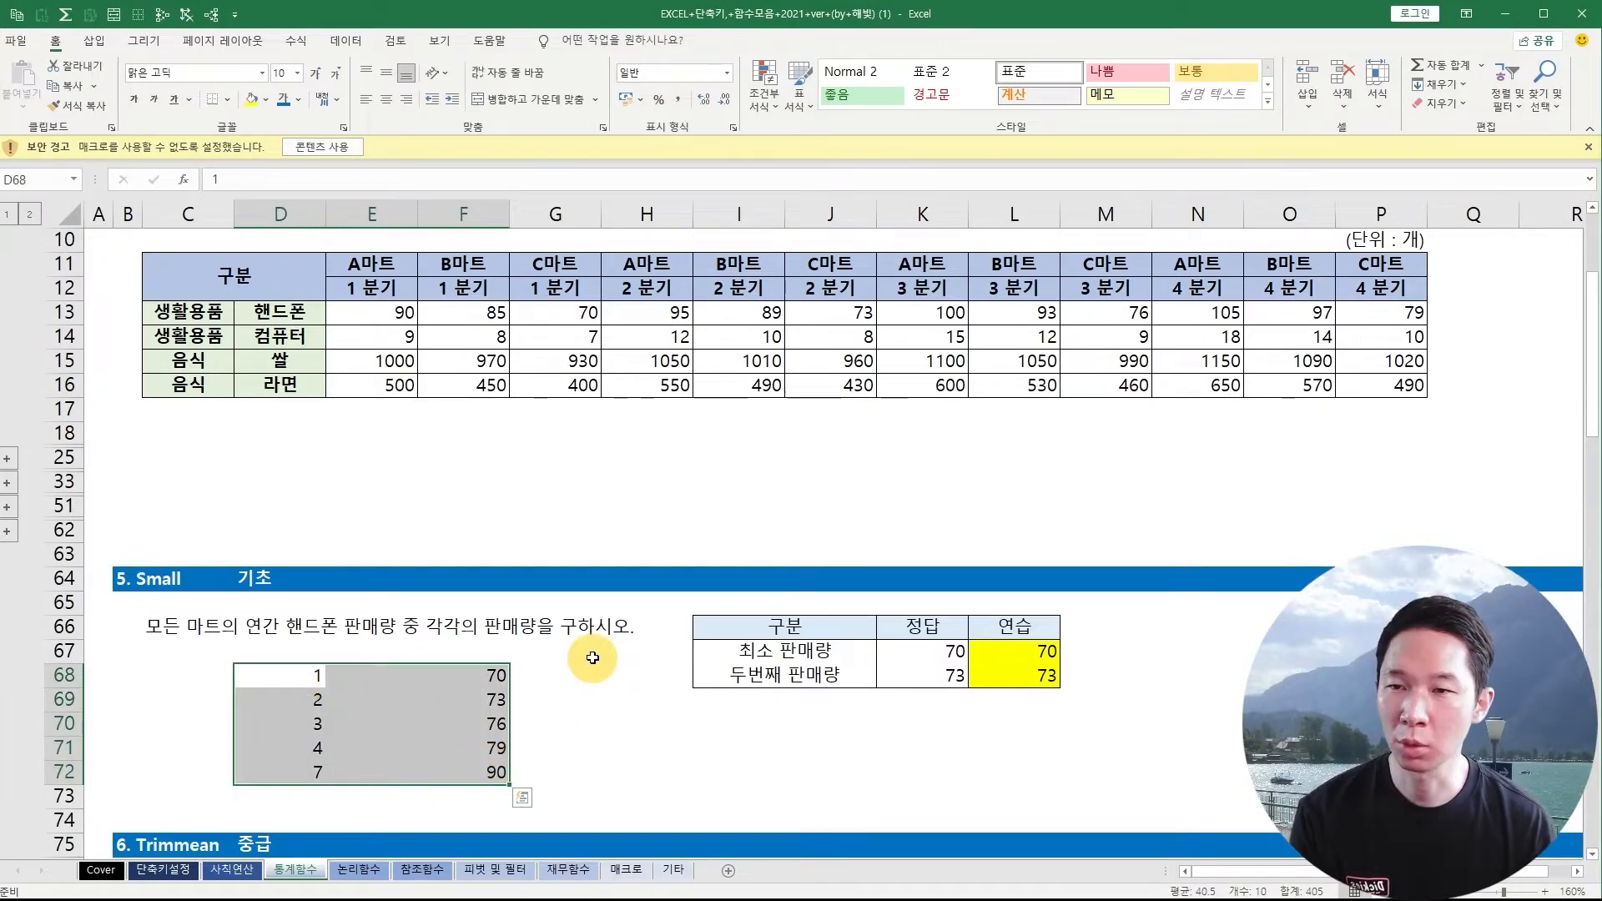
left_click(574, 699)
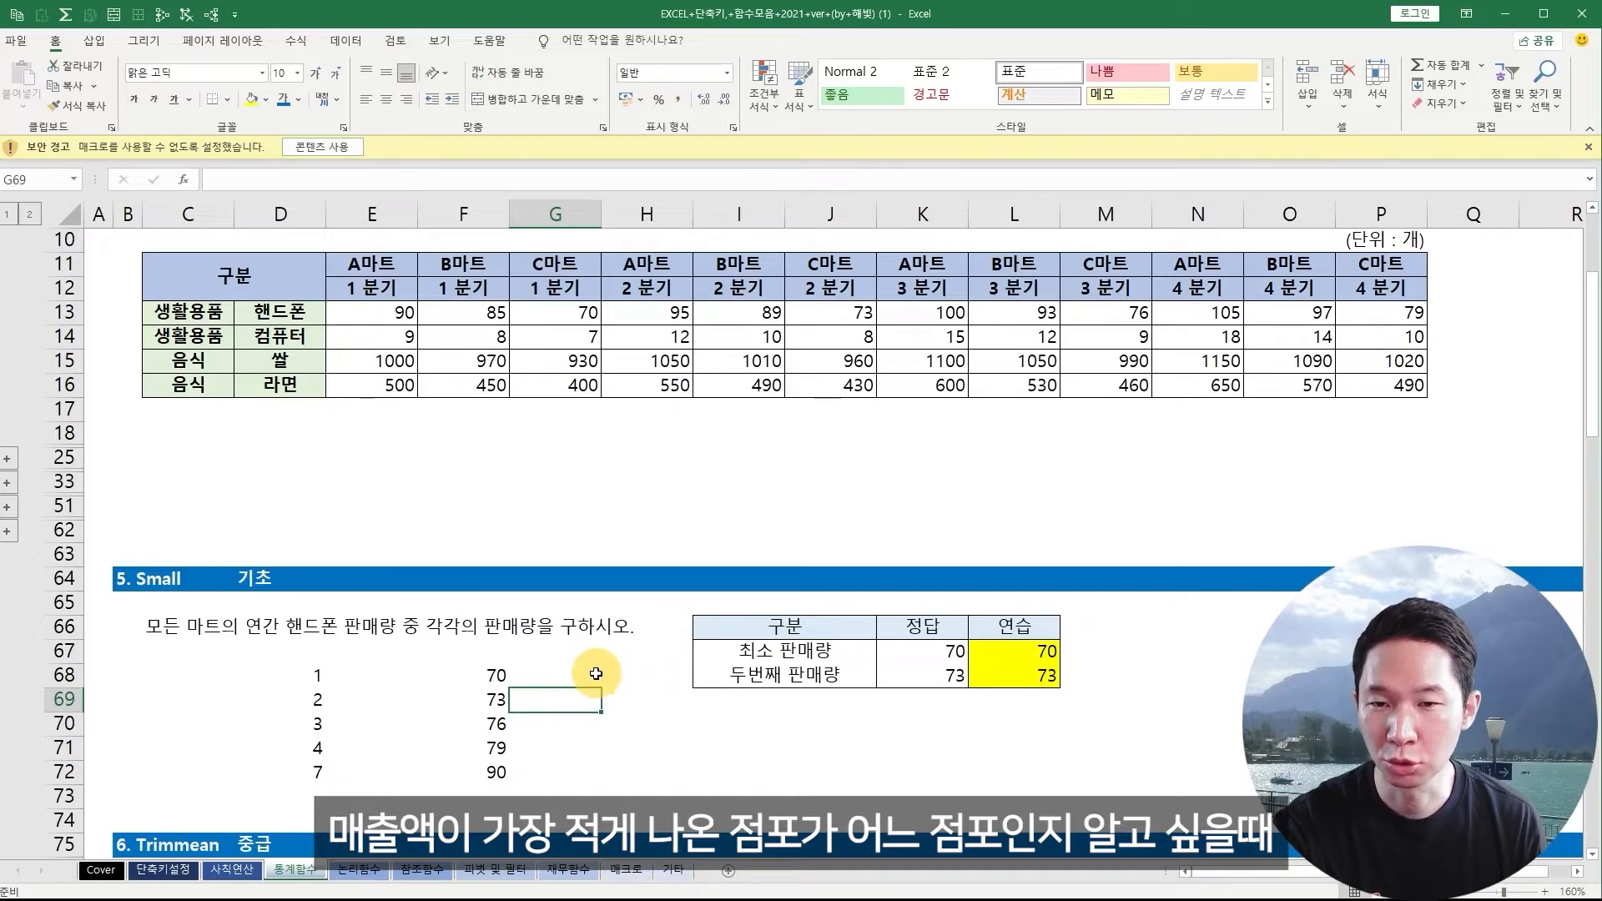
left_click(574, 676)
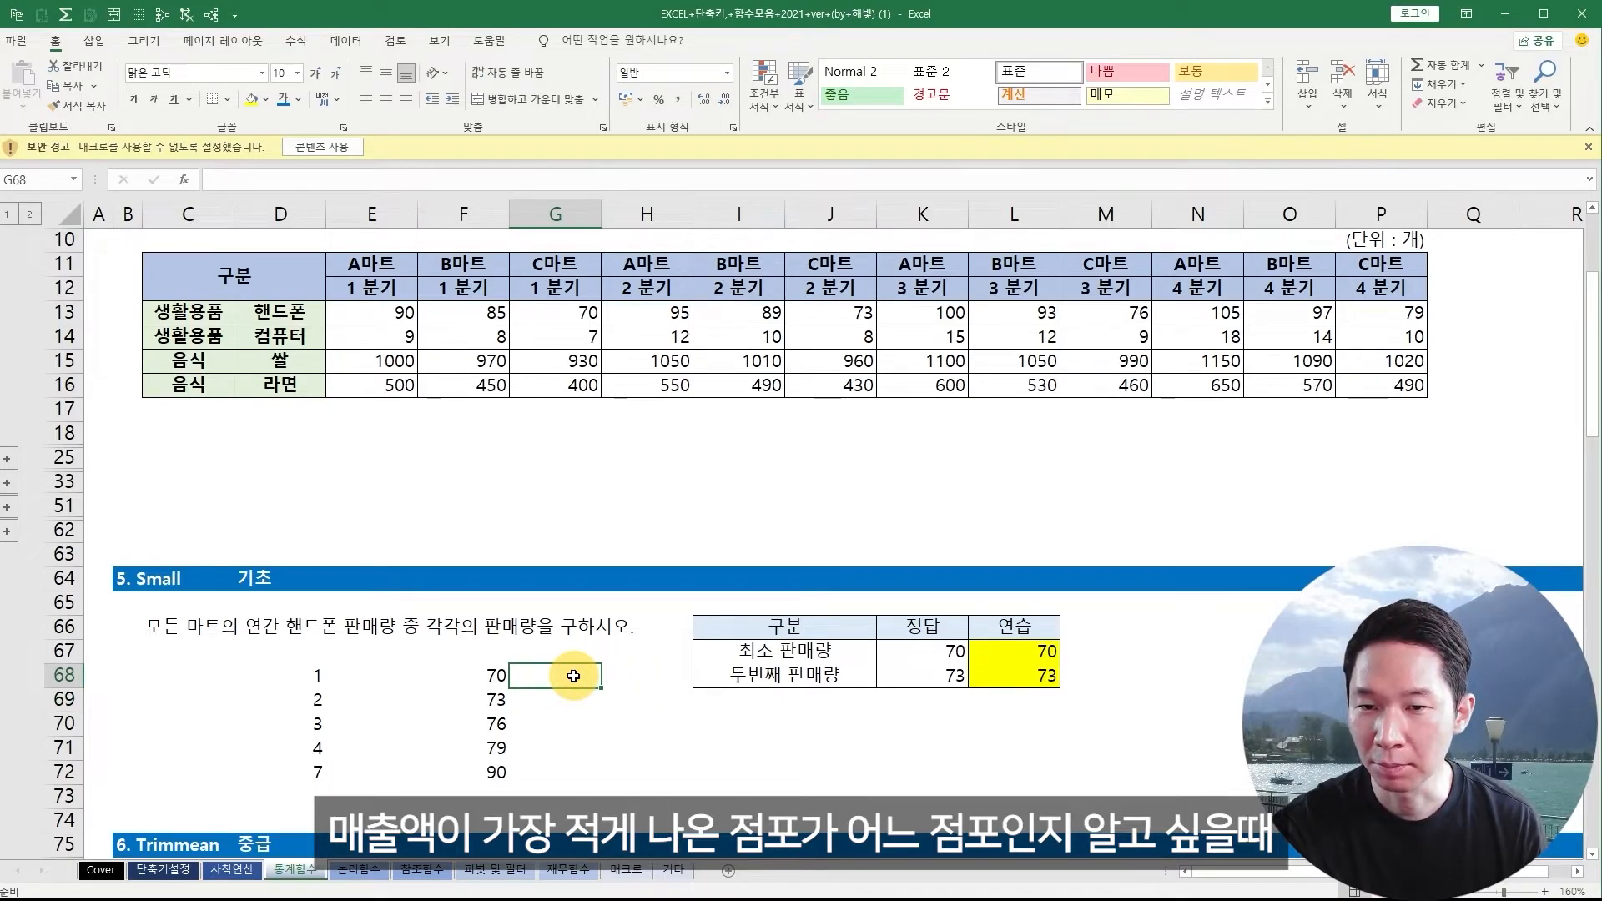
left_click_drag(574, 676, 574, 771)
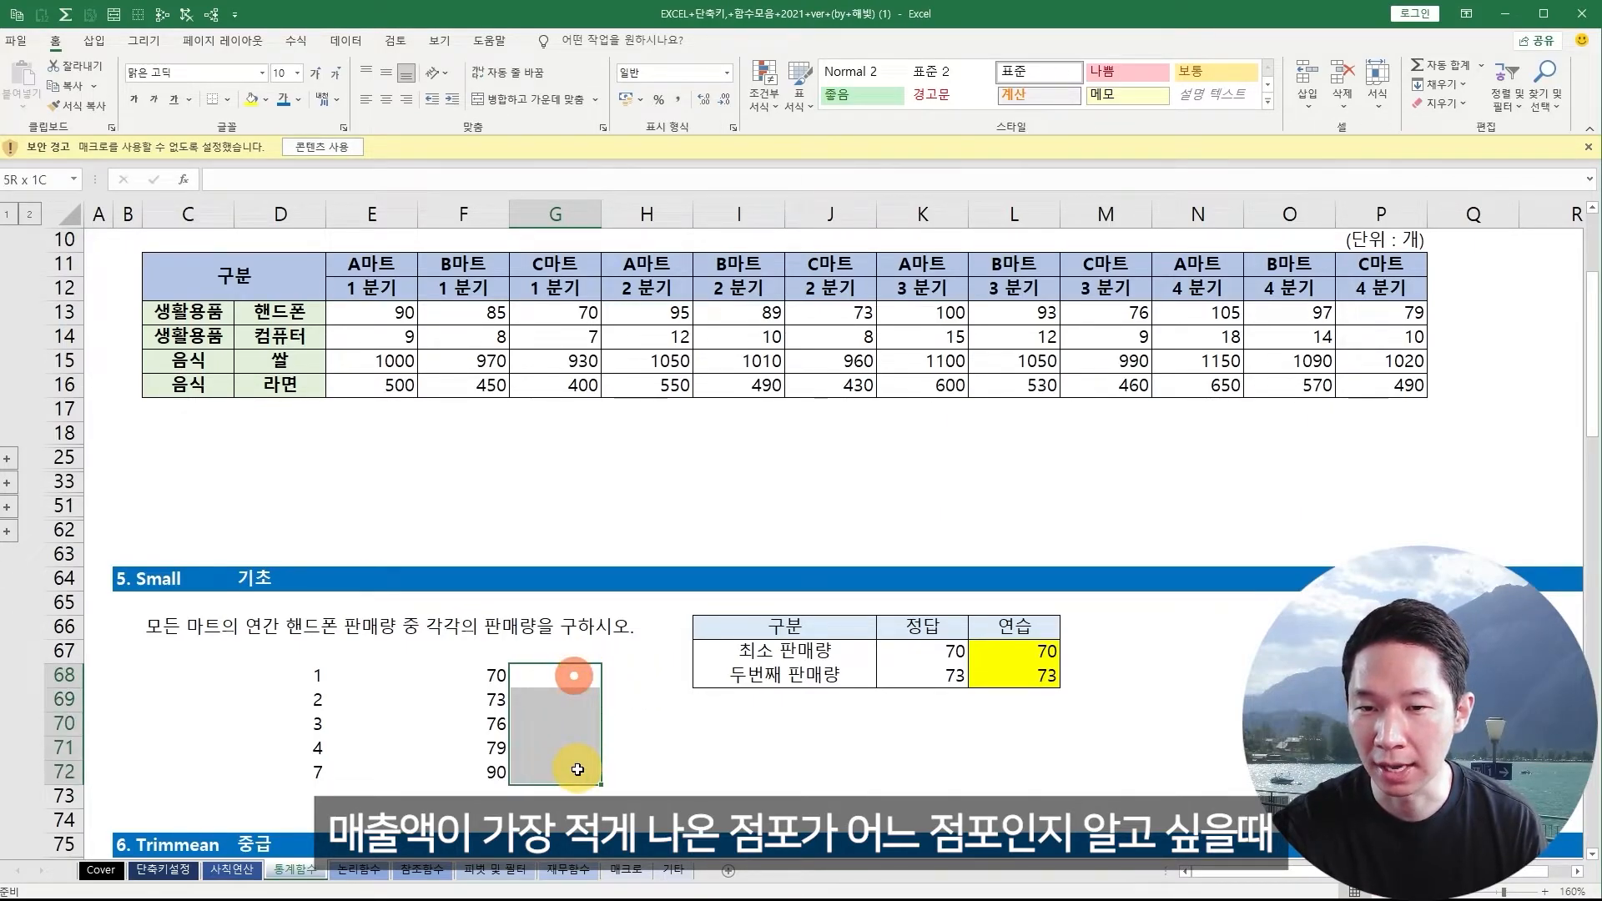
left_click_drag(309, 674, 579, 788)
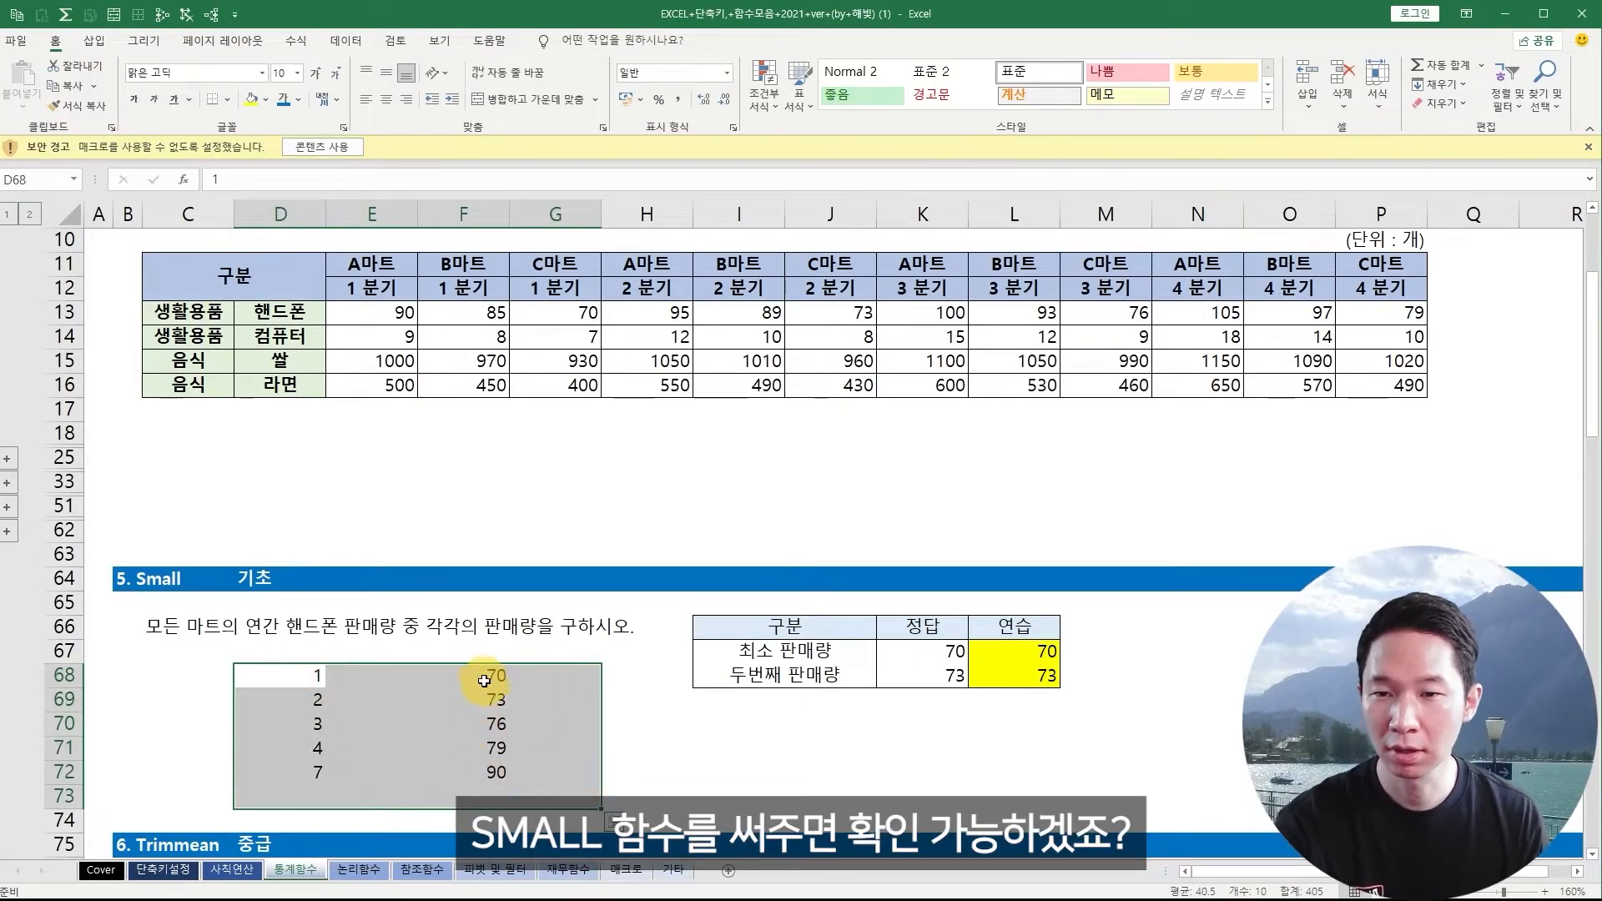
left_click_drag(484, 678, 493, 784)
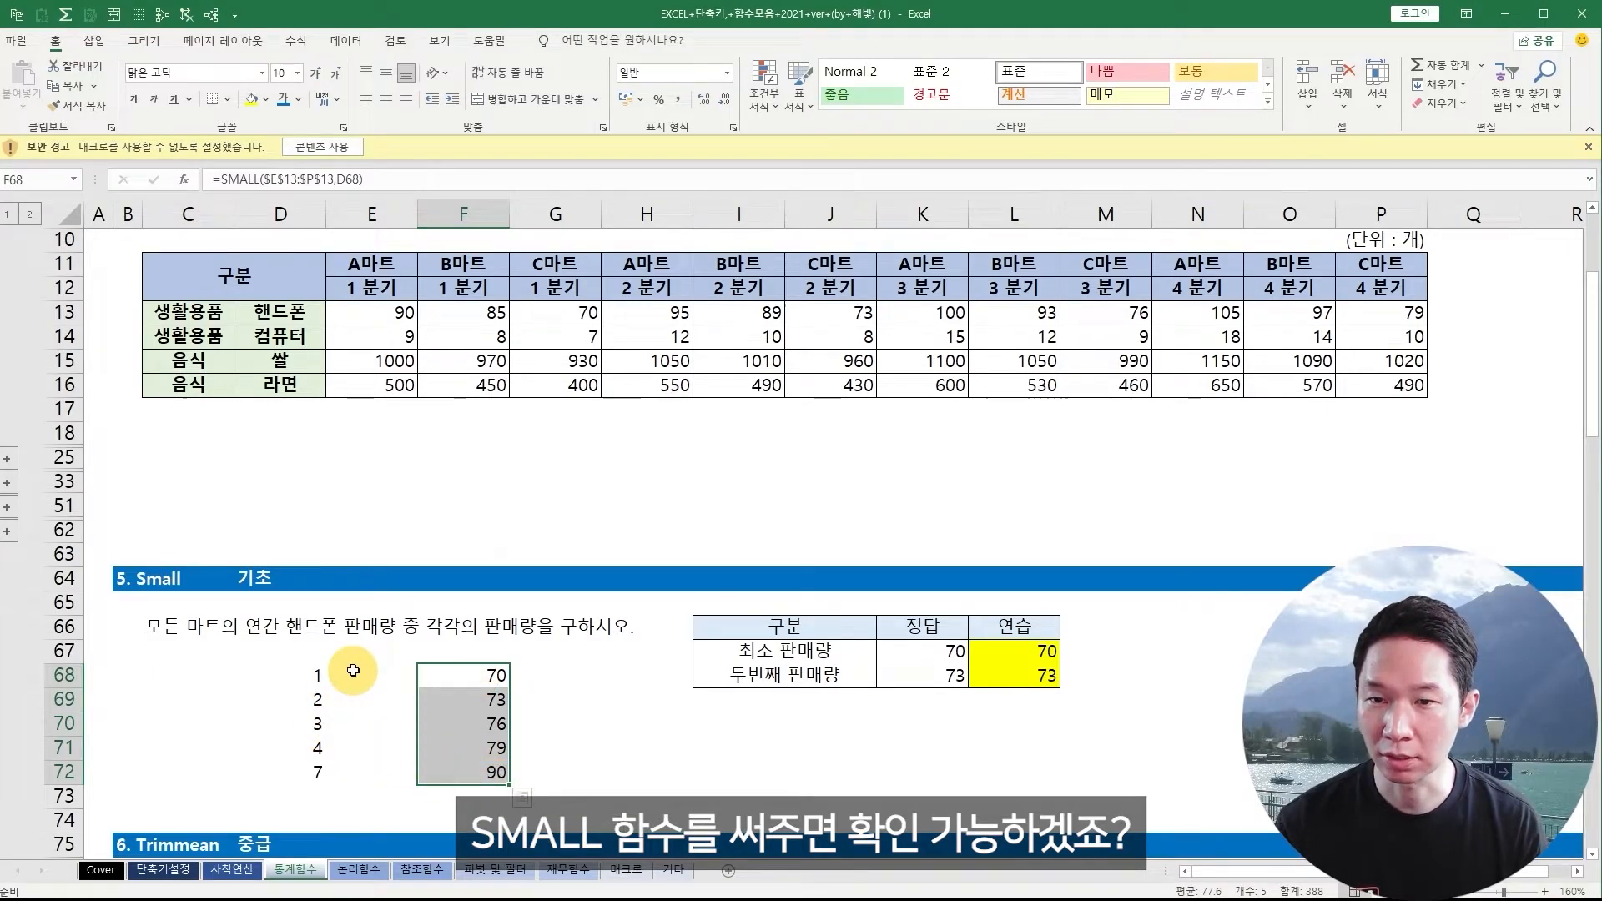
left_click(529, 530)
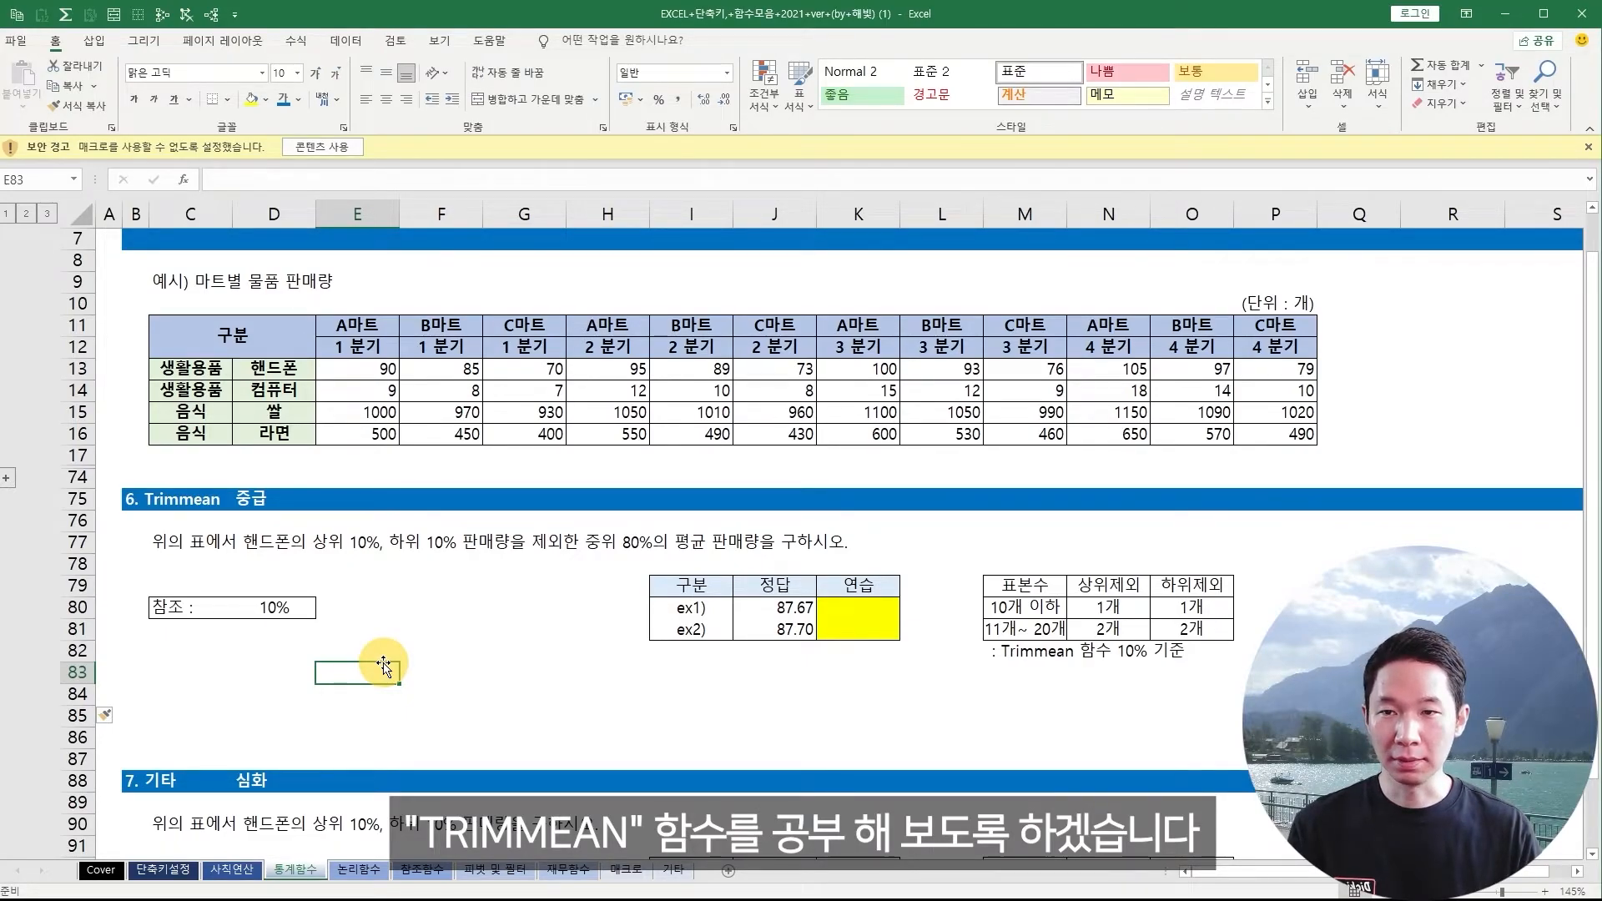
- Examine the Trimmean exercise's ex1) practice cell and the 핸드폰 sales row it refers to
left_click(857, 609)
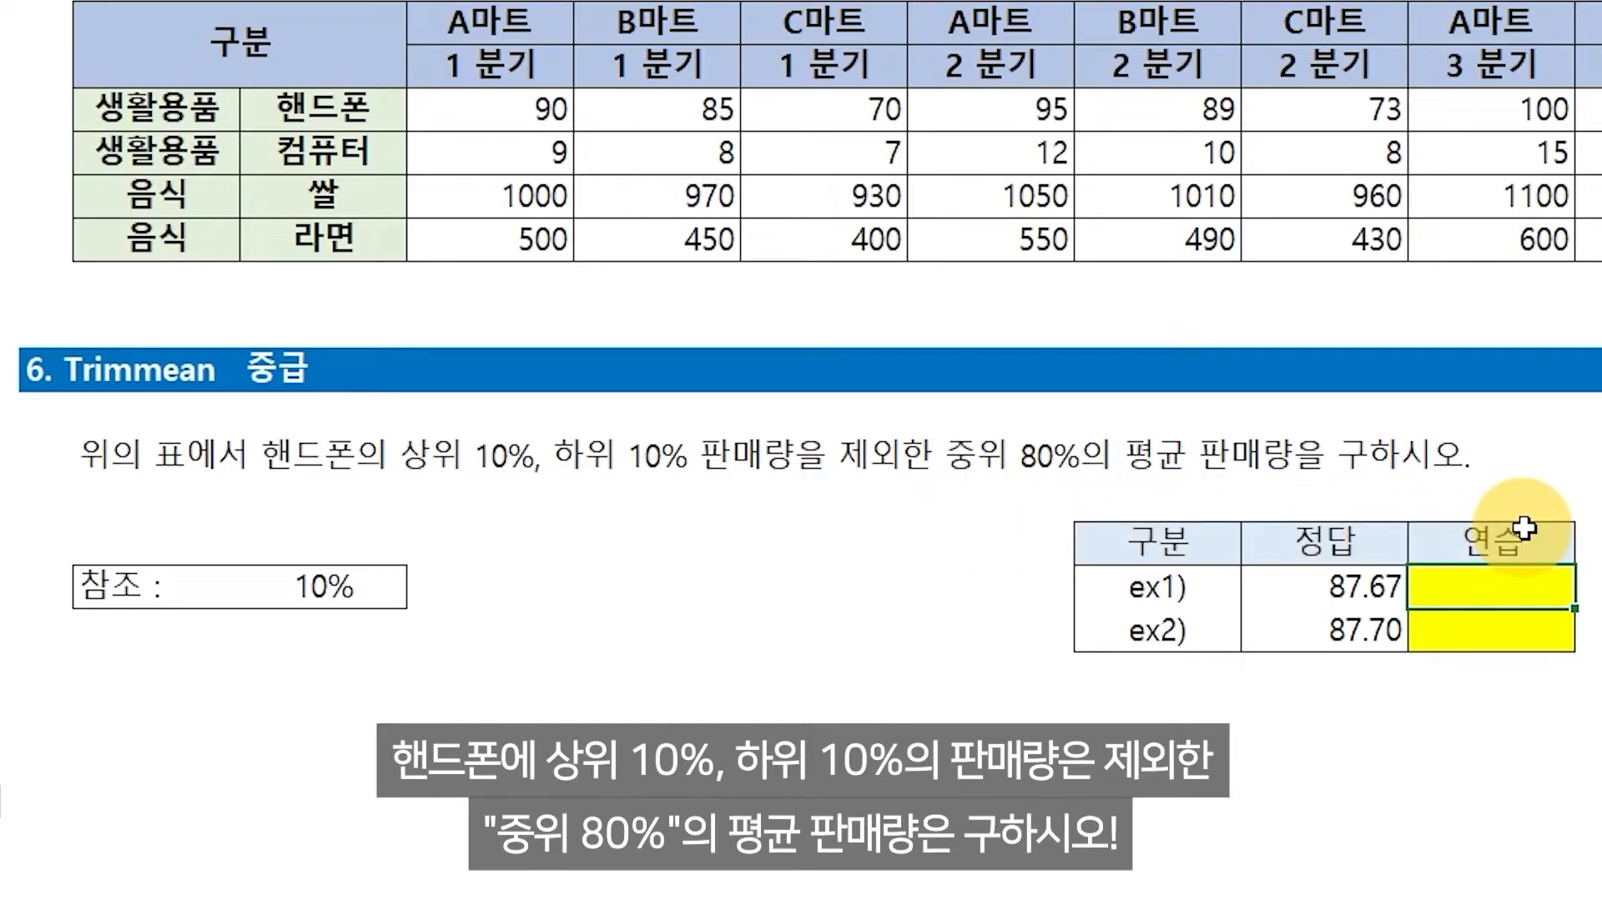
left_click(503, 107)
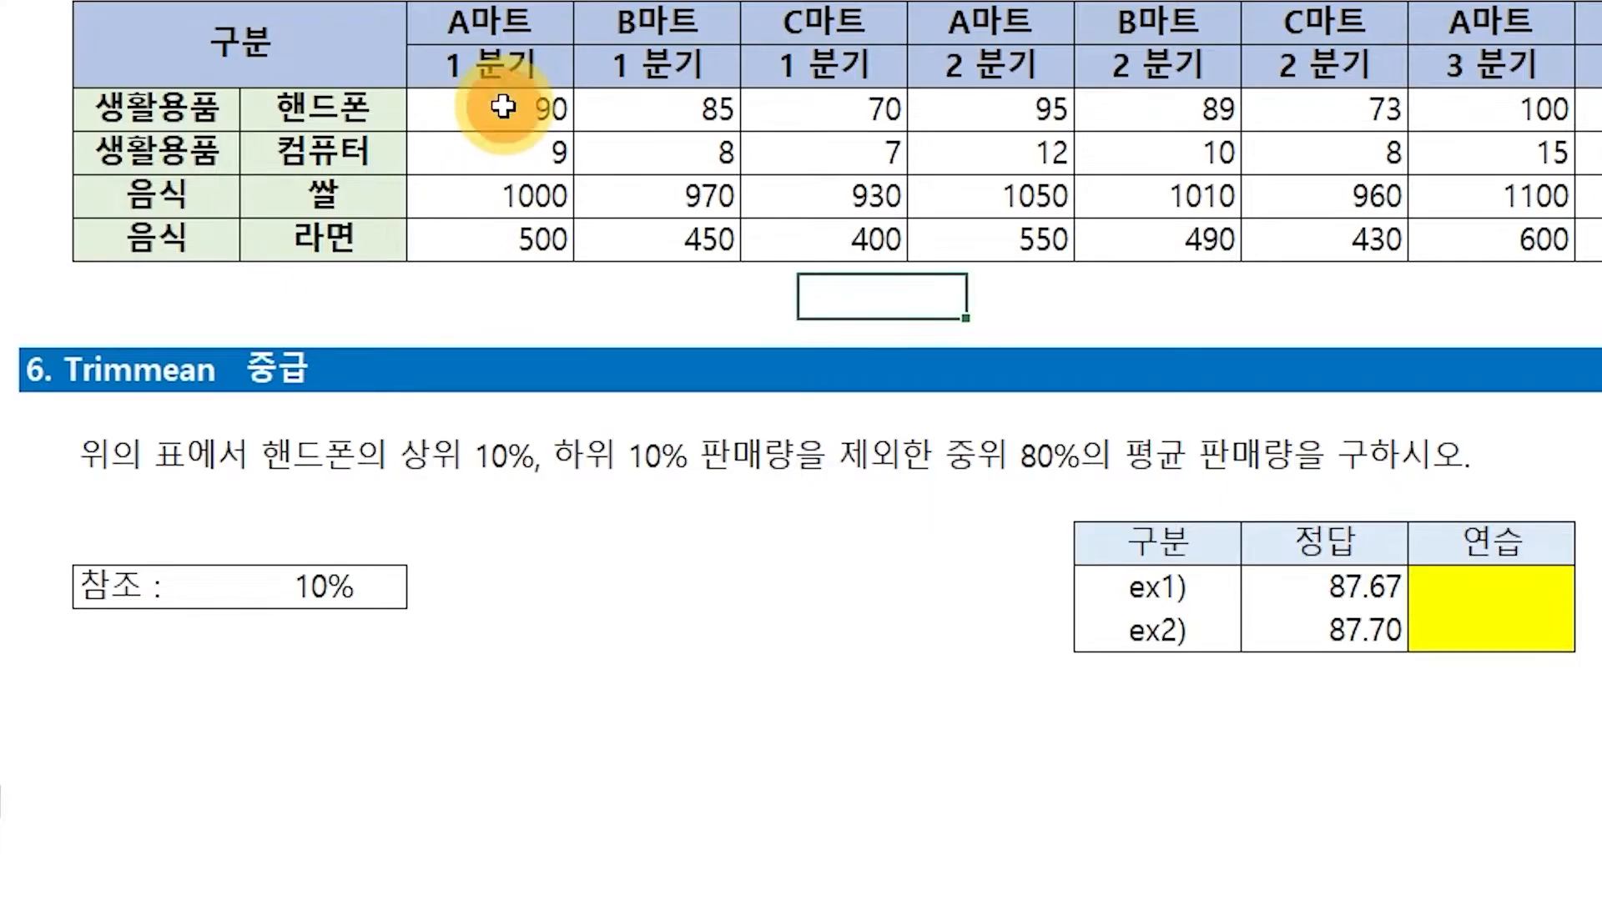
key("ctrl+shift+Right")
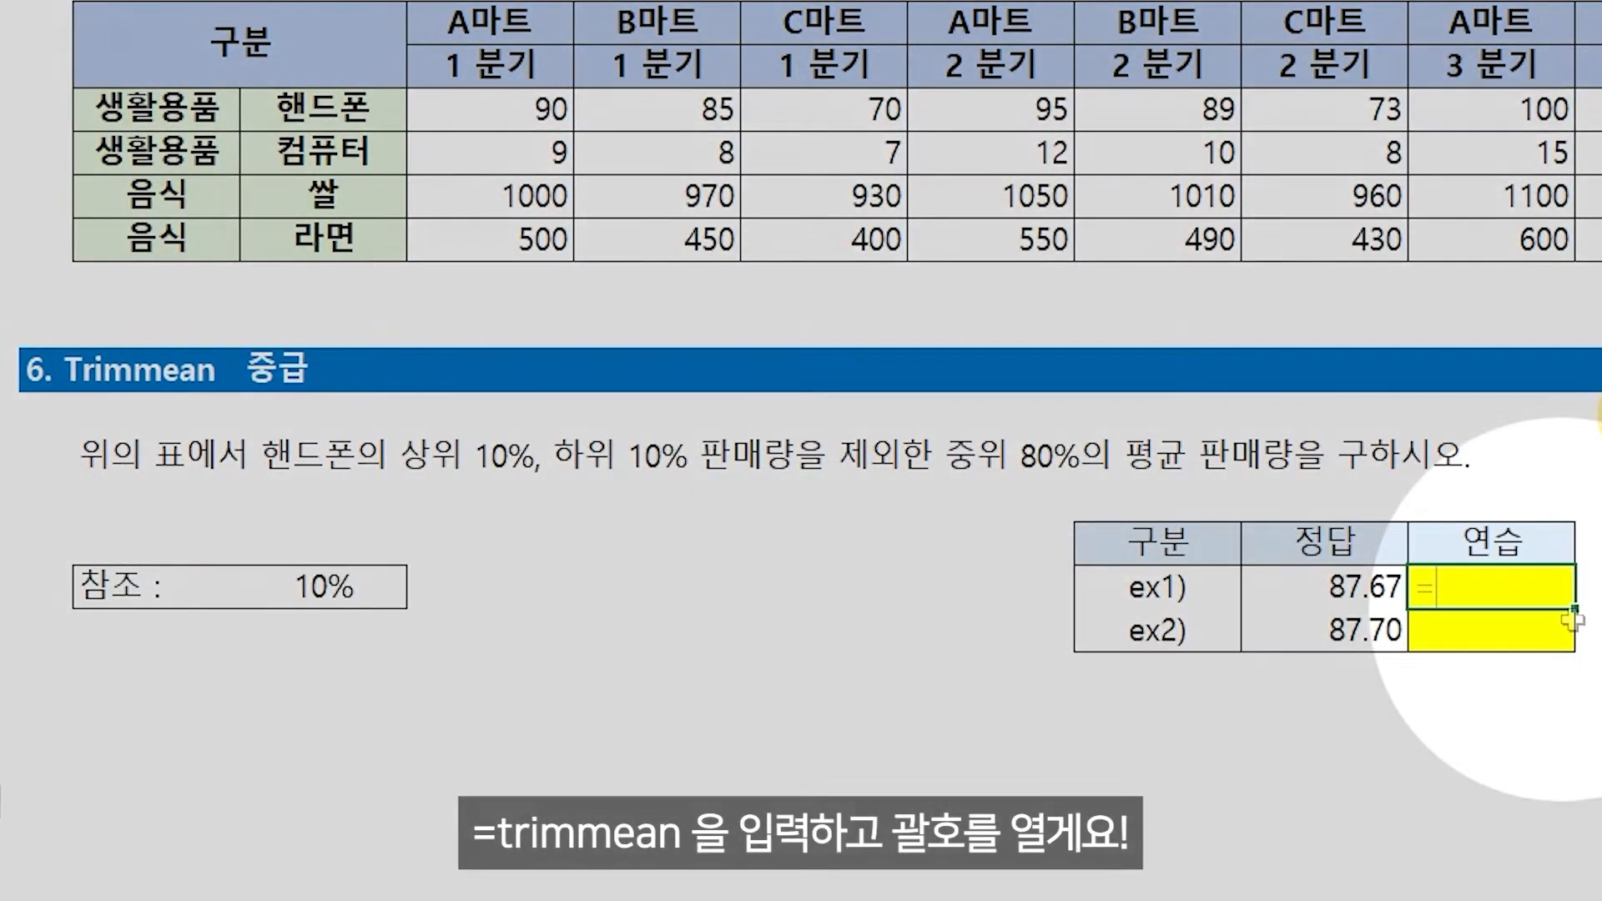
type("=tr")
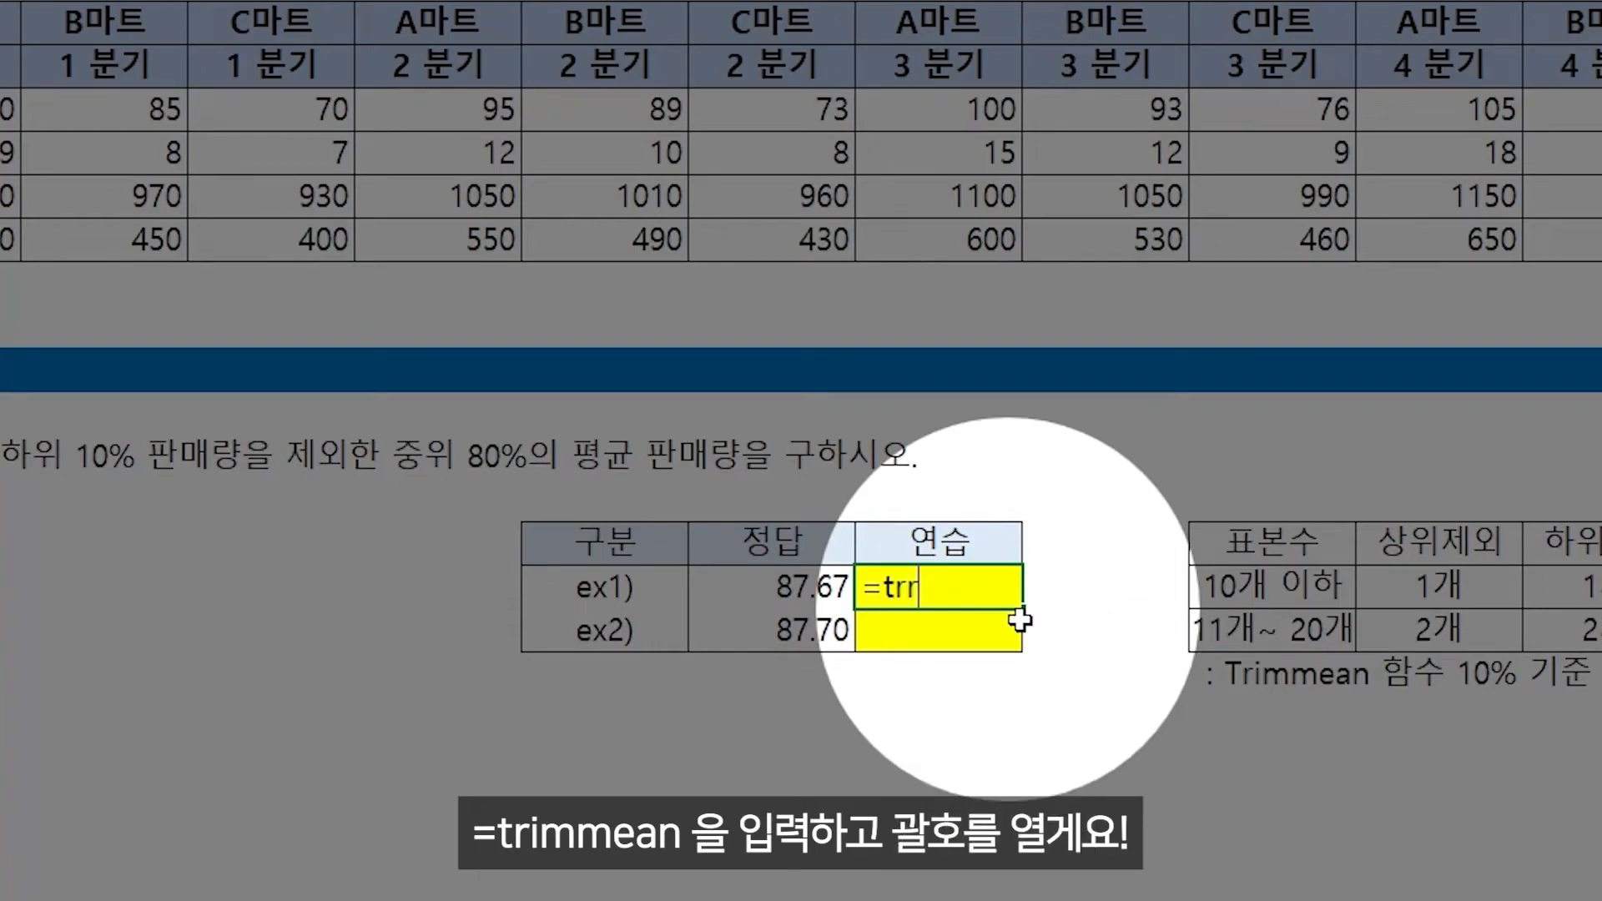
type("immean")
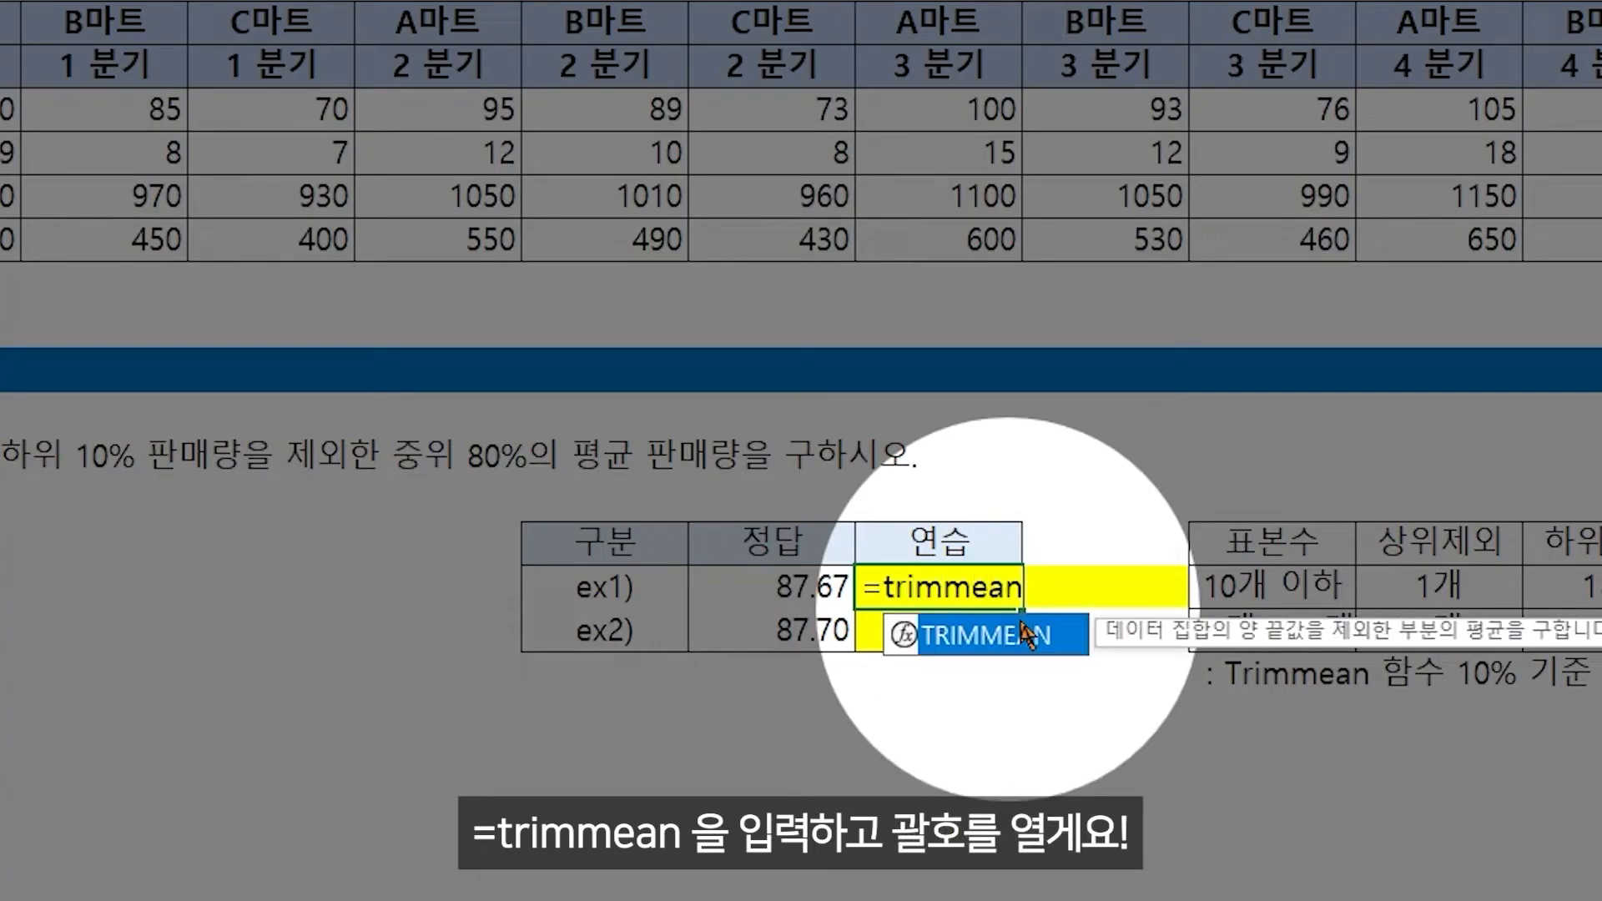
type("(")
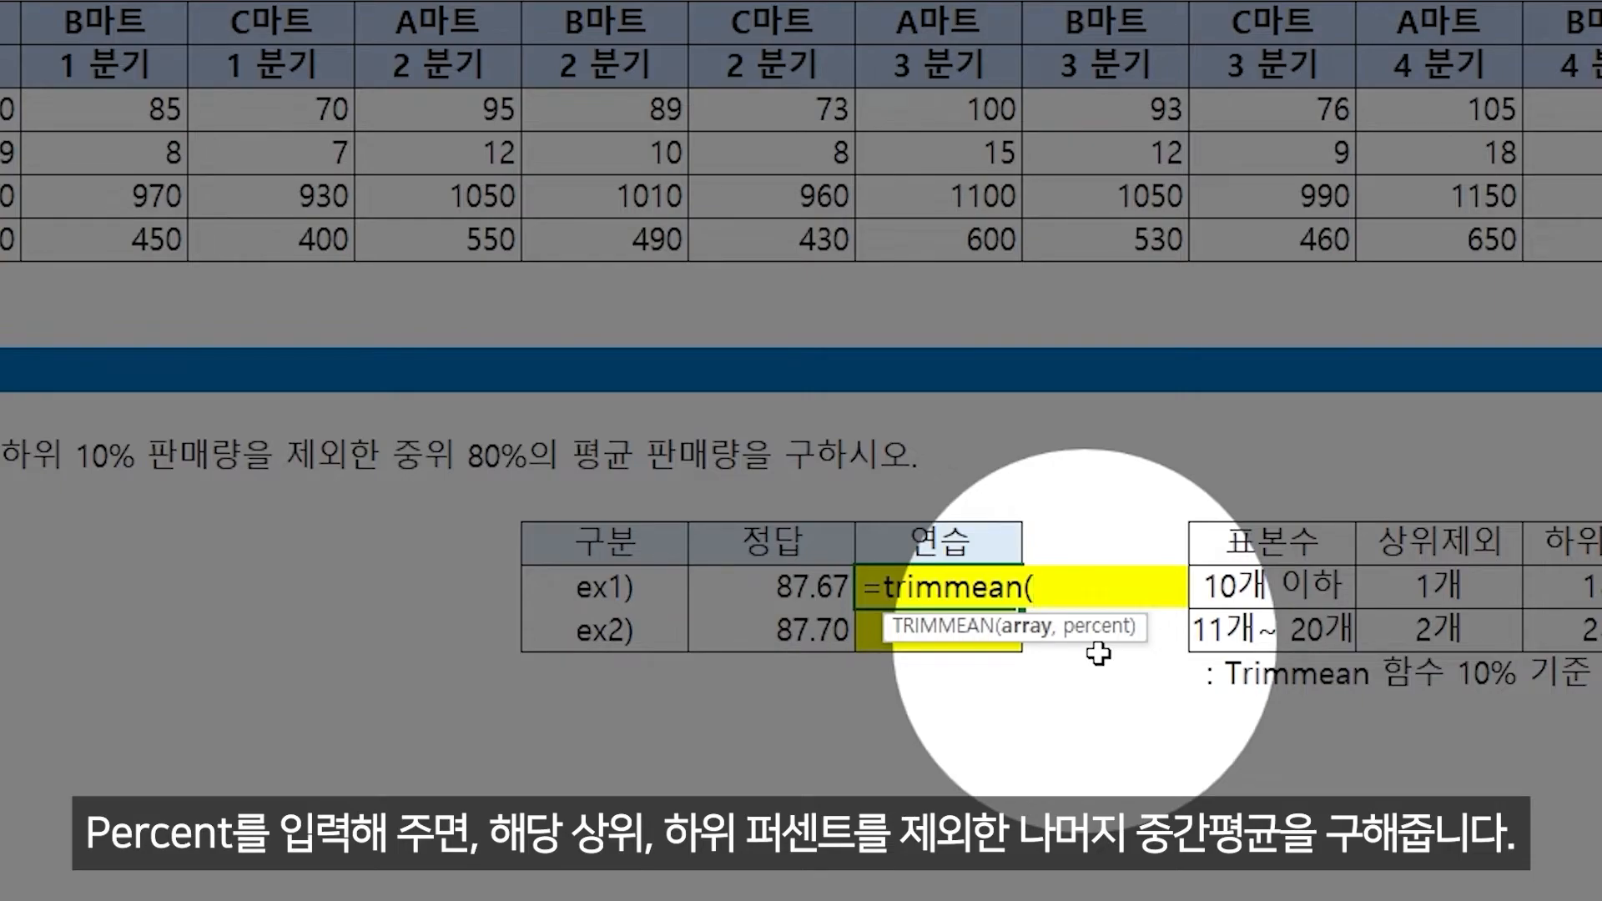
key("Escape")
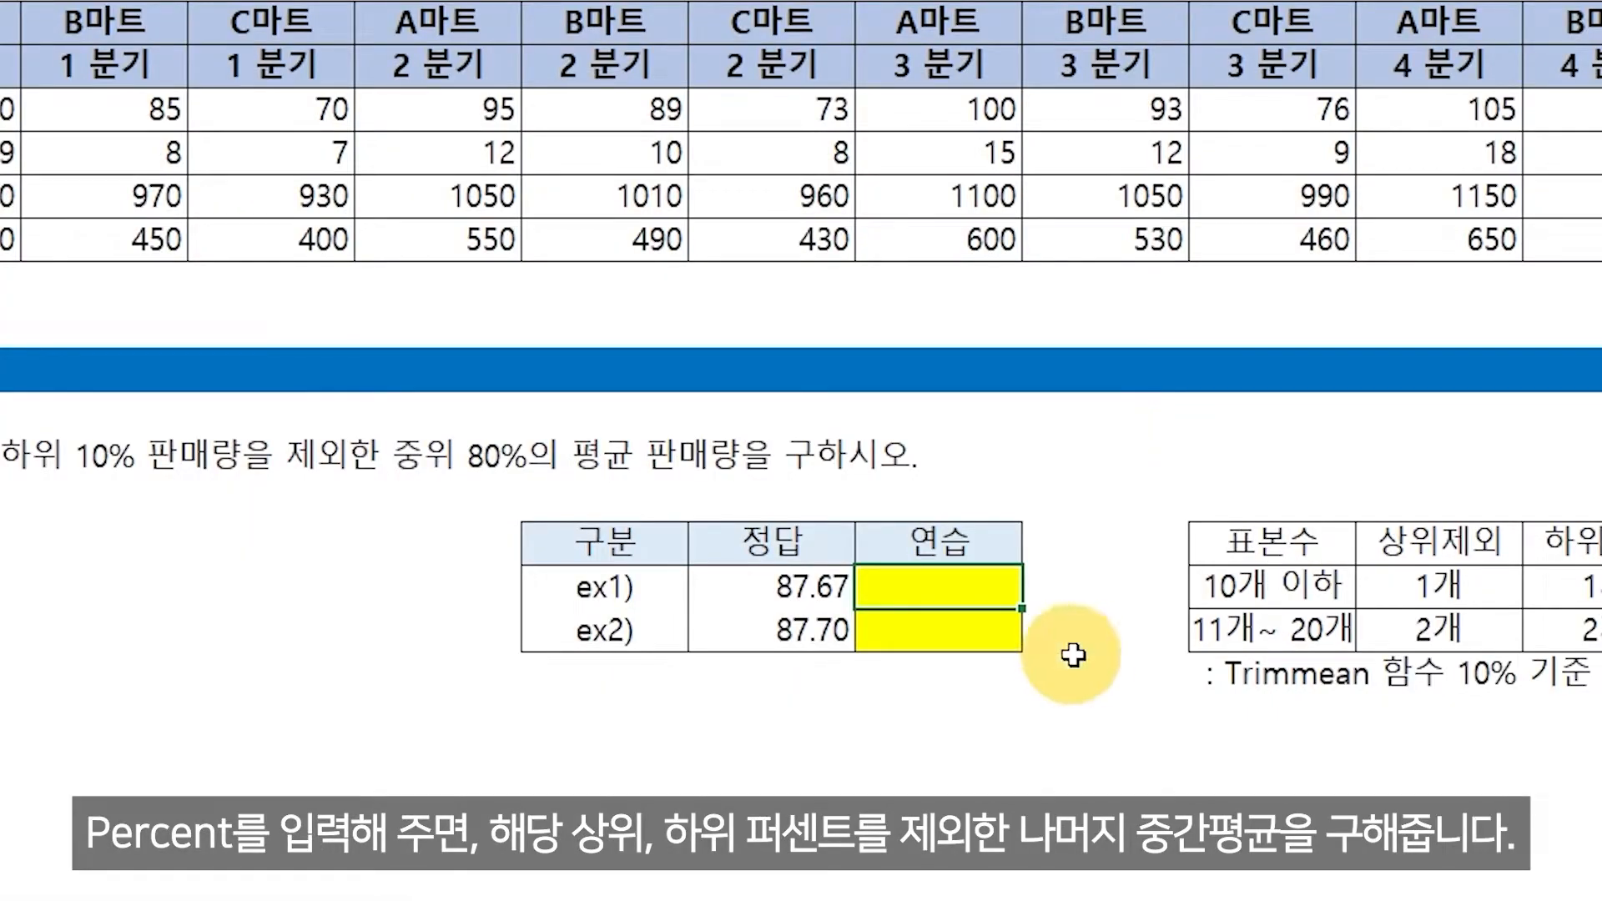
- Enter =TRIMMEAN(E13:P13,10%) in K80 for ex1) to average 핸드폰 sales without the extreme values
type("=tr")
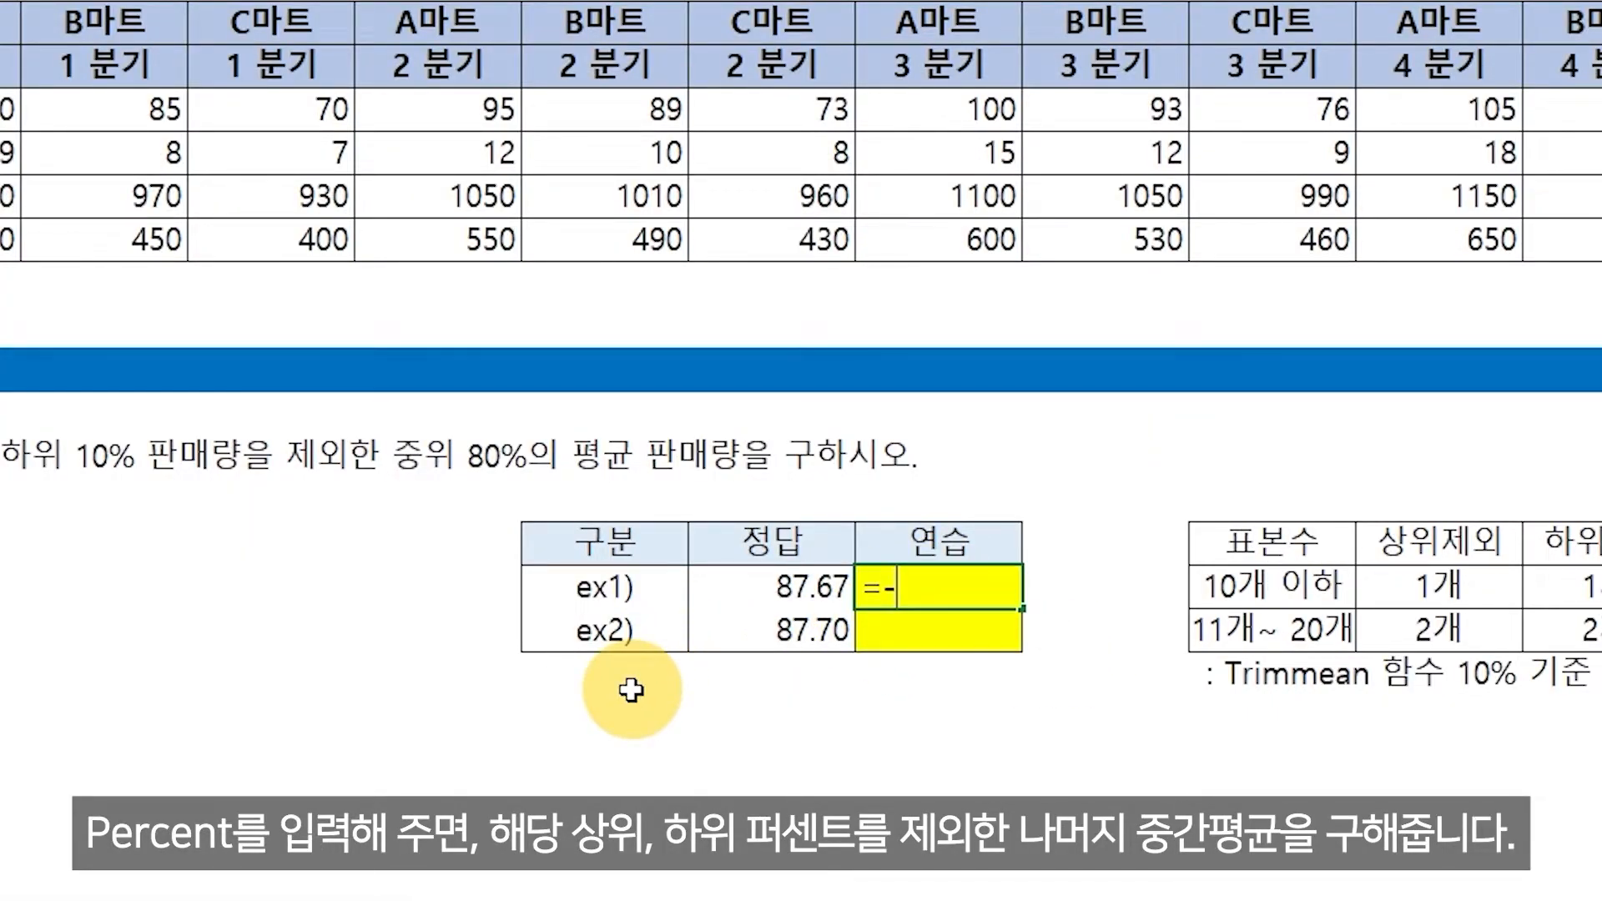
type("immean(")
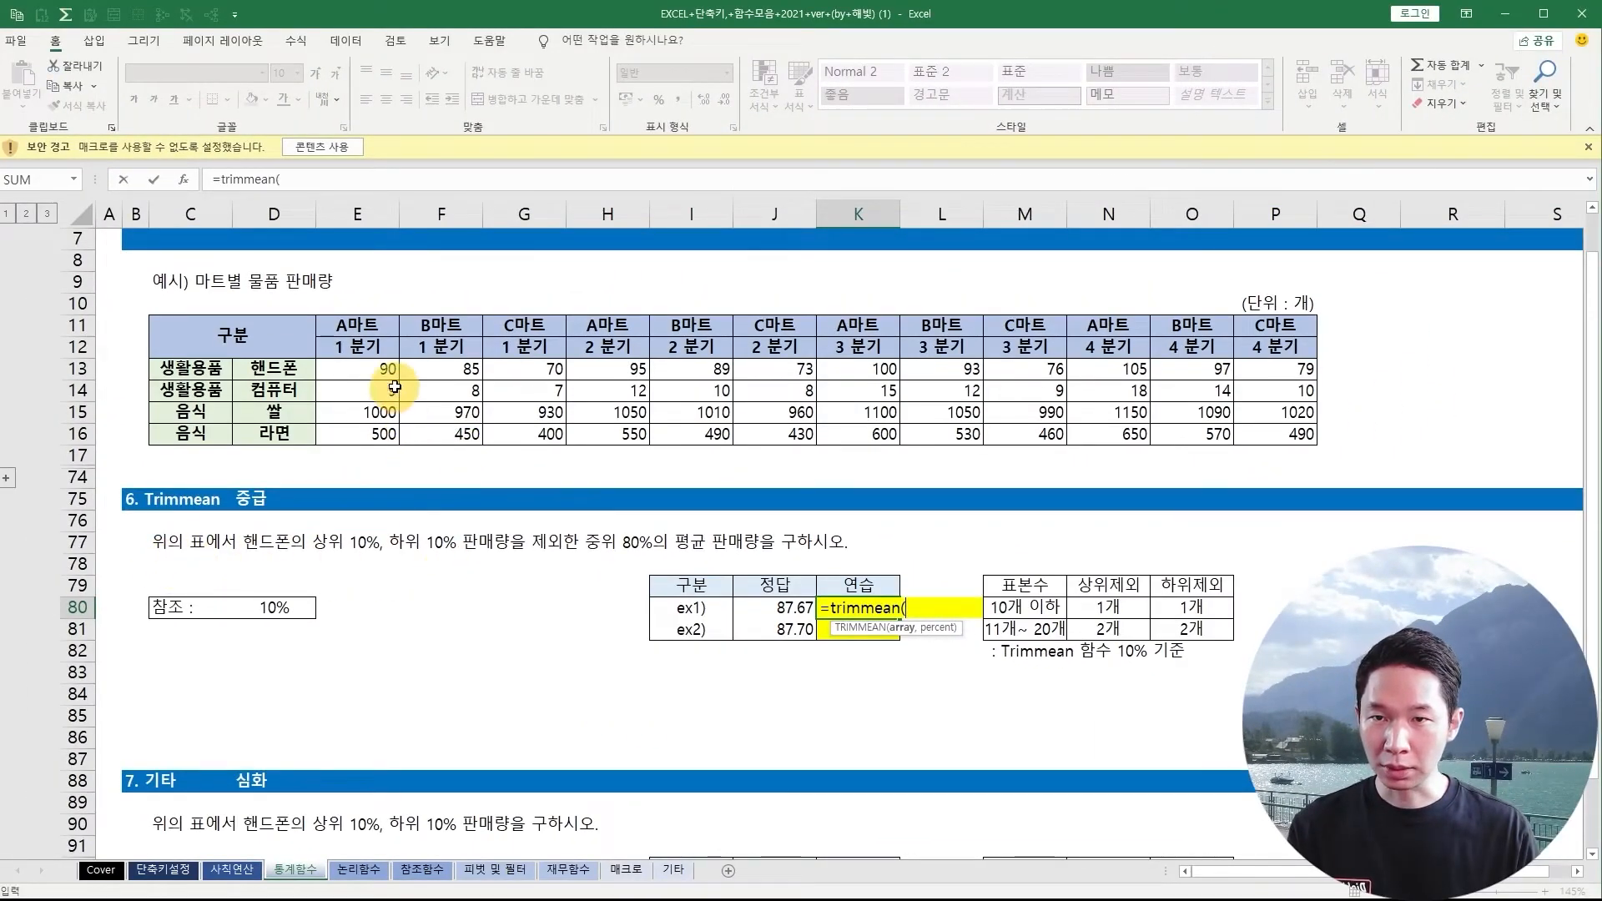
left_click_drag(388, 372, 1275, 373)
type(",")
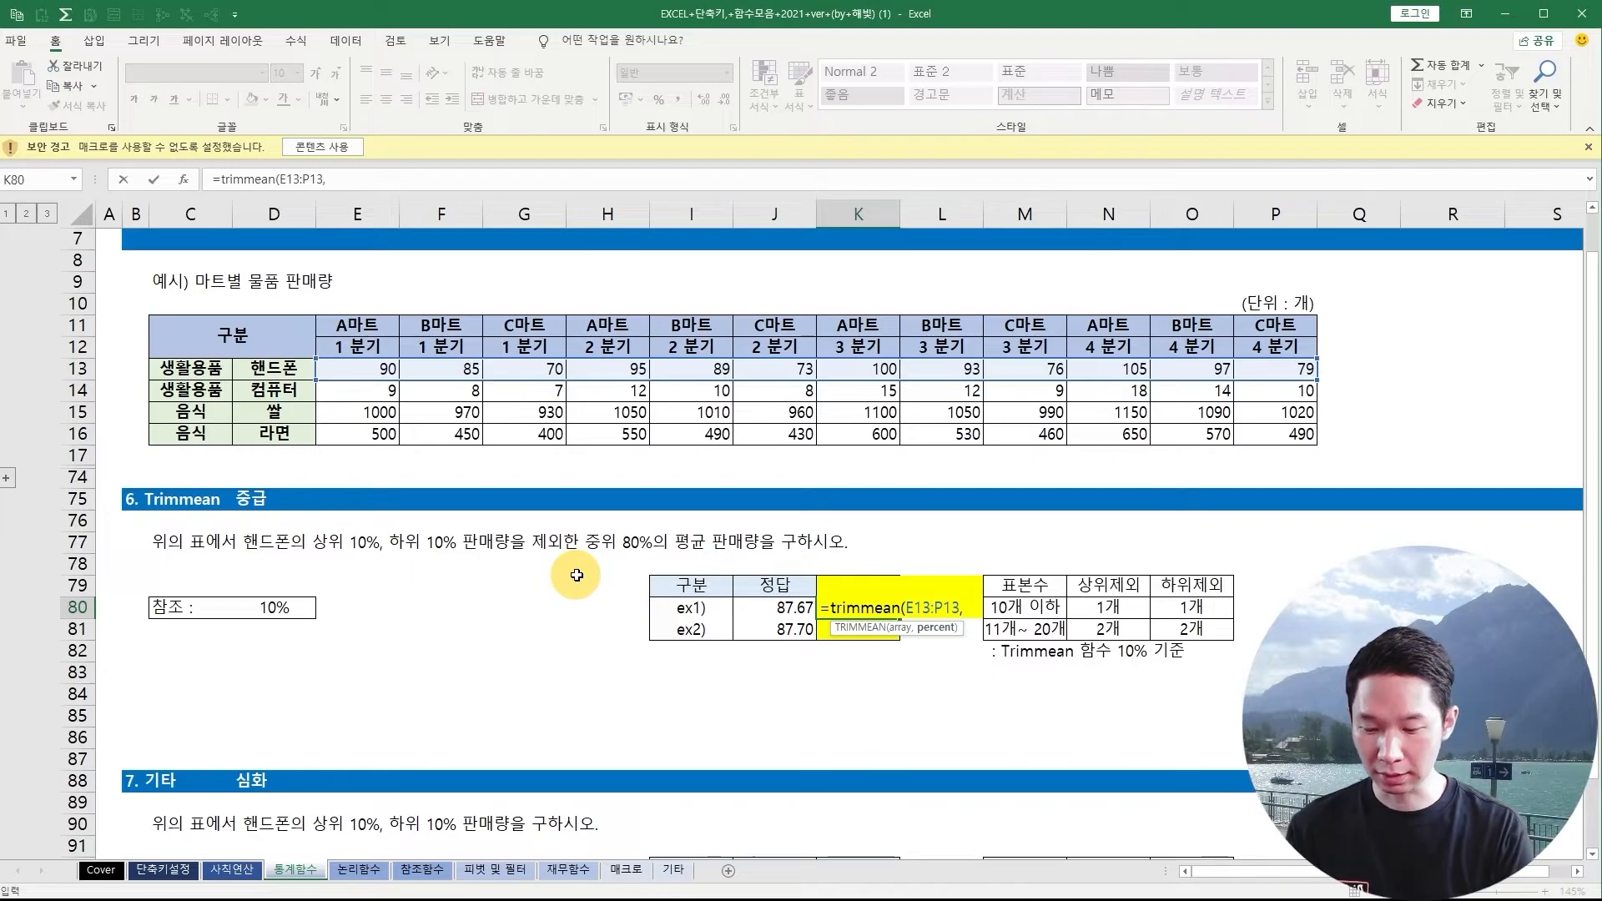
type("10%")
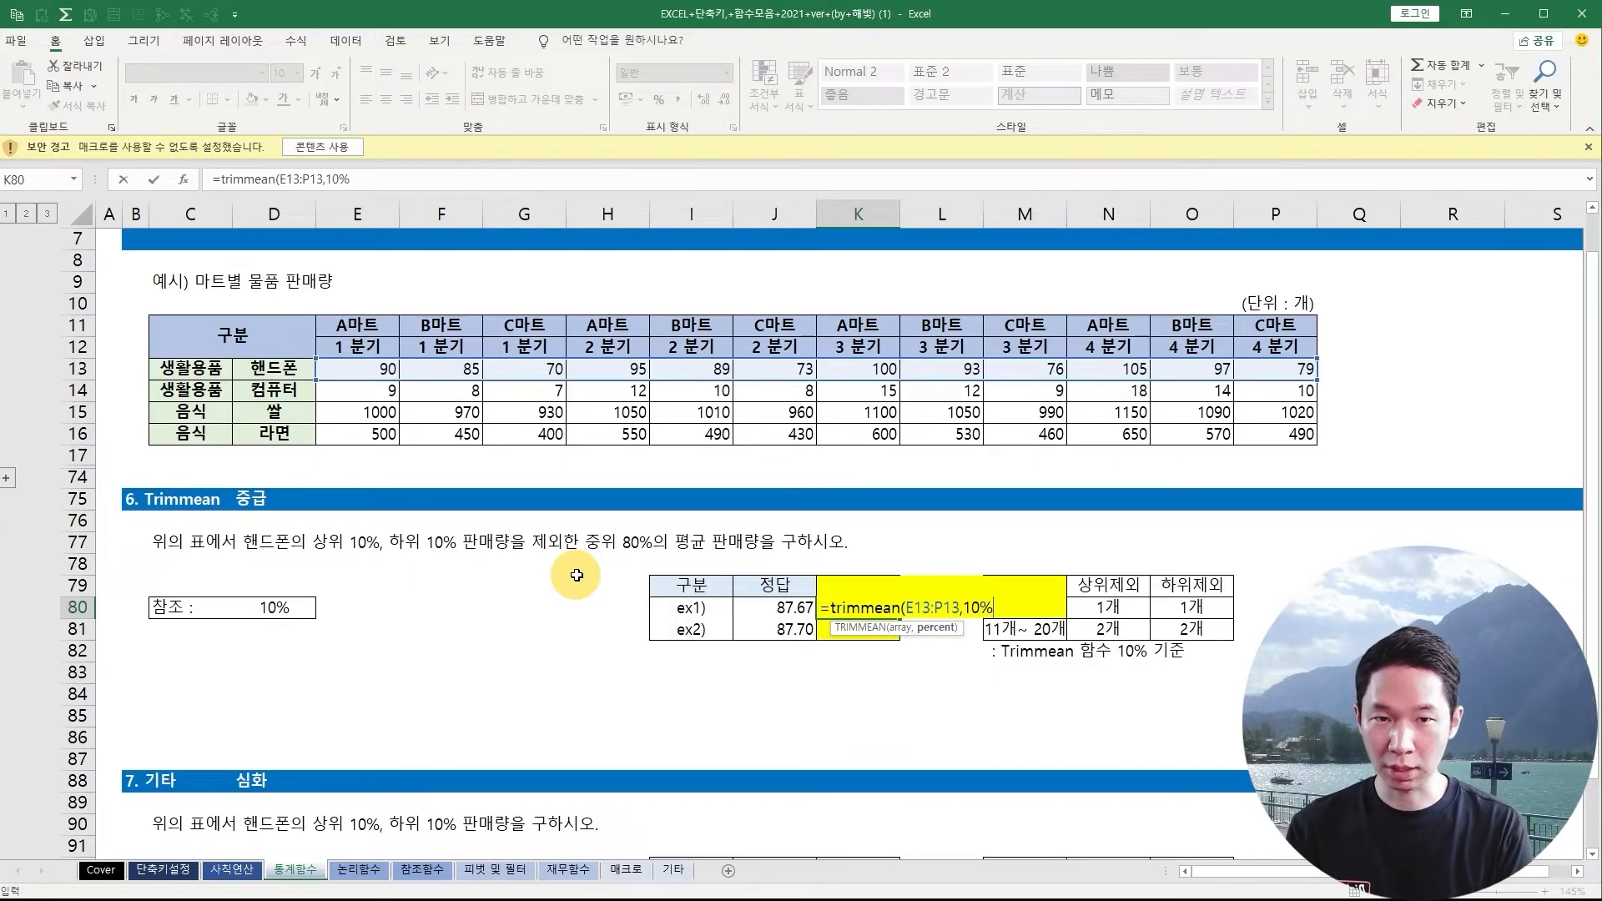
type(")")
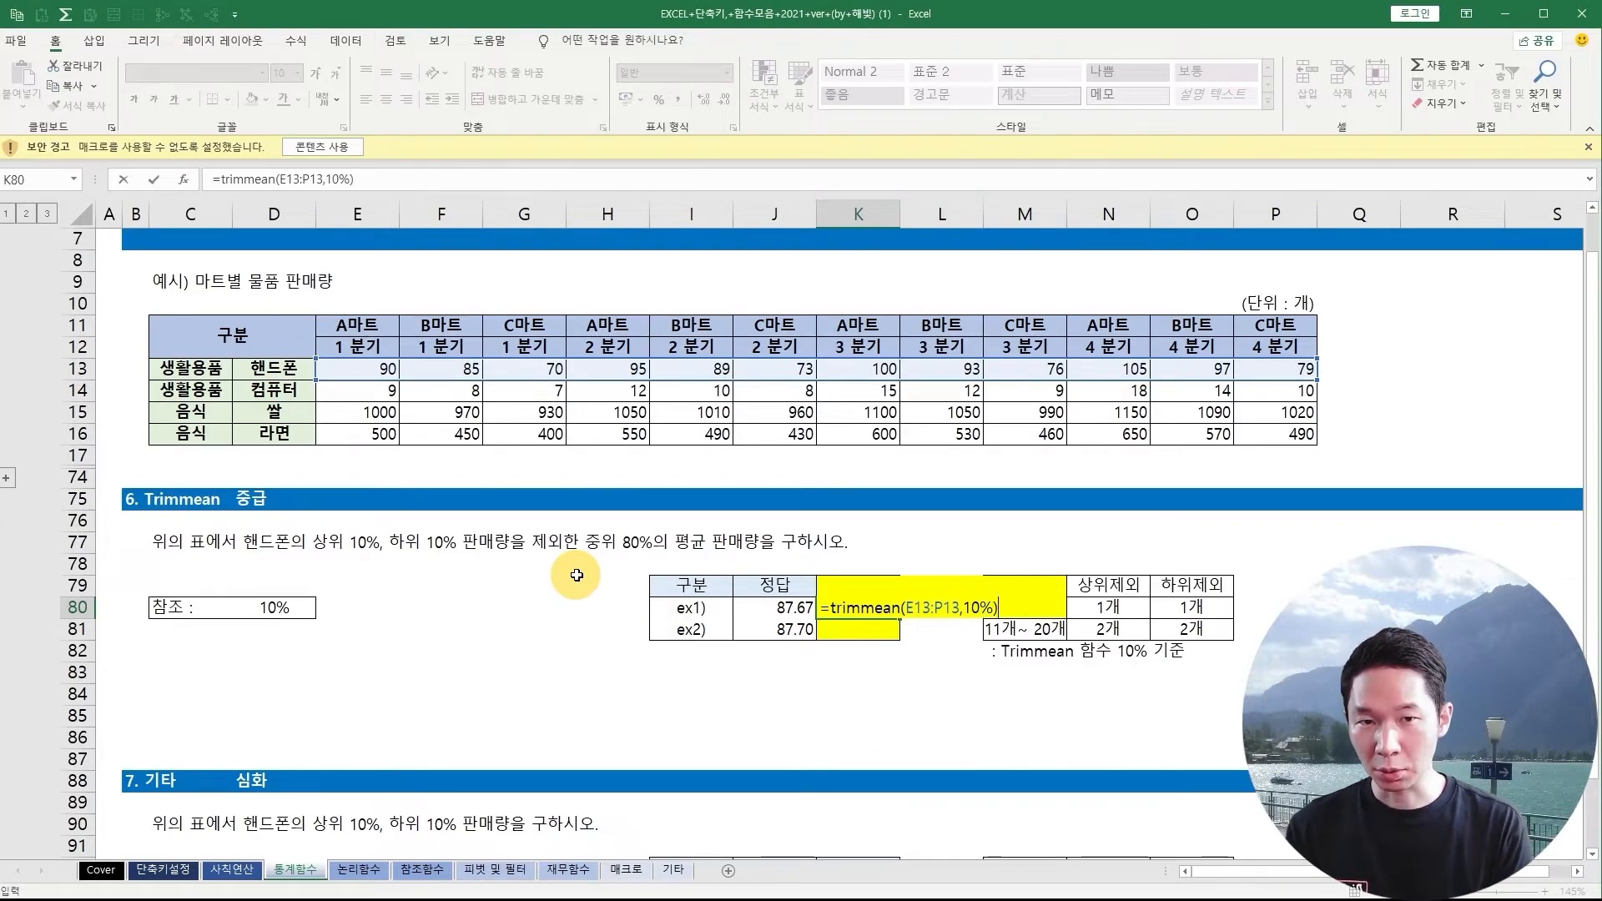
key("Return")
key("Up")
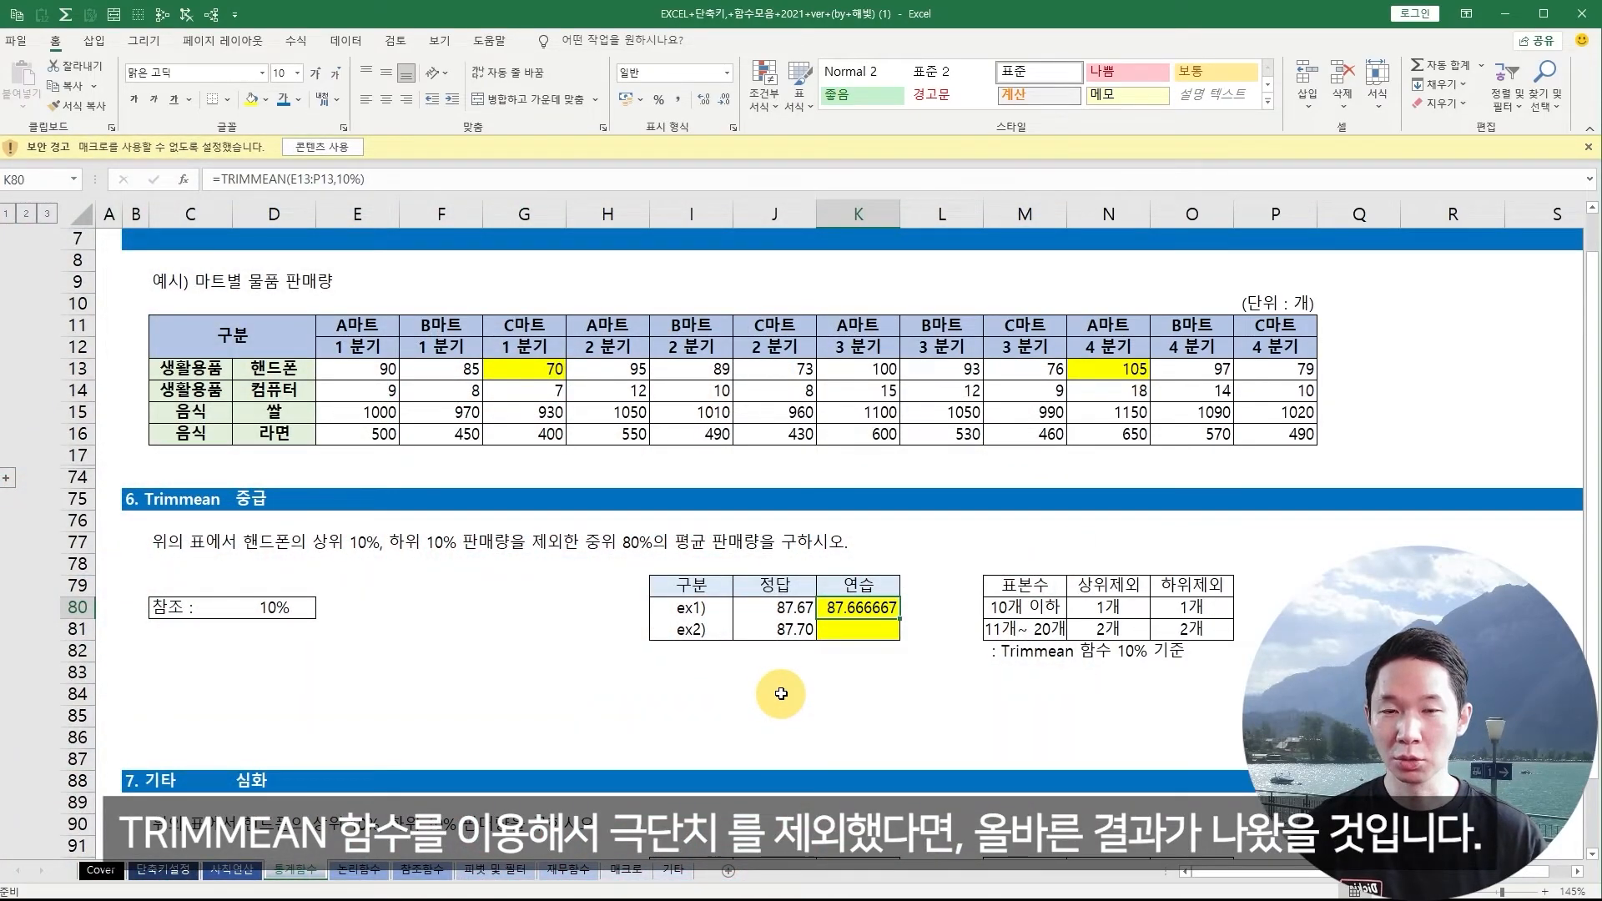
- Go to the 7. 기타 section and view its exercise on the top and bottom 10% of 핸드폰 sales
scroll(781, 693, "down", 4)
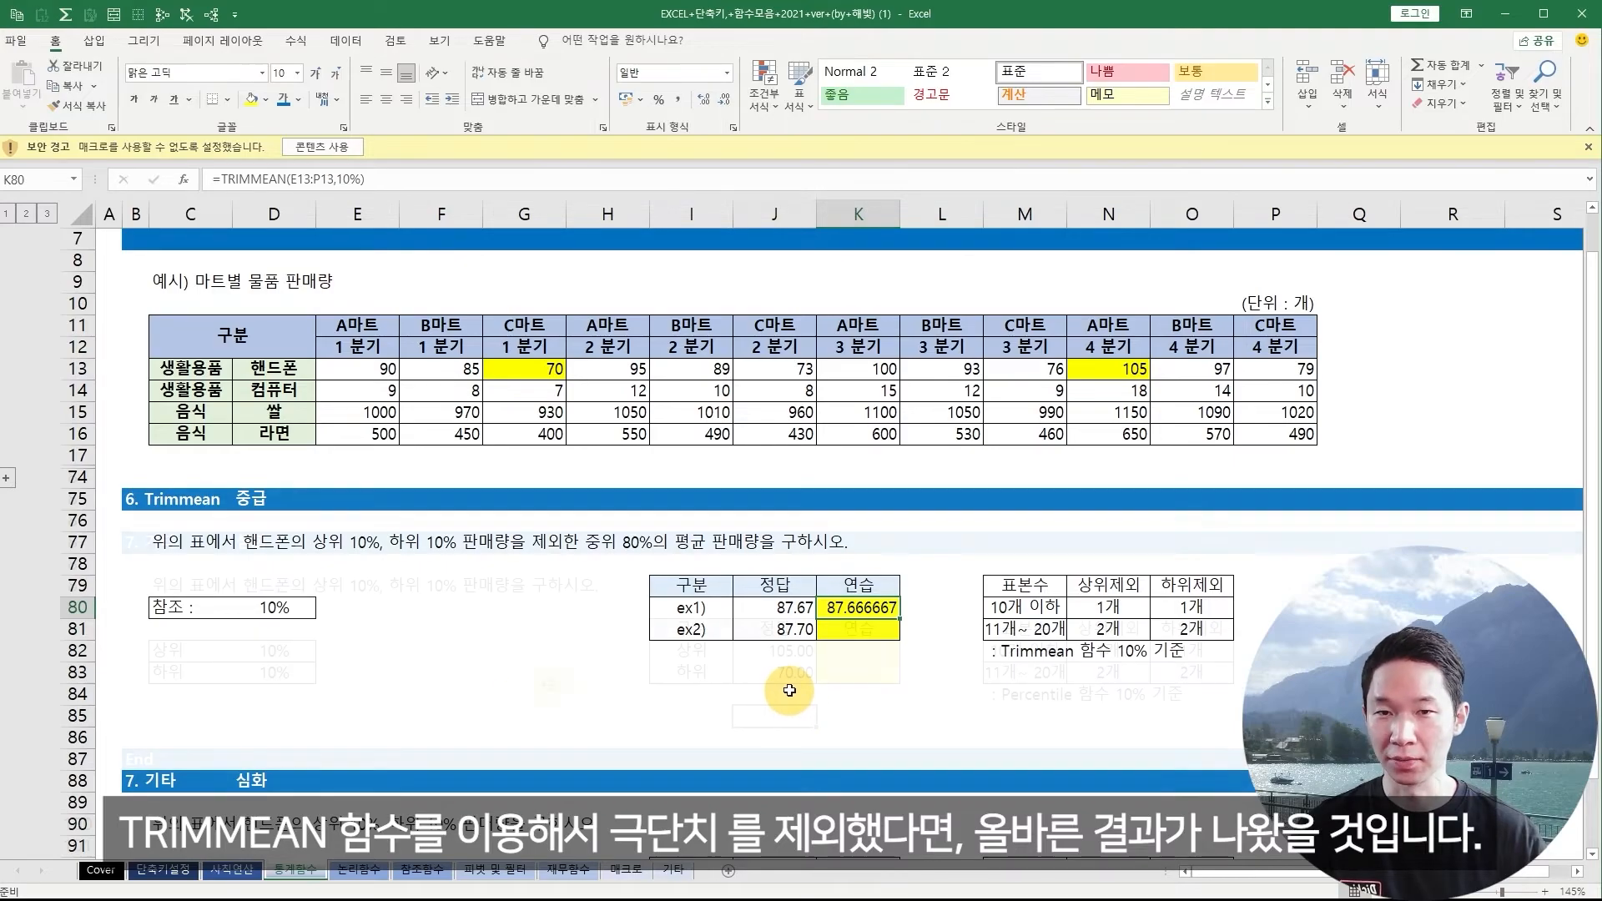
left_click(519, 702)
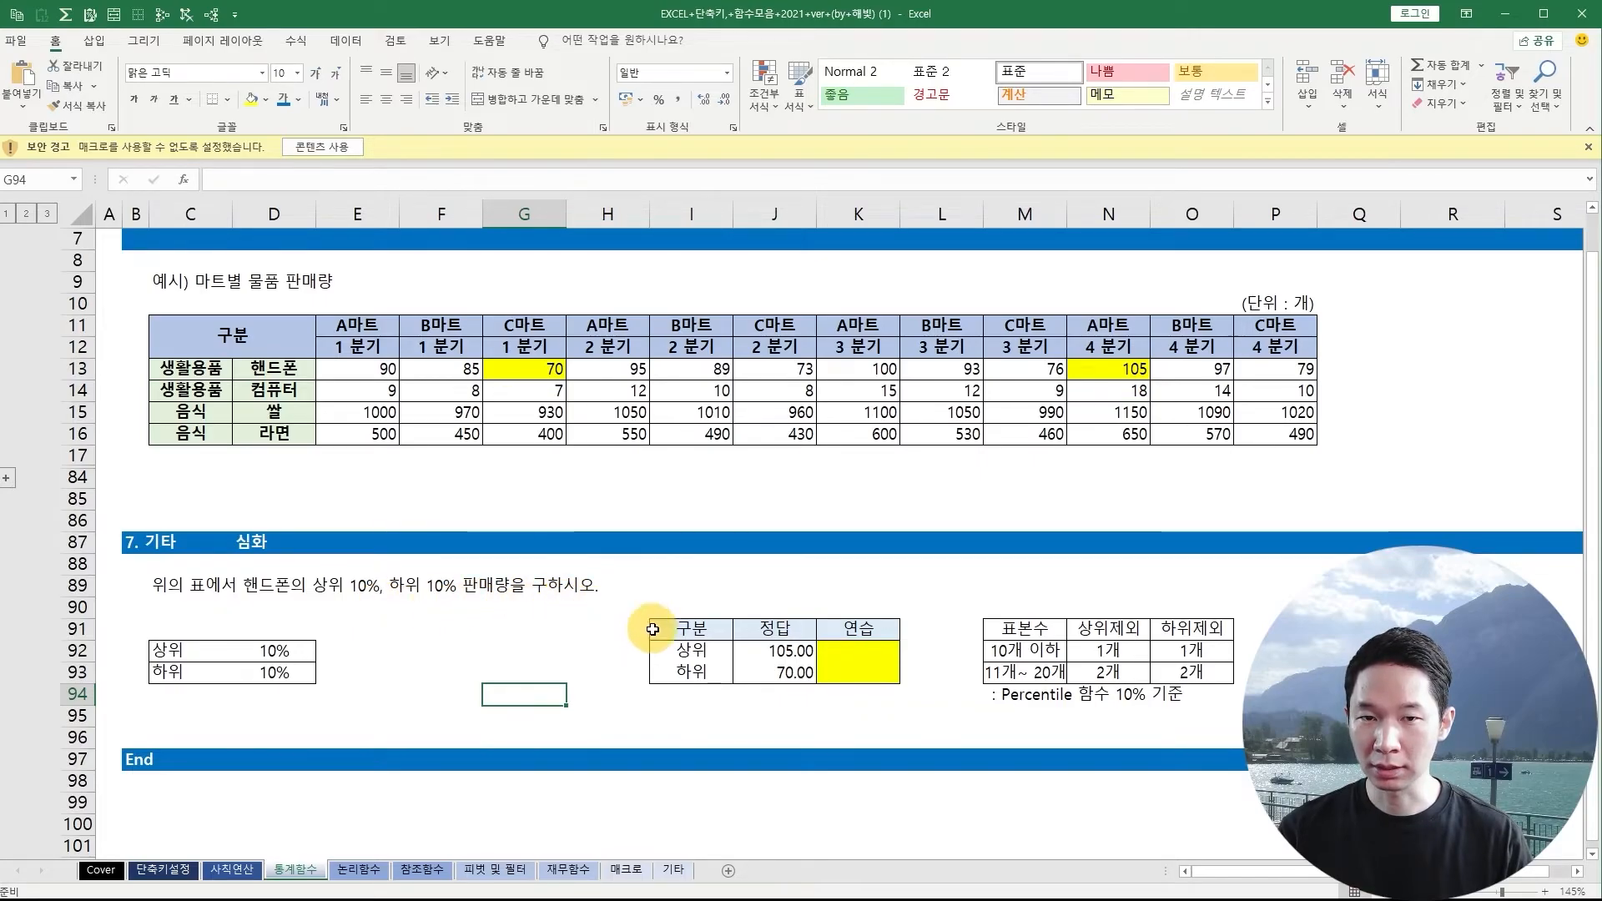
- Copy the 상위 answer formula from J92 as text into F95, keeping its references to $E$13:$P$13 and D92
left_click(776, 656)
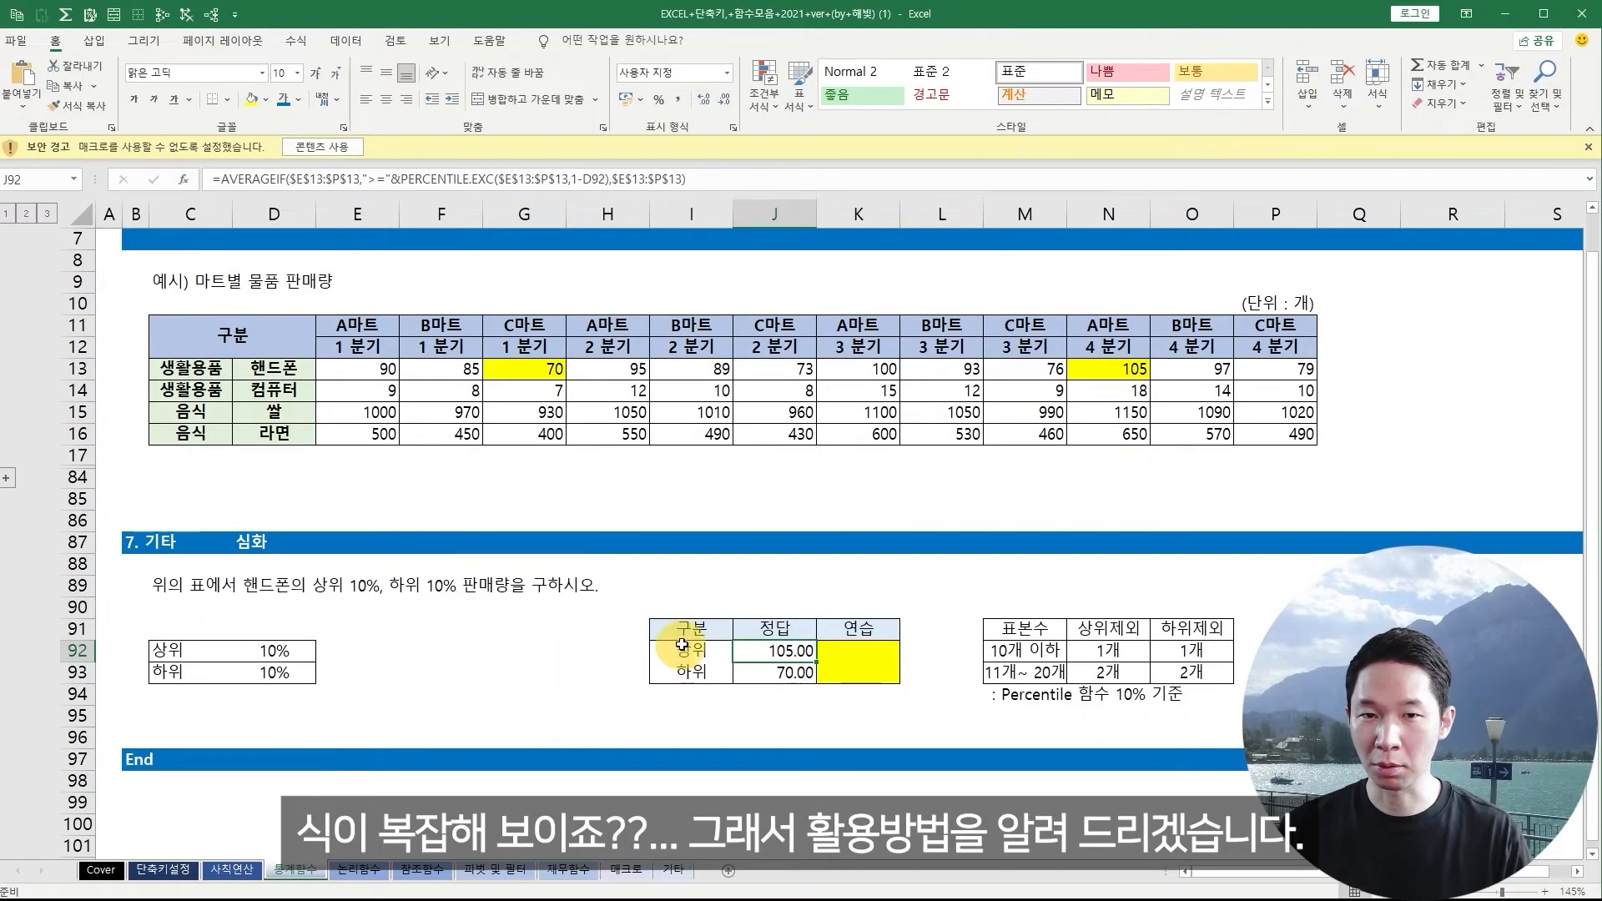
key("F2")
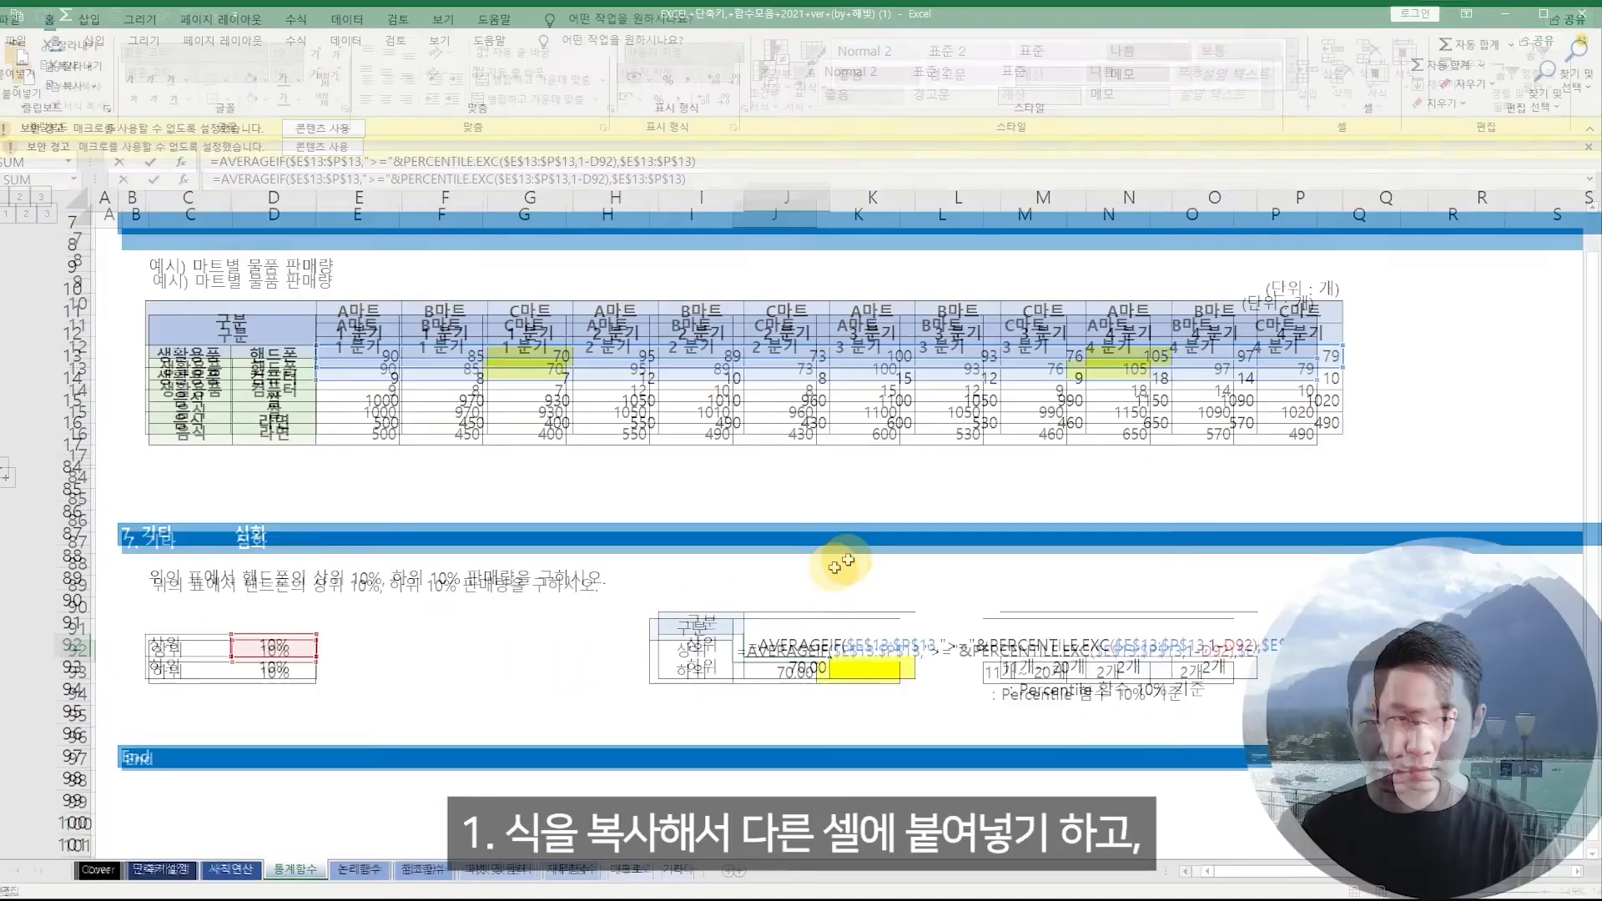
key("shift+Home")
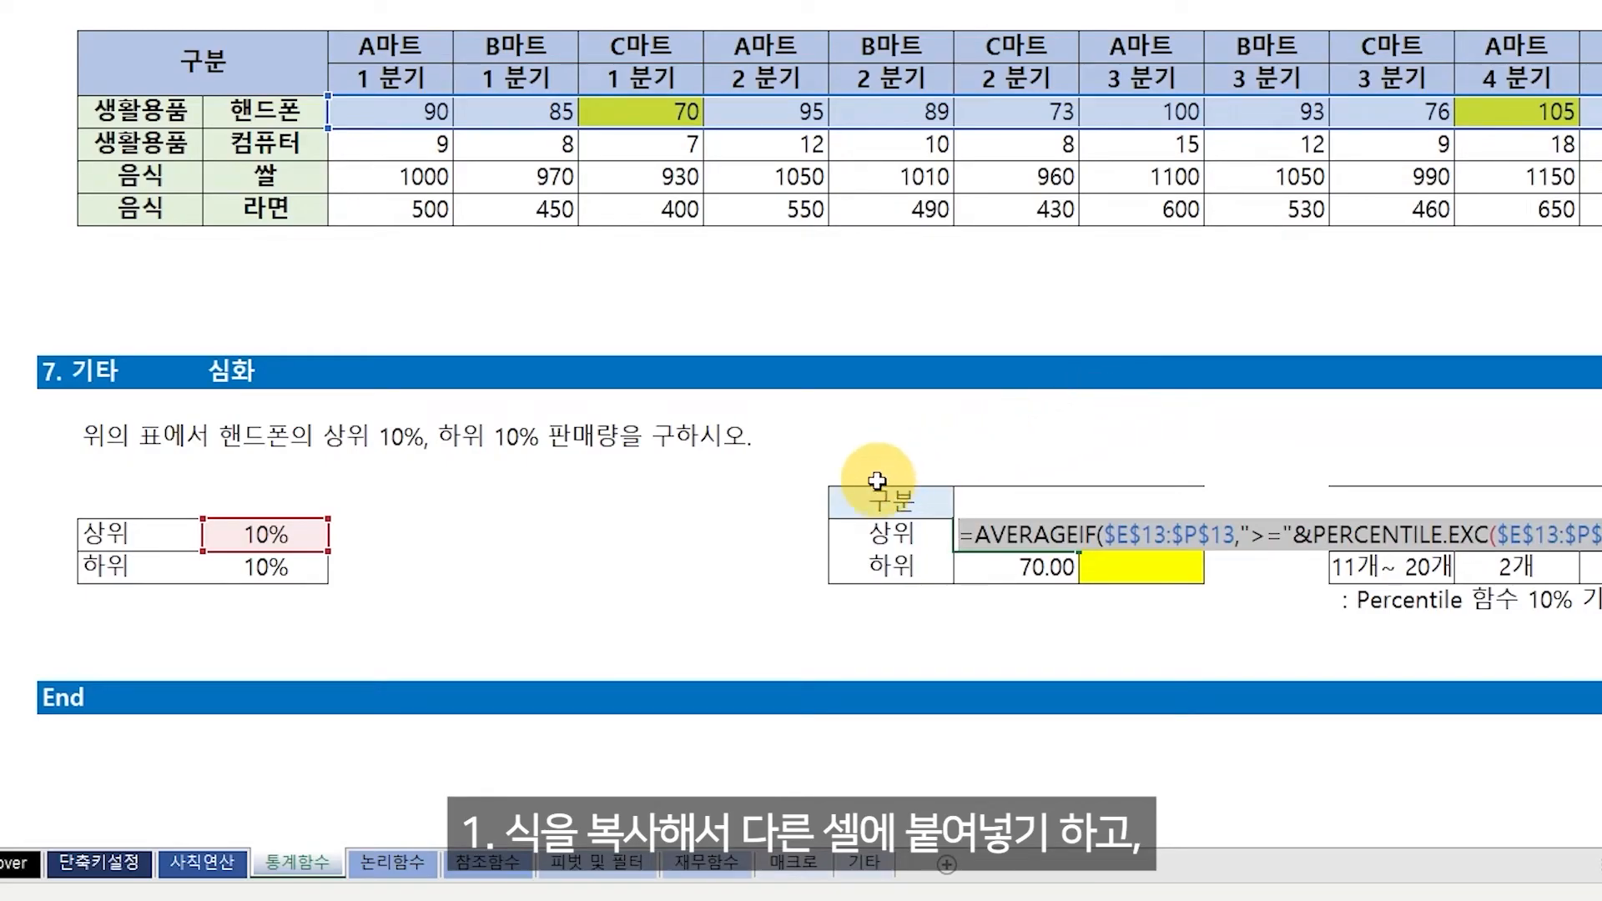
key("ctrl+c")
key("Escape")
left_click(467, 631)
double_click(546, 632)
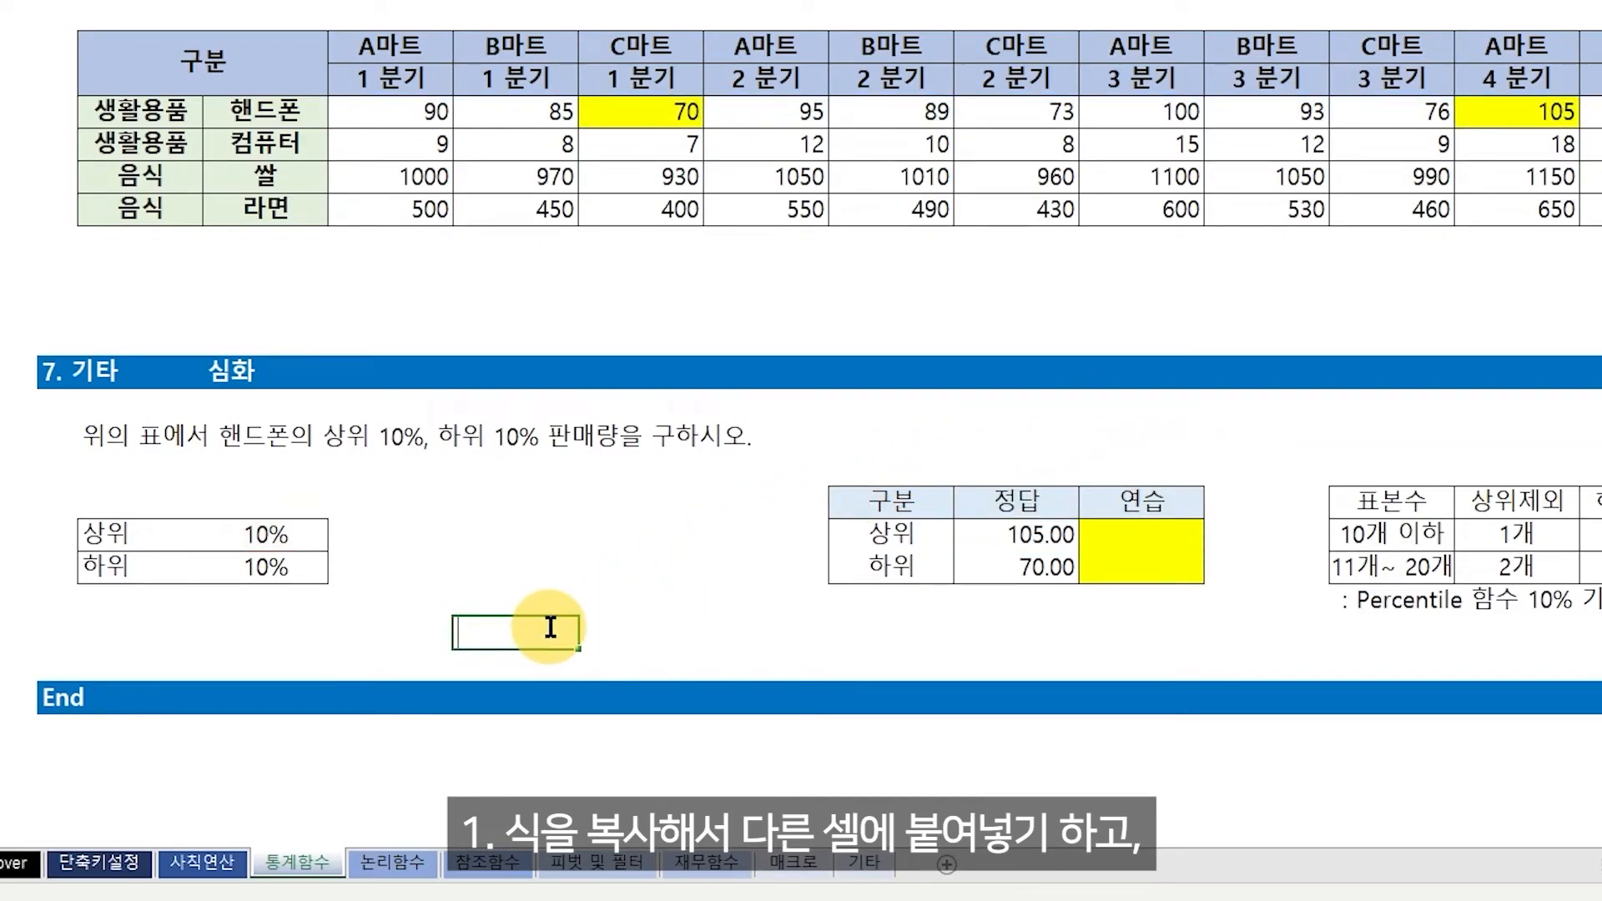
key("ctrl+v")
key("ctrl+Return")
- Move all three ranges in the F95 formula to the 라면 row, $E$16:$P$16
double_click(550, 632)
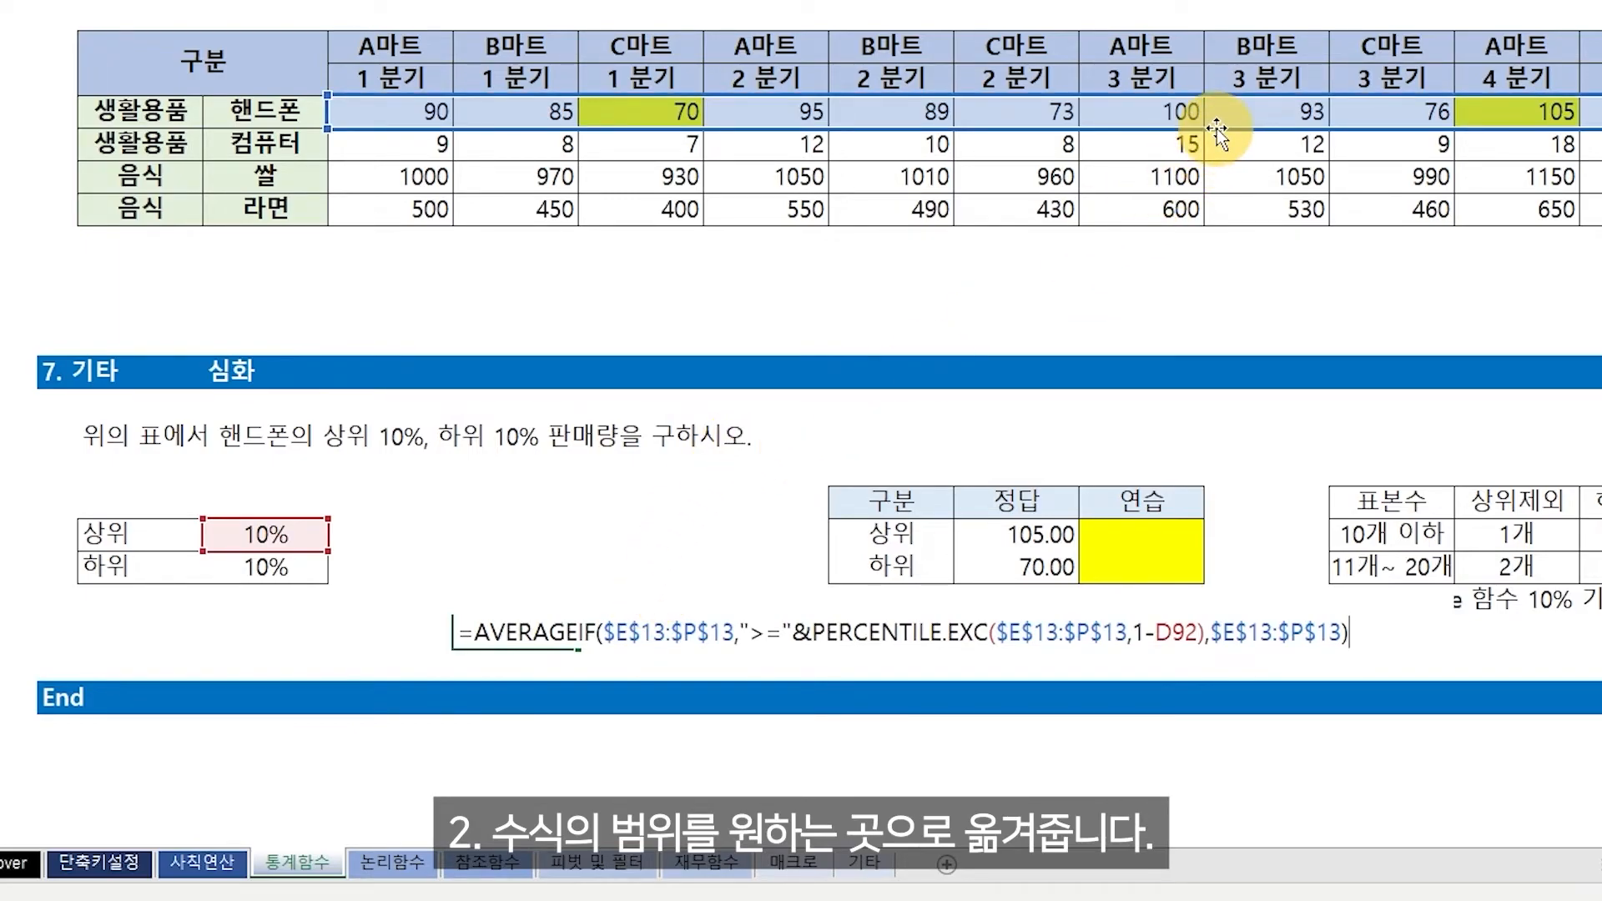
left_click_drag(1215, 127, 1224, 202)
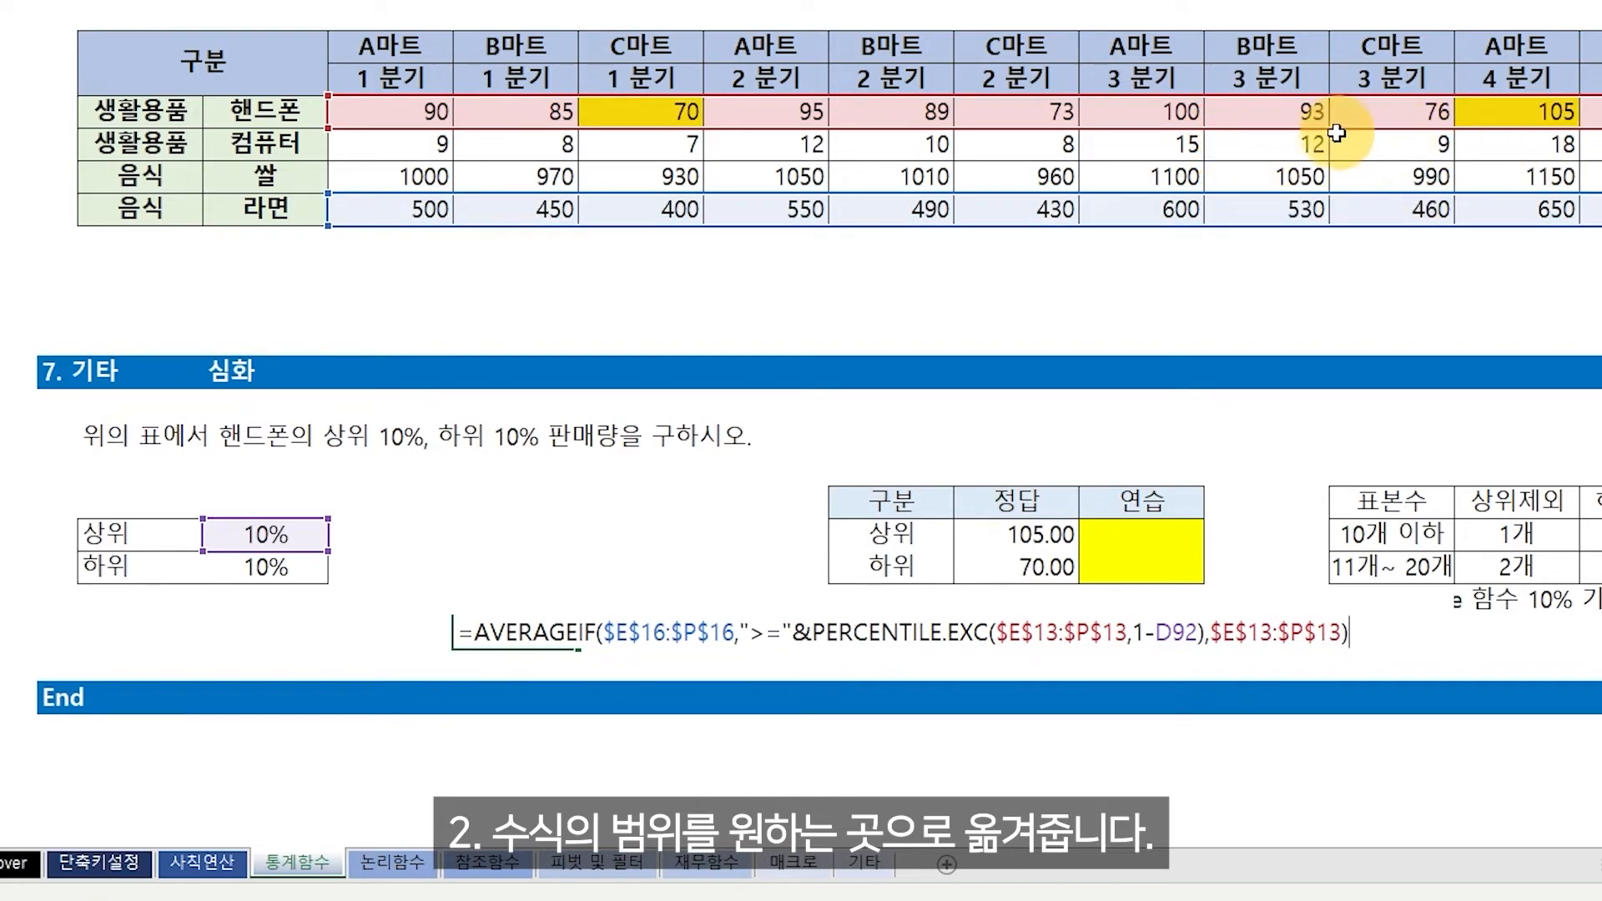
left_click_drag(1332, 124, 1333, 207)
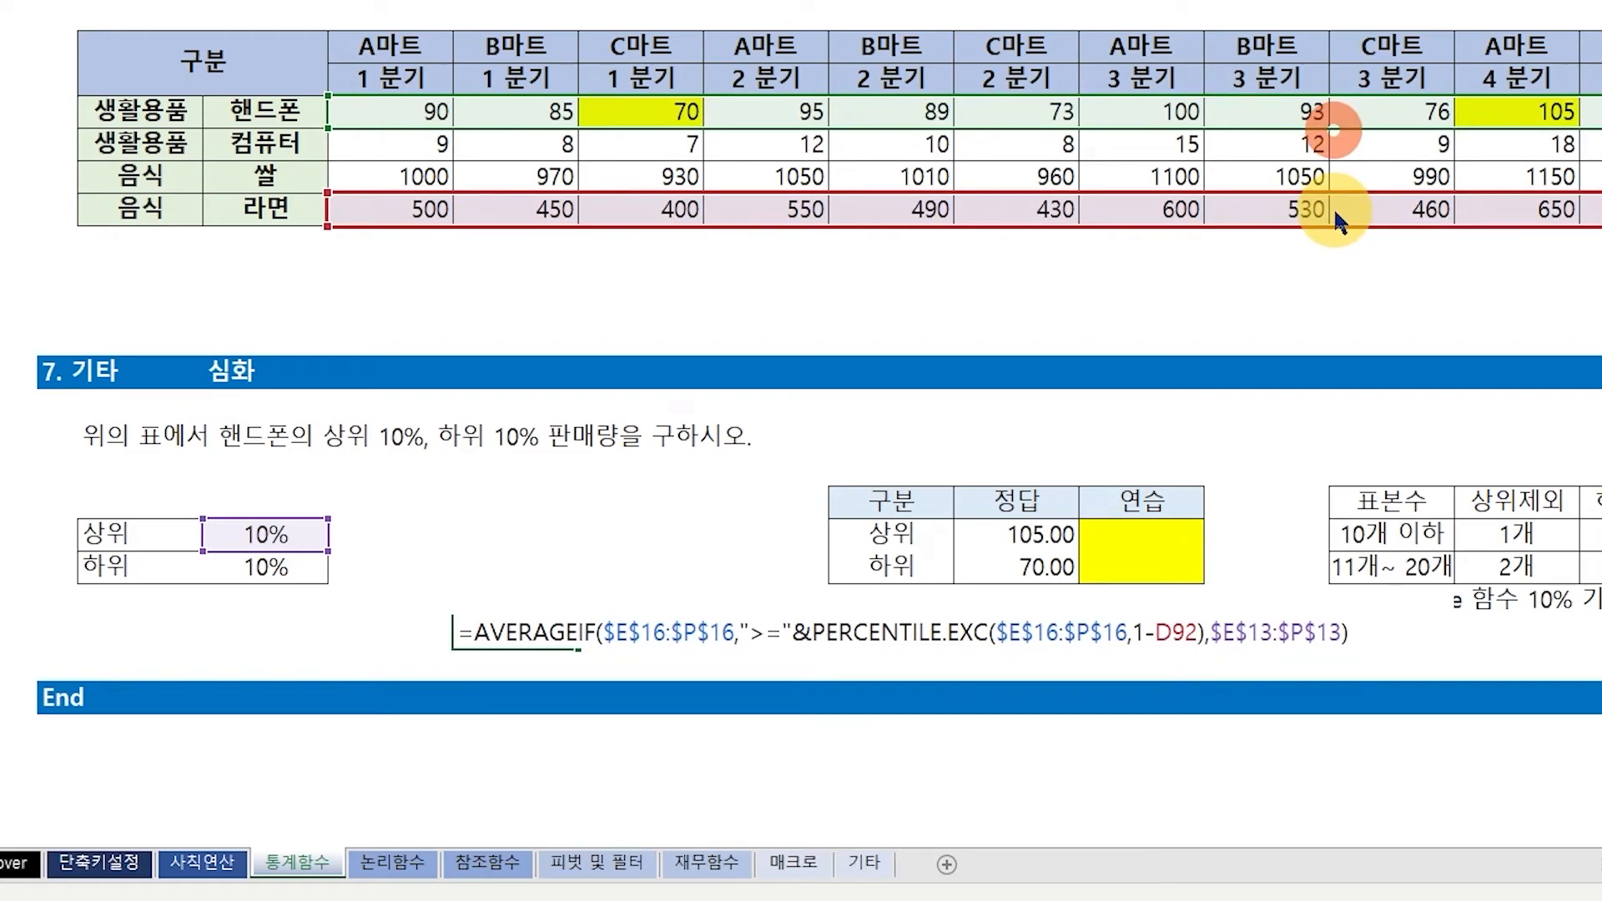
left_click_drag(1291, 122, 1293, 209)
key("ctrl+Return")
key("F2")
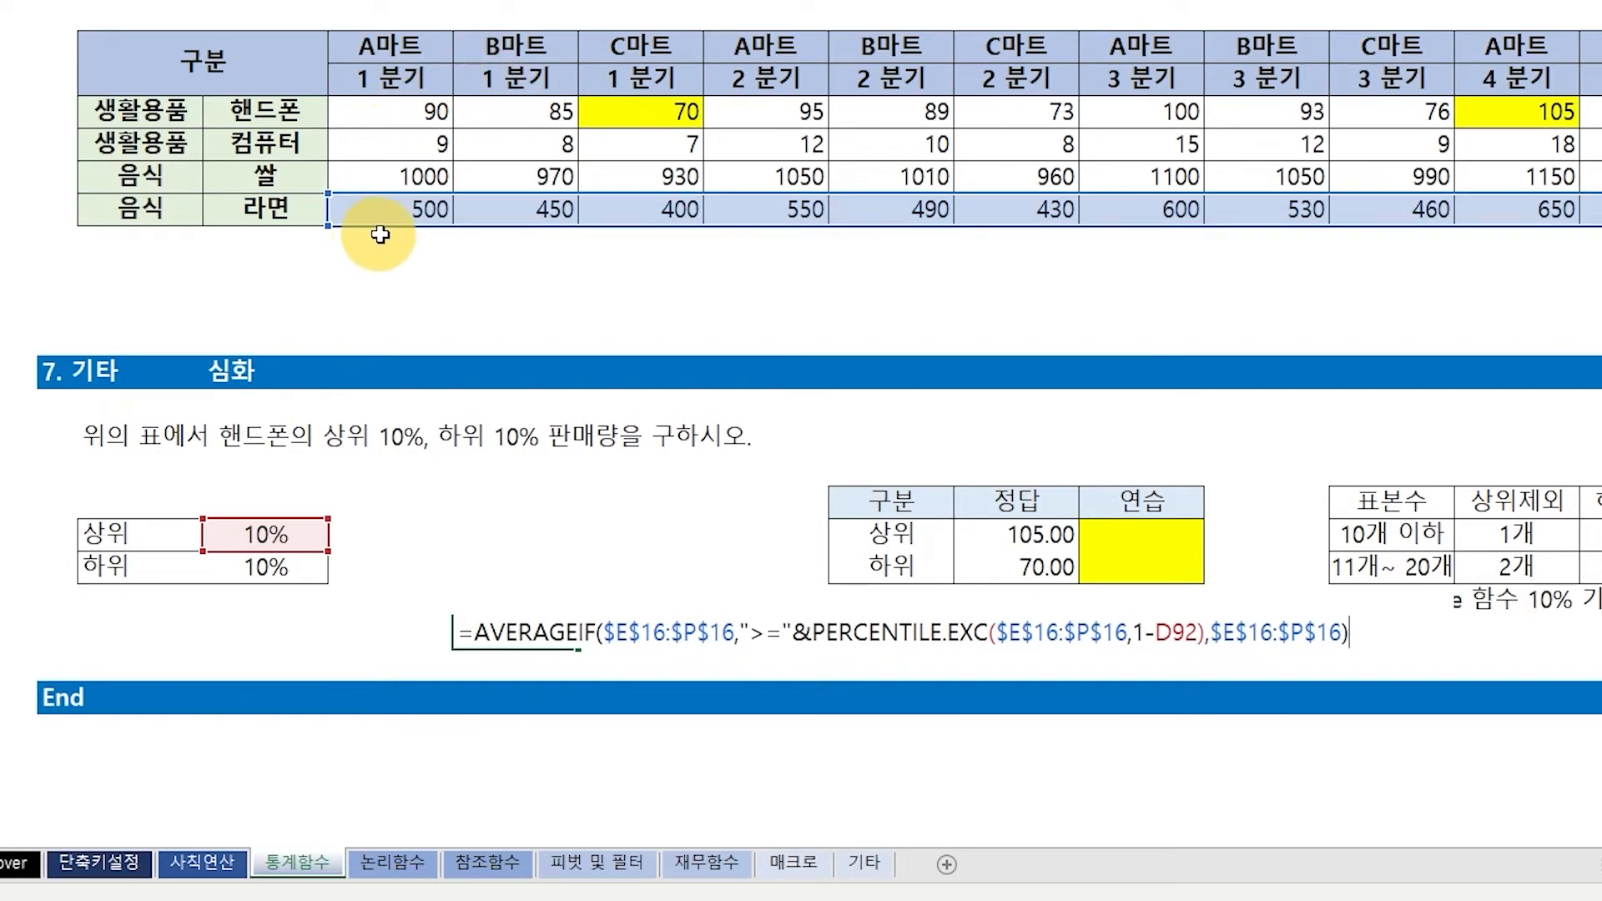
key("Escape")
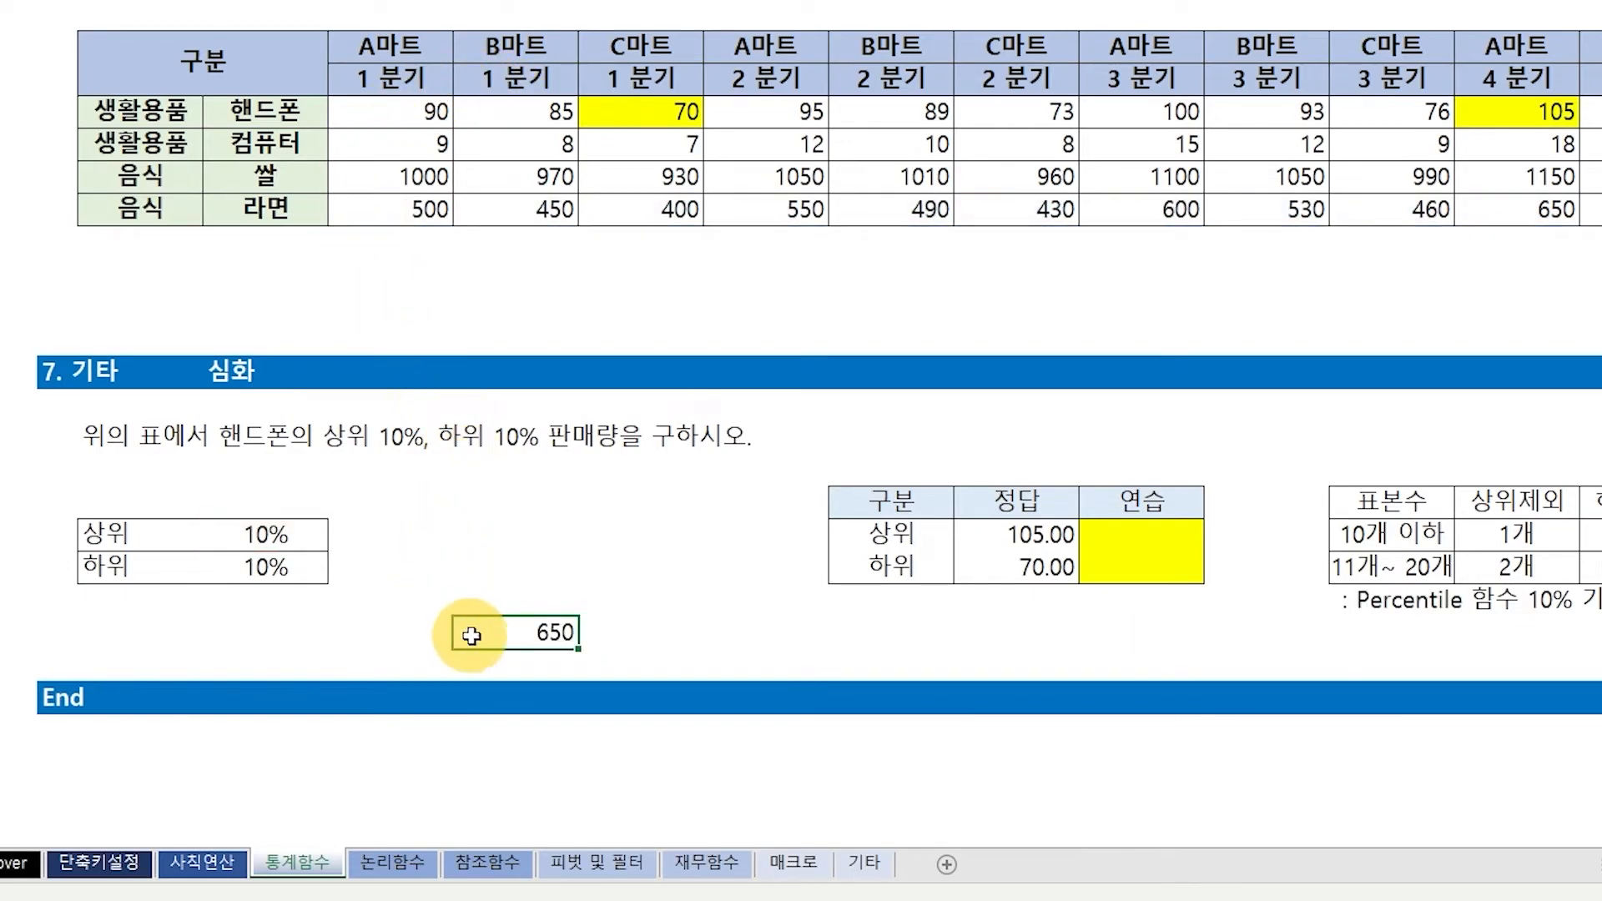
key("F2")
key("Escape")
- Set the 상위 percentage in D92 to 20% and check the F95 result
left_click(322, 536)
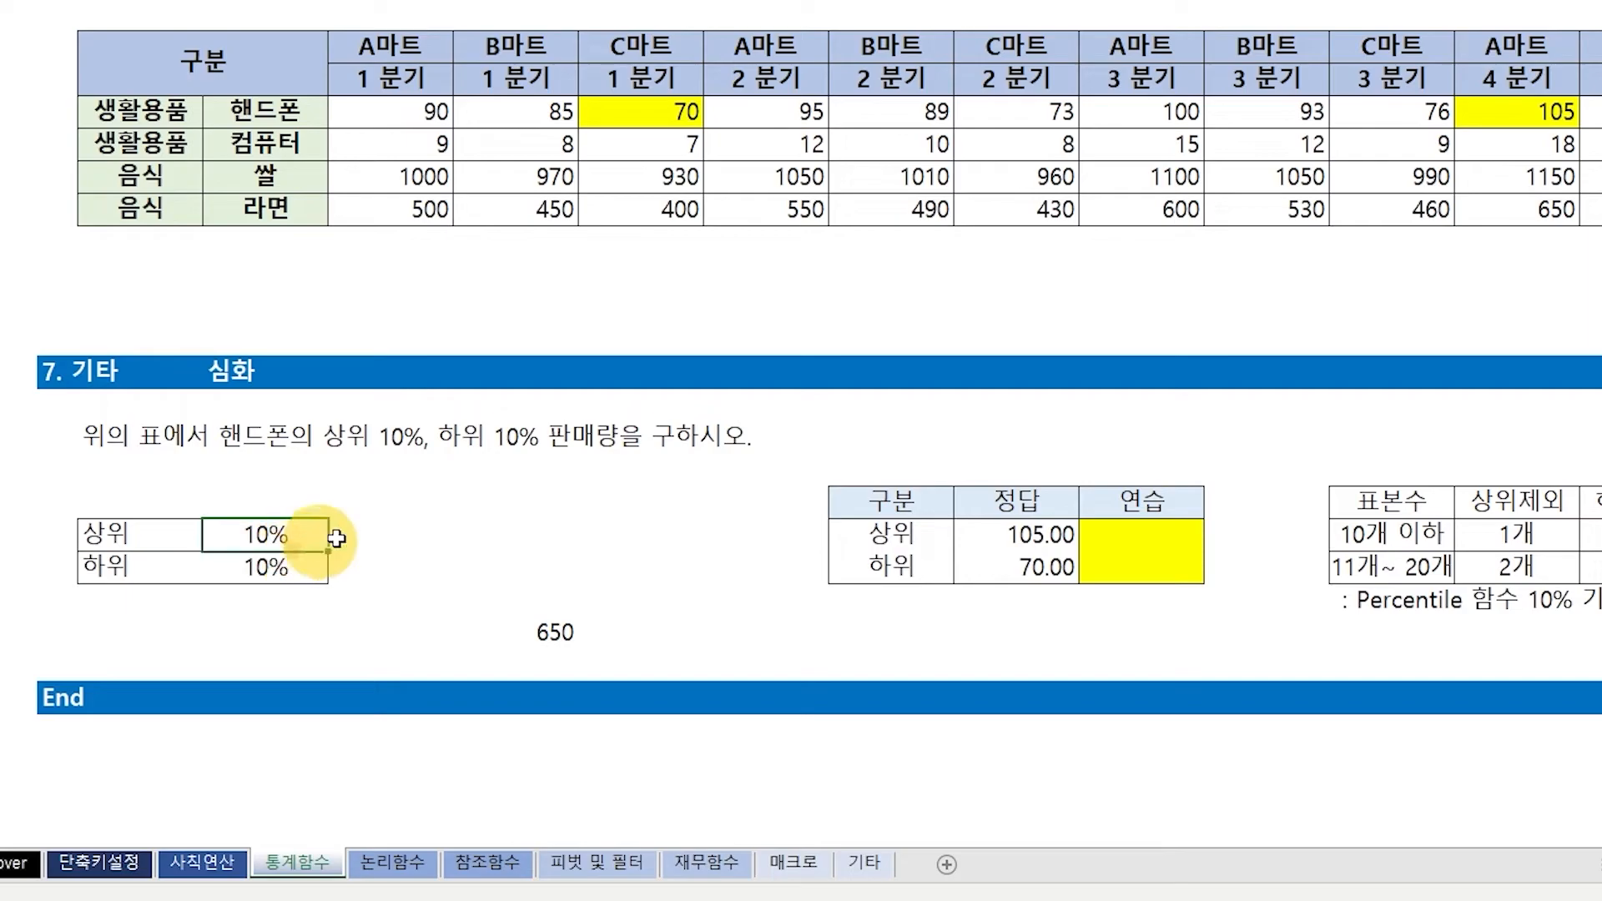
type("20")
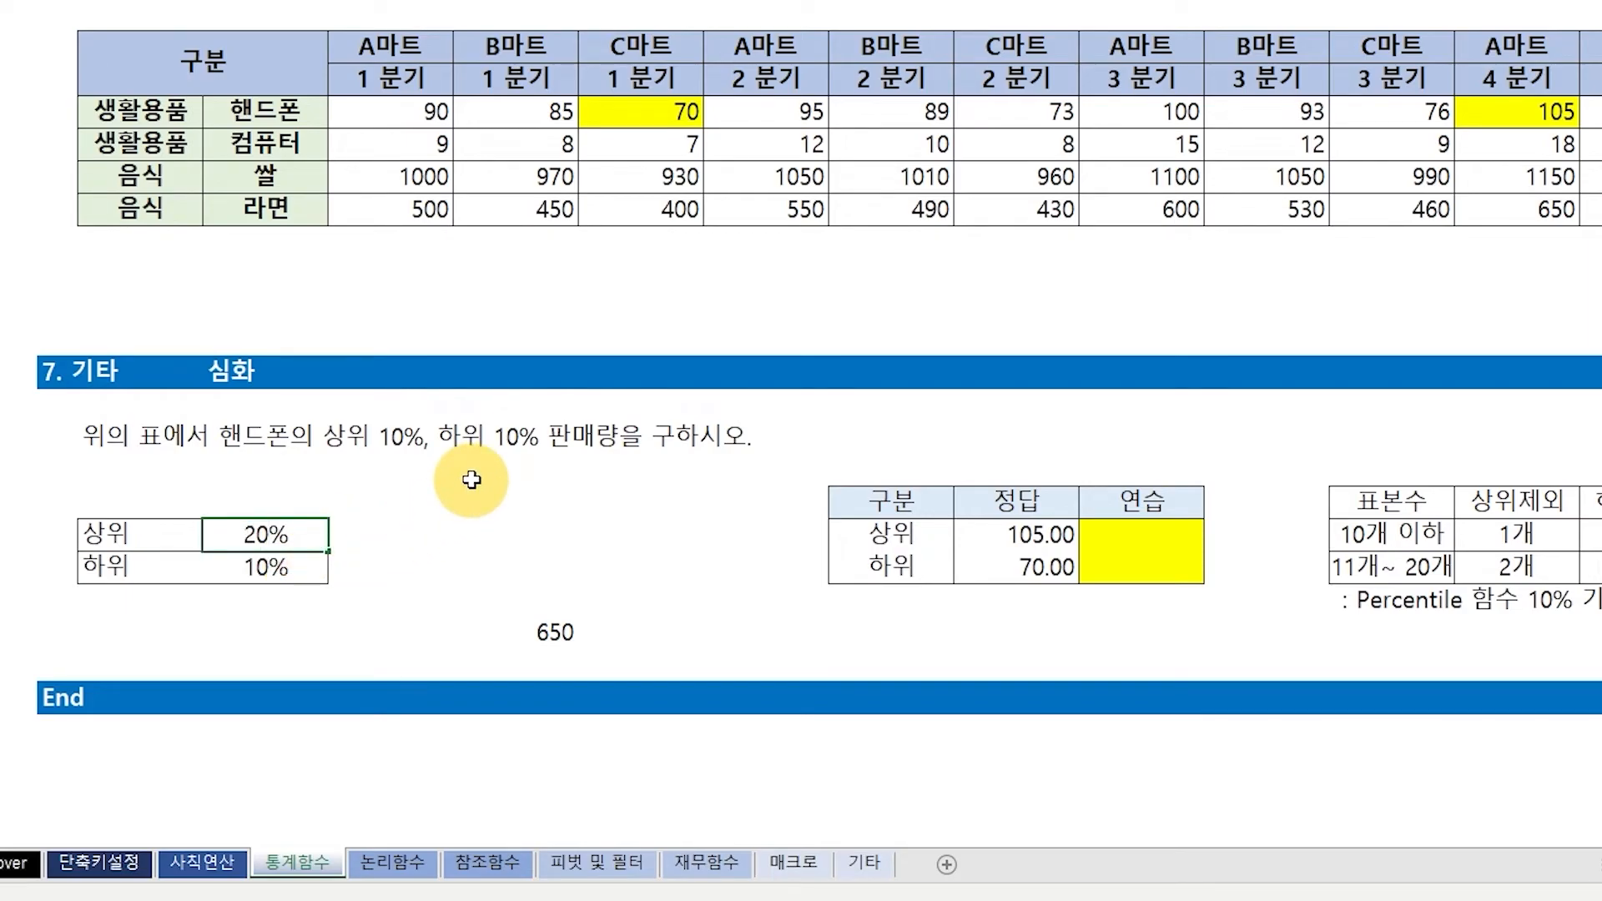
key("Return")
left_click(529, 632)
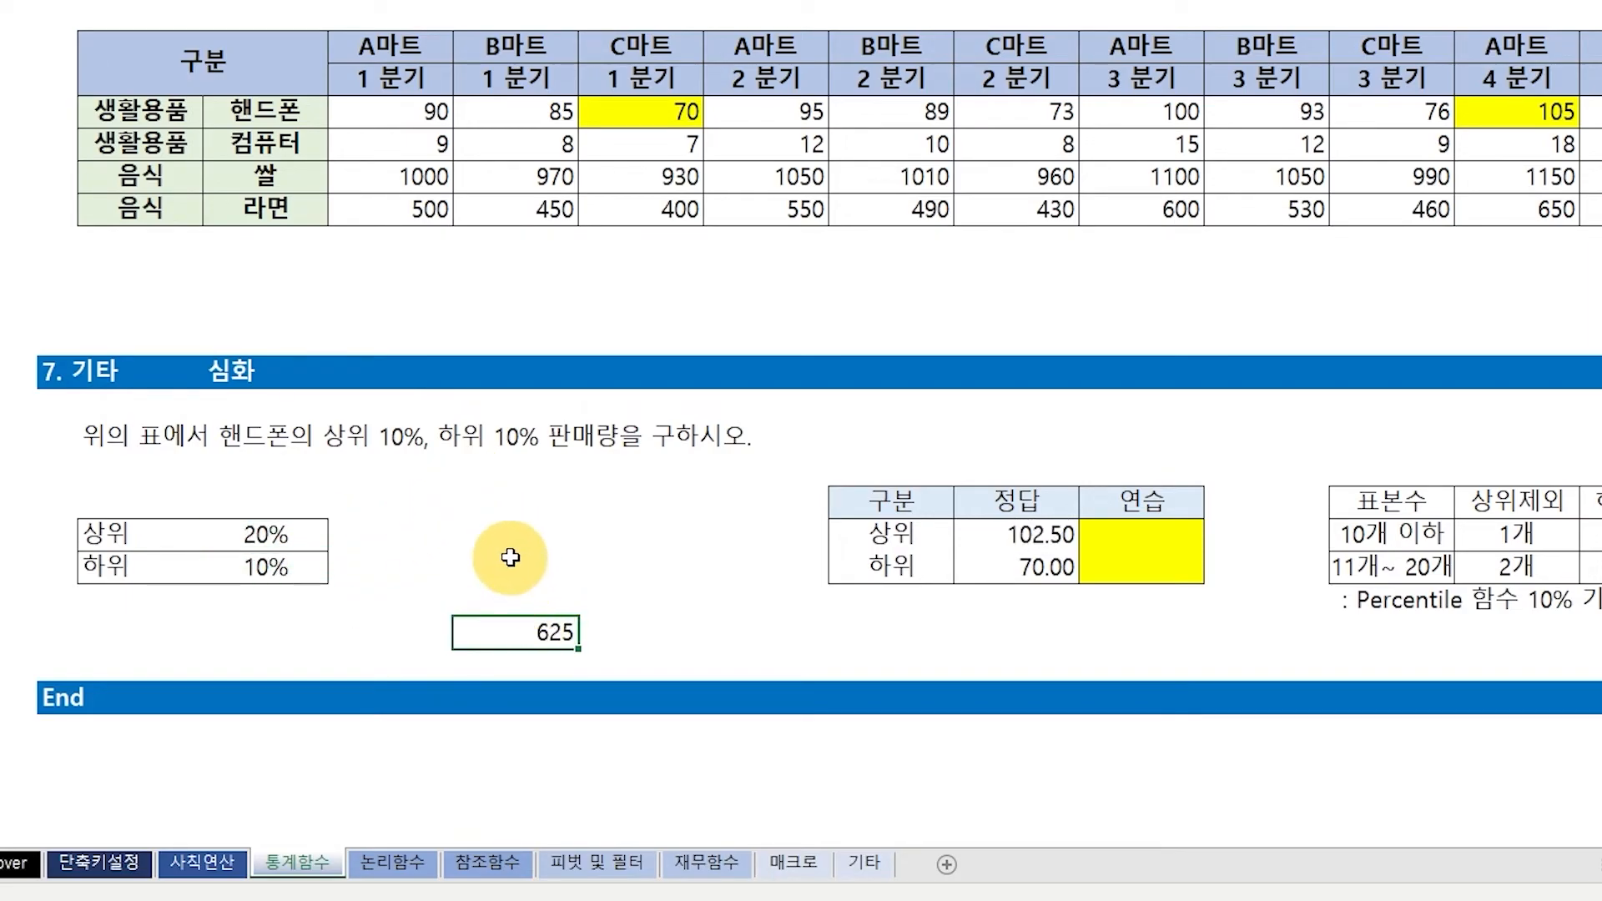
- Enter 30% in F92 and point the F95 formula's percentile reference to F92 instead of D92
left_click(517, 538)
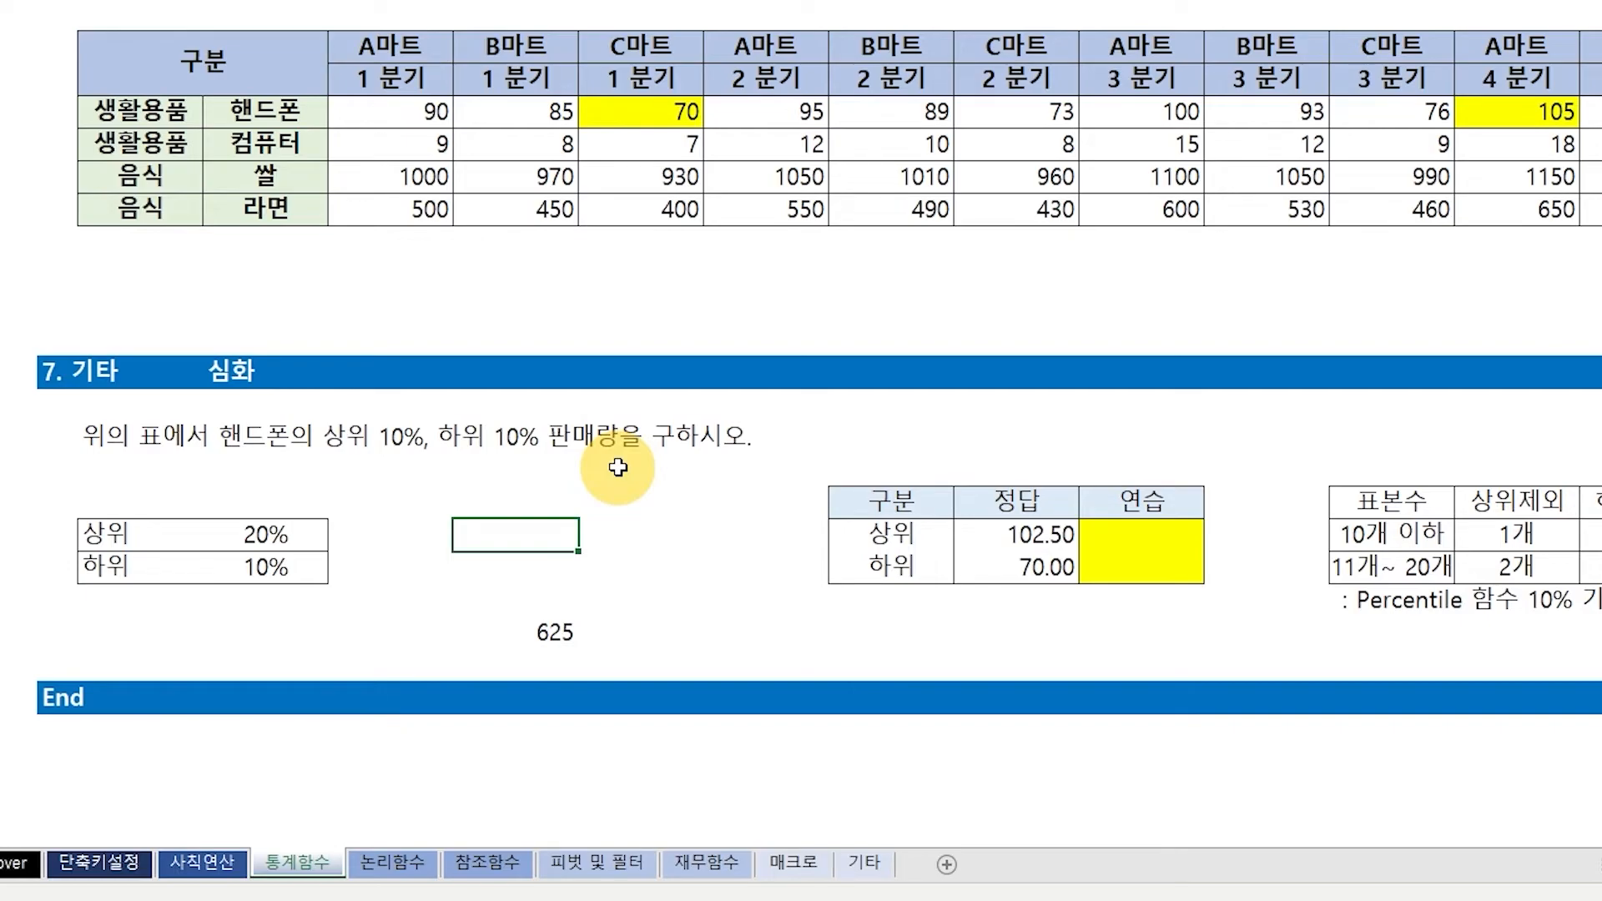
type("30%")
key("Return")
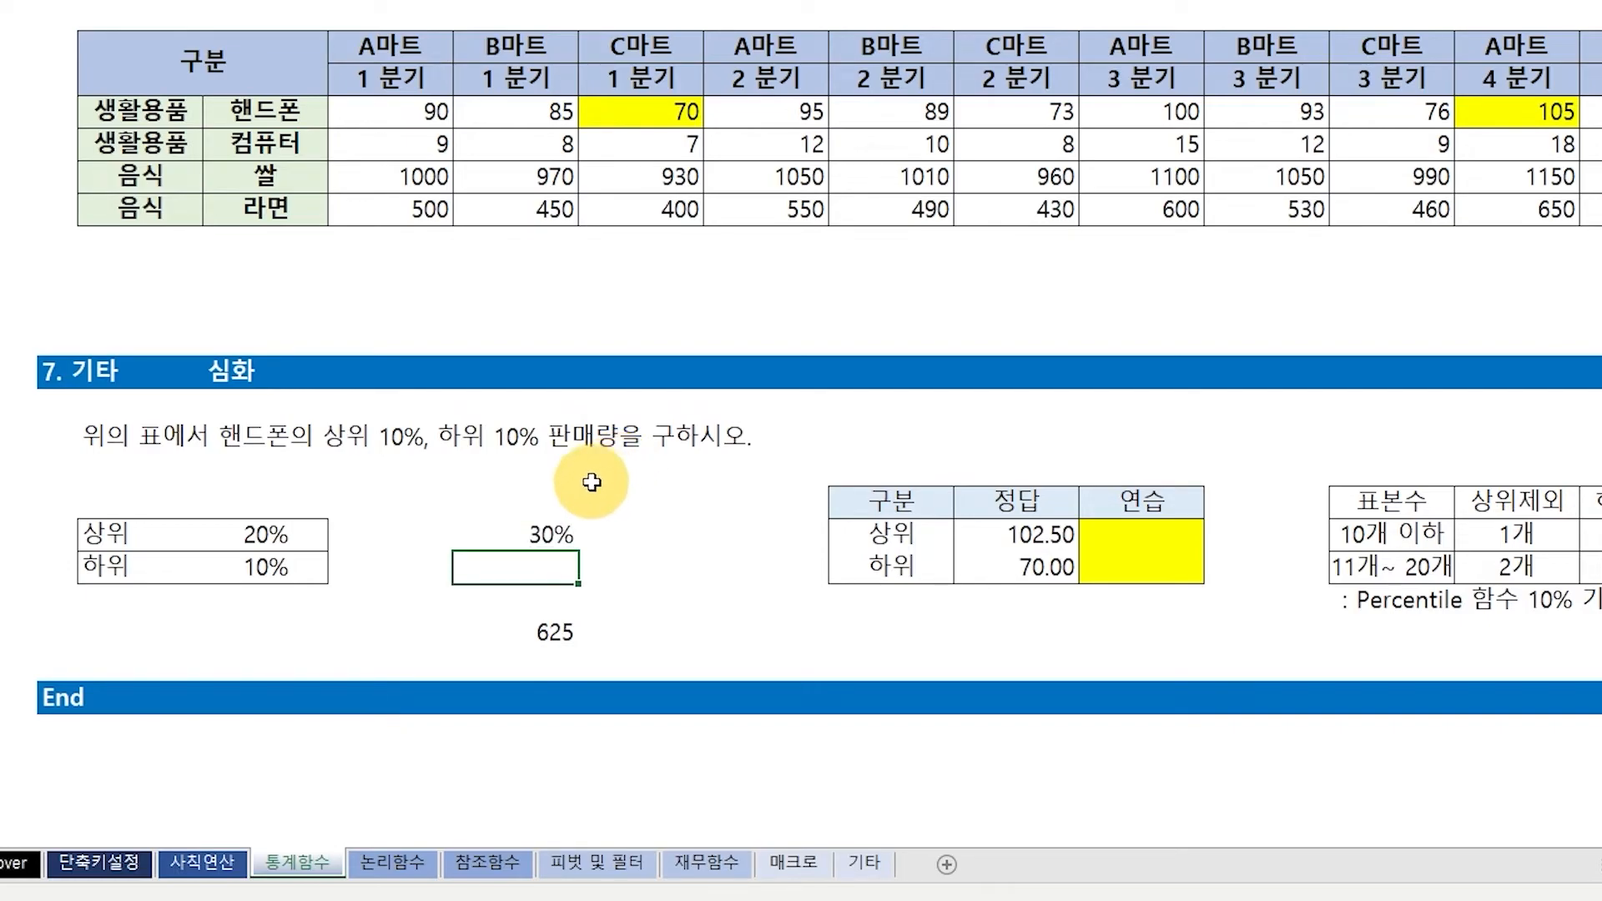
left_click(554, 634)
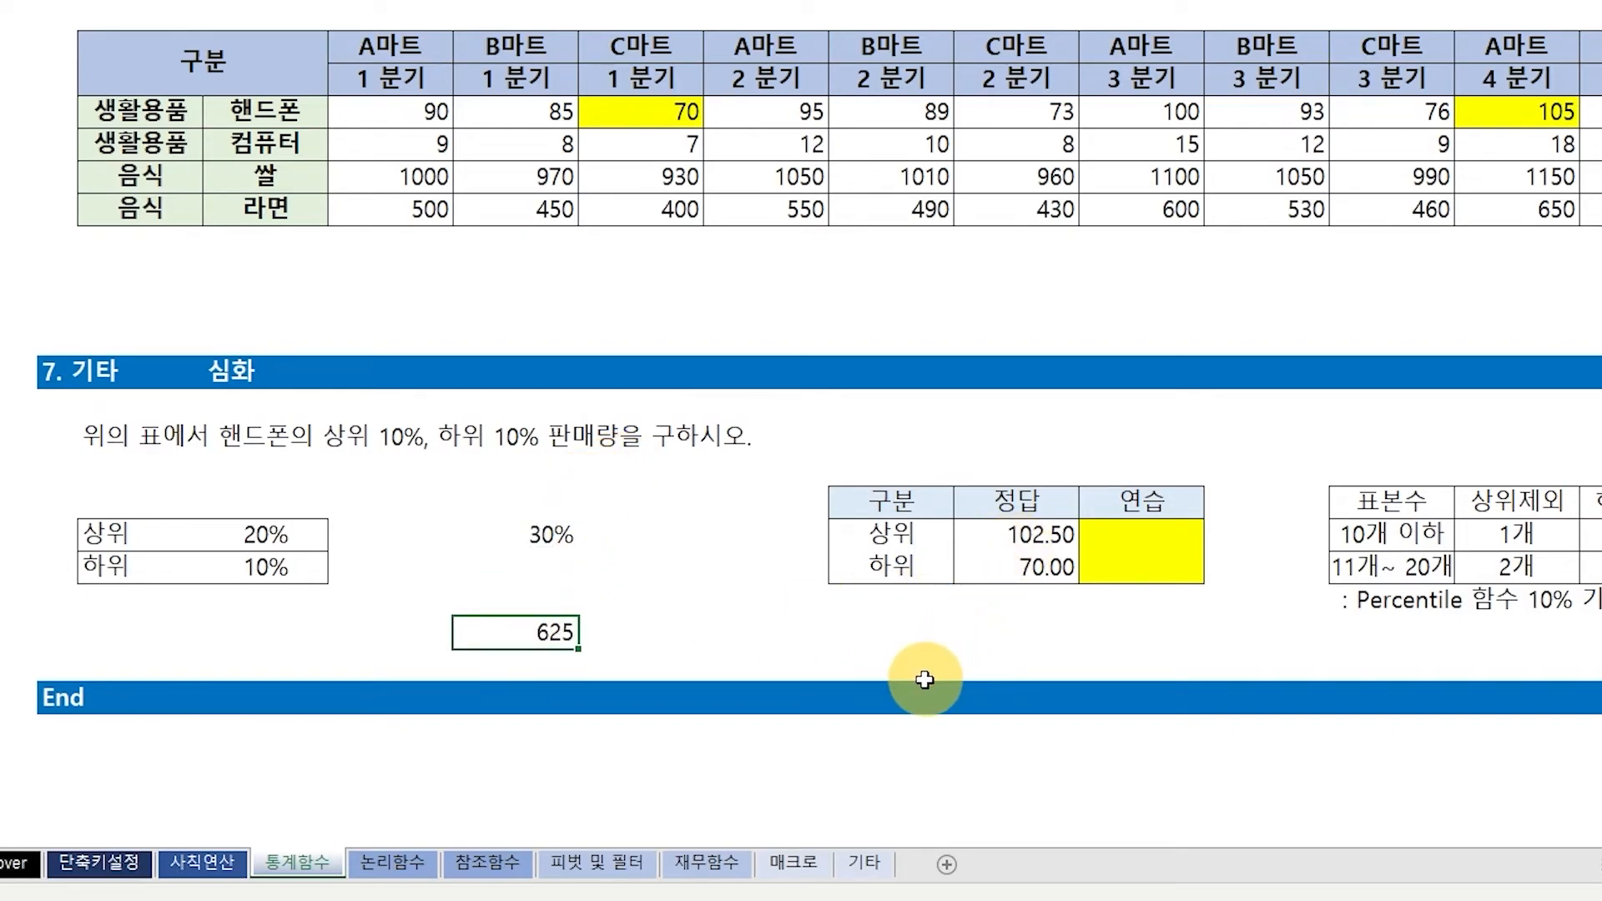
key("F2")
left_click_drag(265, 544, 556, 539)
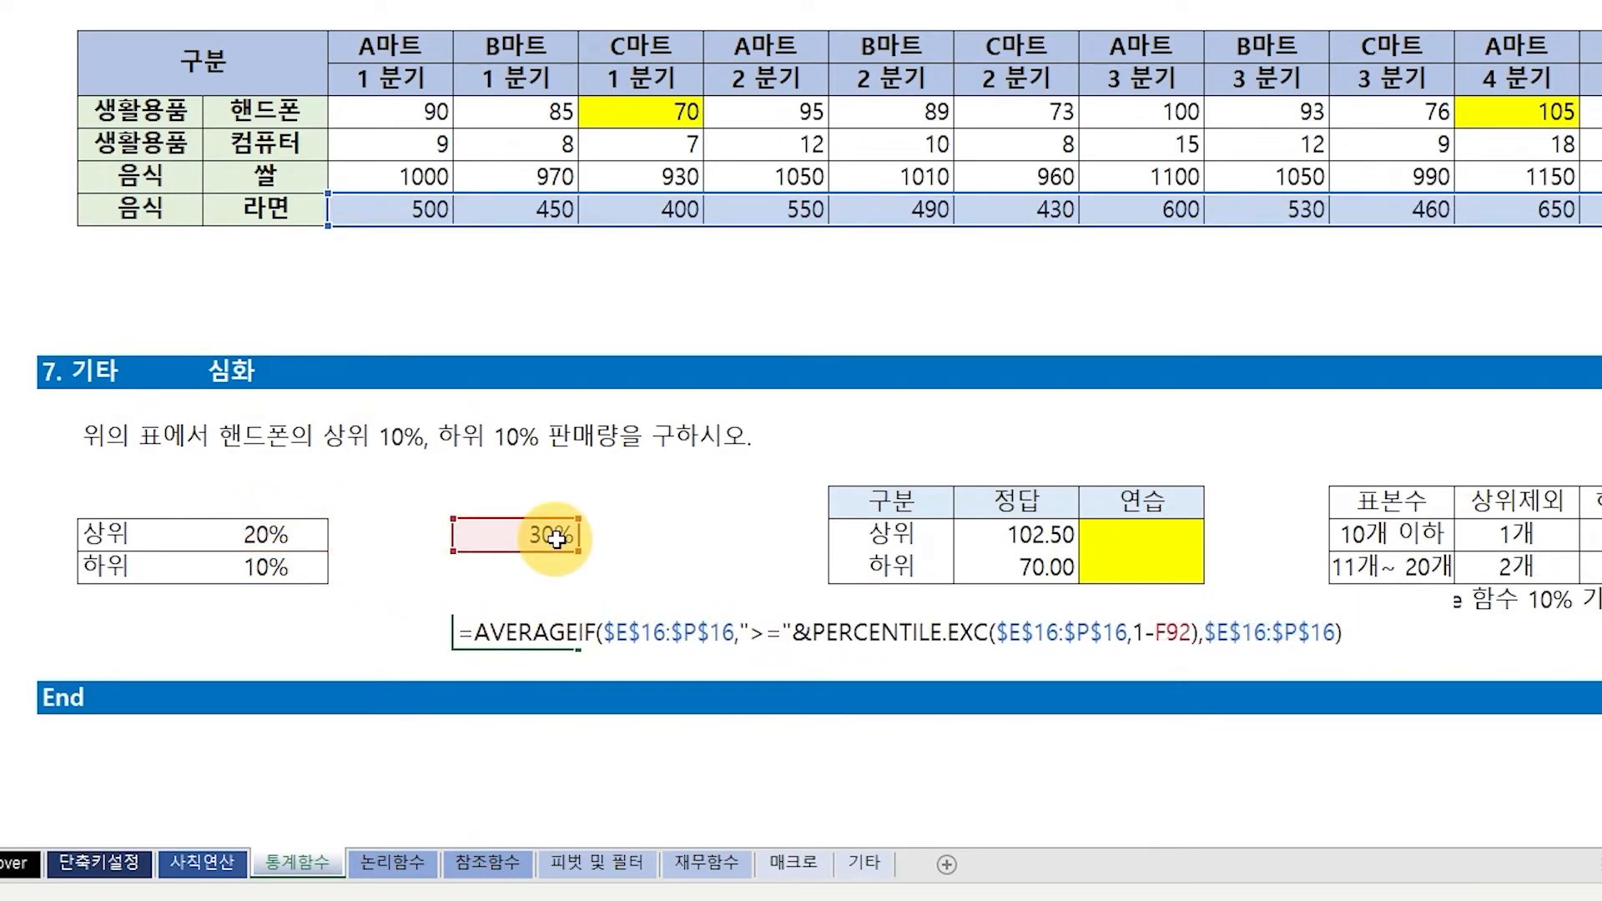
key("Return")
key("Up")
key("F2")
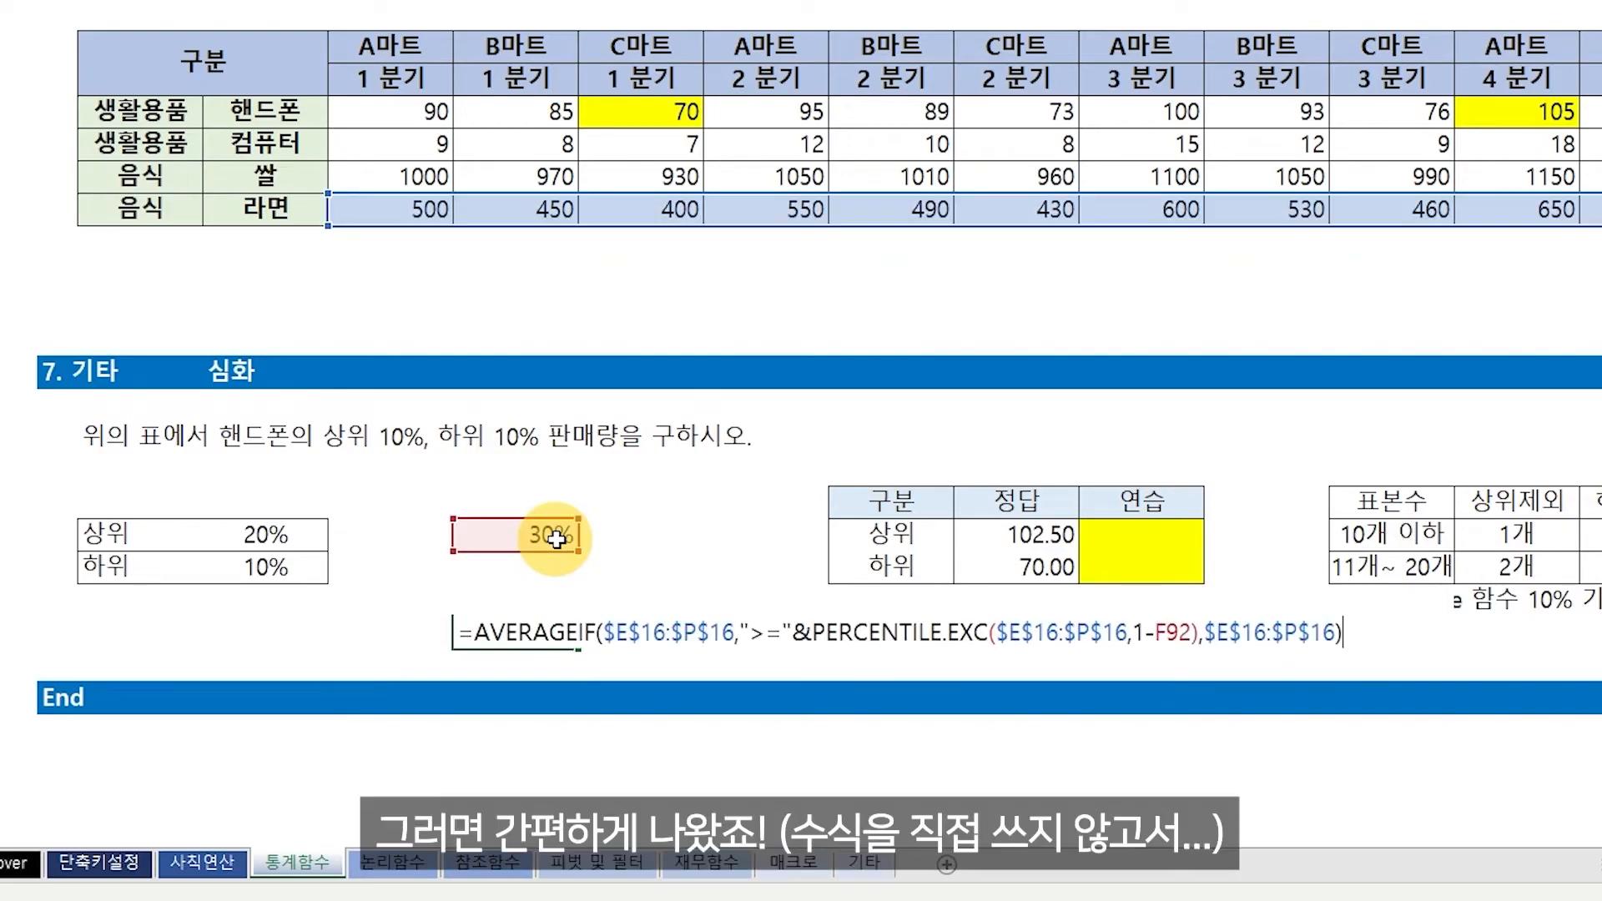
key("Escape")
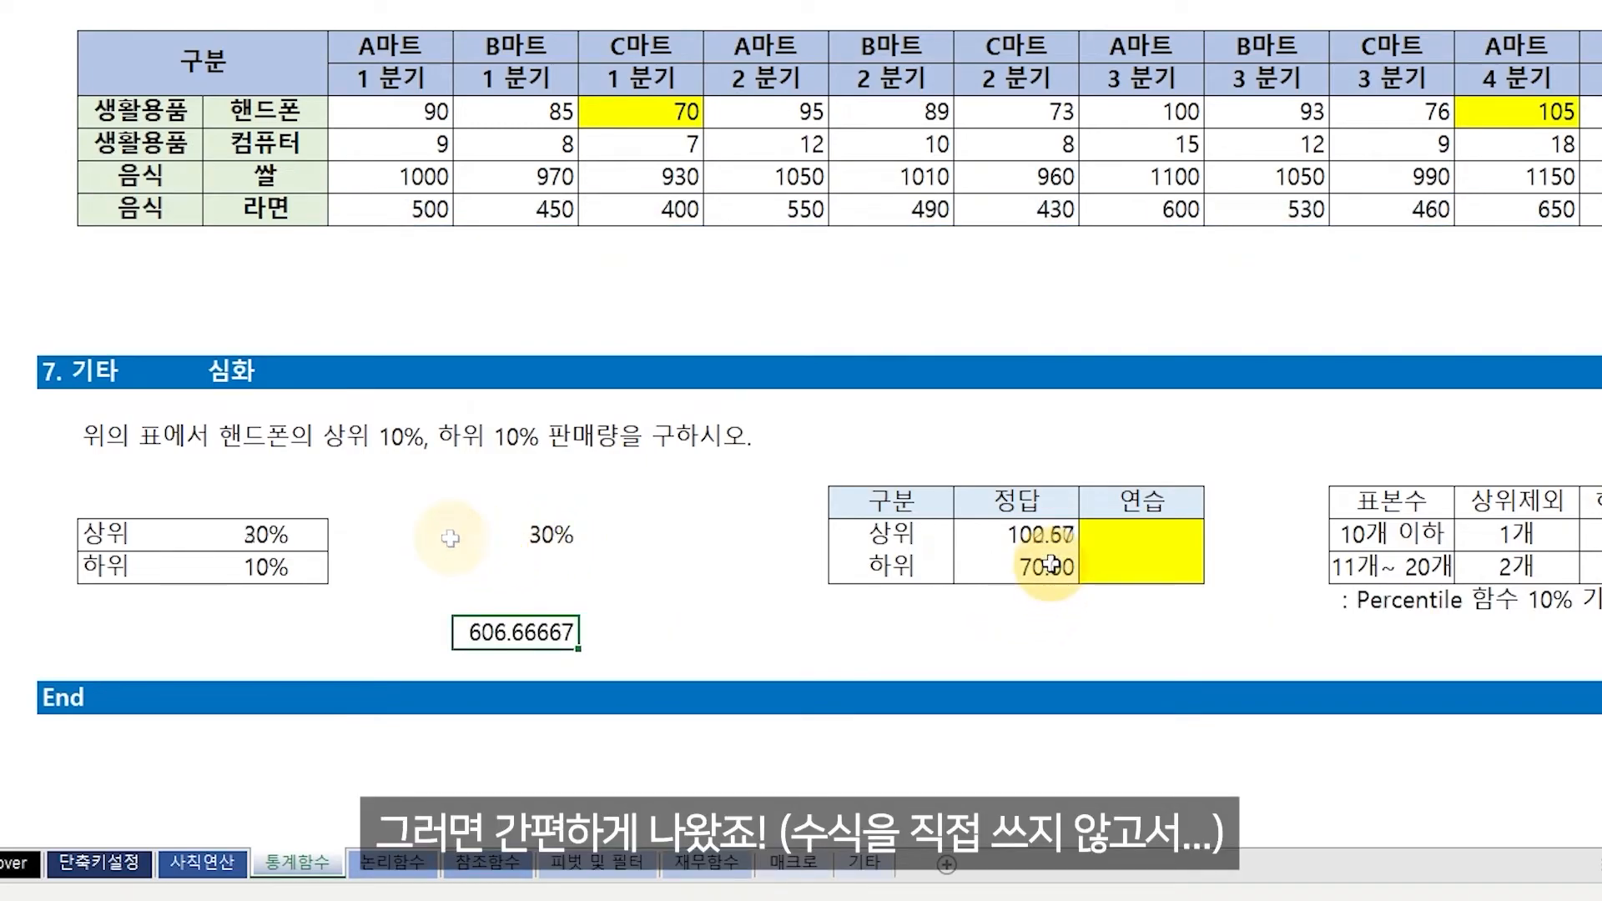
- Copy the 하위 answer formula from J93 as text into H95, keeping its references to $E$13:$P$13 and D93
left_click(1038, 572)
key("F2")
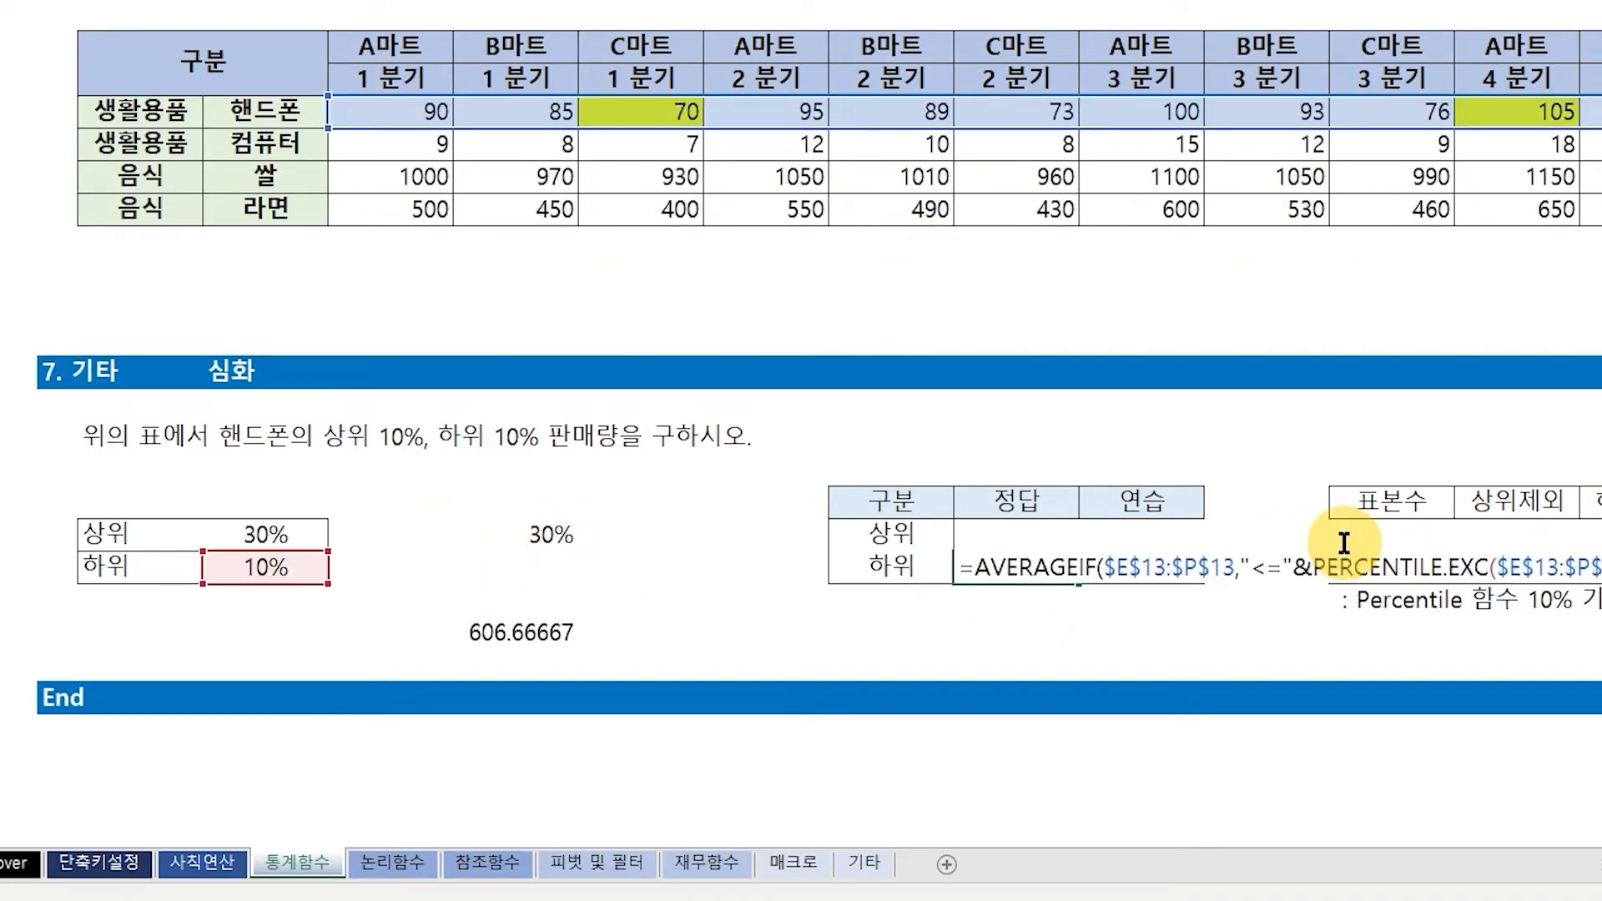
key("shift+Home")
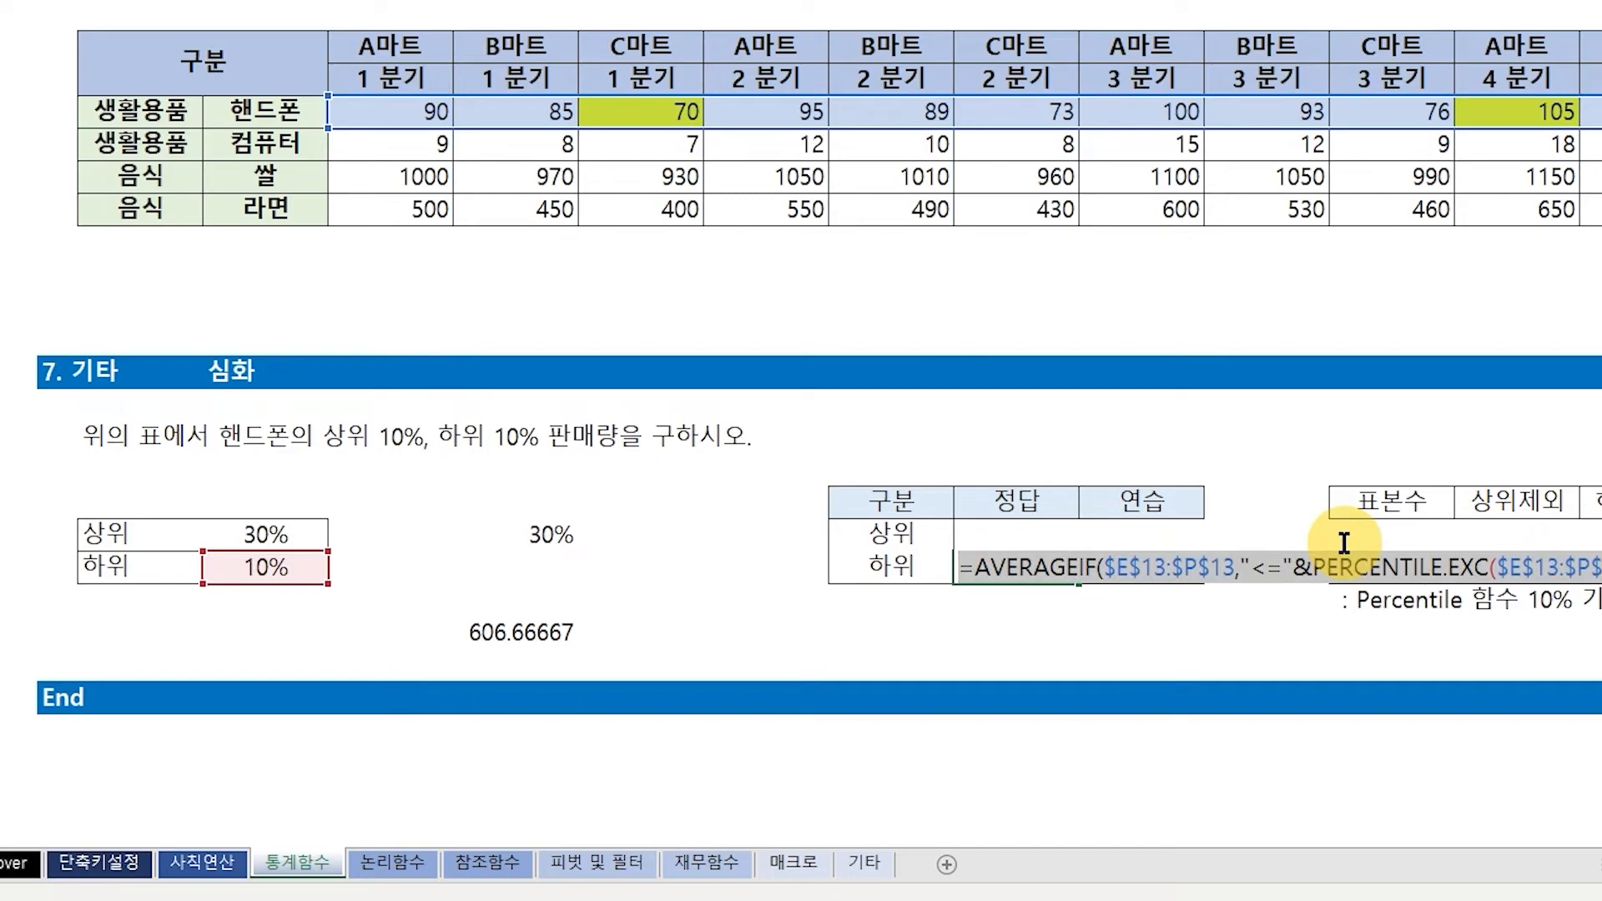
key("Return")
key("Down")
key("Left")
key("Left")
key("Left")
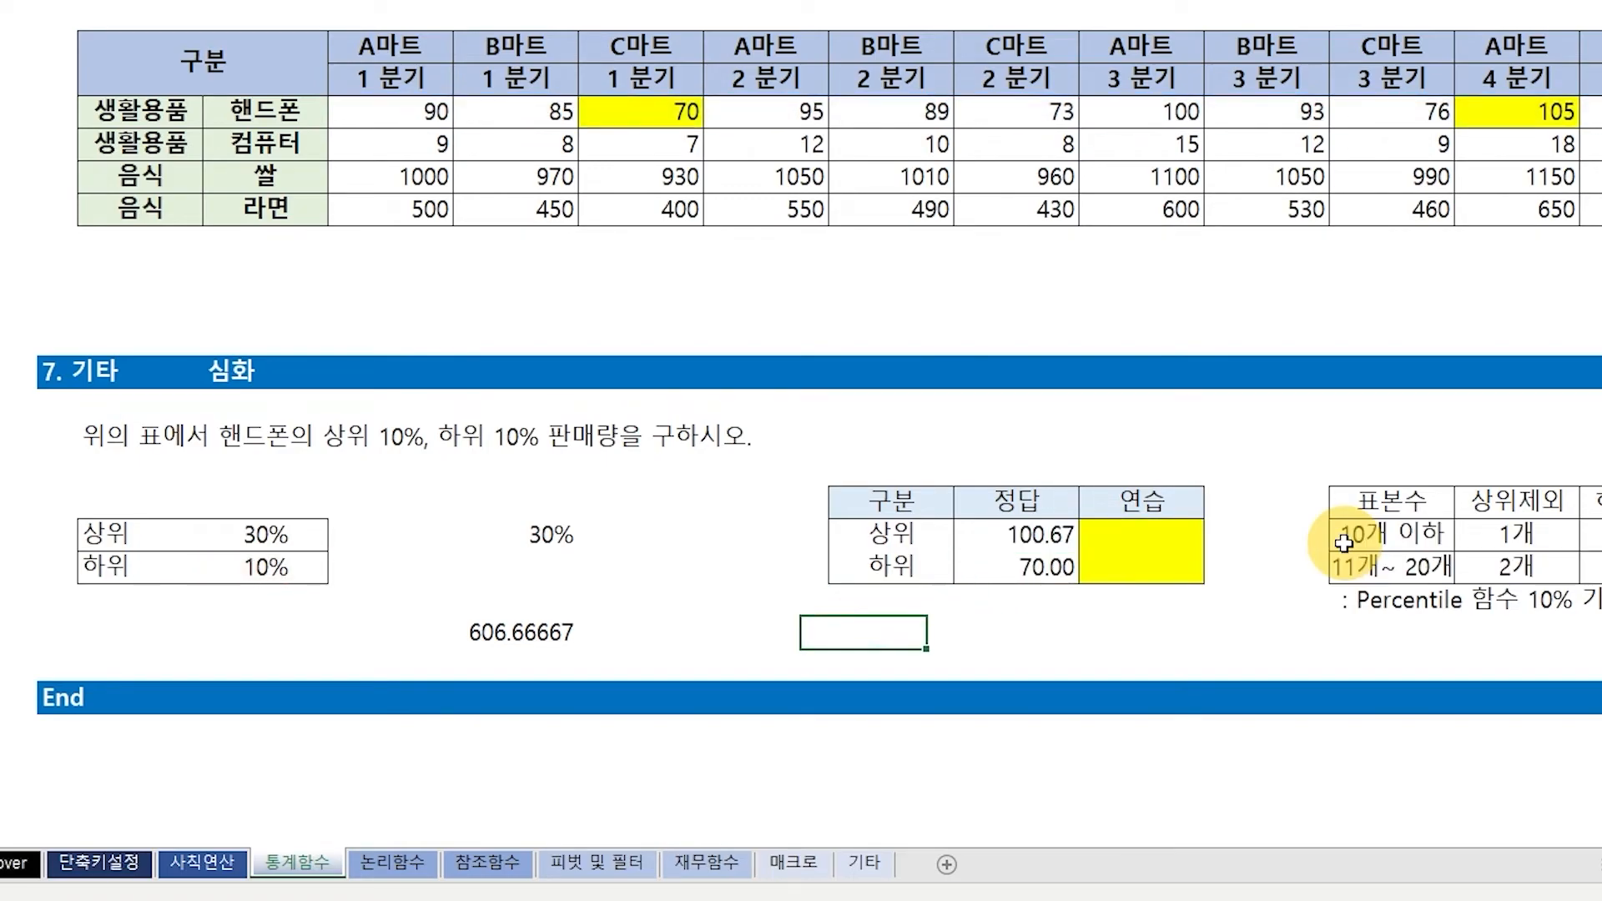
key("Right")
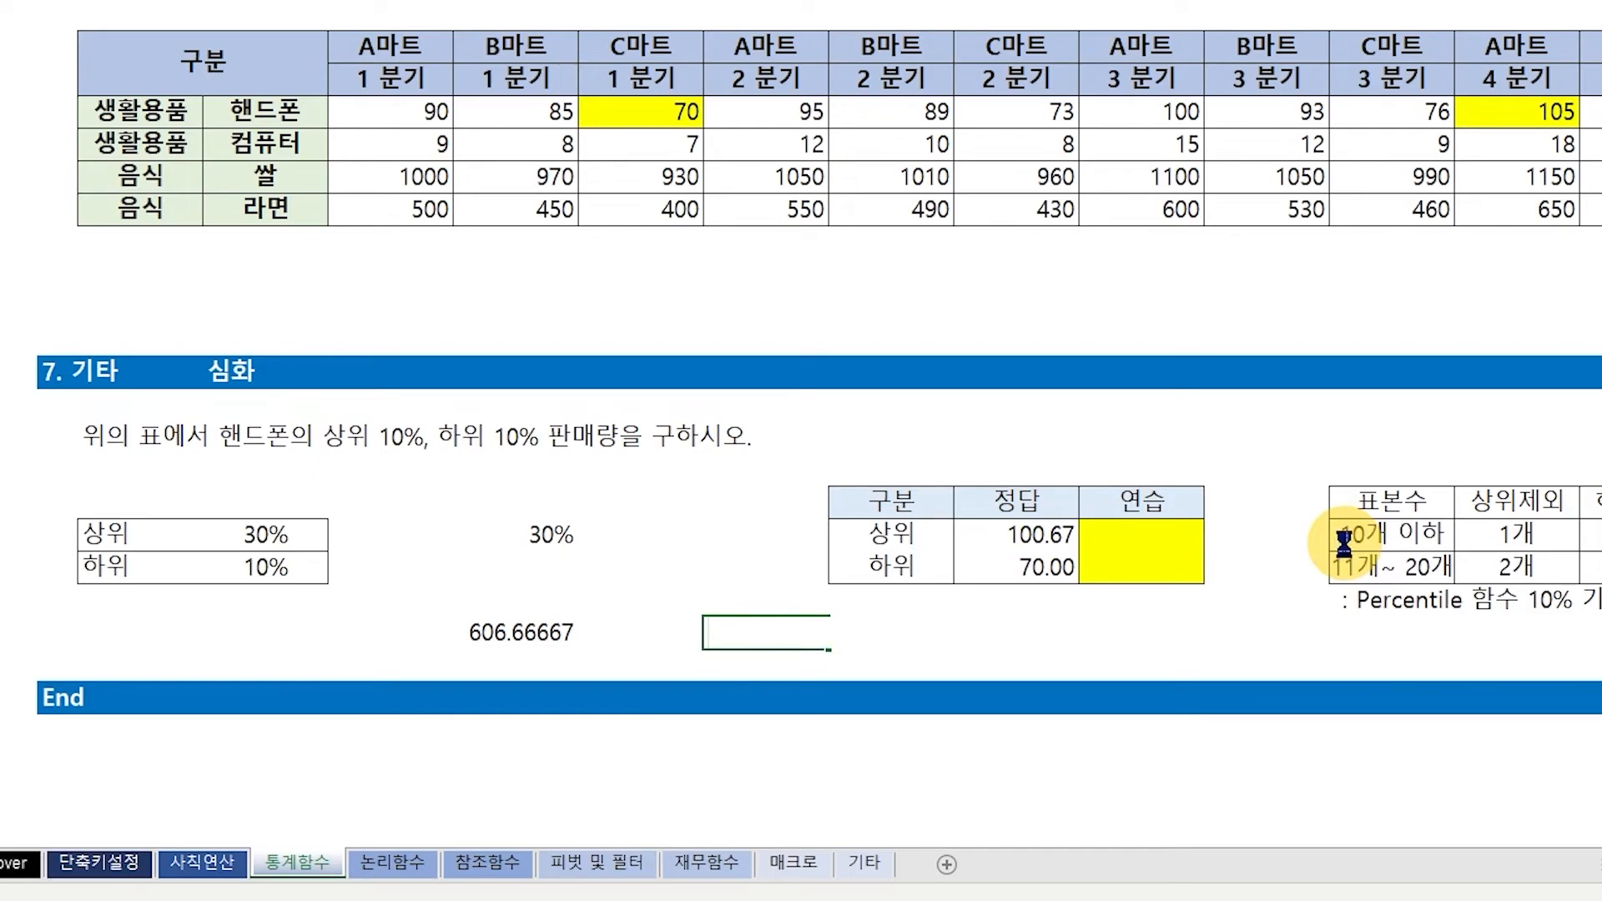
type("=AVERAGEIF($E$13:$P$13,\"<=\"&PERCENTILE.EXC($E$13:$P$13,D93),$E$13:$P$13)")
- Move the ranges in the H95 formula to the 쌀 row, $E$15:$P$15
key("F2")
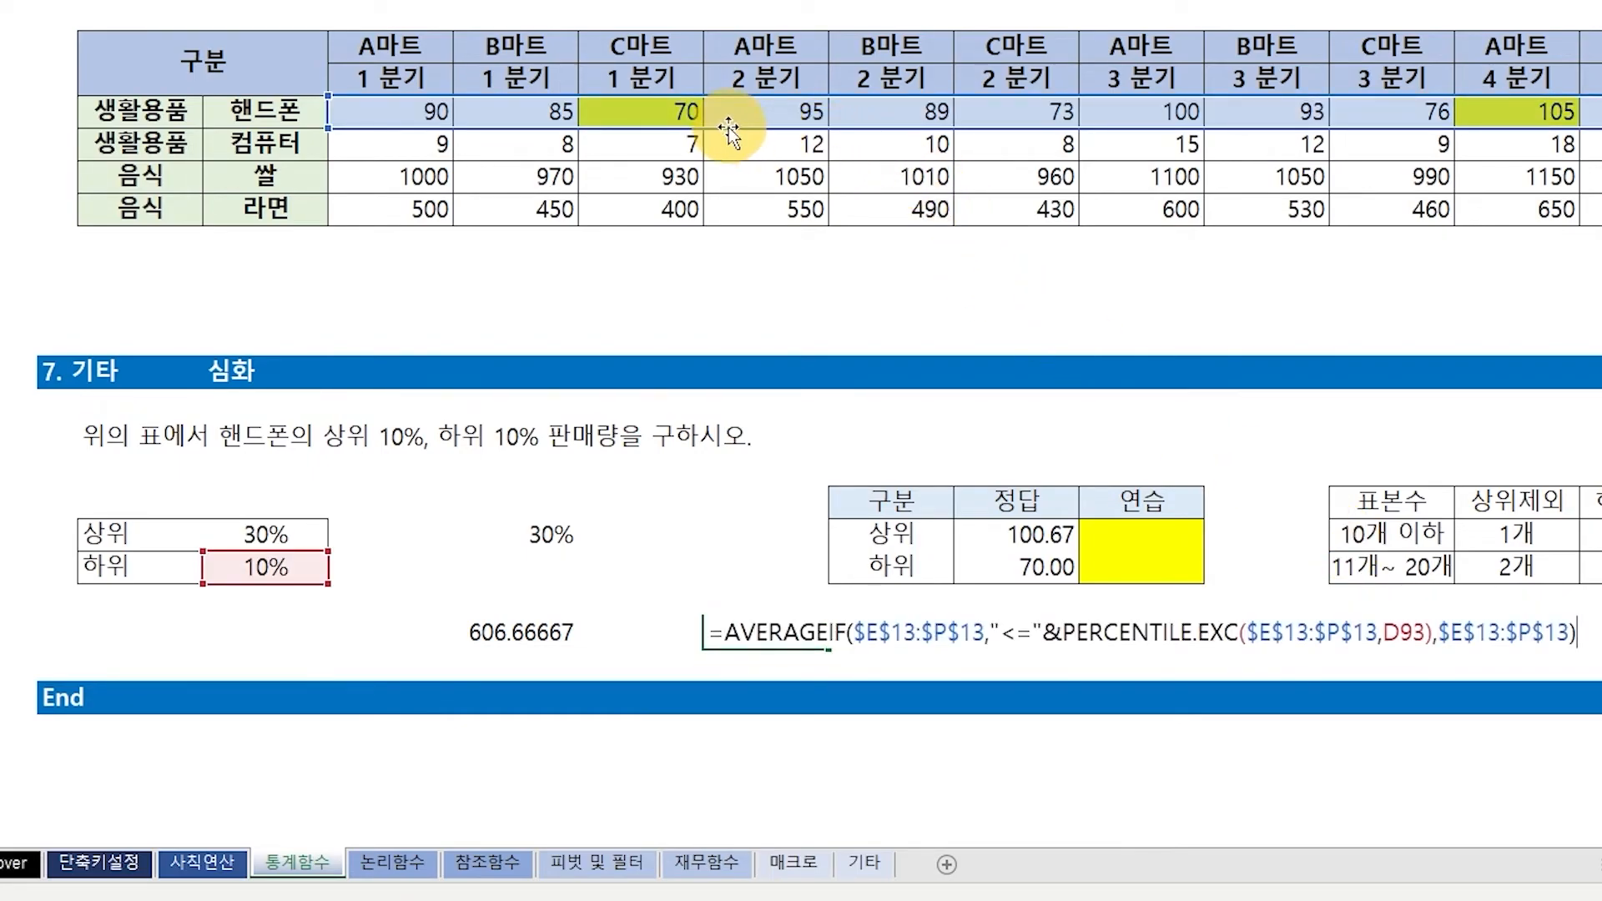
left_click_drag(723, 127, 772, 178)
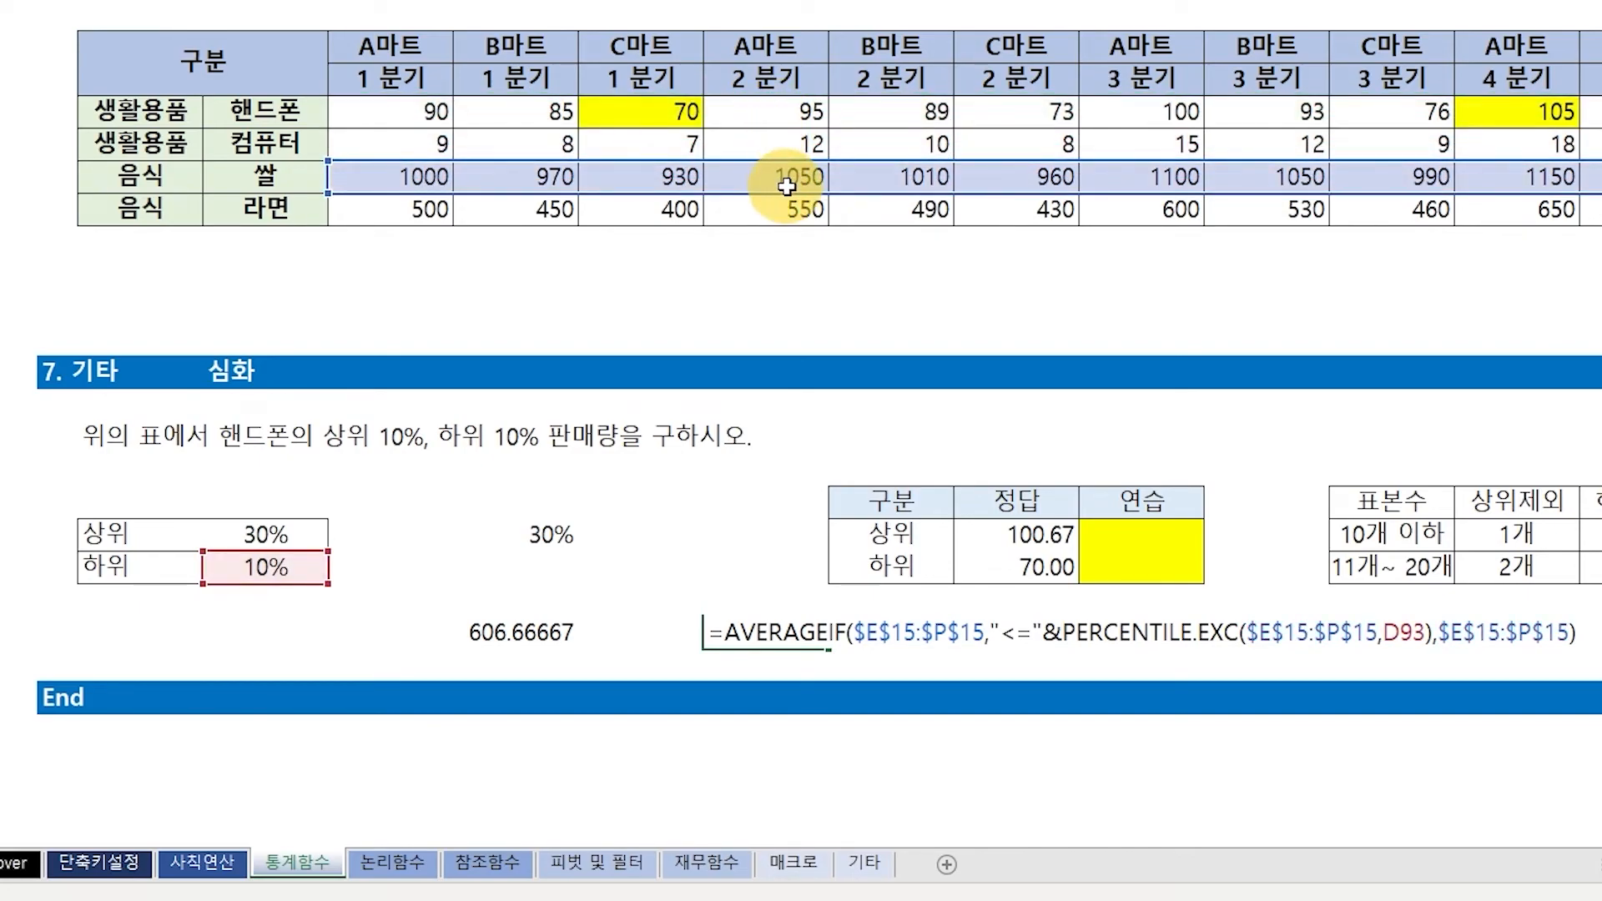
key("Return")
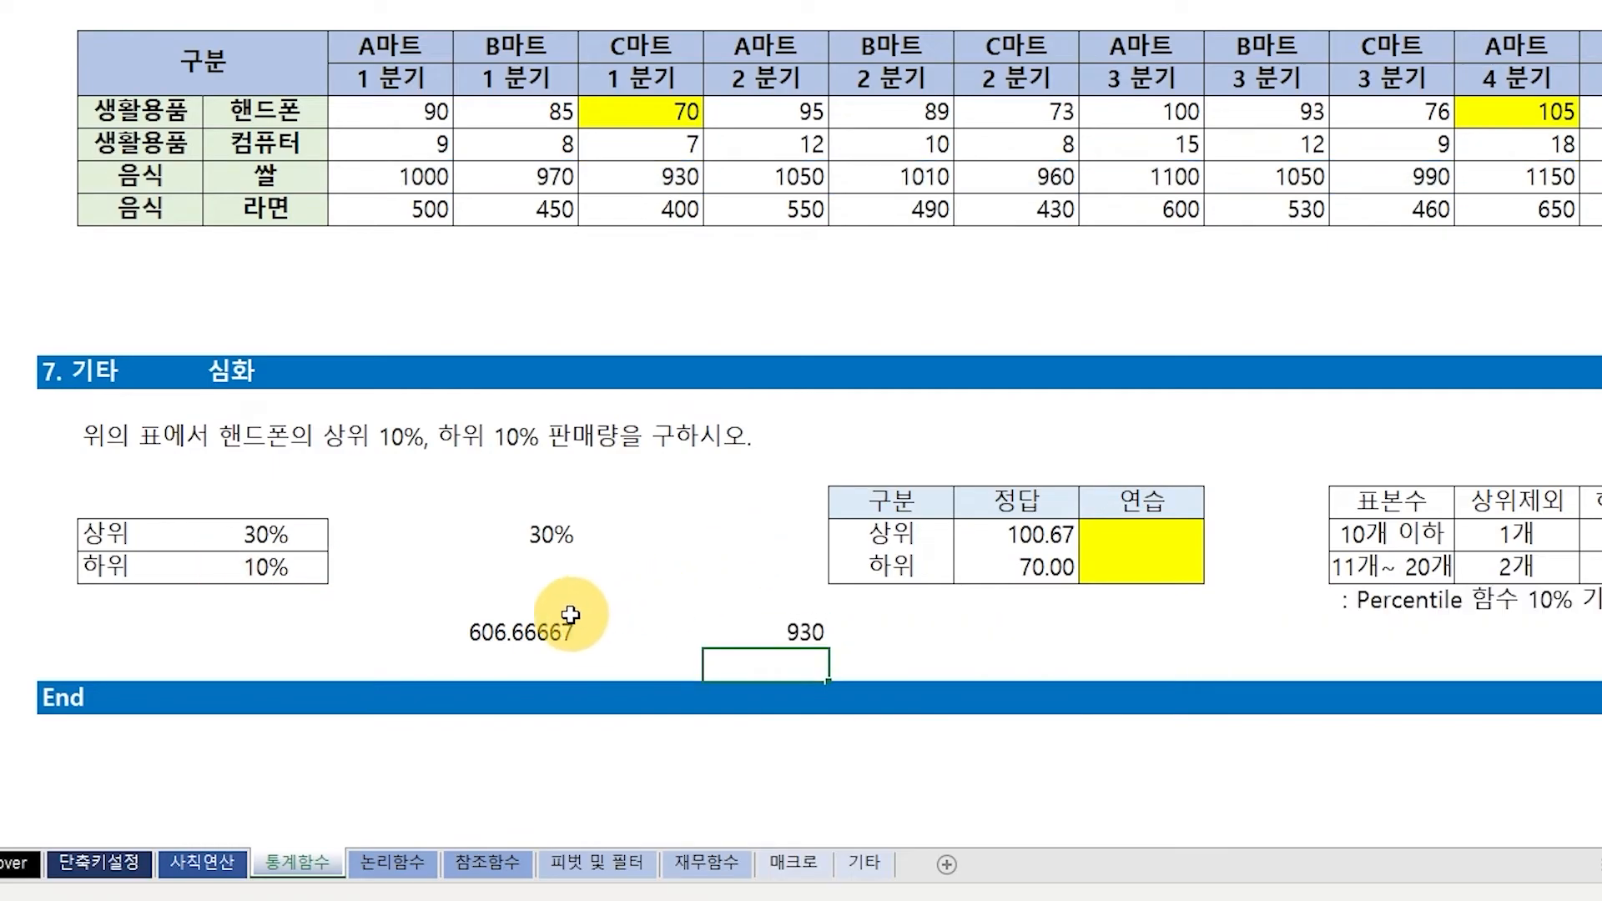
- Set the 하위 percentage in D93 to 20% and check which cells the H95 formula references
left_click(261, 569)
type("20")
key("Return")
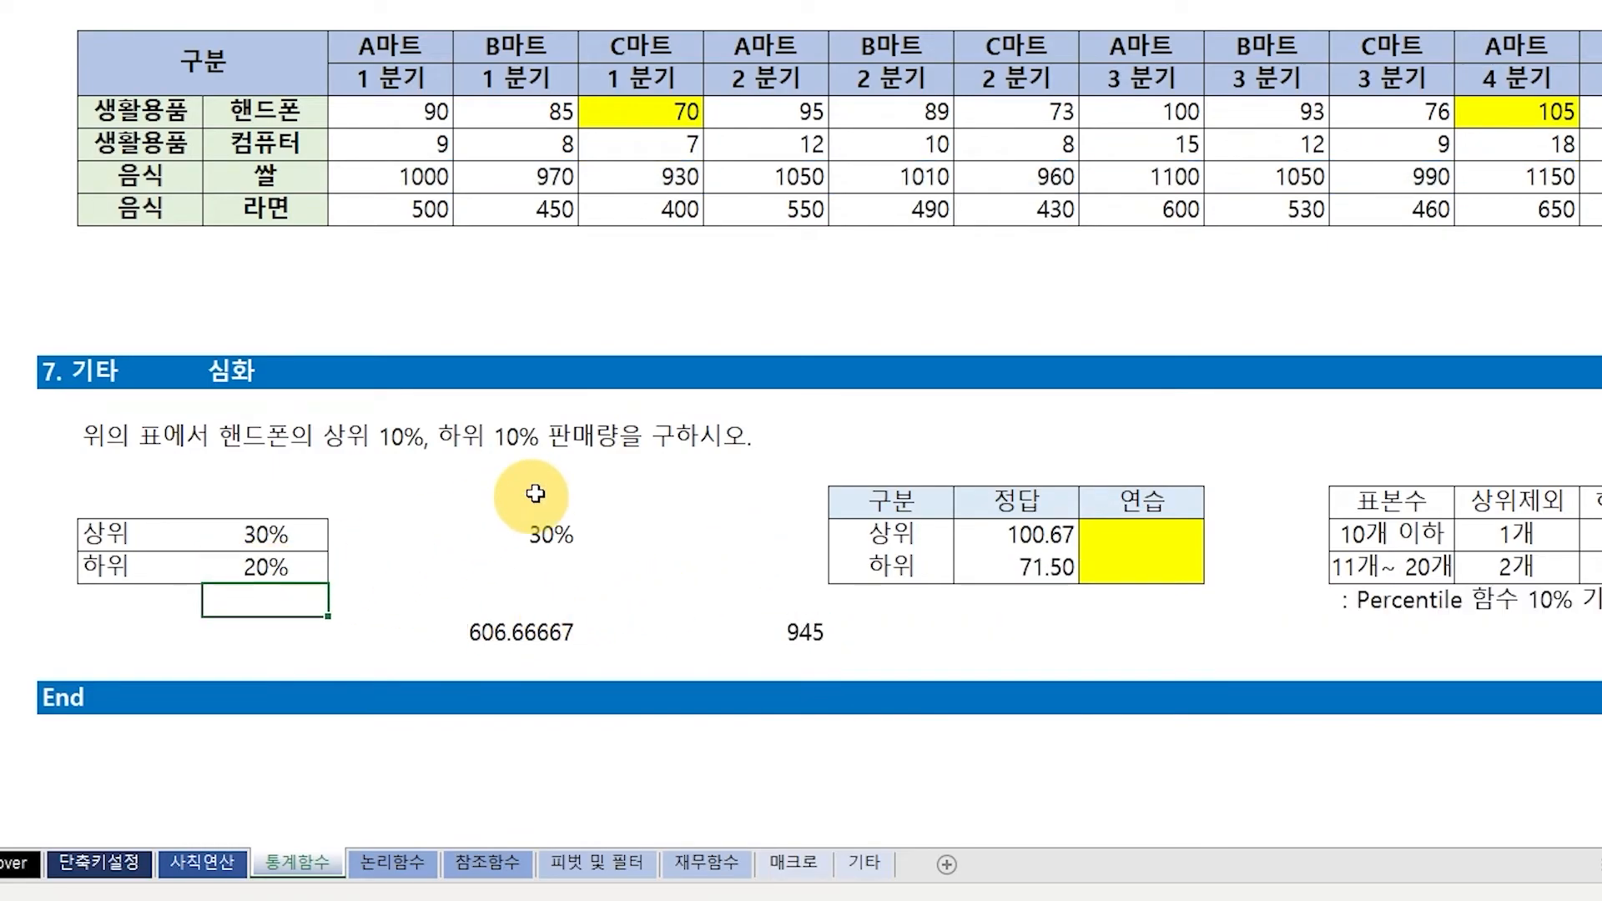
double_click(755, 629)
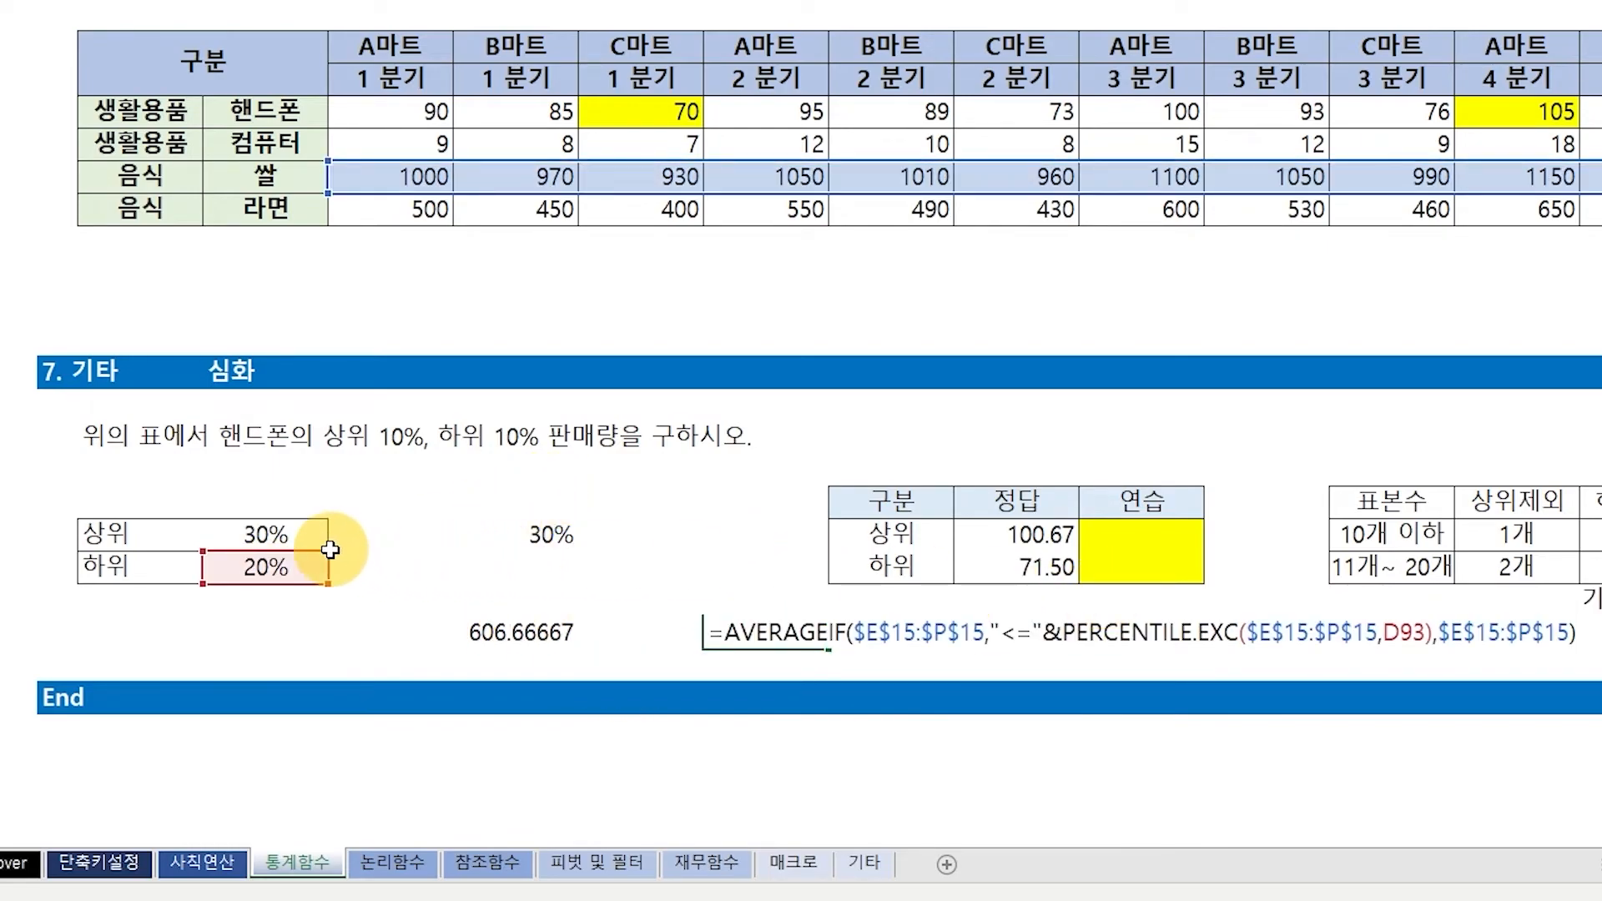
key("Escape")
- Enter 15% in F93, below the 30% value
left_click(574, 567)
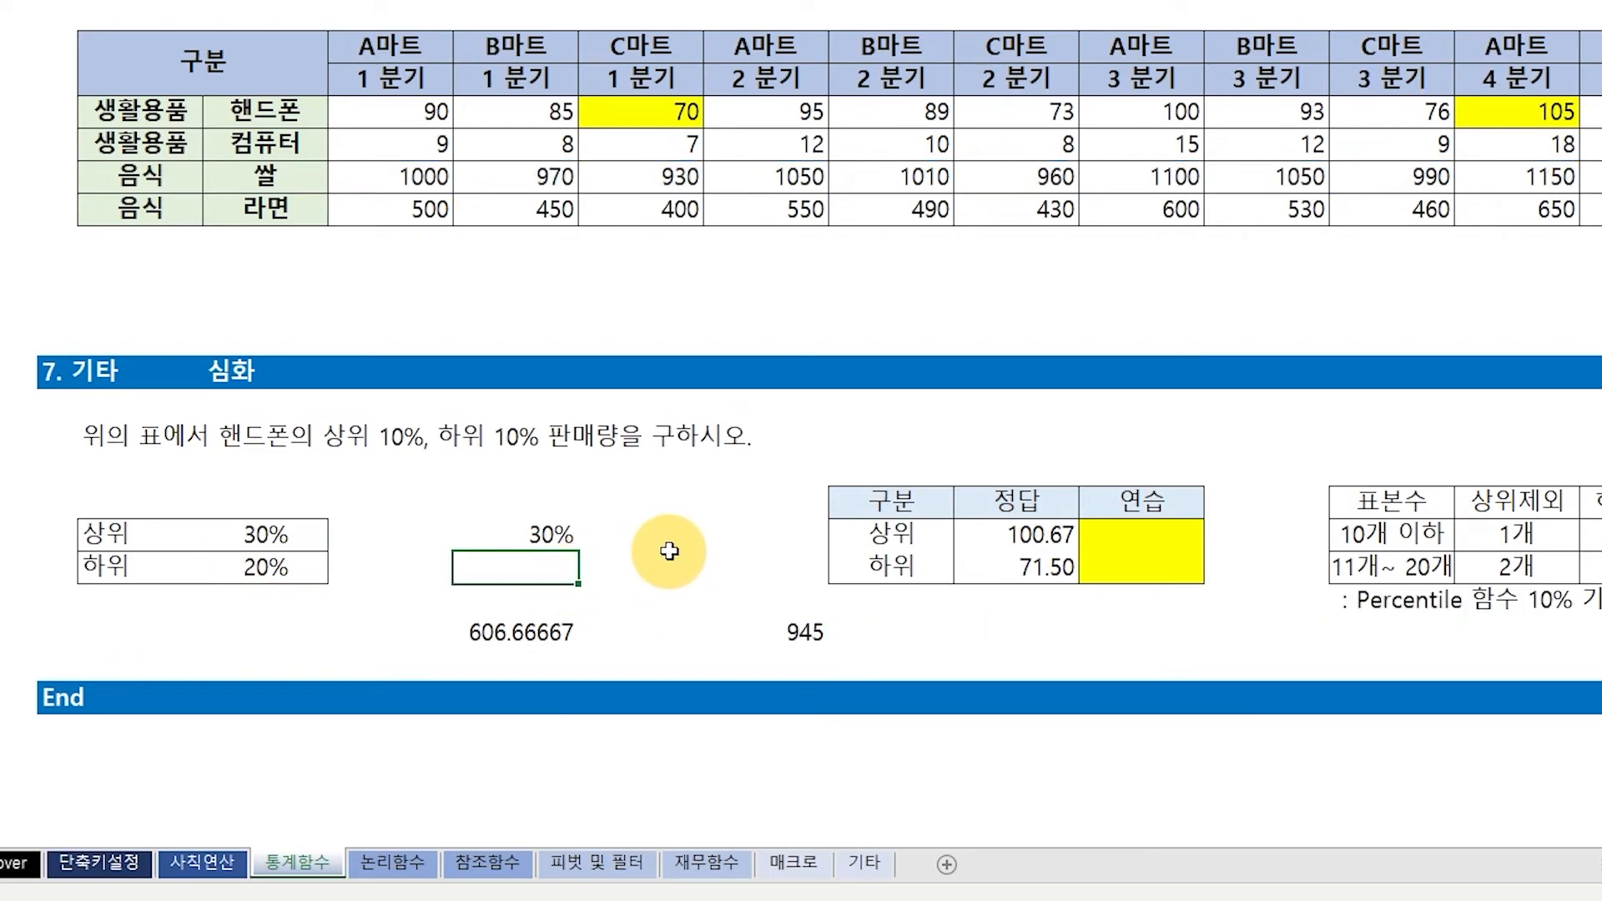
type("15")
key("Return")
key("Up")
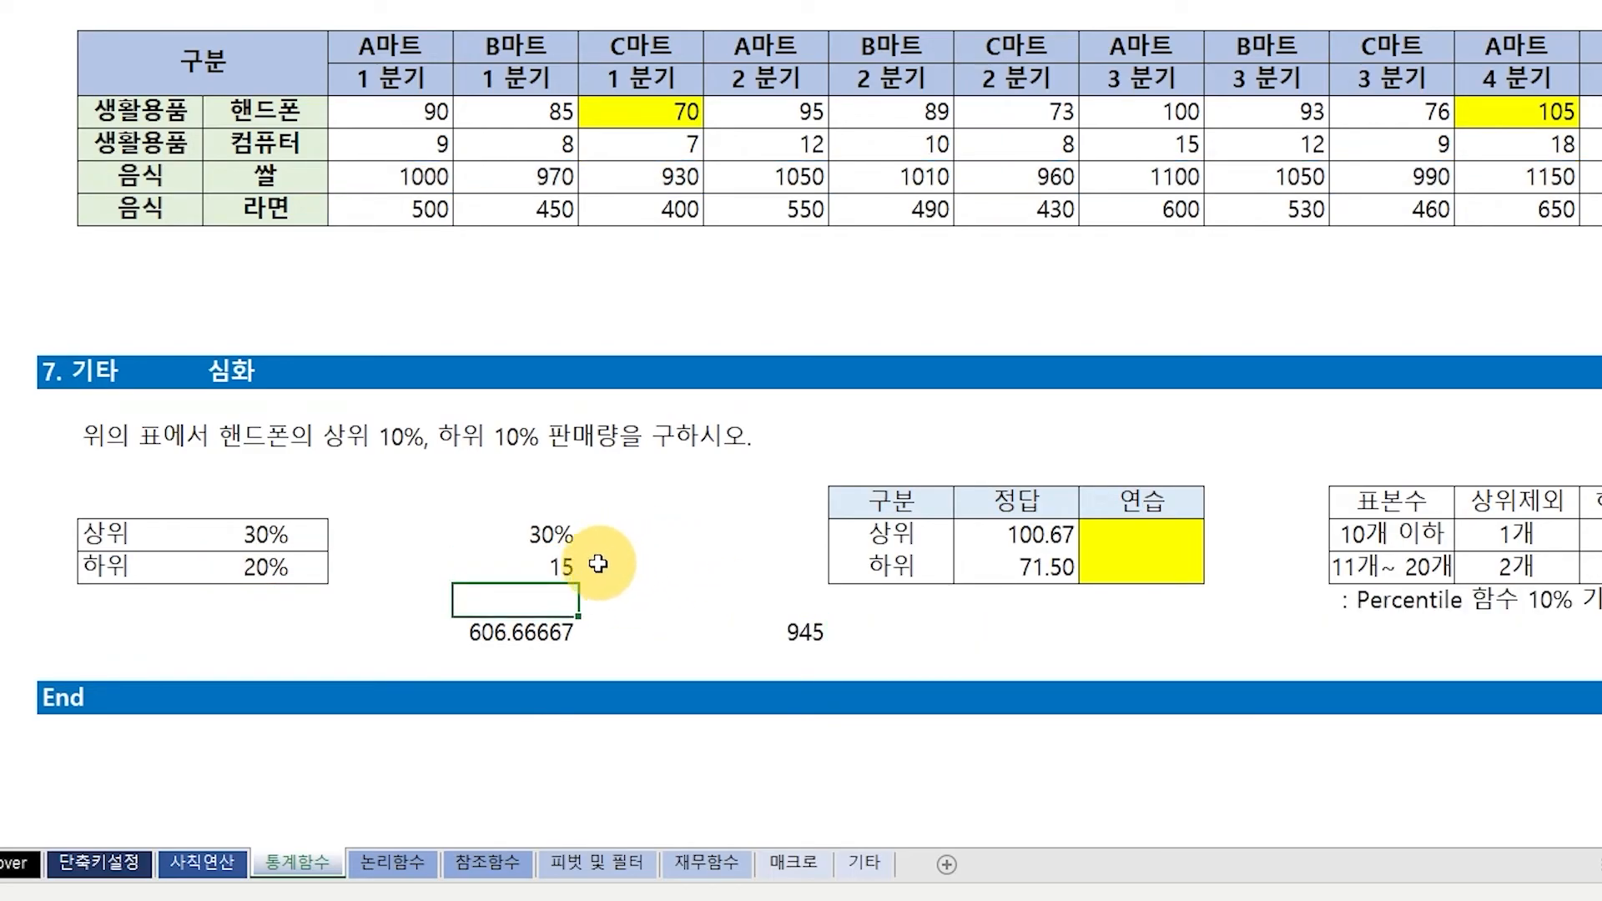
type("15%")
key("Return")
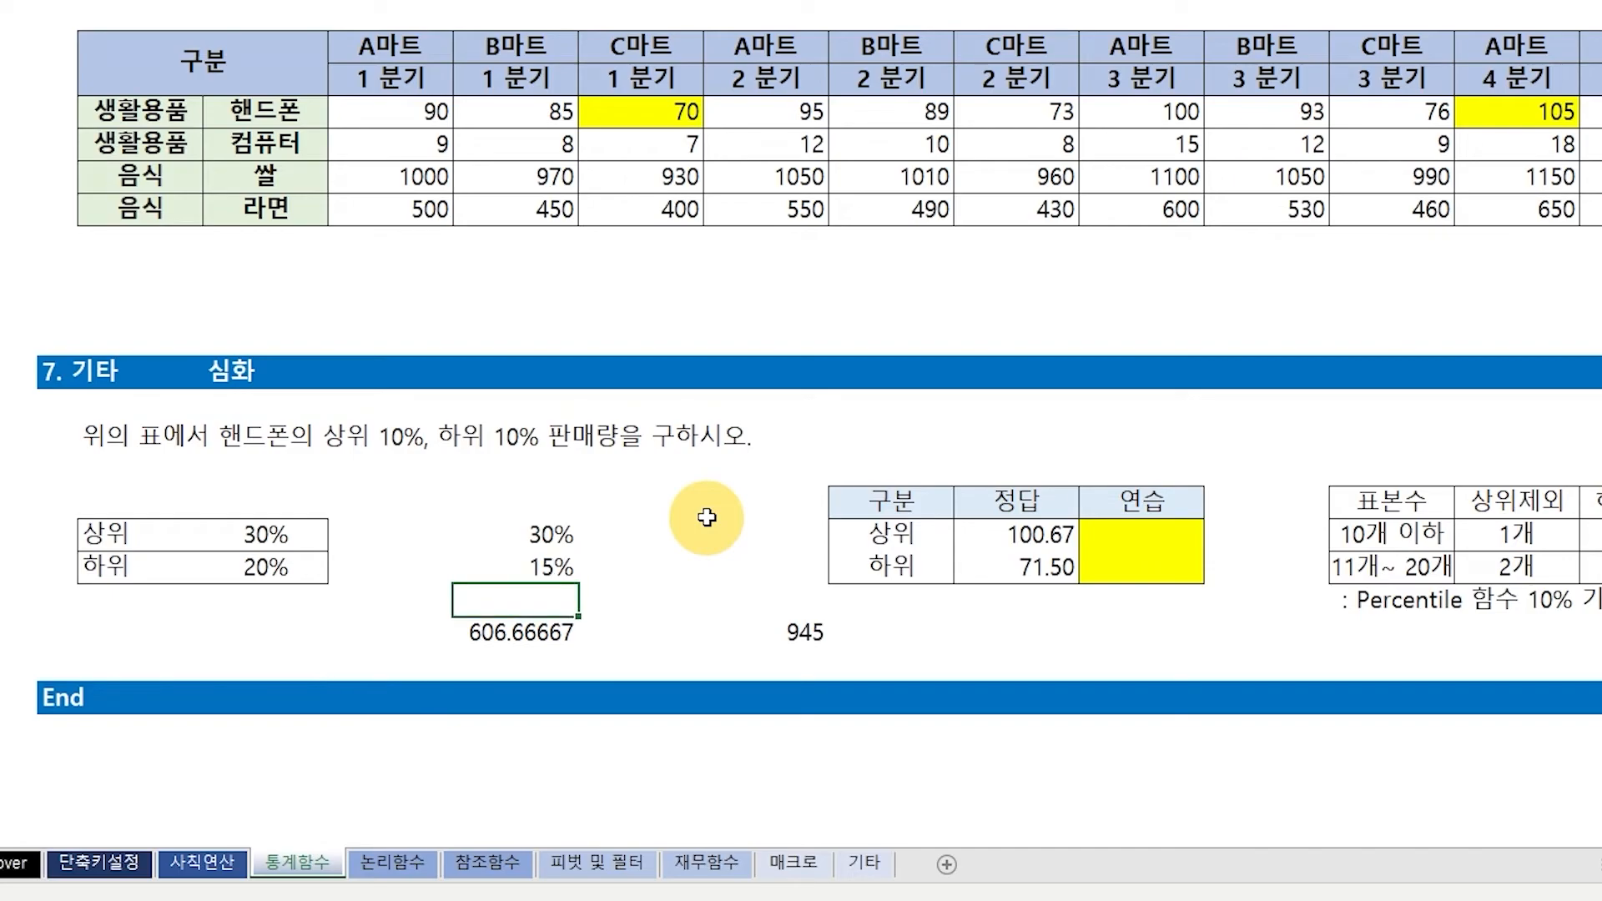
- Point the H95 formula's percentile reference to F93 instead of D93 and check the edited formula
double_click(805, 626)
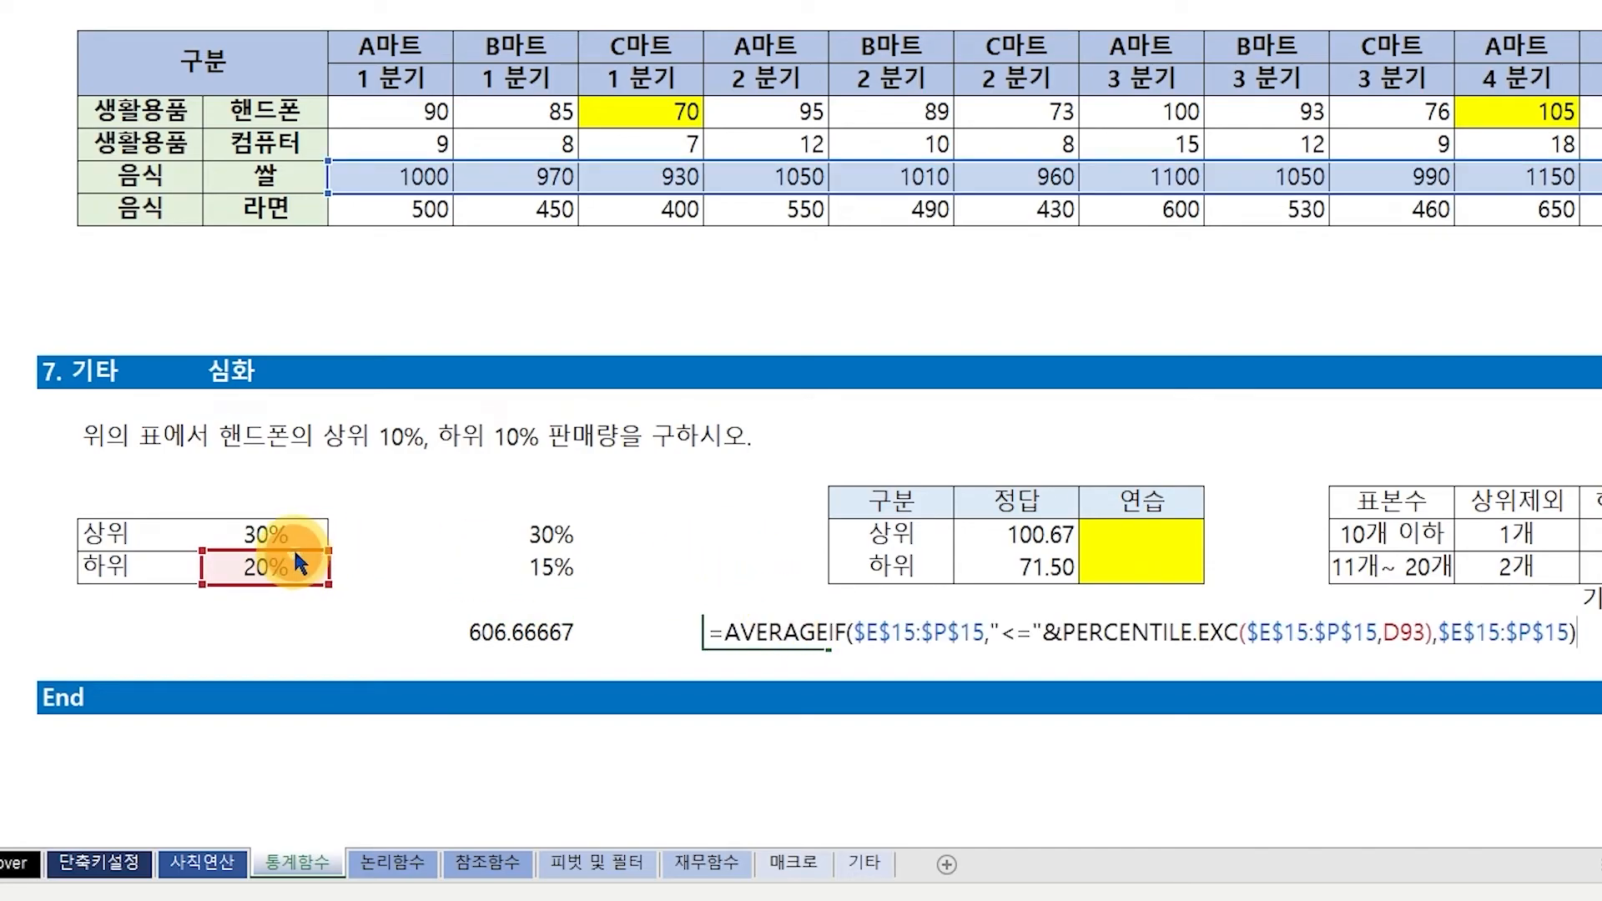
left_click_drag(293, 549, 553, 567)
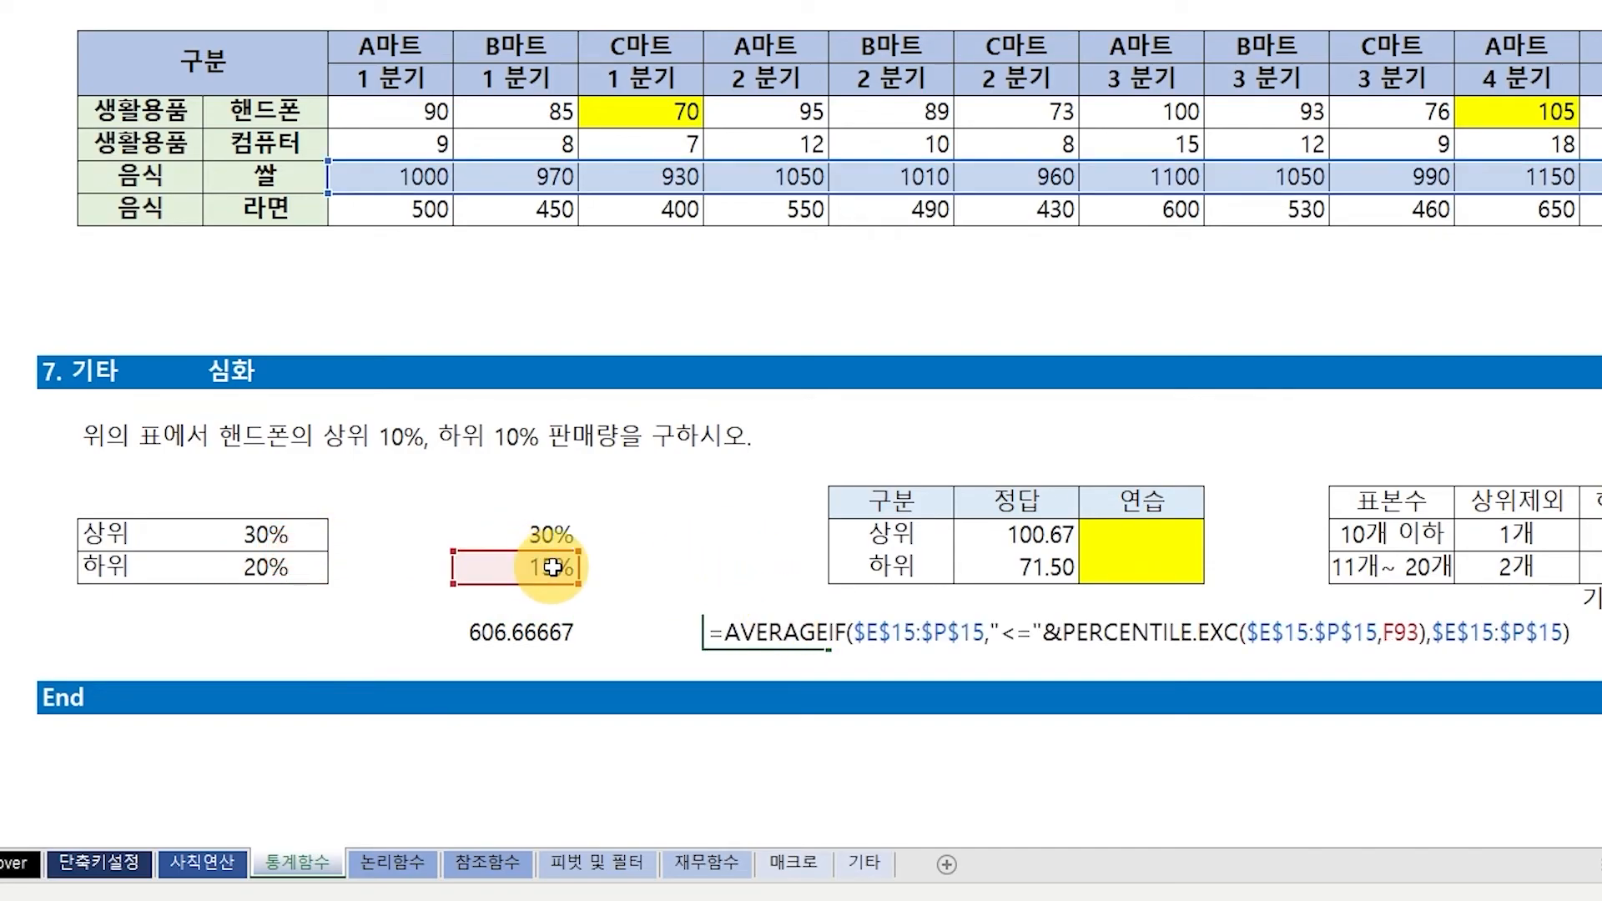
key("Return")
key("Up")
key("F2")
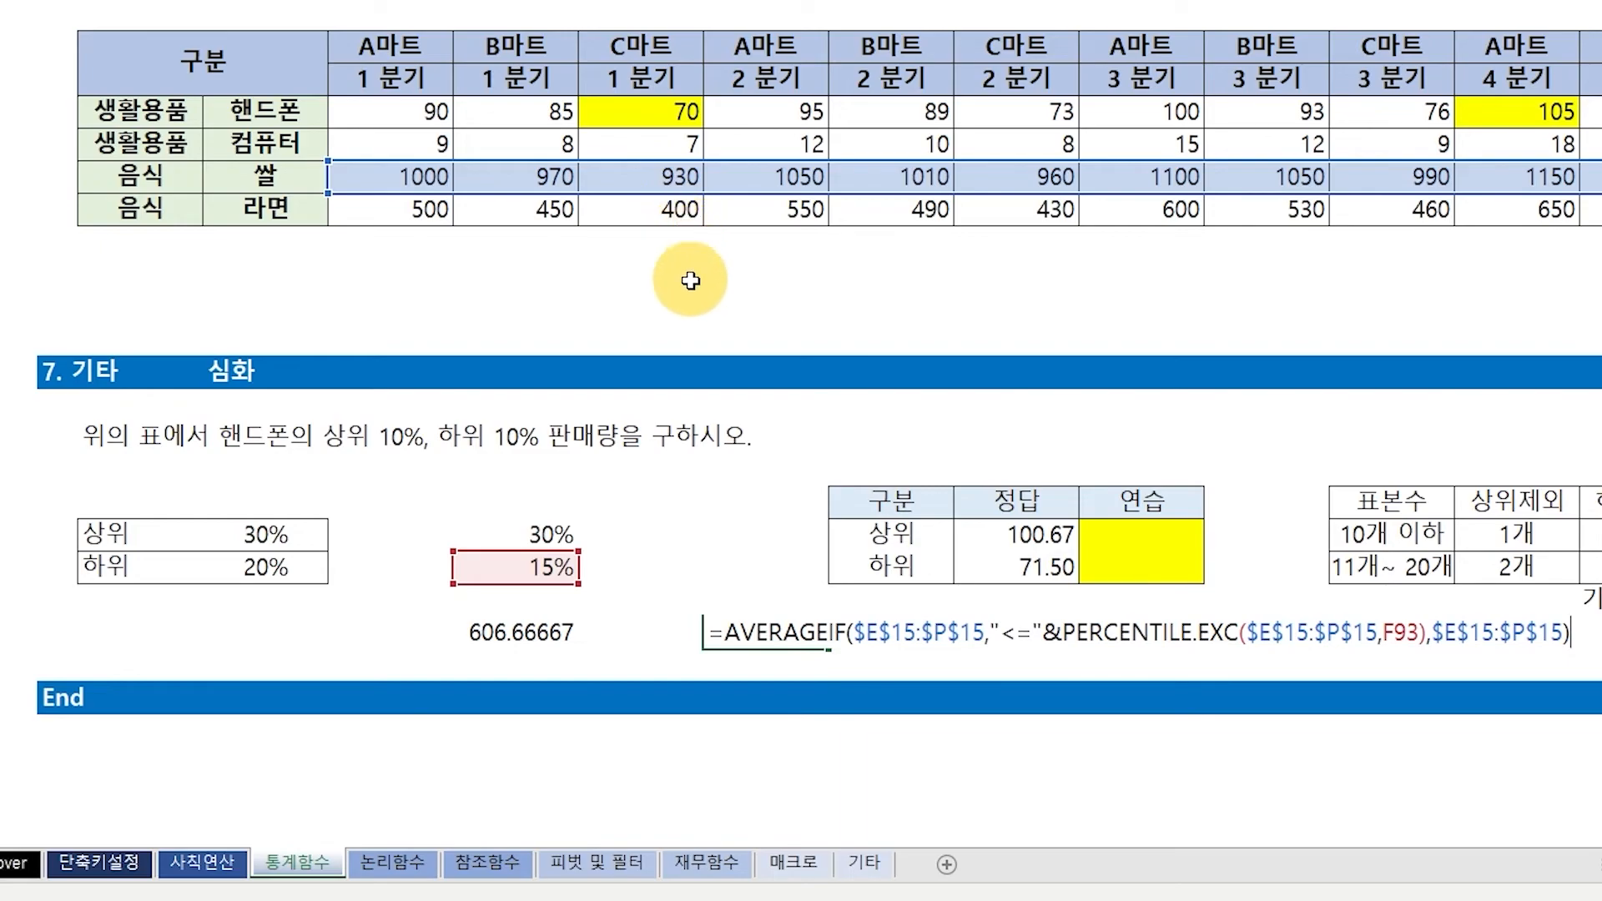
key("Escape")
double_click(804, 643)
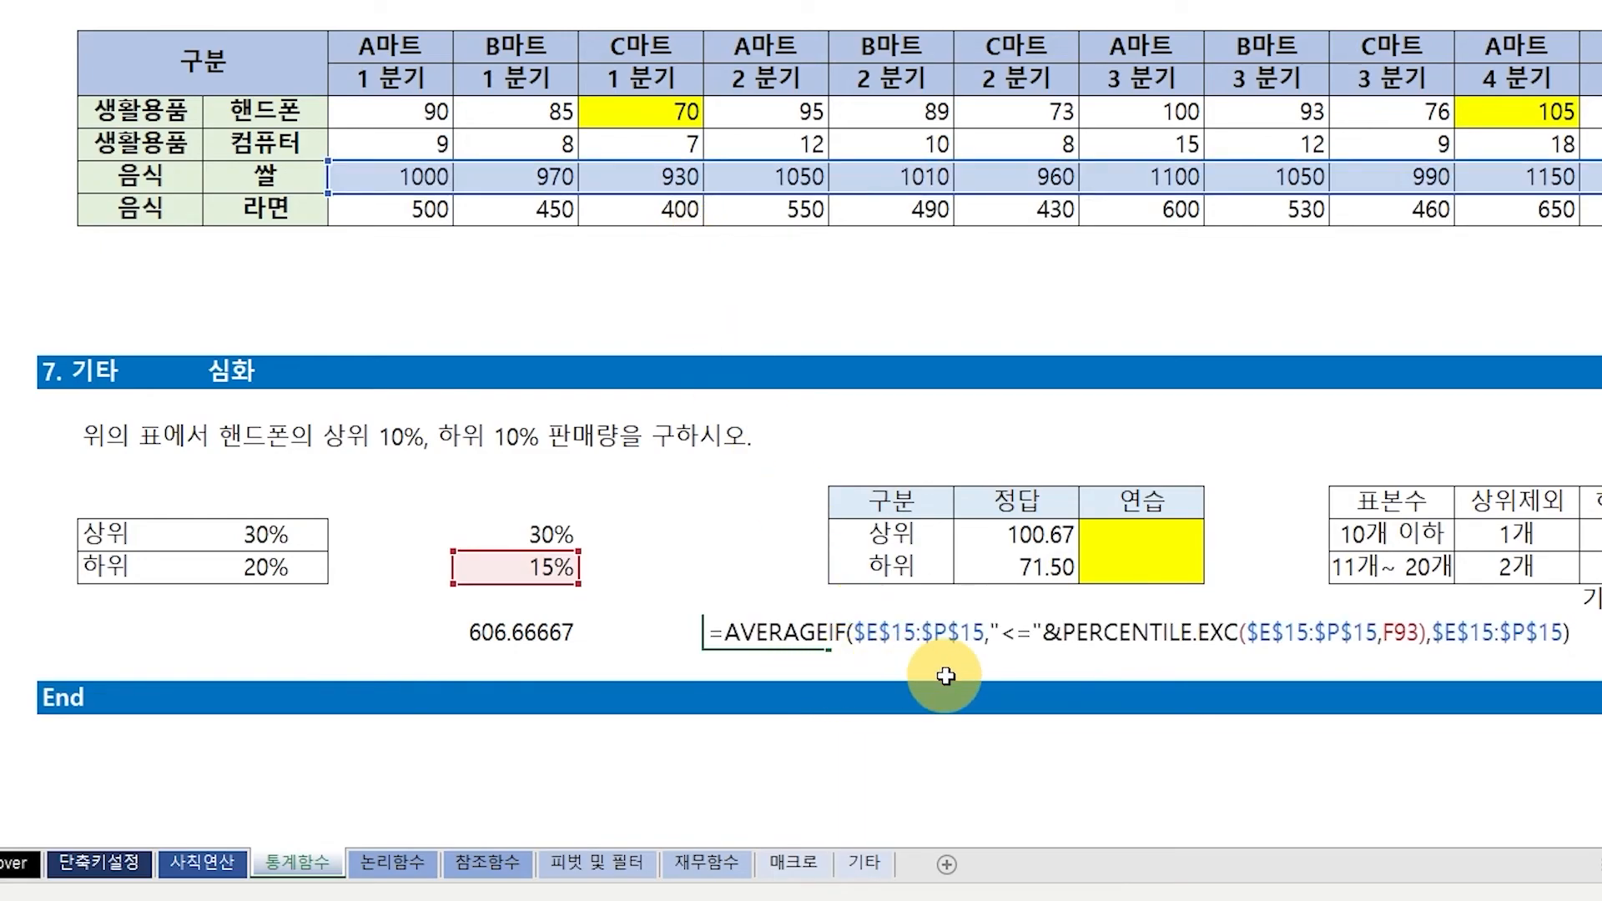
key("Escape")
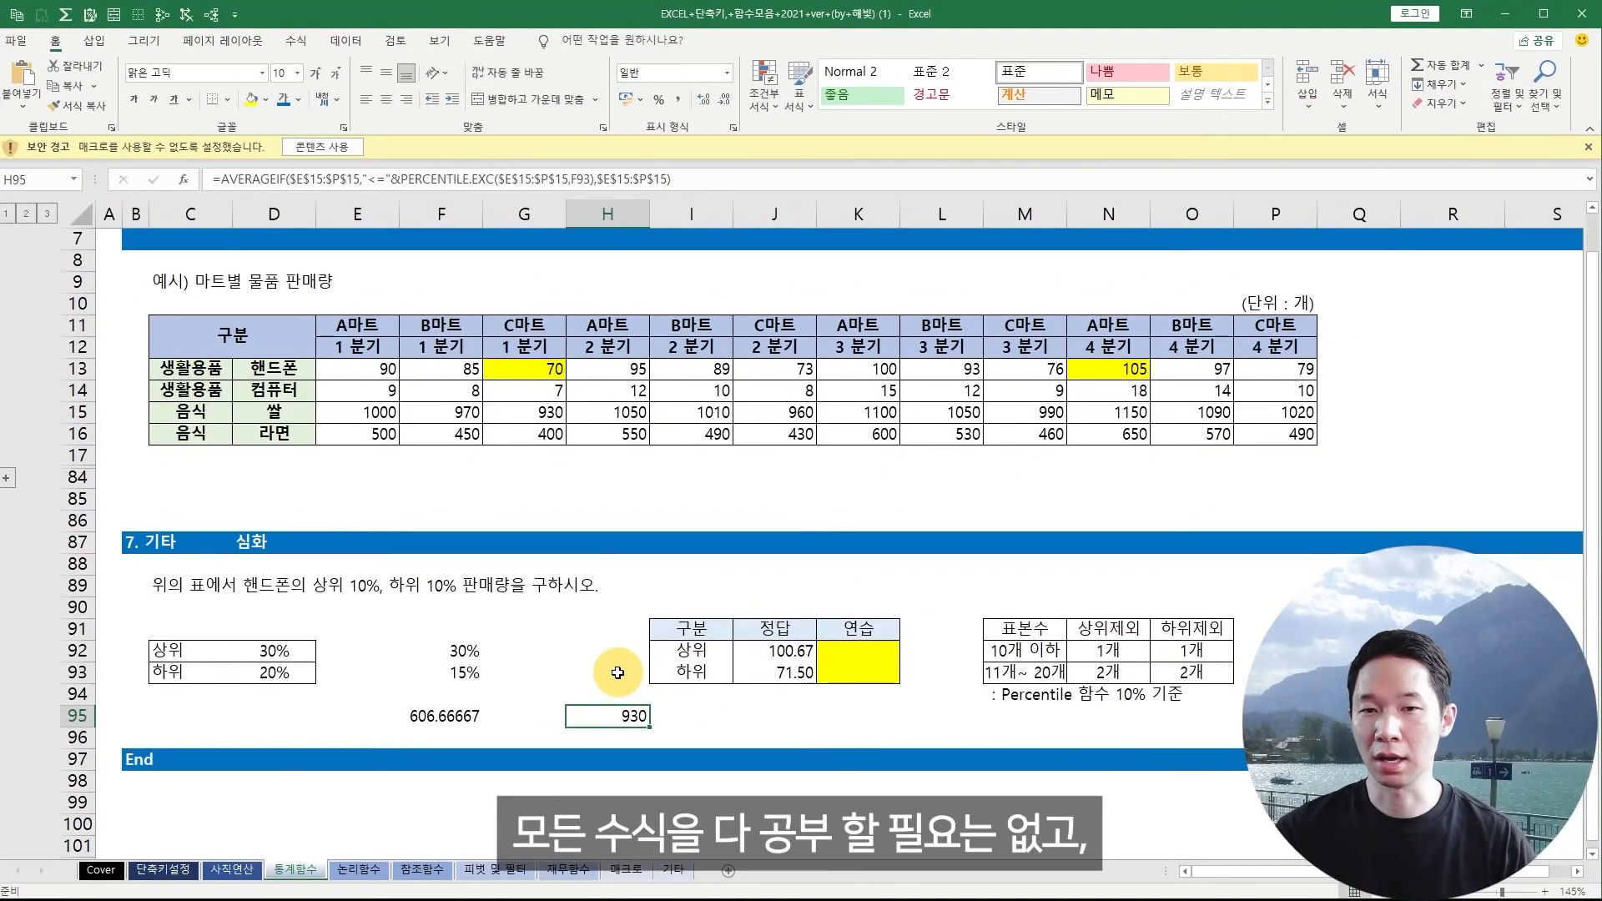